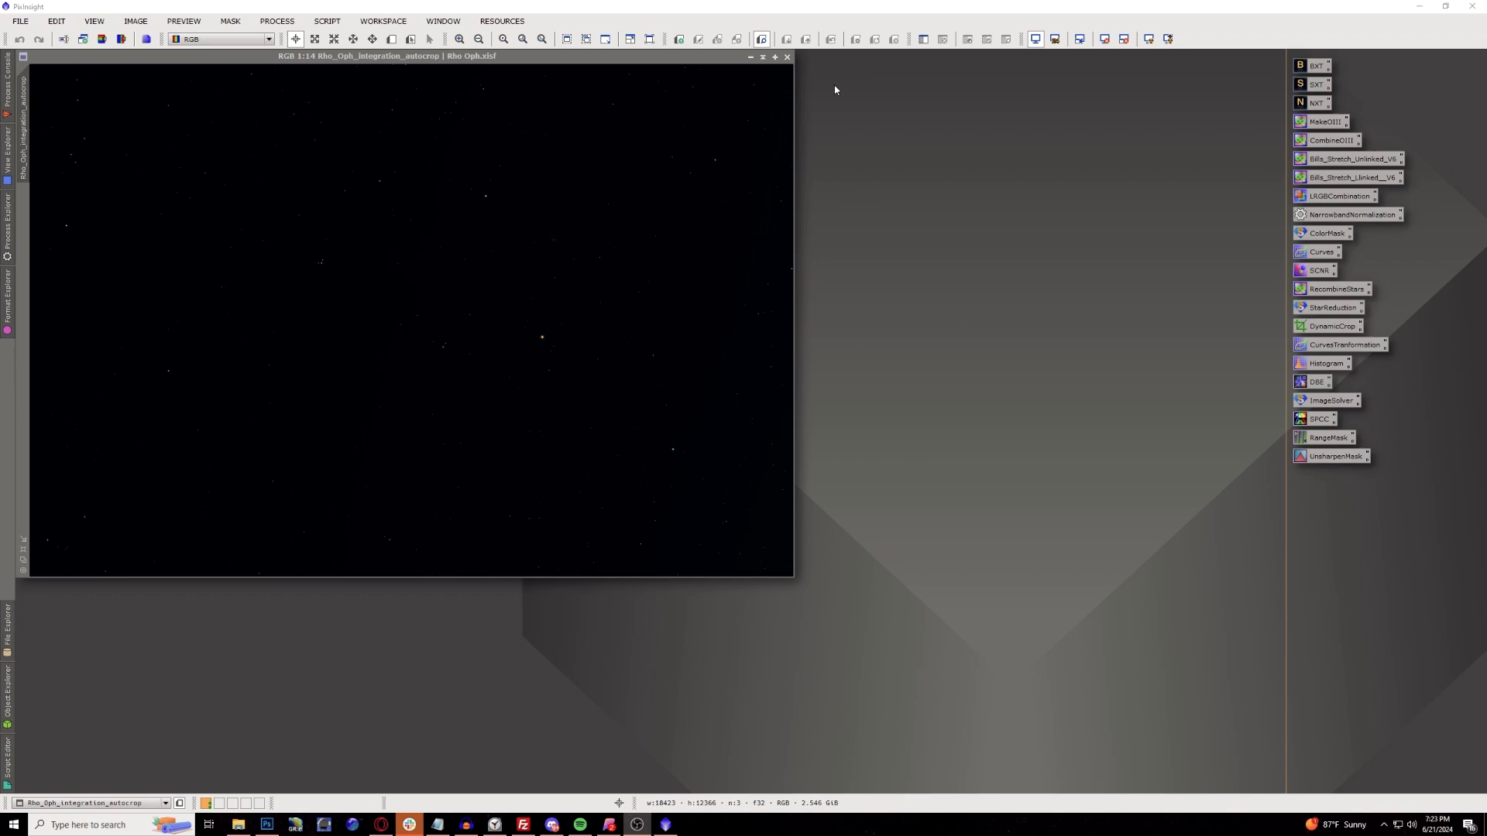
Auto-stretch the display of the Rho_Oph_integration_autocrop image and enlarge its window.
{"action": "left_click", "coordinate": [1150, 41]}
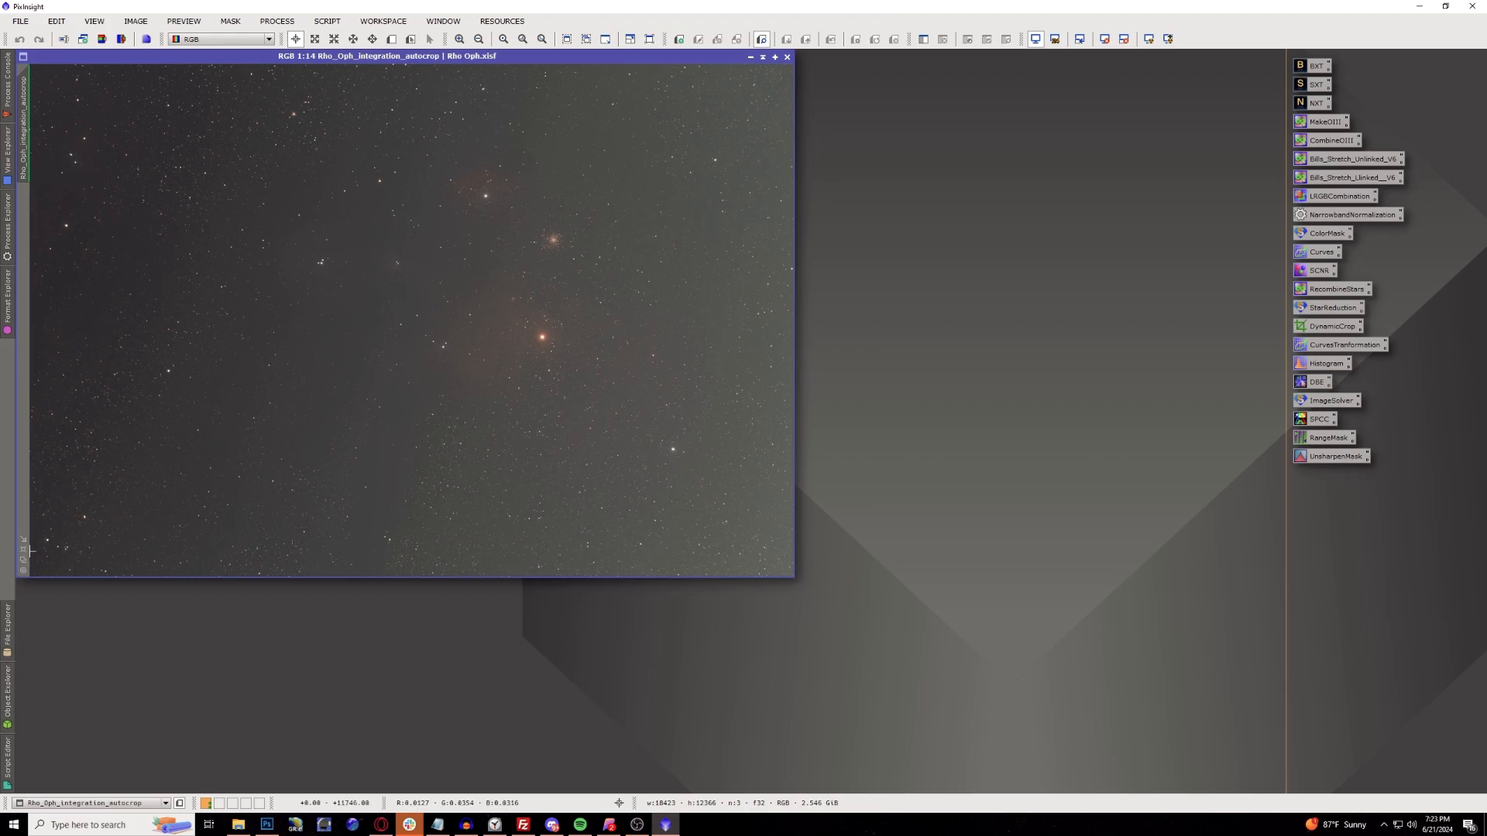
{"action": "left_click", "coordinate": [22, 556]}
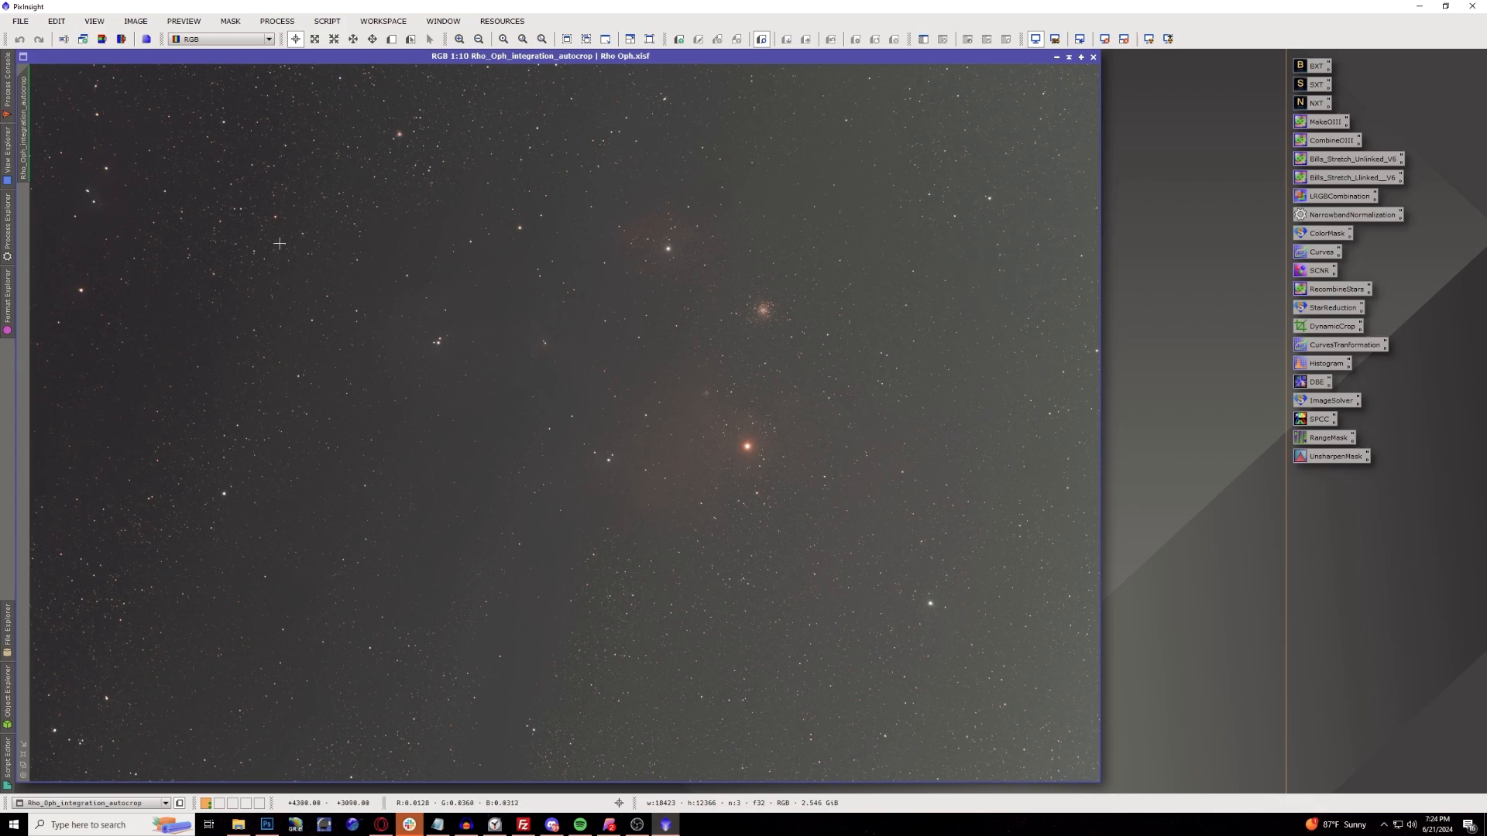
Run GraXpert gradient removal on the image with Subtraction correction and smoothing 0.451, replacing the target view.
{"action": "left_click", "coordinate": [327, 21]}
{"action": "mouse_move", "coordinate": [382, 212]}
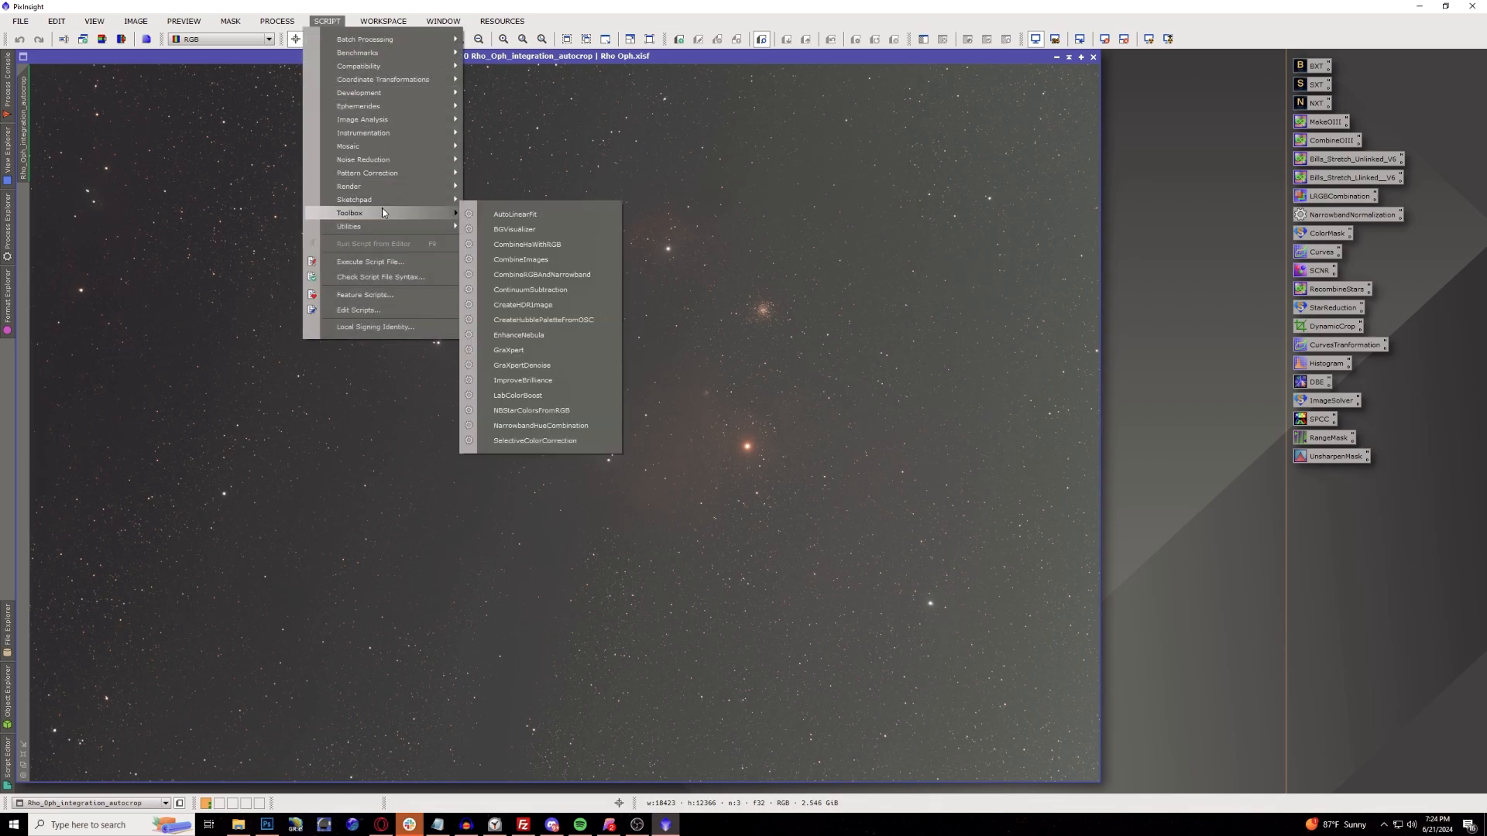
{"action": "left_click", "coordinate": [520, 350]}
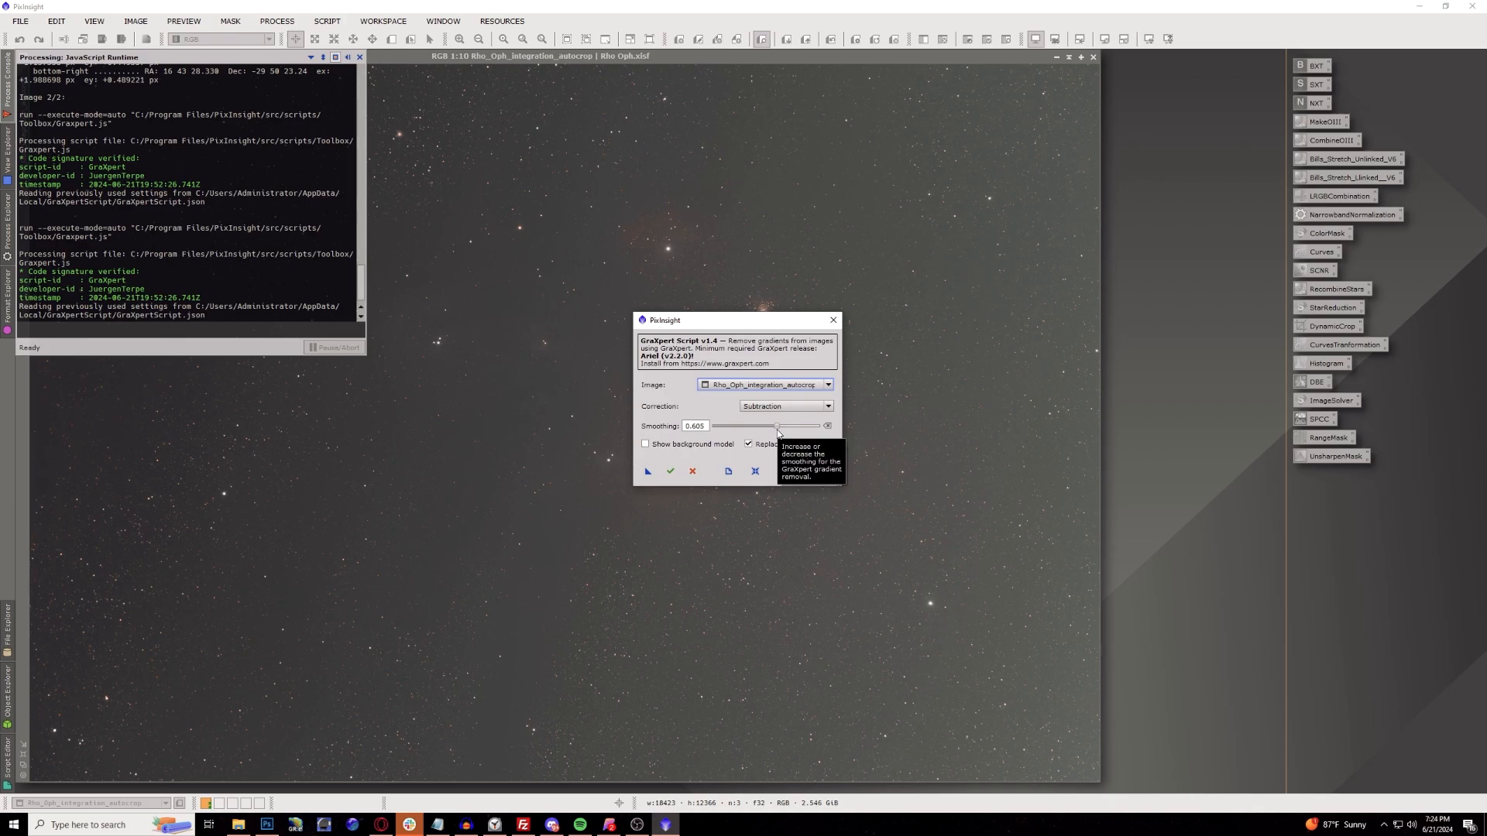
{"action": "left_click_drag", "start_coordinate": [777, 430], "coordinate": [762, 435]}
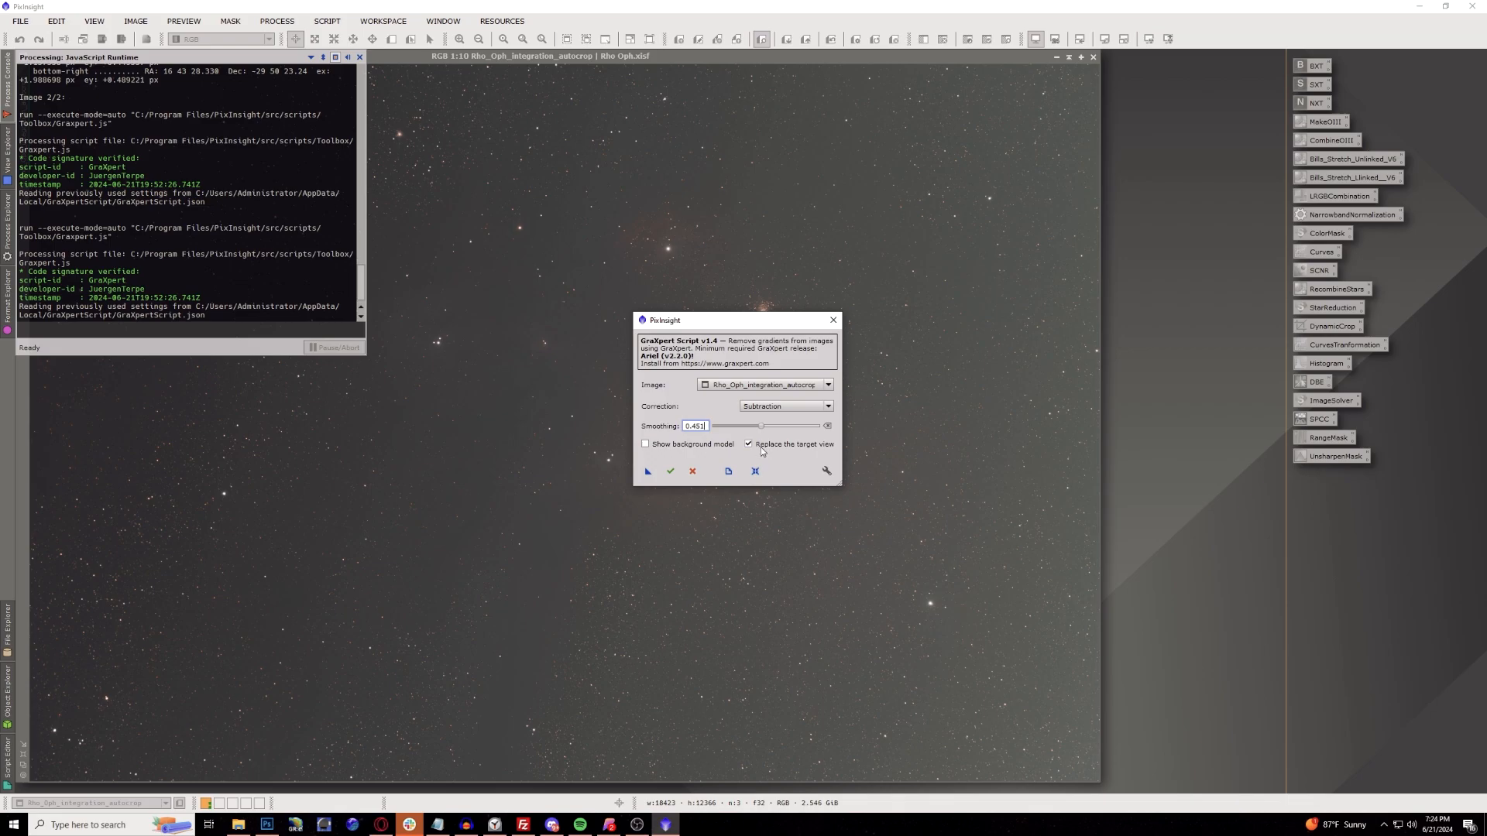
{"action": "left_click", "coordinate": [670, 472]}
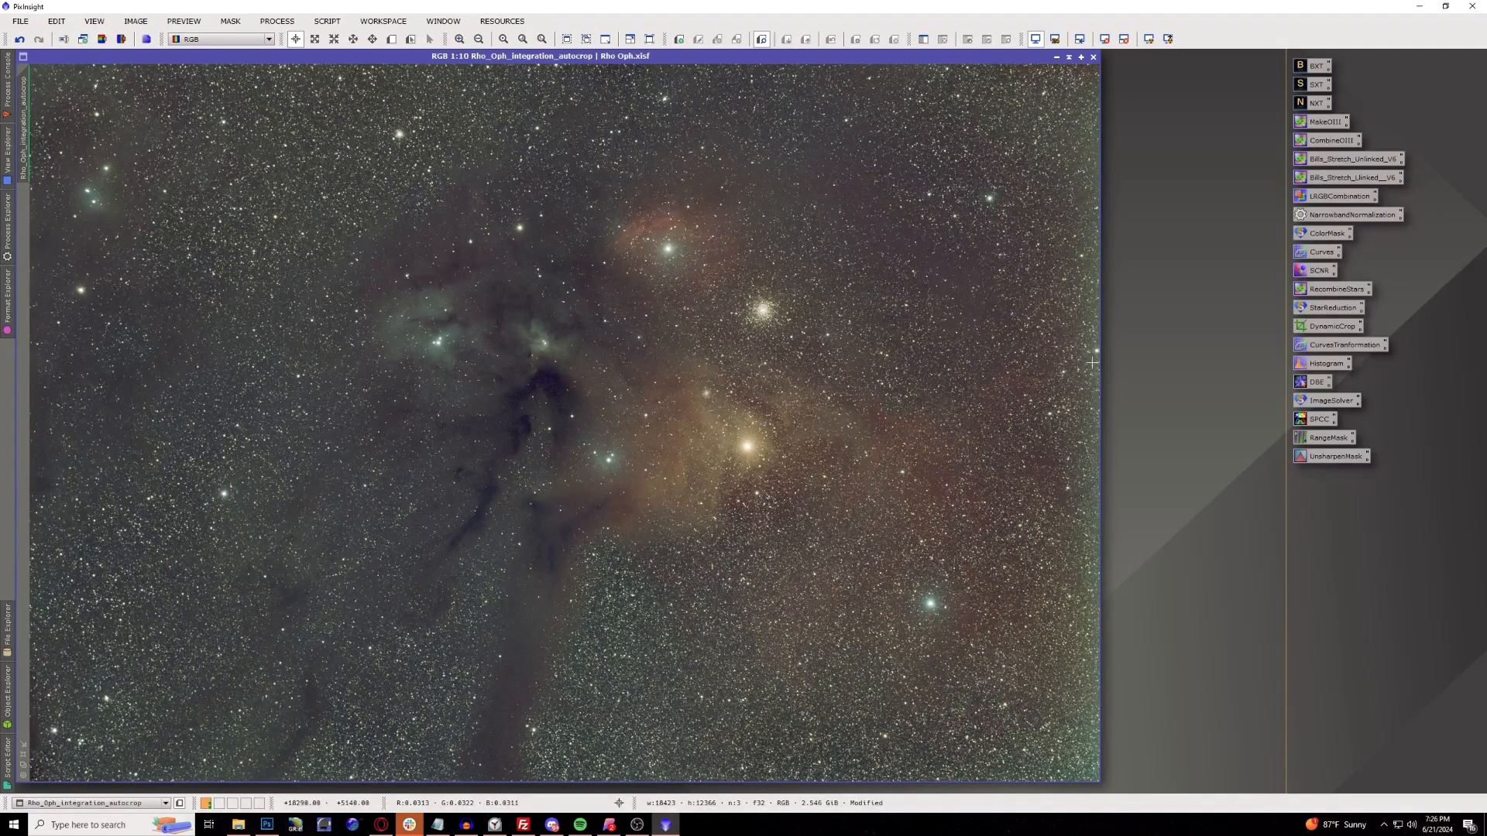
Apply BlurXTerminator to the image with Sharpen Stars 0.20, Sharpen Nonstellar 0.90 and Automatic PSF.
{"action": "scroll", "coordinate": [1050, 128], "scroll_direction": "down", "scroll_amount": 2}
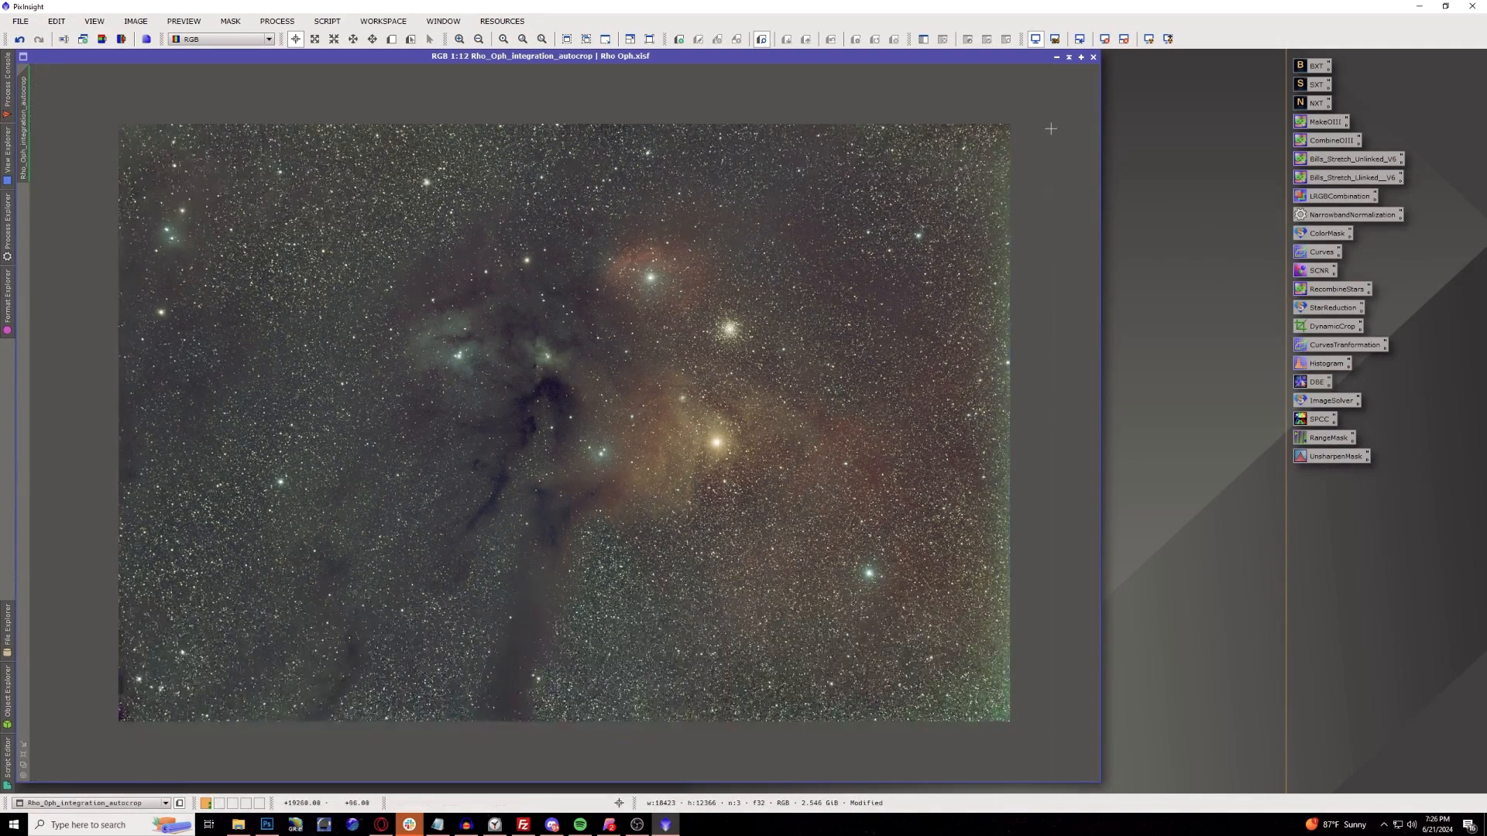
{"action": "scroll", "coordinate": [1050, 129], "scroll_direction": "up", "scroll_amount": 11}
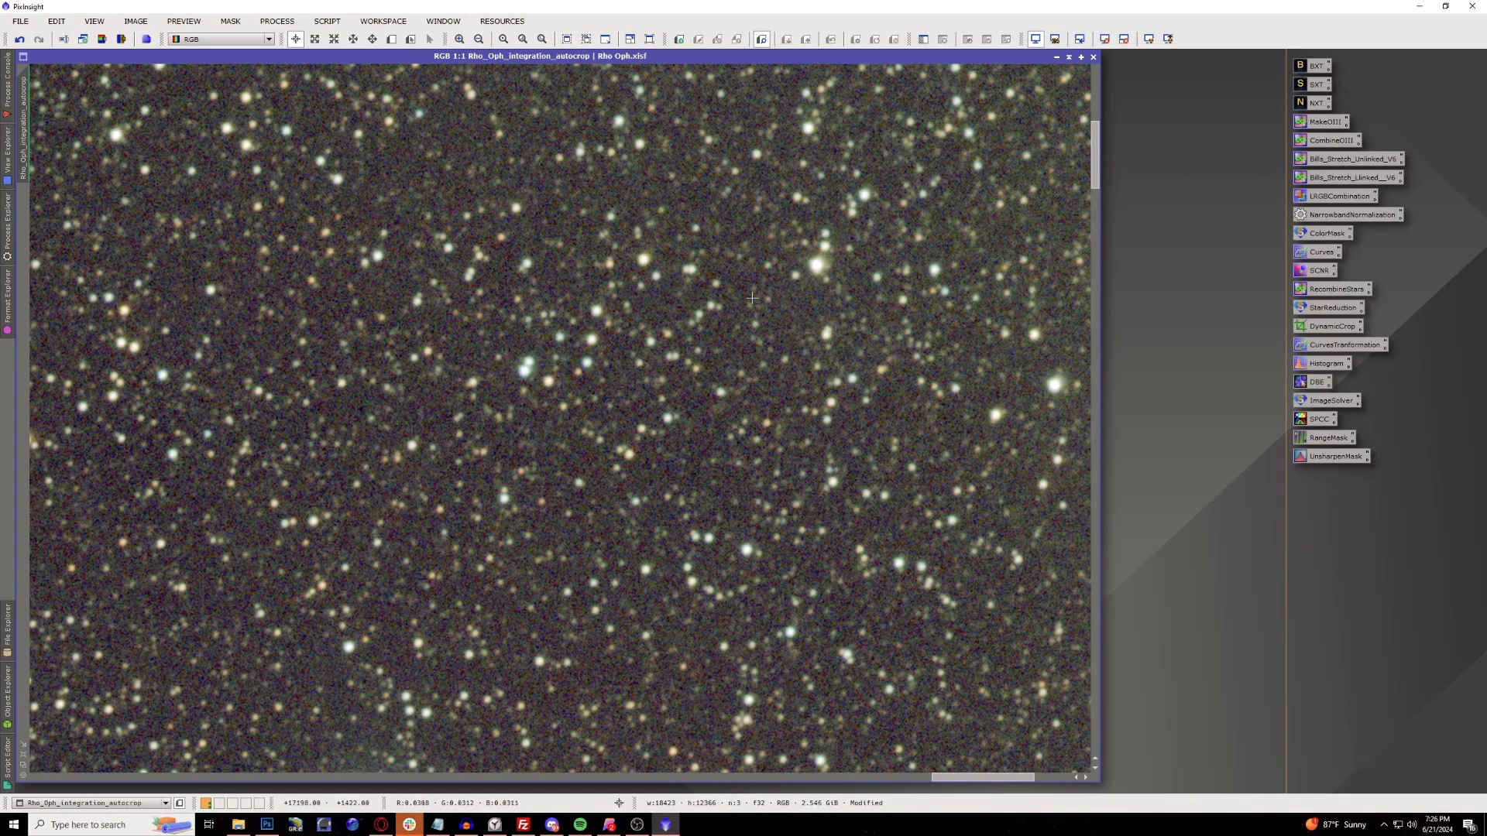
{"action": "scroll", "coordinate": [752, 297], "scroll_direction": "down", "scroll_amount": 8}
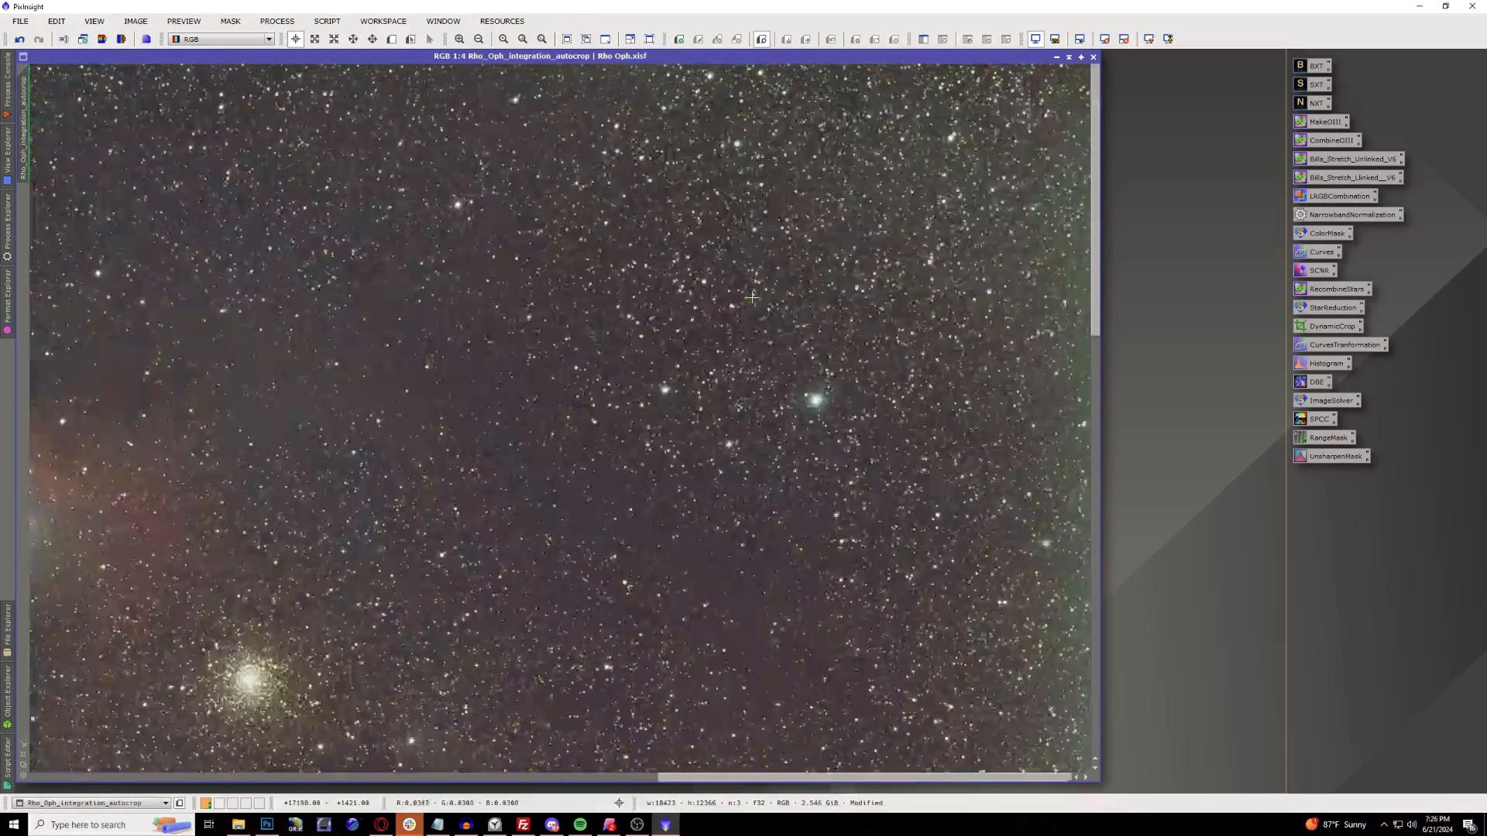
{"action": "double_click", "coordinate": [1311, 67]}
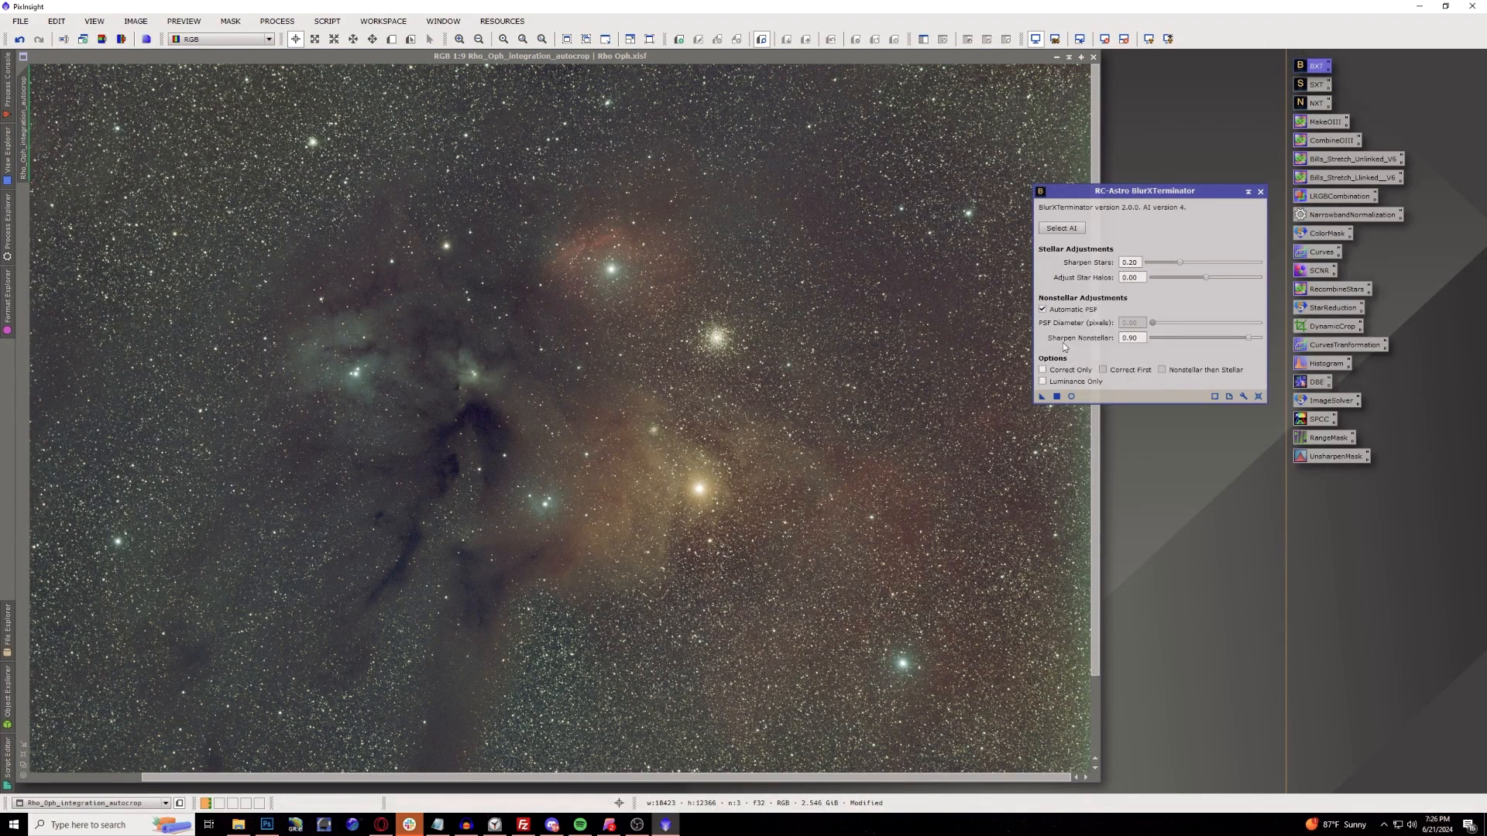
{"action": "mouse_move", "coordinate": [1067, 312]}
{"action": "left_click_drag", "start_coordinate": [1044, 399], "coordinate": [840, 316]}
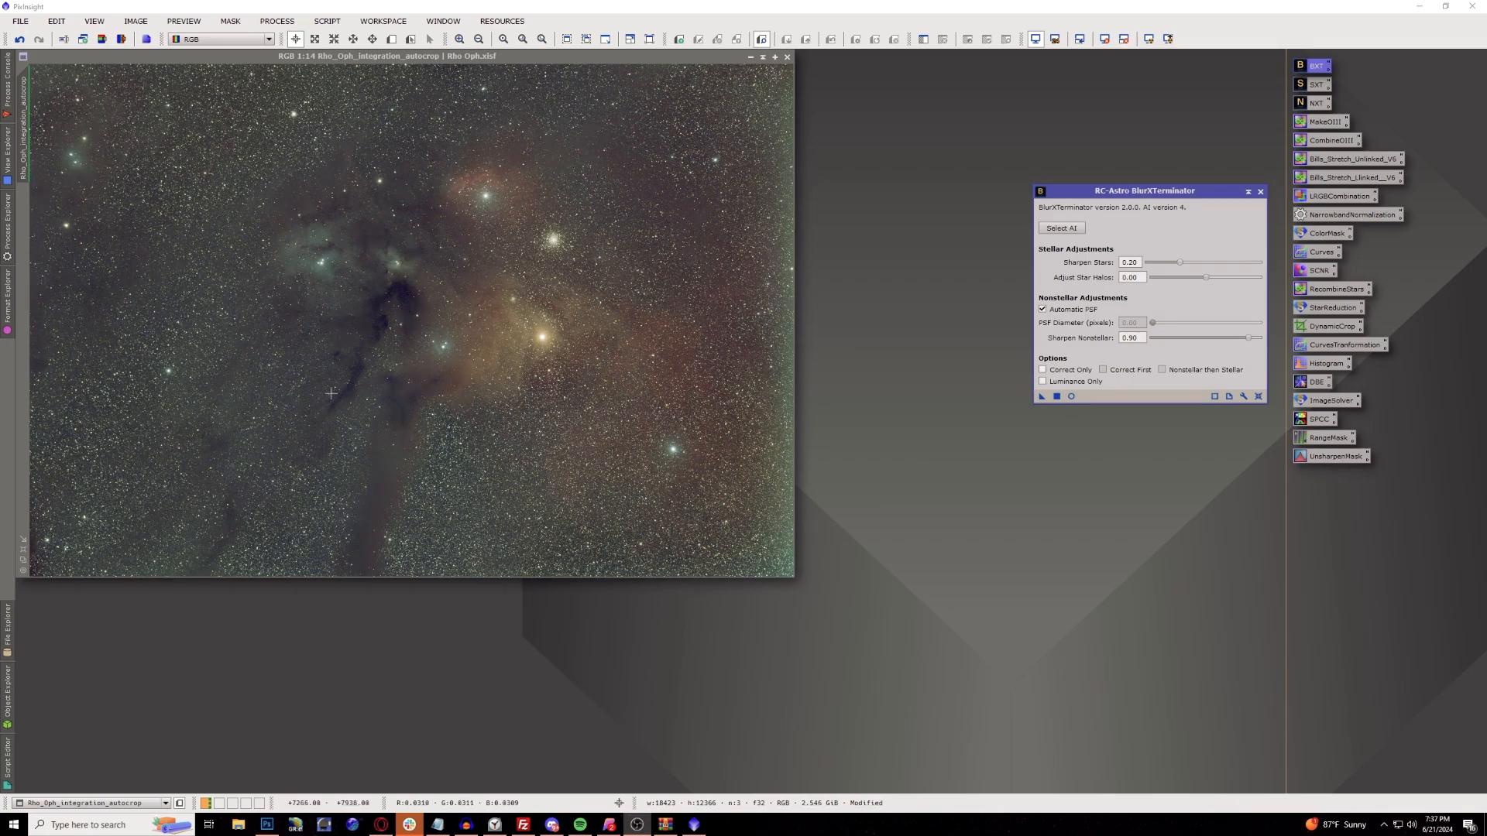
Inspect the sharpened image and reduce its noise with the GraXpertDenoise script at strength 0.810.
{"action": "left_click", "coordinate": [620, 322]}
{"action": "scroll", "coordinate": [620, 322], "scroll_direction": "up", "scroll_amount": 4}
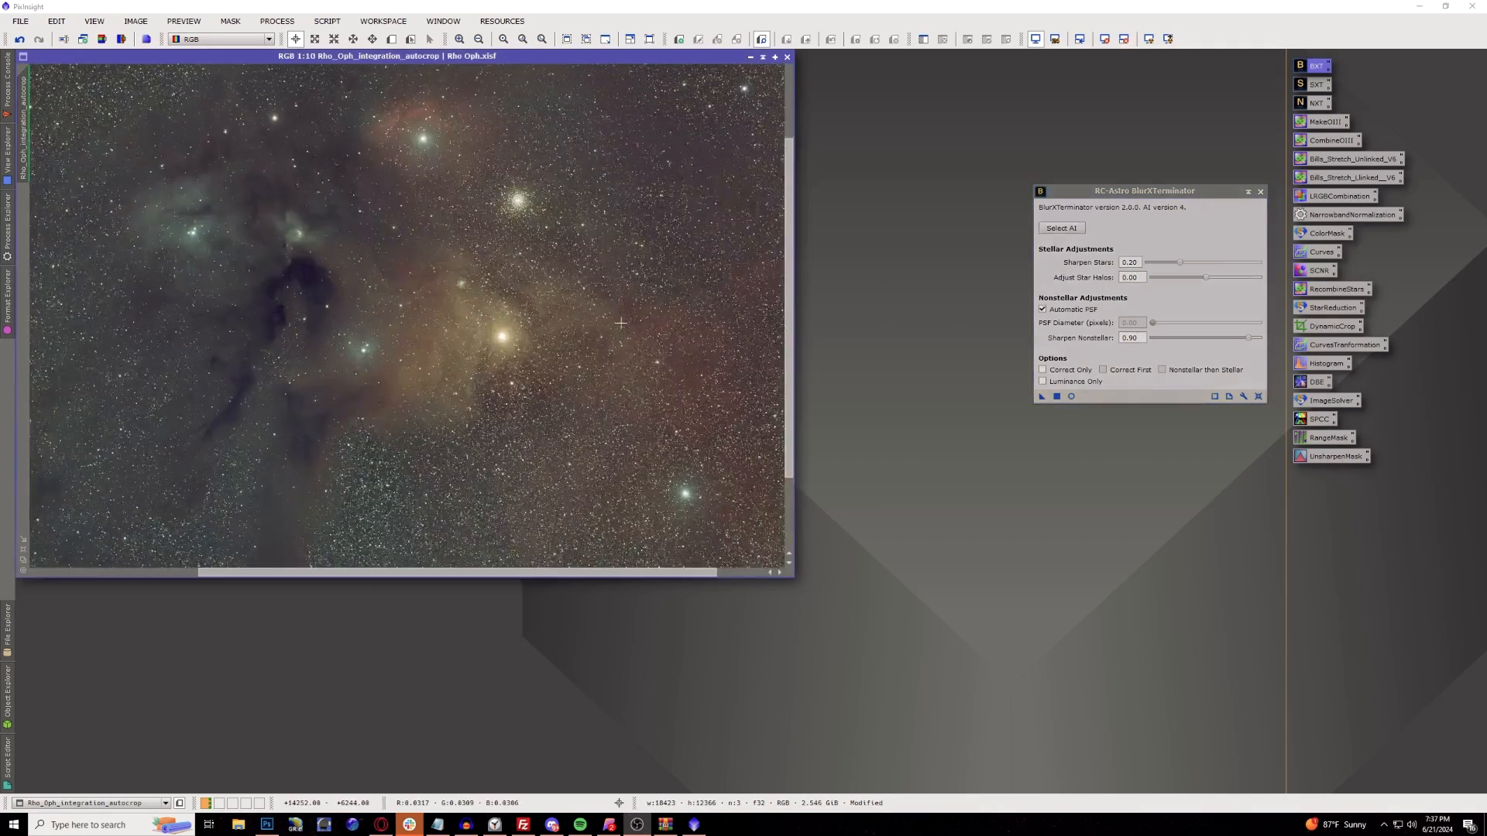
{"action": "scroll", "coordinate": [621, 322], "scroll_direction": "down", "scroll_amount": 3}
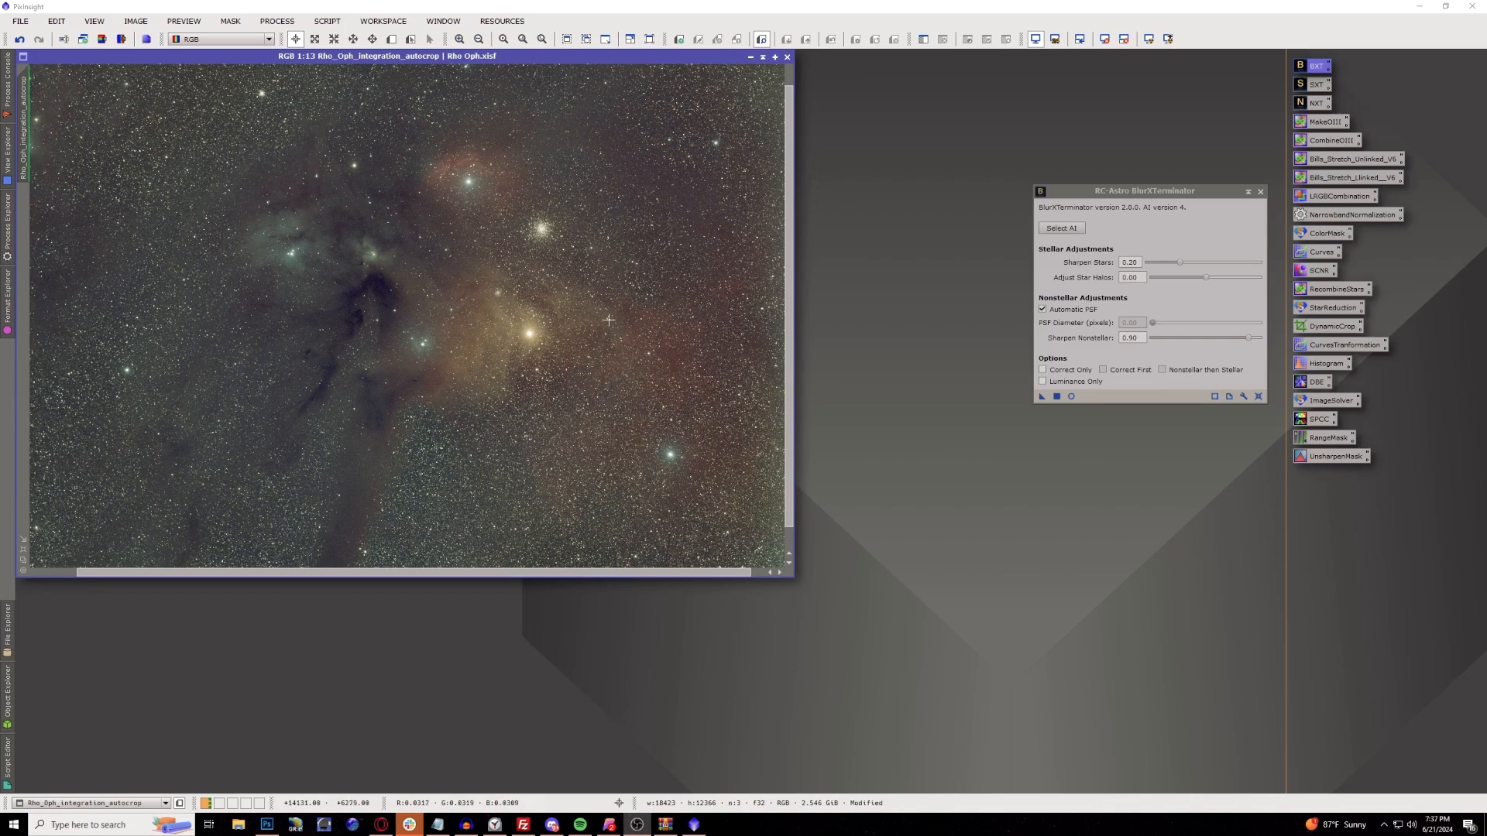
{"action": "scroll", "coordinate": [587, 309], "scroll_direction": "down", "scroll_amount": 1}
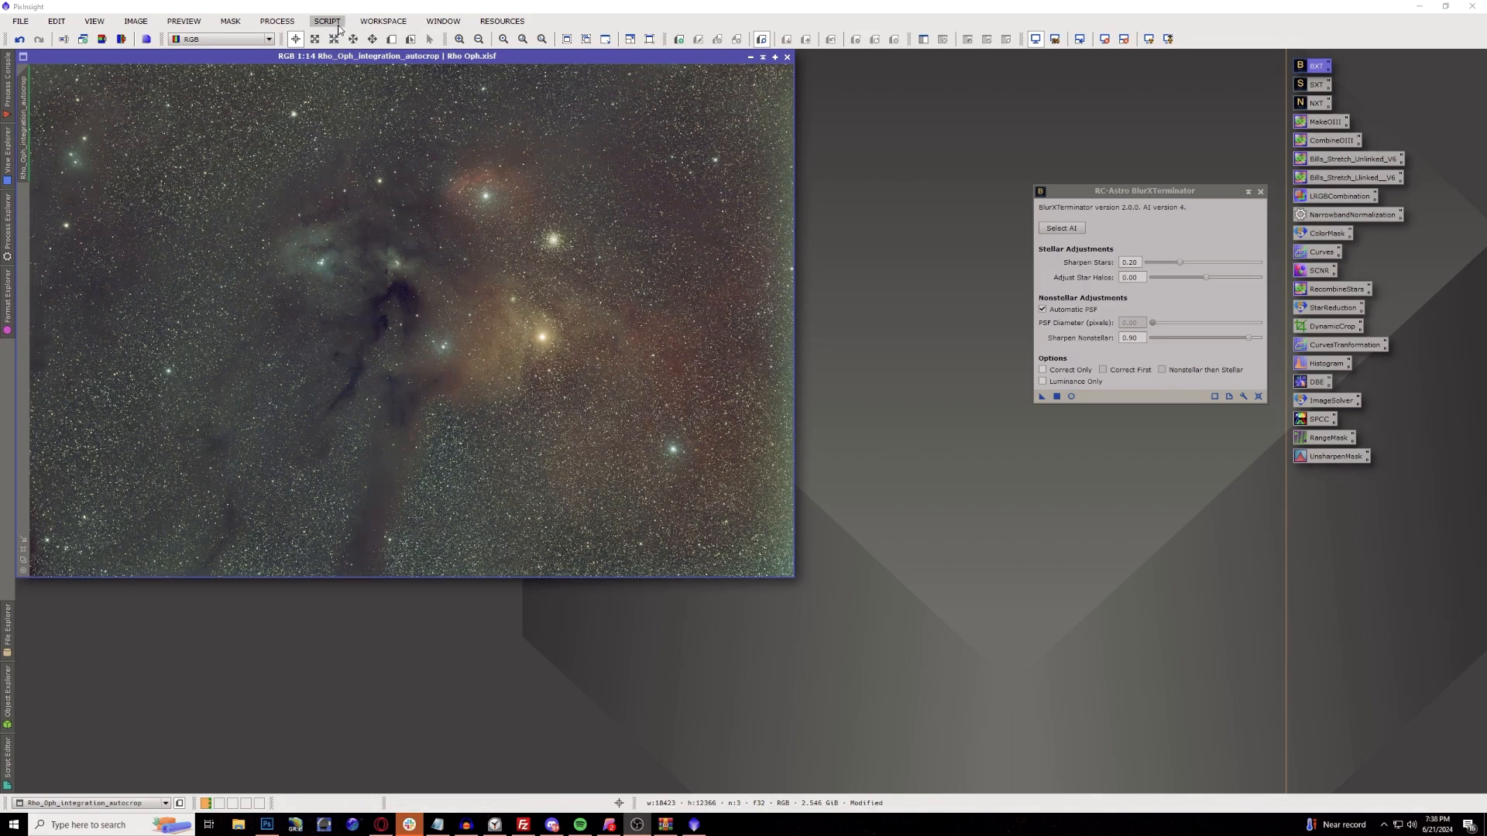
{"action": "left_click", "coordinate": [338, 28]}
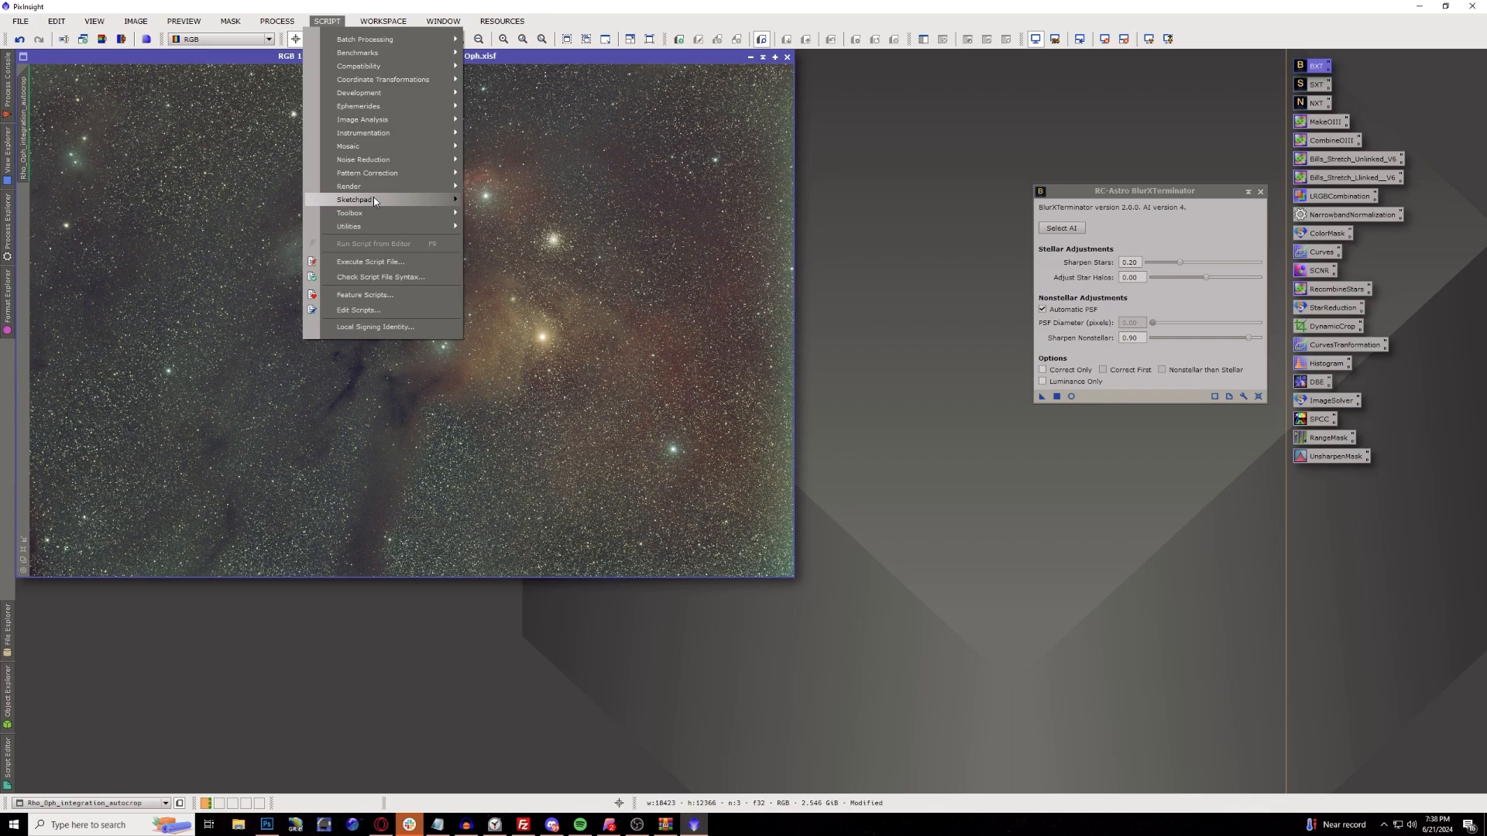
{"action": "mouse_move", "coordinate": [383, 212]}
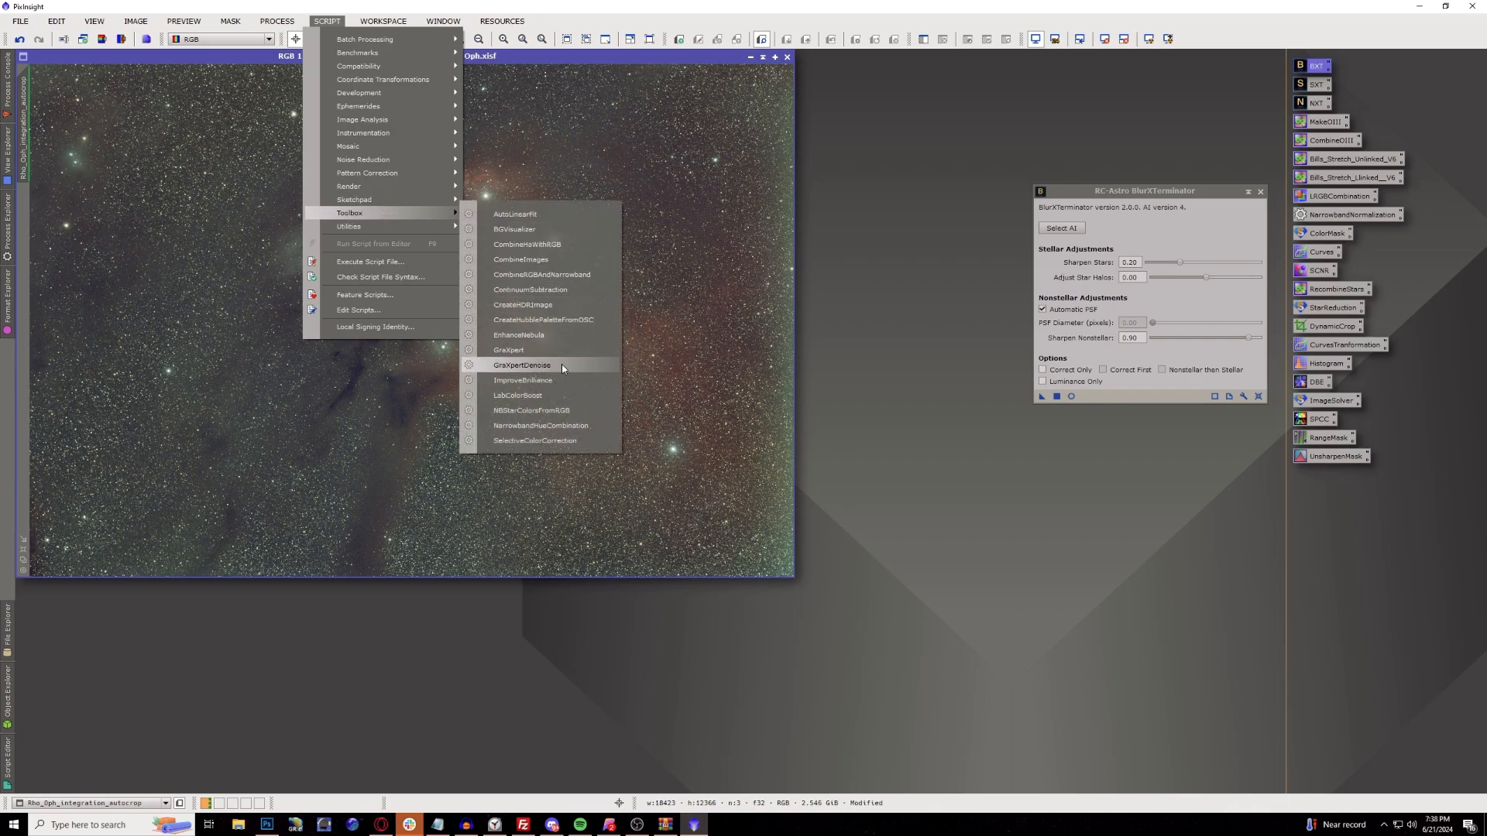
{"action": "left_click", "coordinate": [560, 365]}
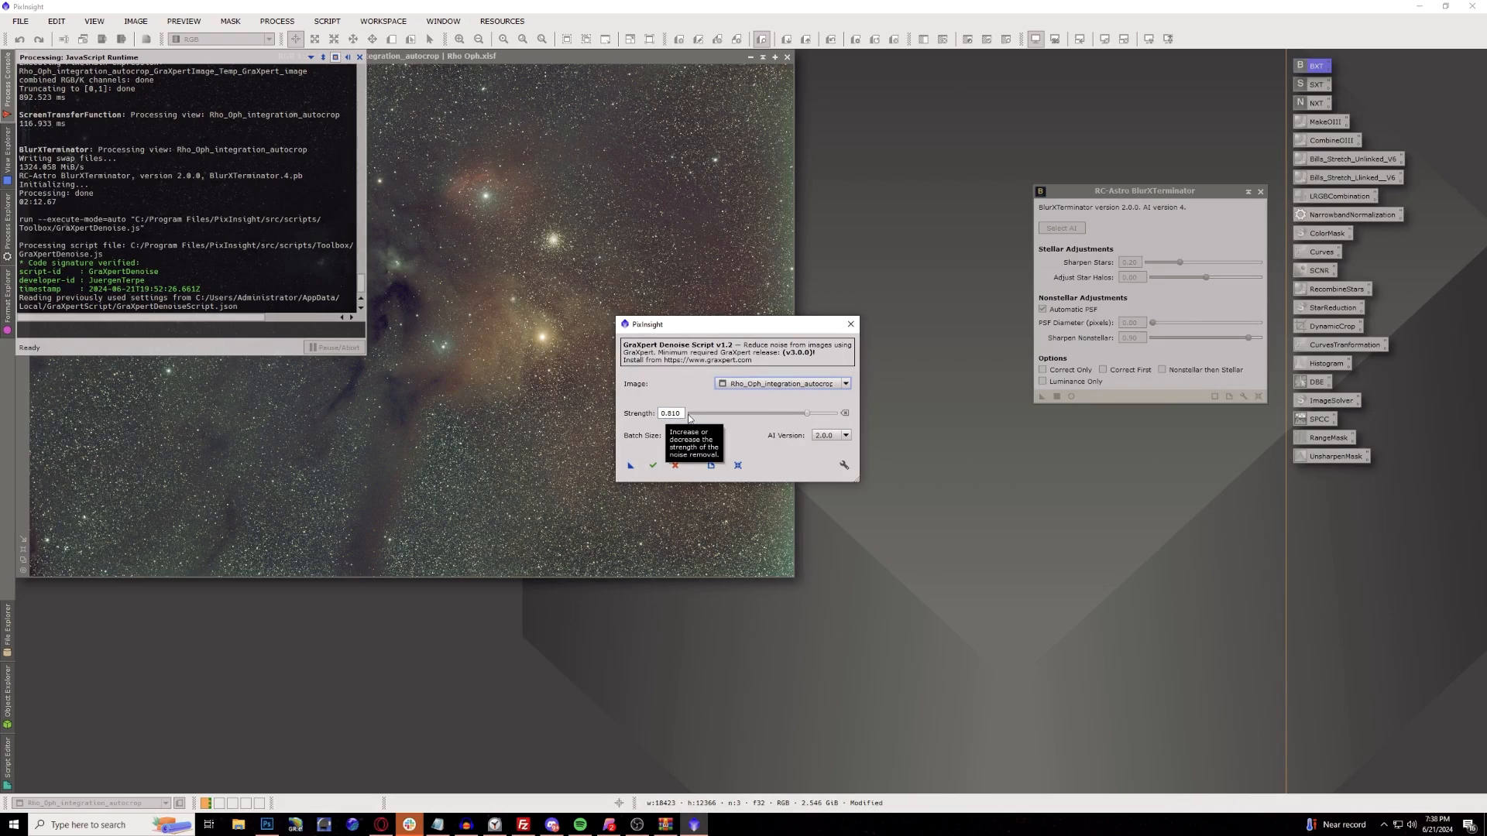
{"action": "left_click", "coordinate": [653, 465]}
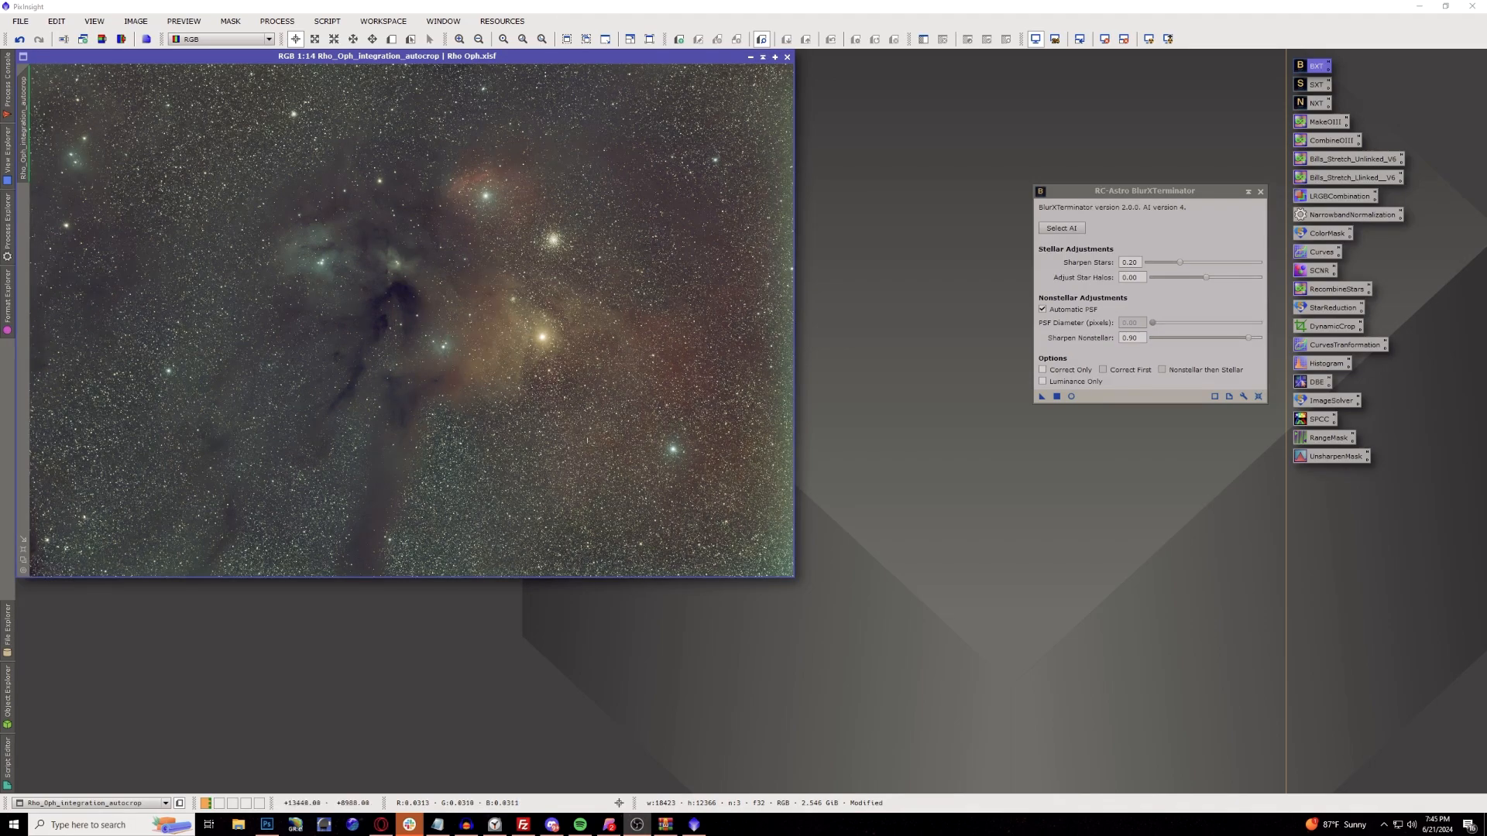
Configure SpectrophotometricColorCalibration with the Optolong L-Quad Enhance R, G and B filters for the red, green and blue channels.
{"action": "double_click", "coordinate": [1320, 420]}
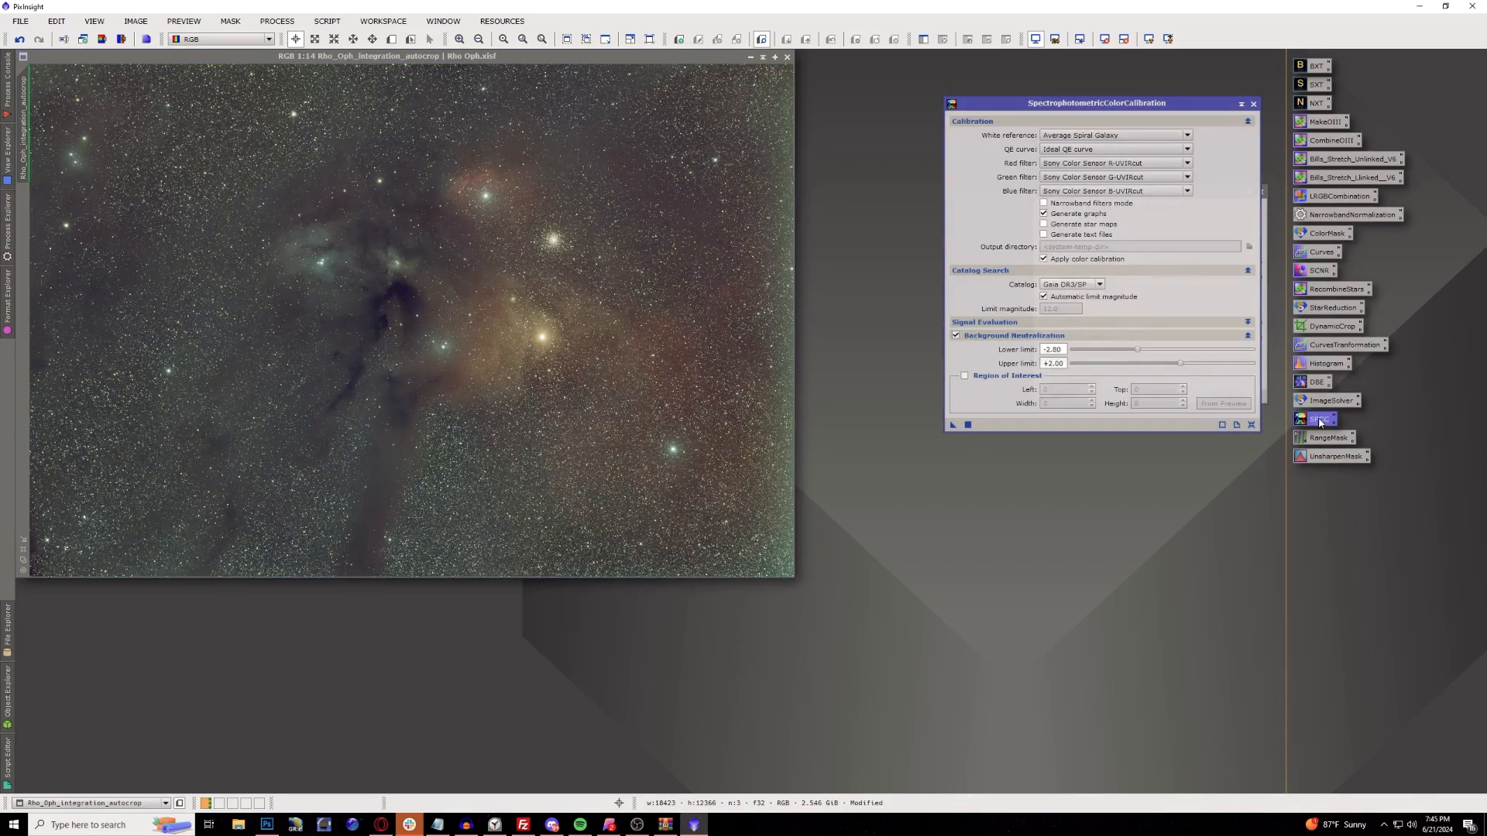
{"action": "left_click", "coordinate": [1070, 165]}
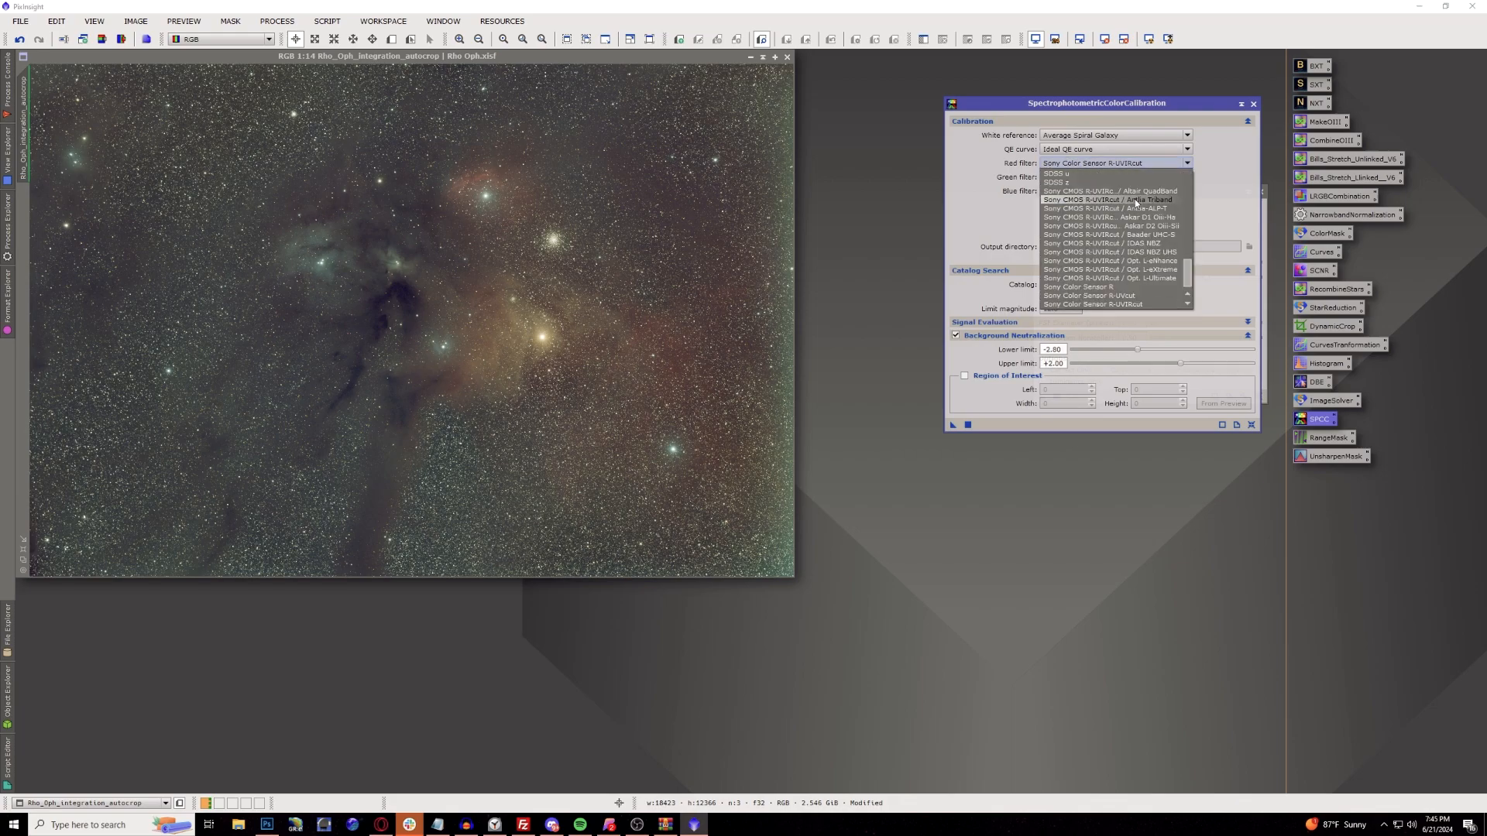
{"action": "scroll", "coordinate": [1135, 202], "scroll_direction": "up", "scroll_amount": 3}
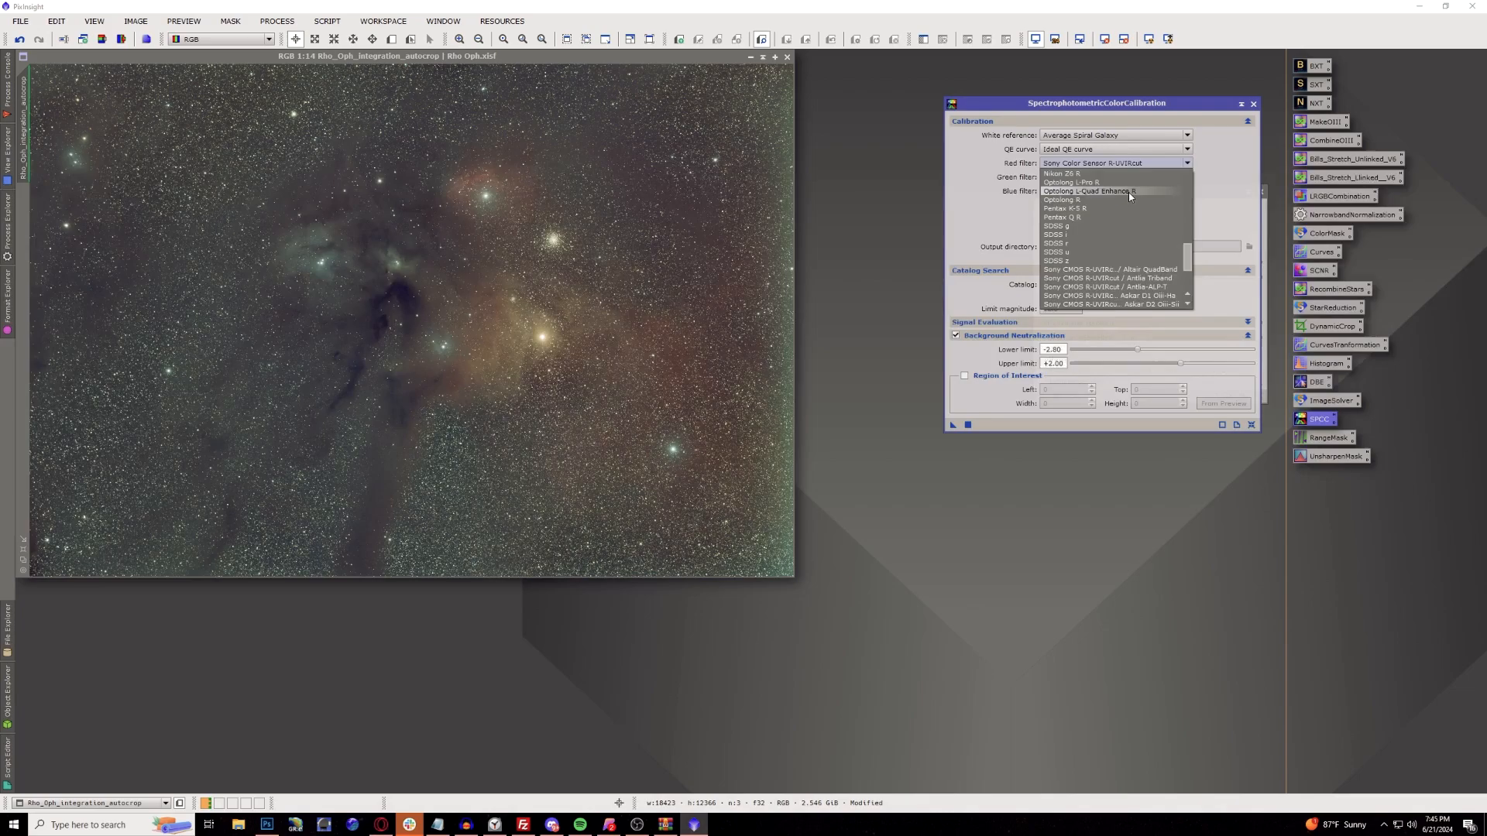
{"action": "left_click", "coordinate": [1128, 192]}
{"action": "left_click", "coordinate": [1154, 178]}
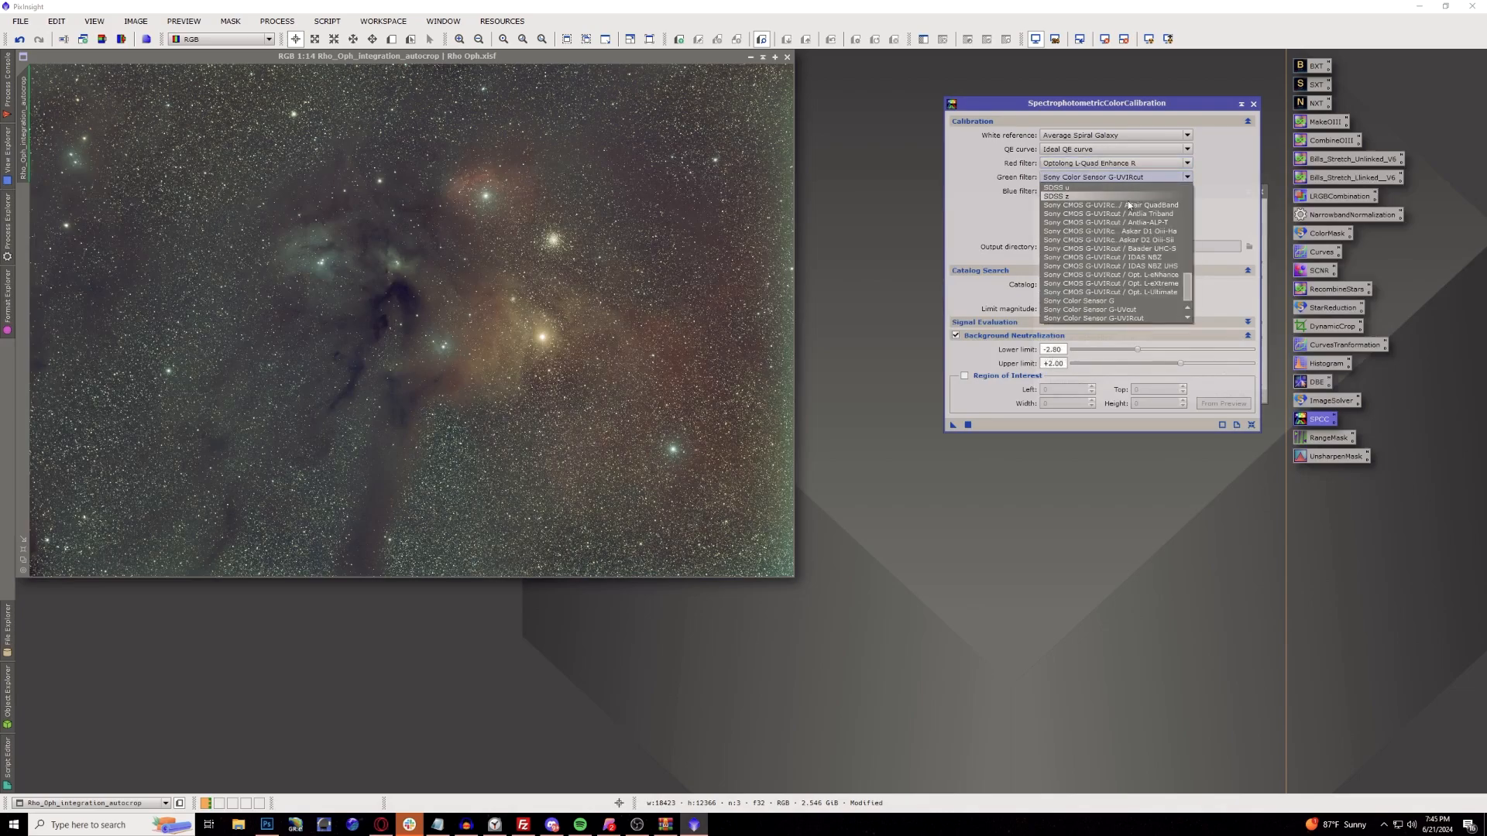
{"action": "scroll", "coordinate": [1129, 203], "scroll_direction": "up", "scroll_amount": 2}
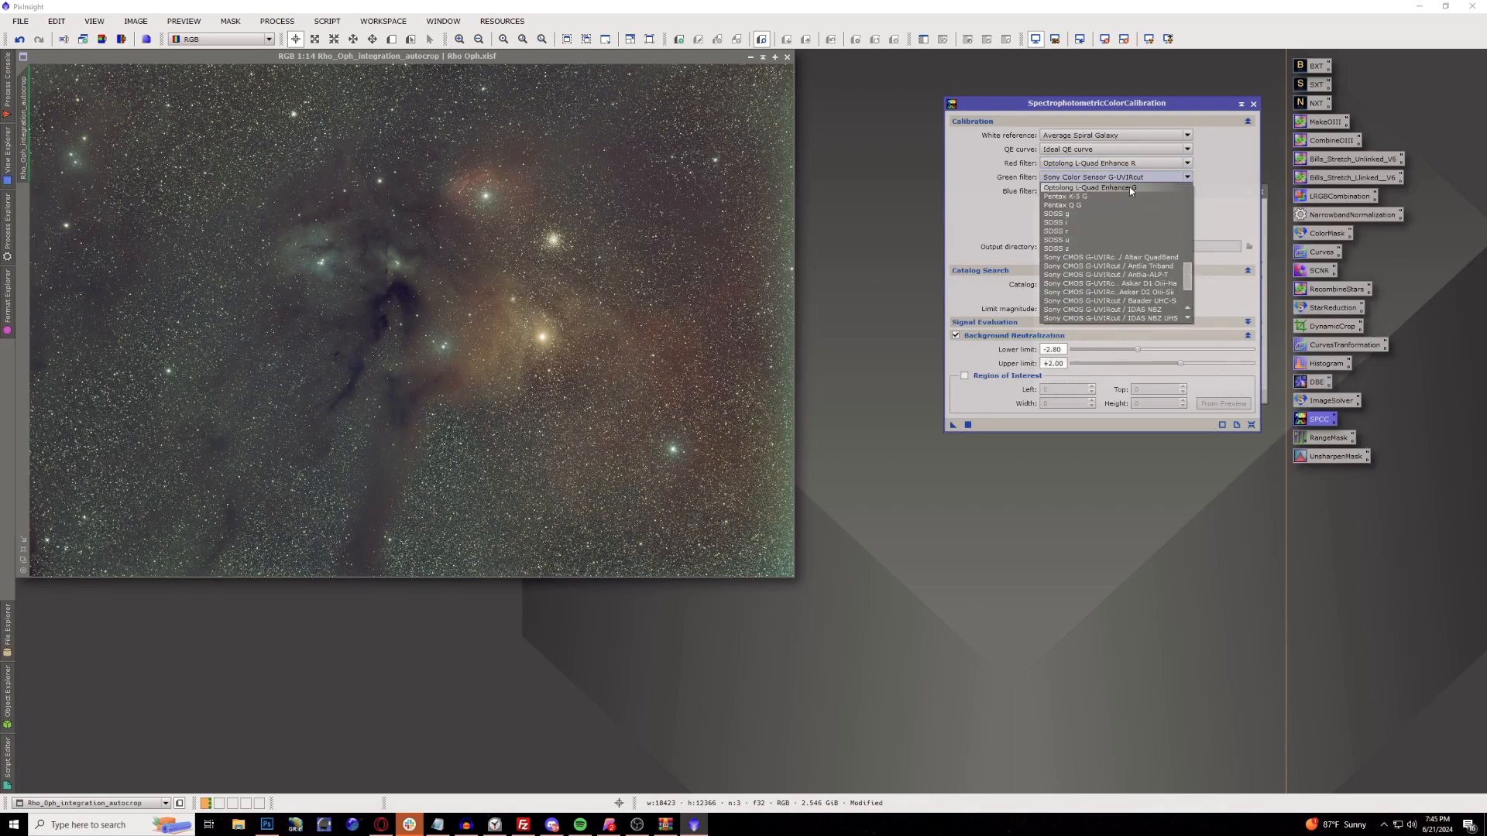
{"action": "left_click", "coordinate": [1129, 187]}
{"action": "left_click", "coordinate": [1138, 192]}
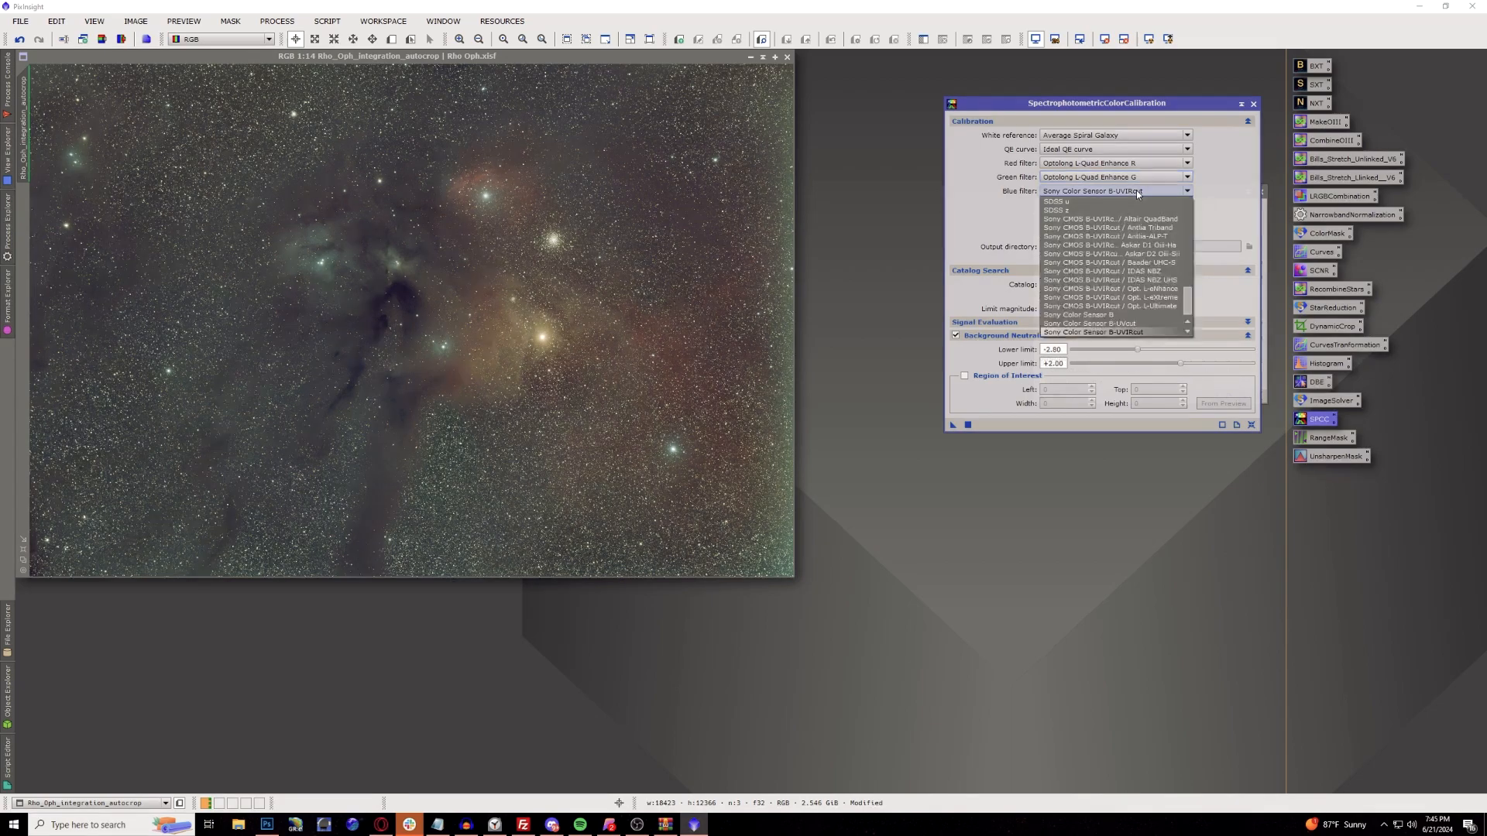
{"action": "scroll", "coordinate": [1116, 225], "scroll_direction": "up", "scroll_amount": 2}
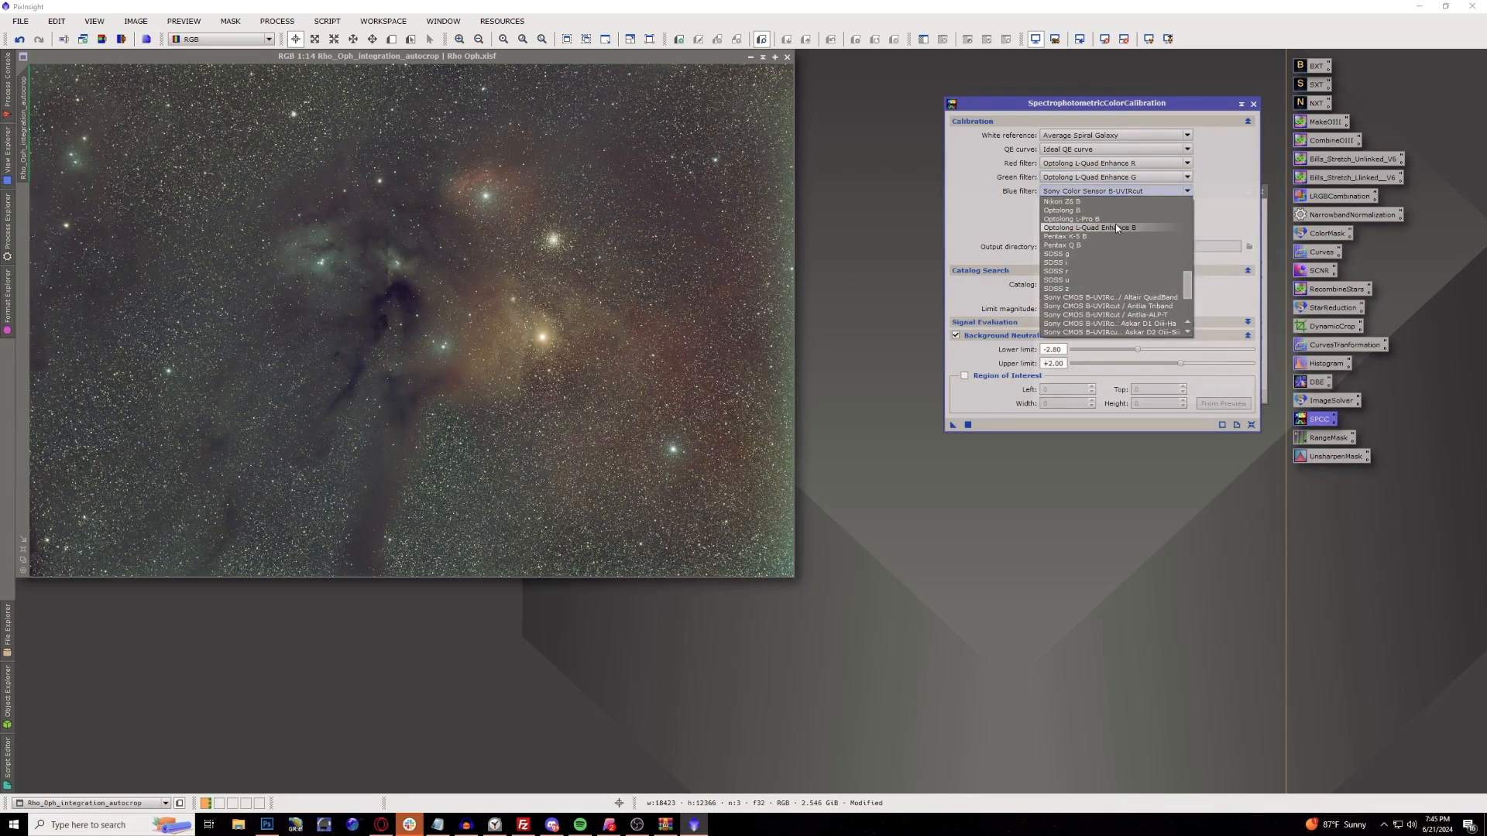
{"action": "left_click", "coordinate": [1115, 227]}
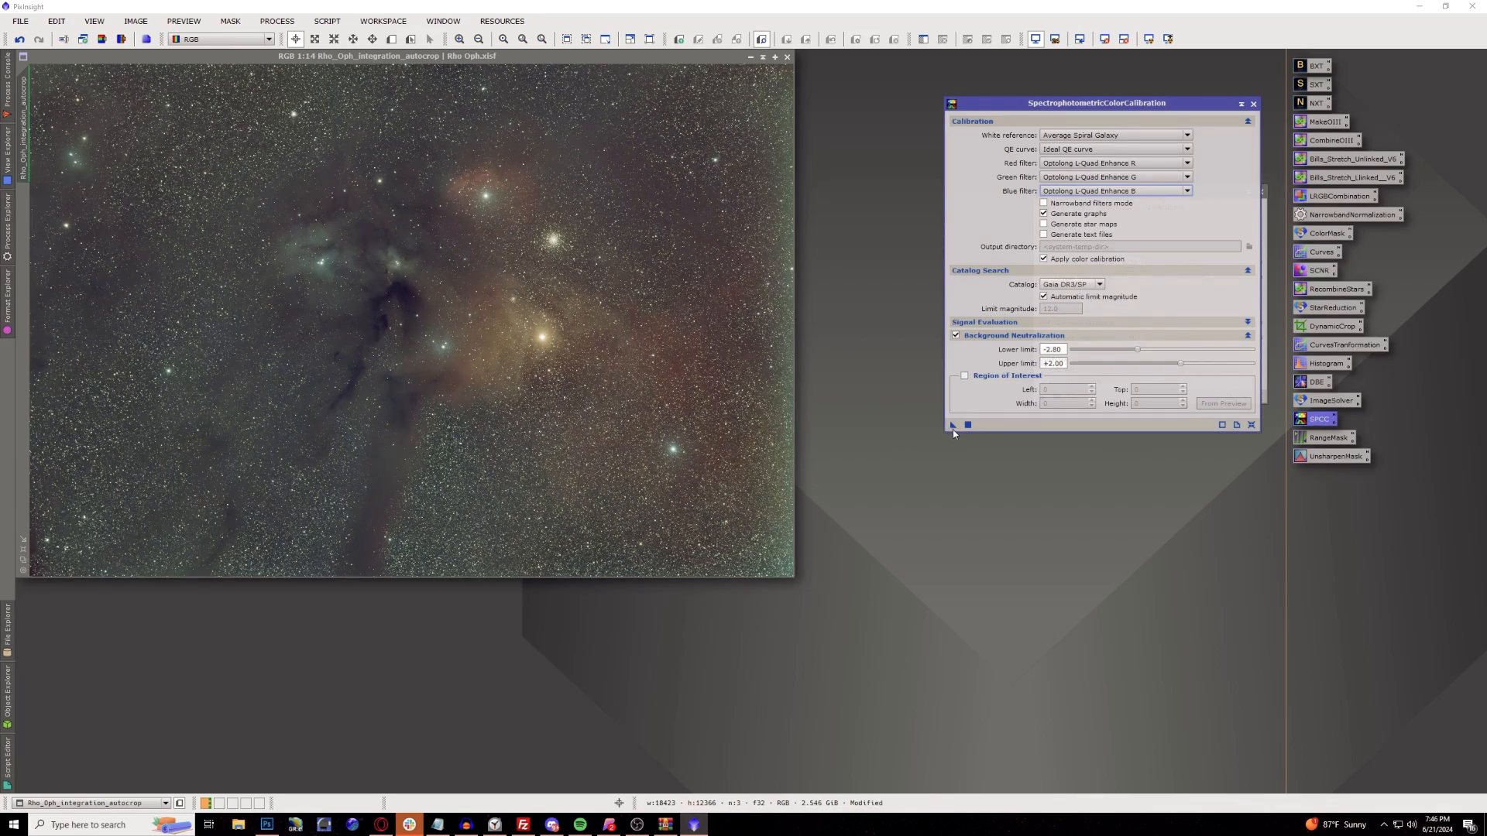
Run the spectrophotometric color calibration on the image and close the white balance graph.
{"action": "left_click_drag", "start_coordinate": [952, 425], "coordinate": [534, 289]}
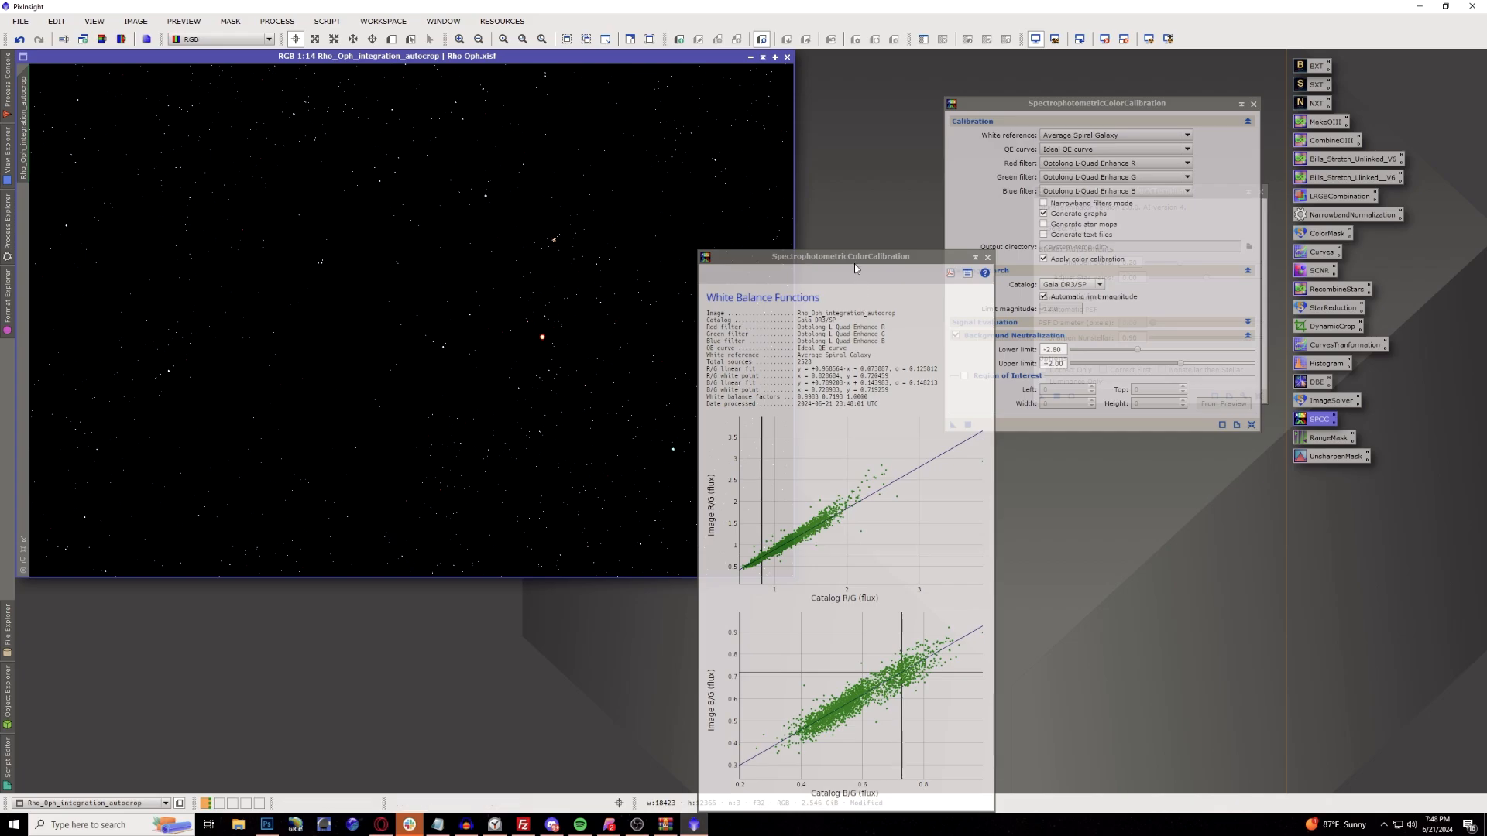
{"action": "left_click_drag", "start_coordinate": [855, 268], "coordinate": [783, 156]}
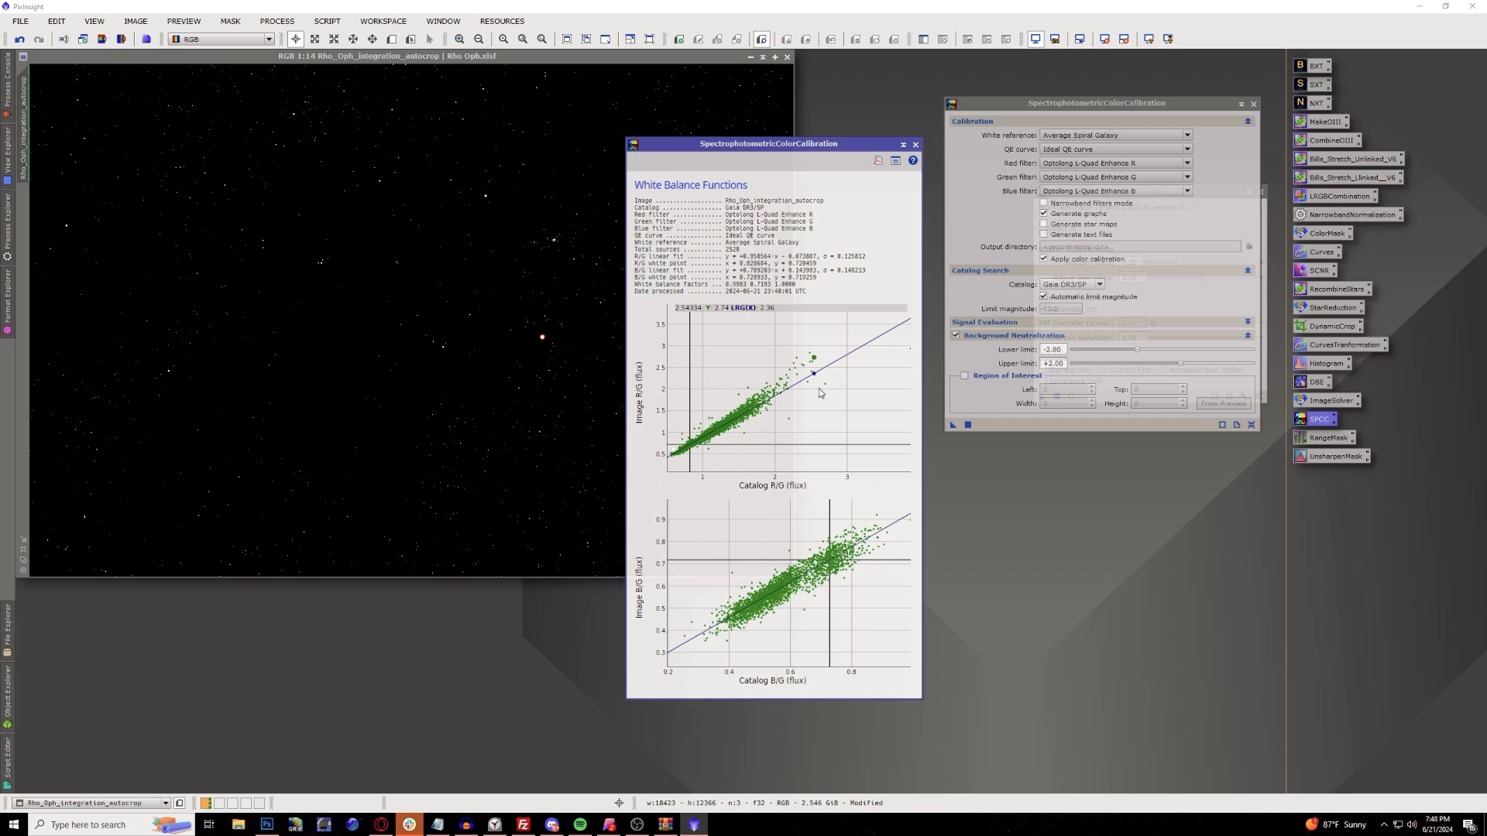
{"action": "left_click", "coordinate": [915, 145]}
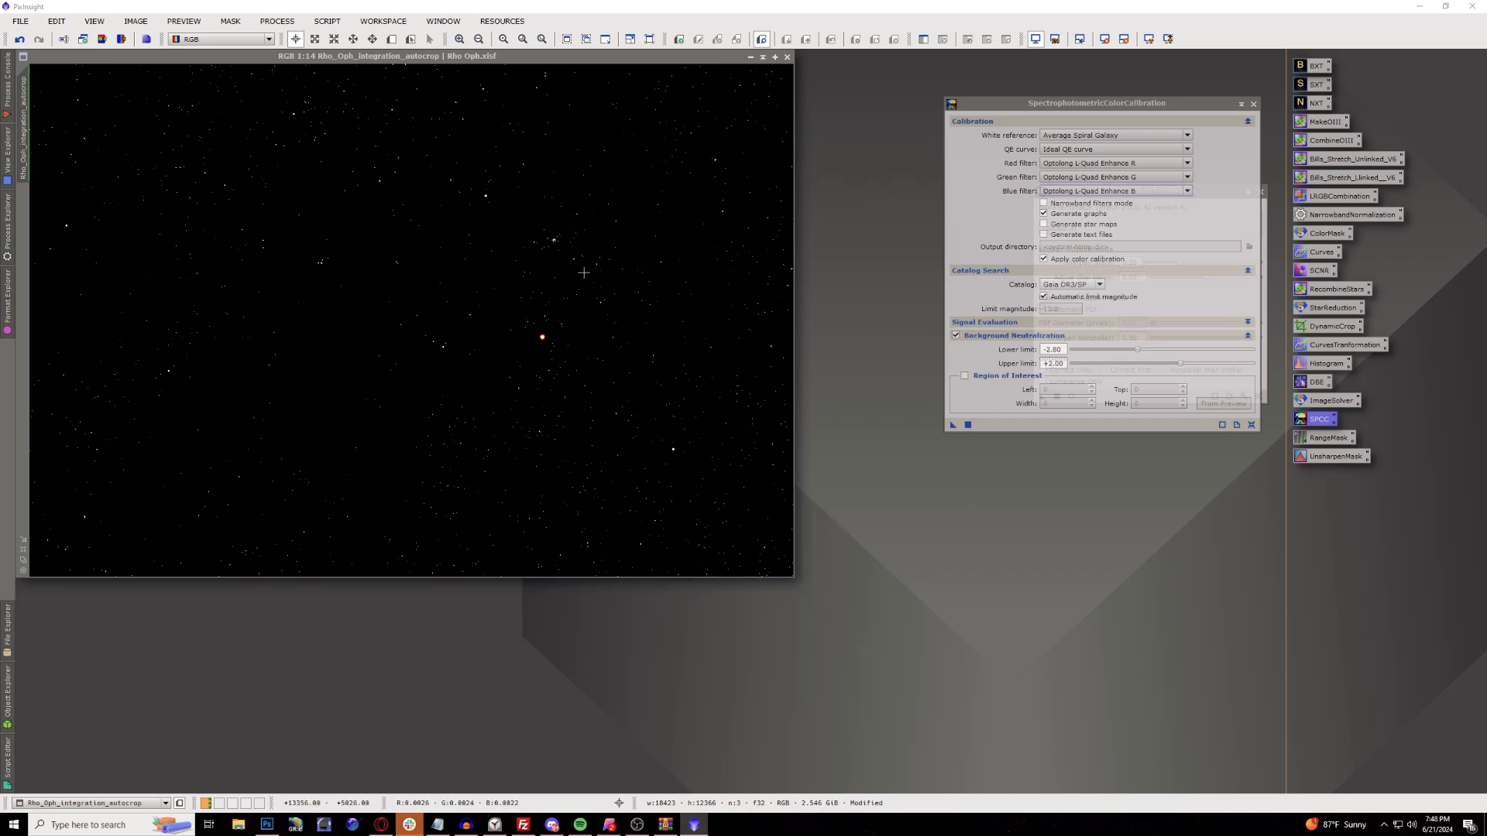
Reset the display stretch, then apply the saved linked Bills_Stretch V6 process to the image with the calibration and sharpening dialogs closed.
{"action": "left_click", "coordinate": [1124, 39]}
{"action": "left_click", "coordinate": [1254, 103]}
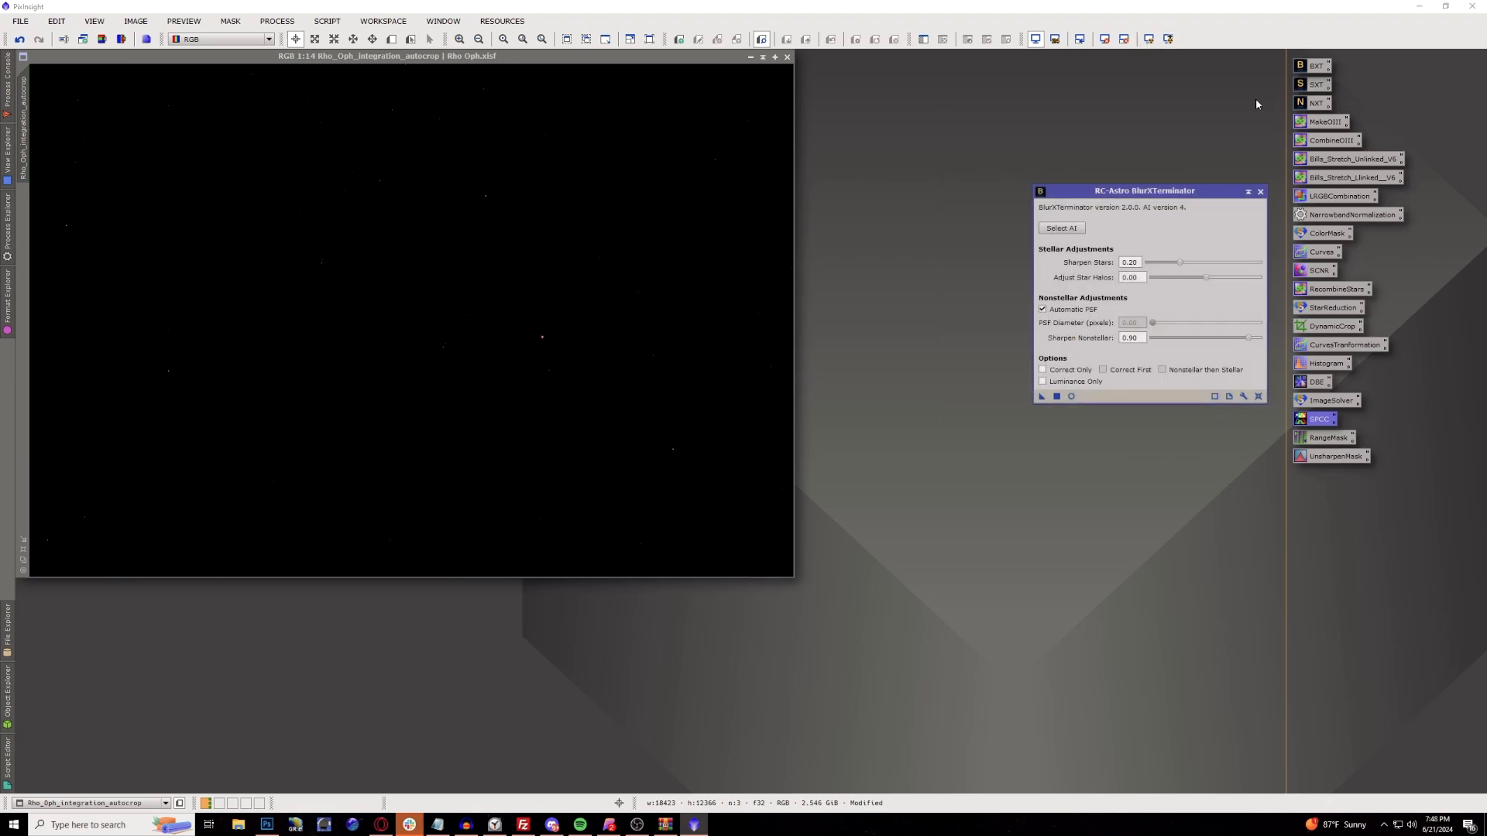
{"action": "left_click", "coordinate": [1259, 191]}
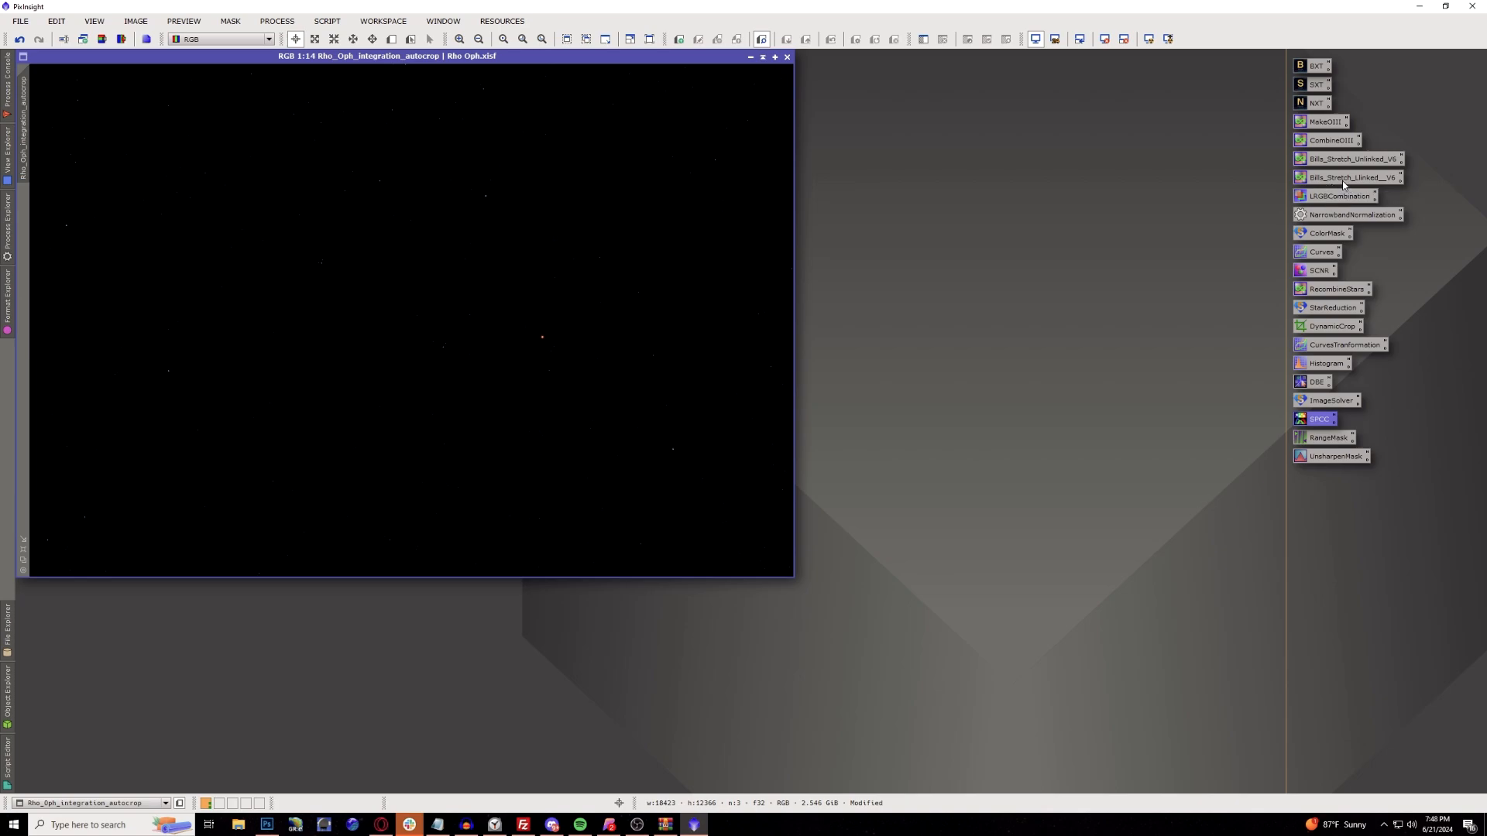
{"action": "left_click_drag", "start_coordinate": [1342, 185], "coordinate": [513, 268]}
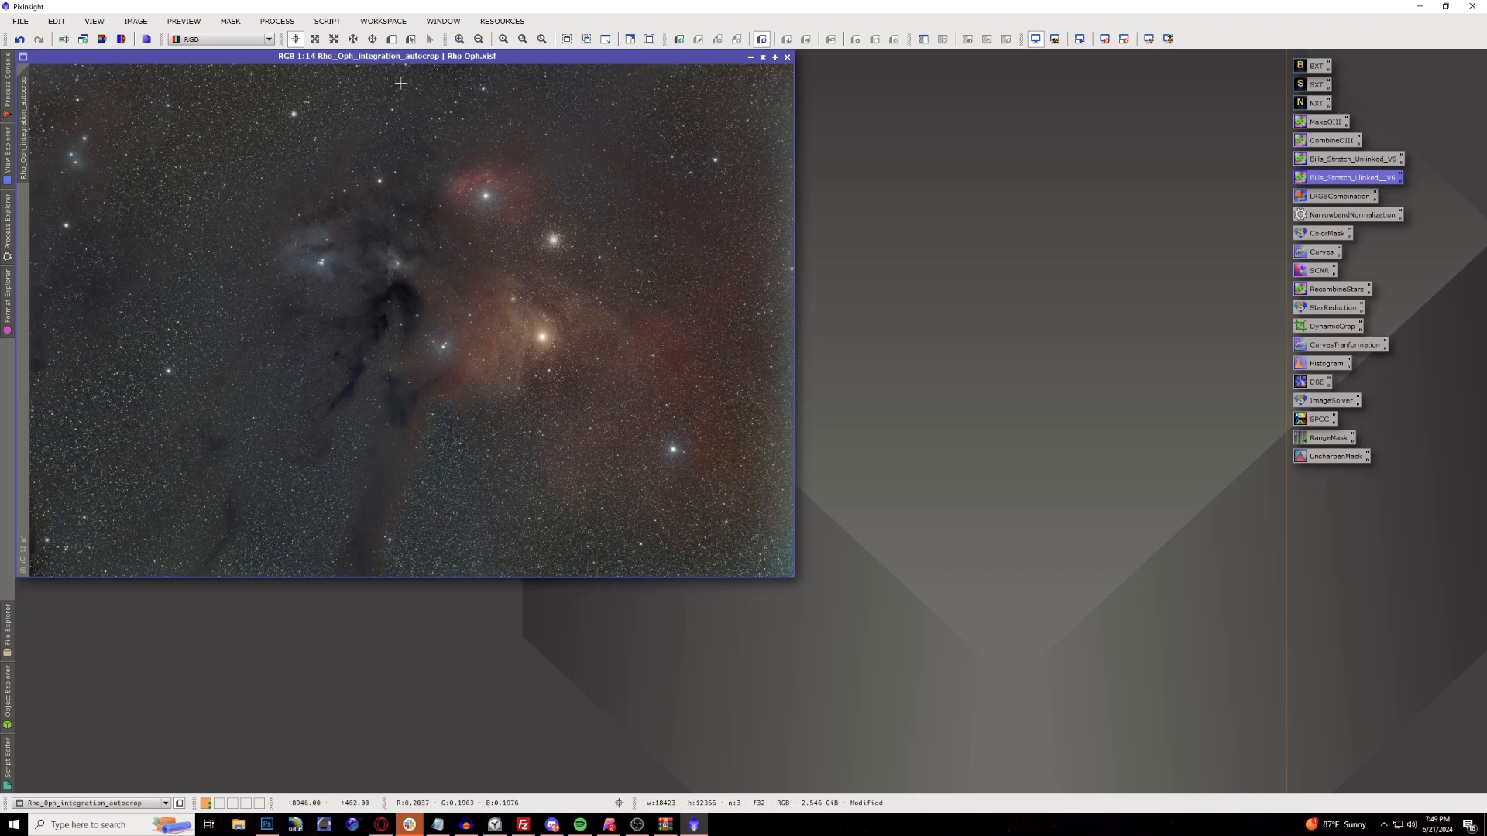
Open the Resample process and set the target width to 33%, preserving the aspect ratio.
{"action": "left_click", "coordinate": [337, 25]}
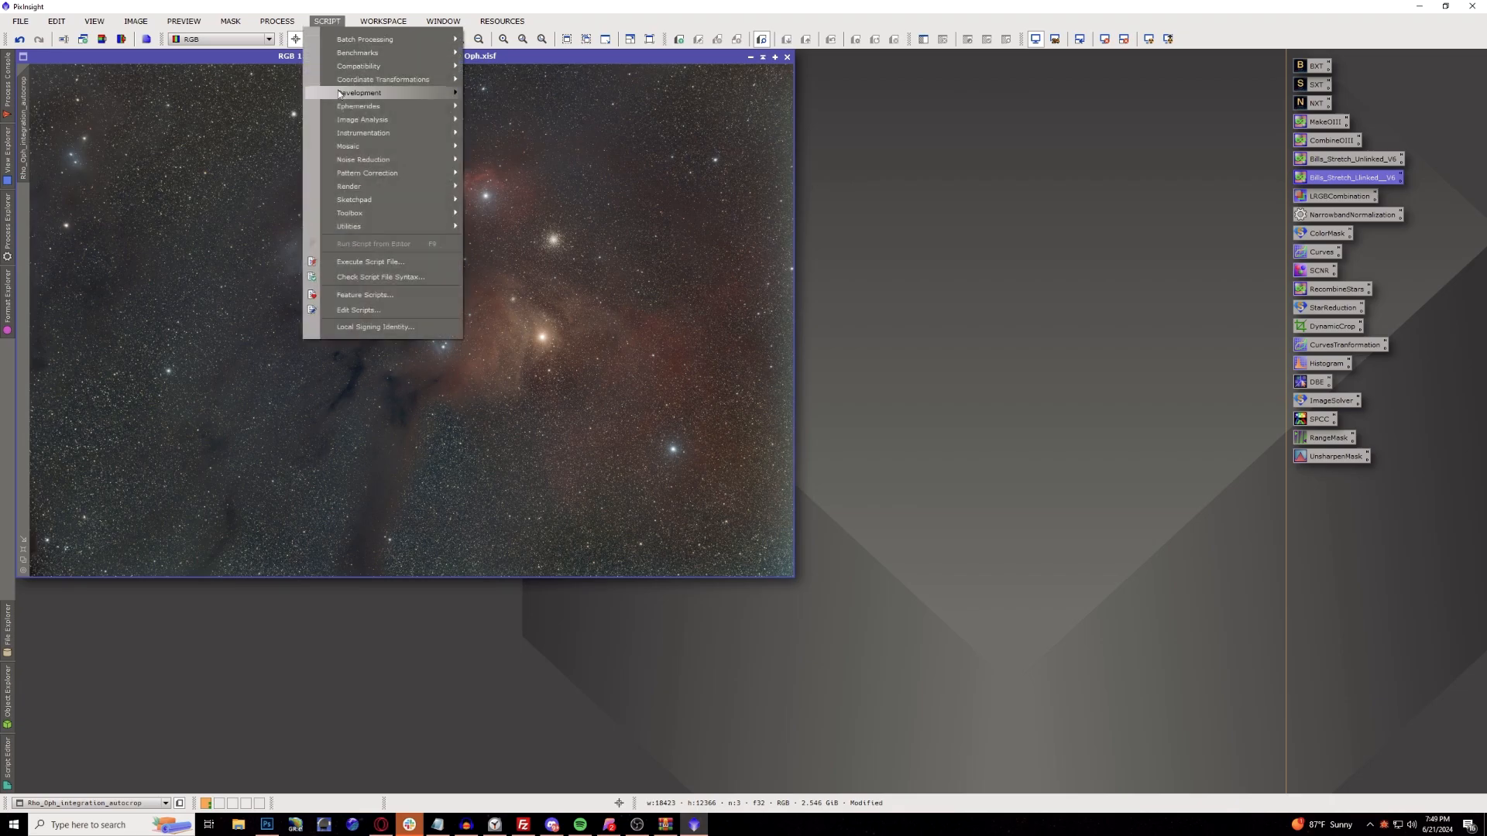
{"action": "mouse_move", "coordinate": [359, 231]}
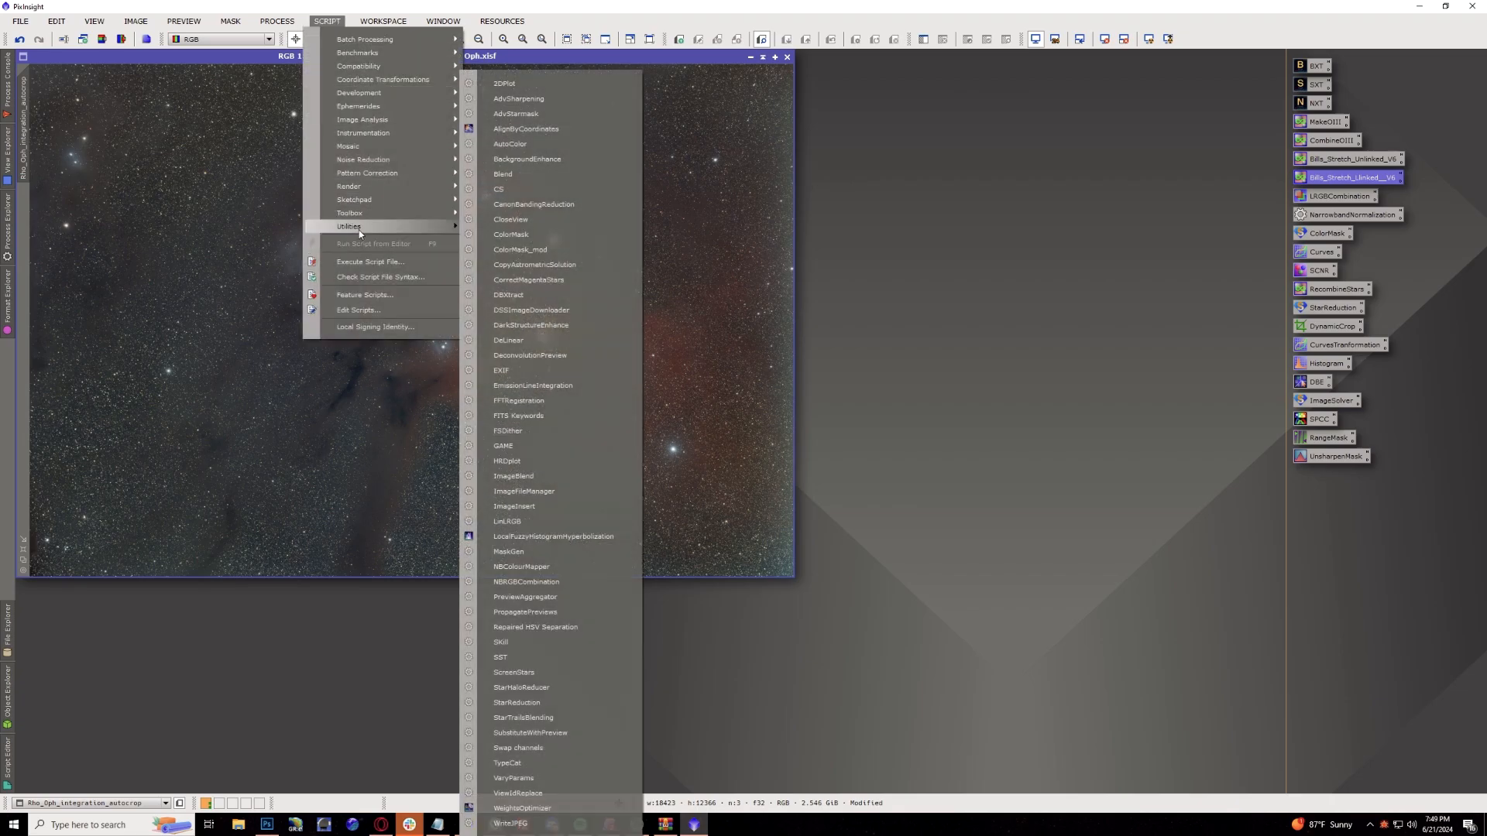
{"action": "mouse_move", "coordinate": [297, 21]}
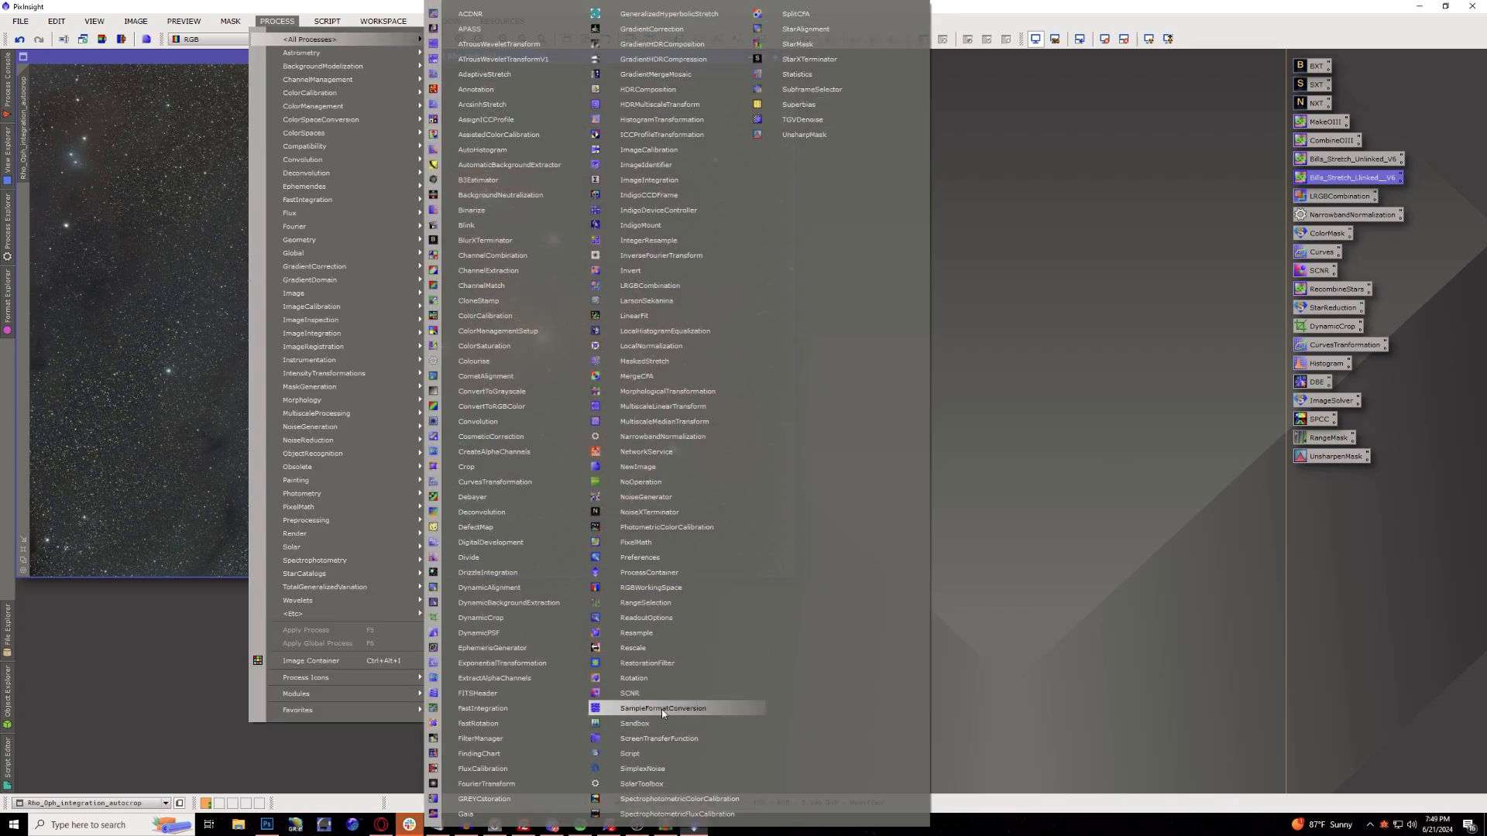
{"action": "left_click", "coordinate": [680, 636]}
{"action": "left_click", "coordinate": [1248, 318]}
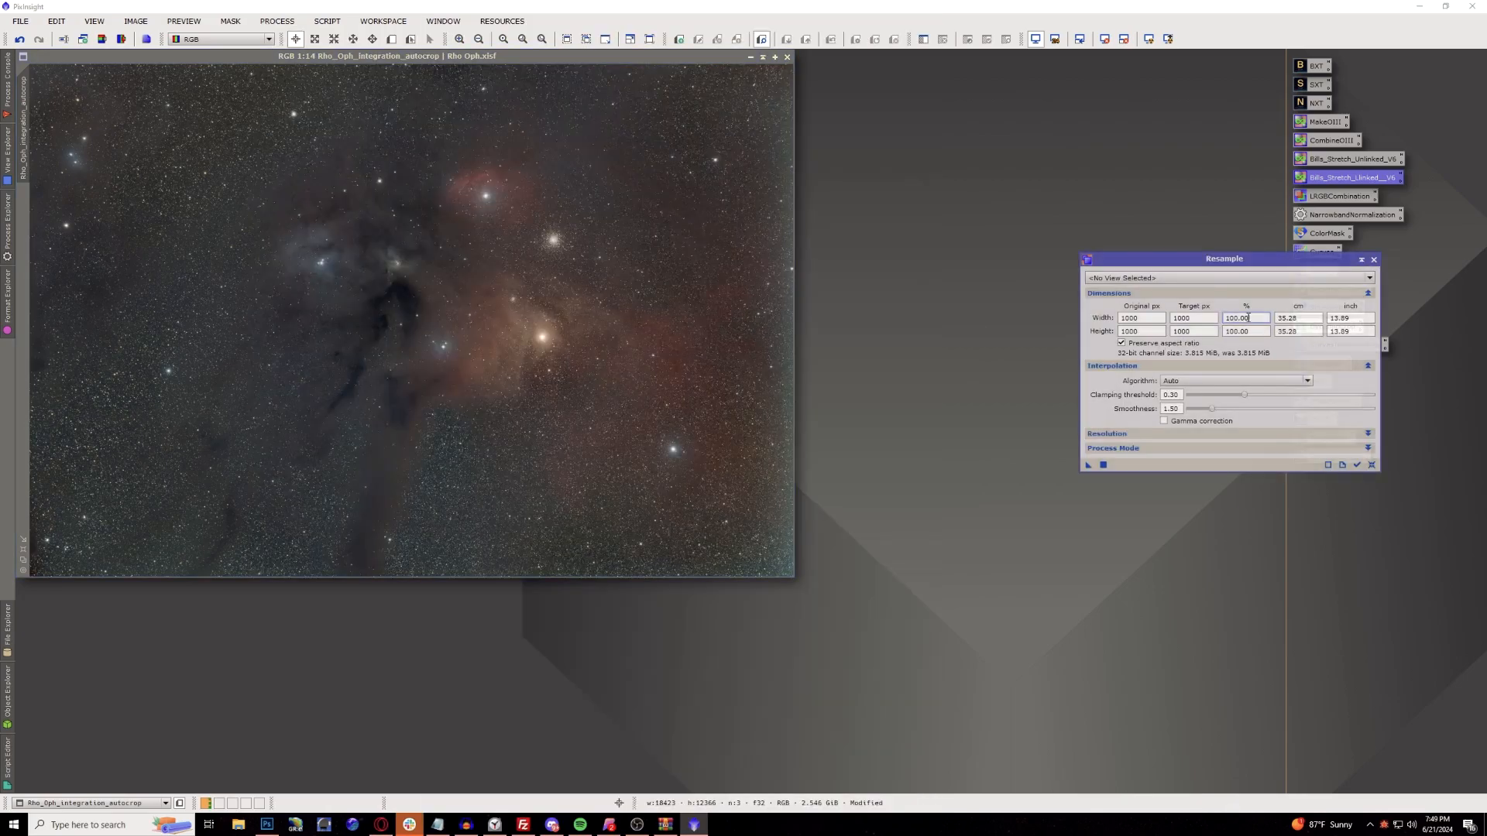
{"action": "double_click", "coordinate": [1248, 318]}
{"action": "type", "text": "33"}
{"action": "key", "text": "Return"}
Resample the image, accepting deletion of its astrometric solution, then close Resample and enlarge the image view to fill its window.
{"action": "left_click_drag", "start_coordinate": [1088, 469], "coordinate": [625, 332]}
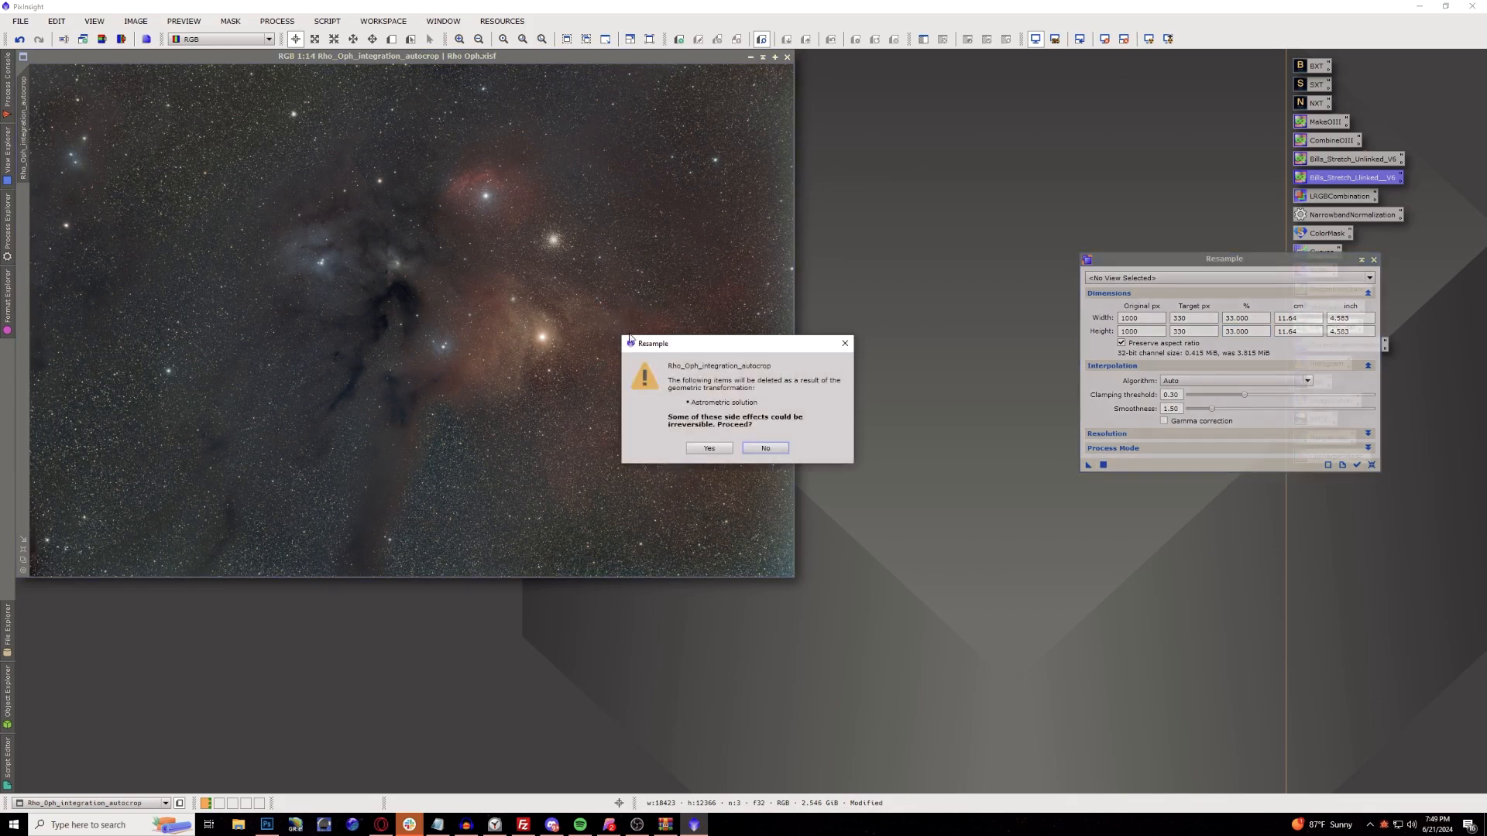
{"action": "left_click", "coordinate": [727, 448]}
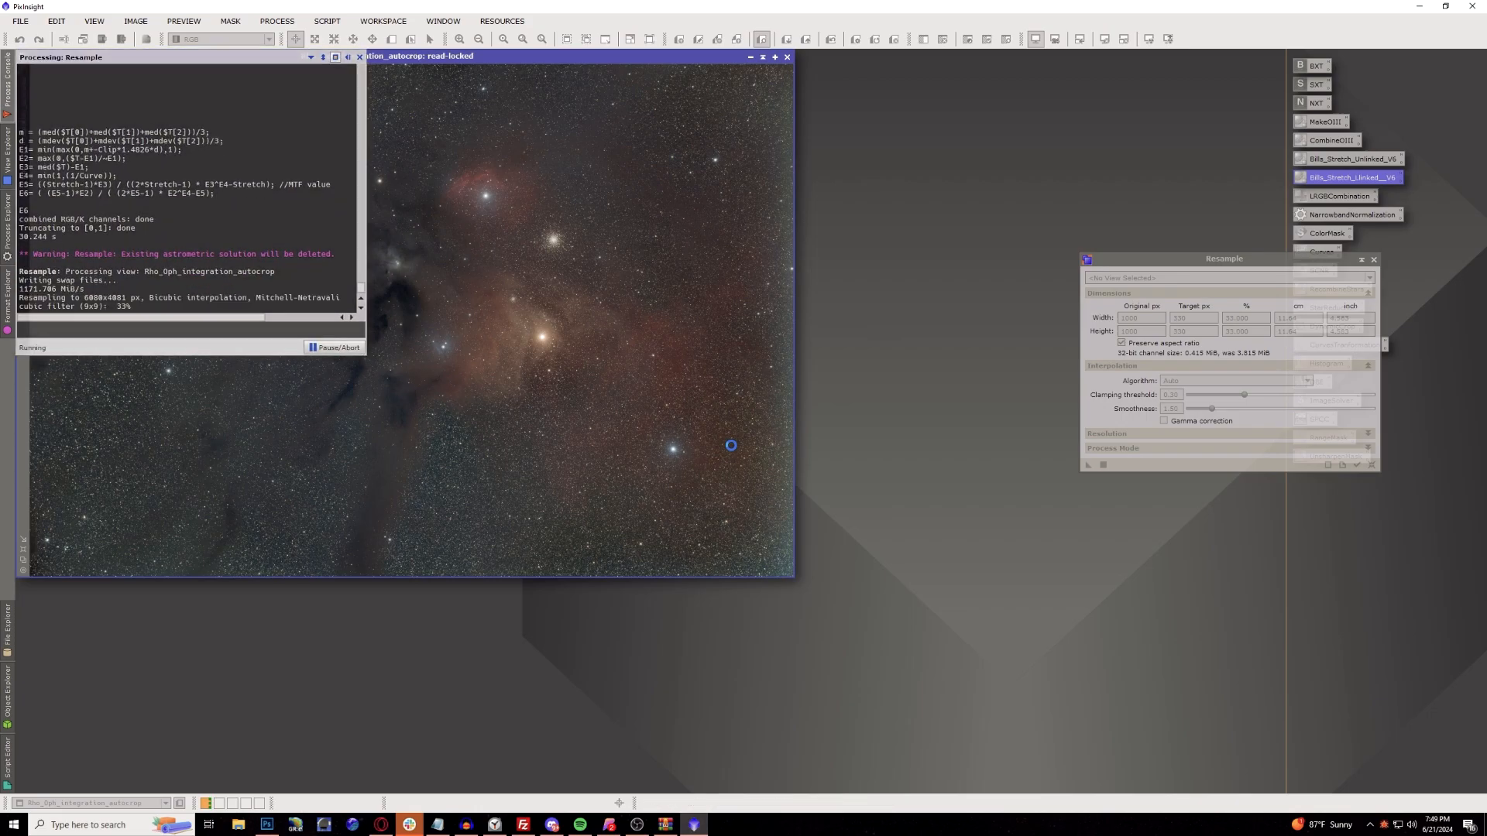
{"action": "left_click", "coordinate": [1373, 259]}
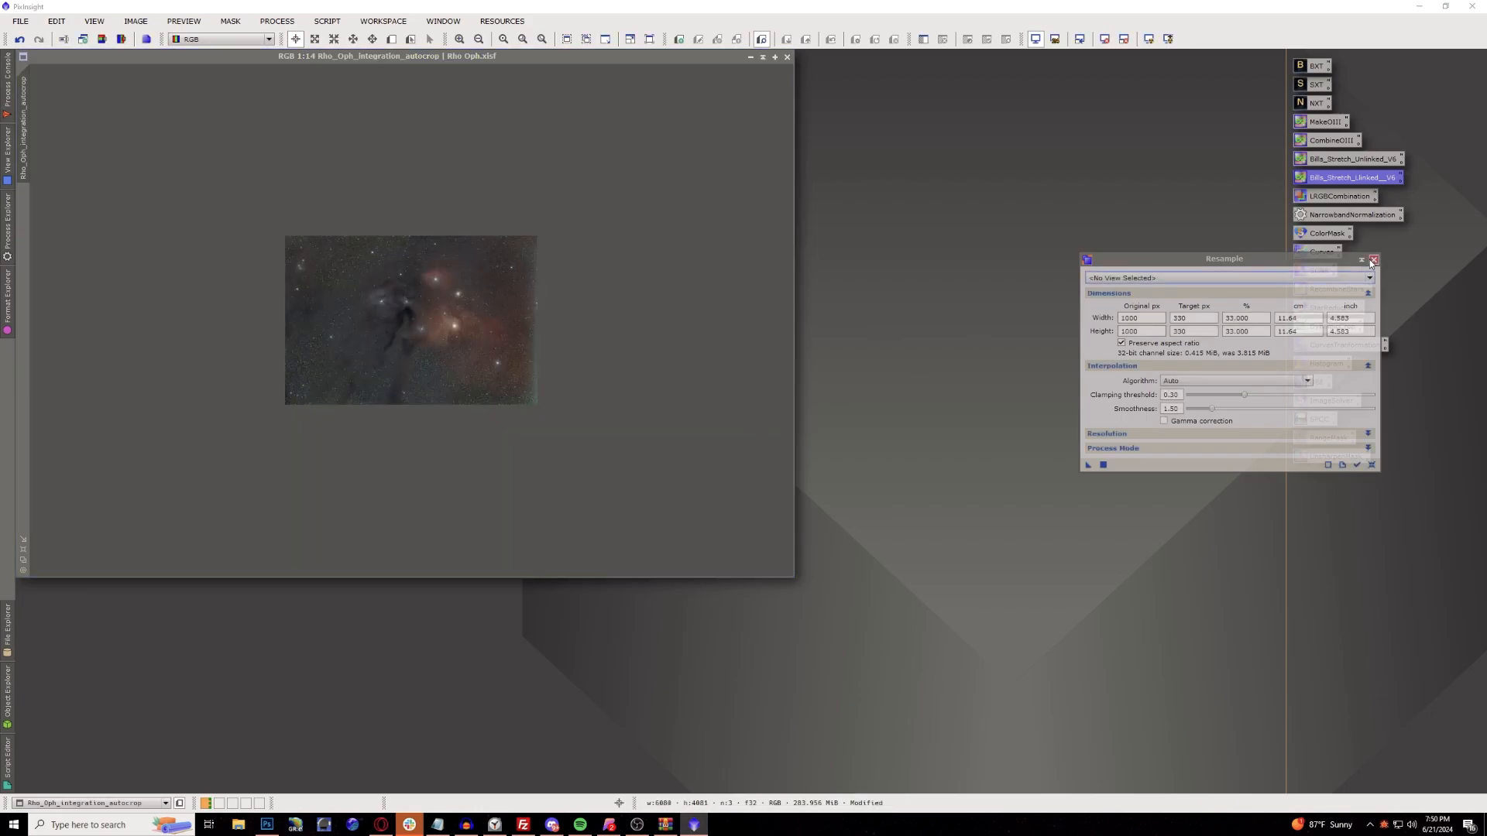
{"action": "left_click", "coordinate": [28, 551]}
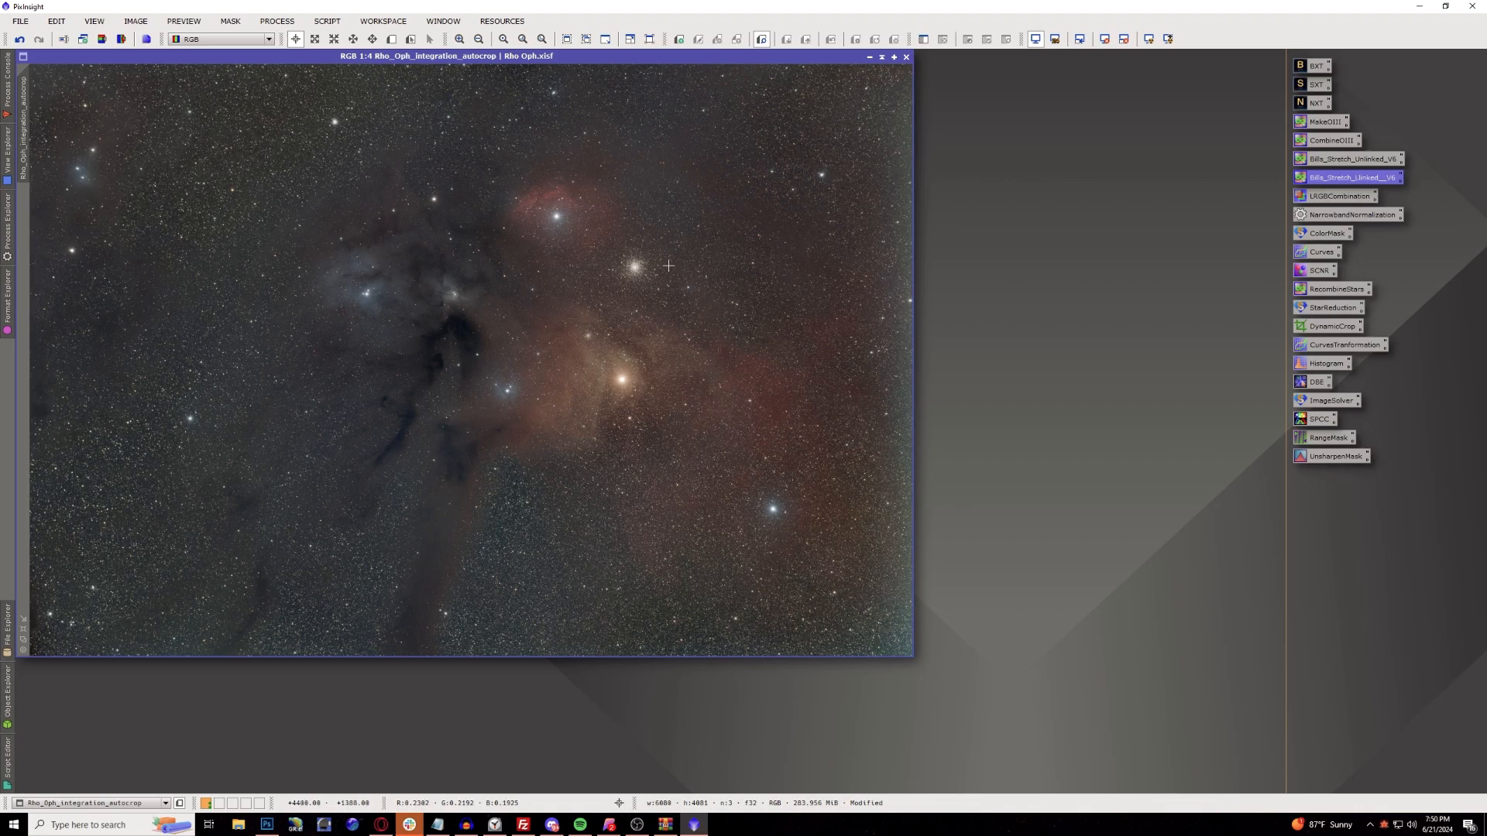
Remove the stars from the image with StarXTerminator, using Generate Star Image, Unscreen Stars and Large Overlap.
{"action": "double_click", "coordinate": [1316, 85]}
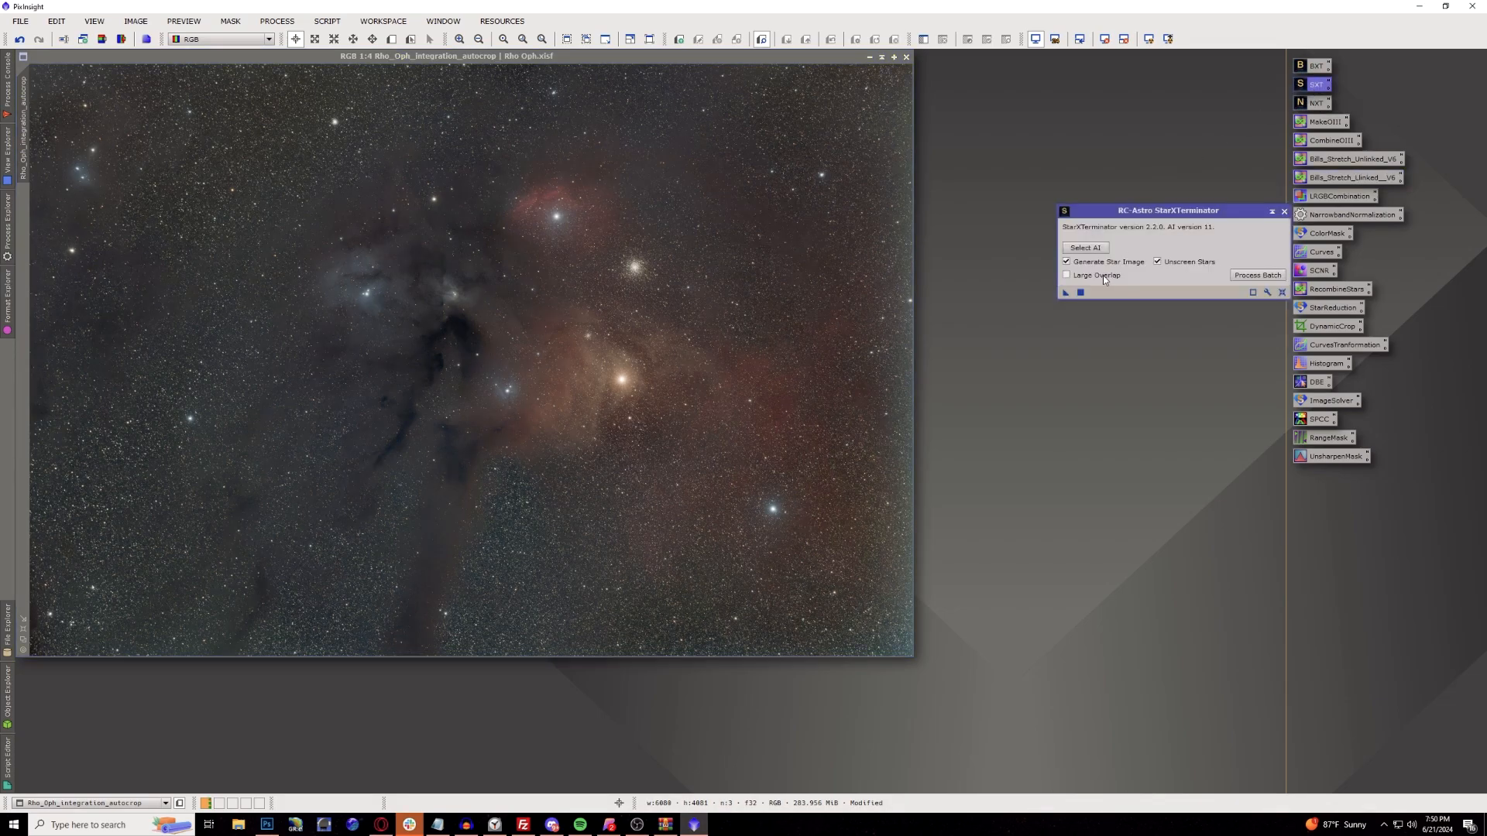
{"action": "mouse_move", "coordinate": [1105, 281]}
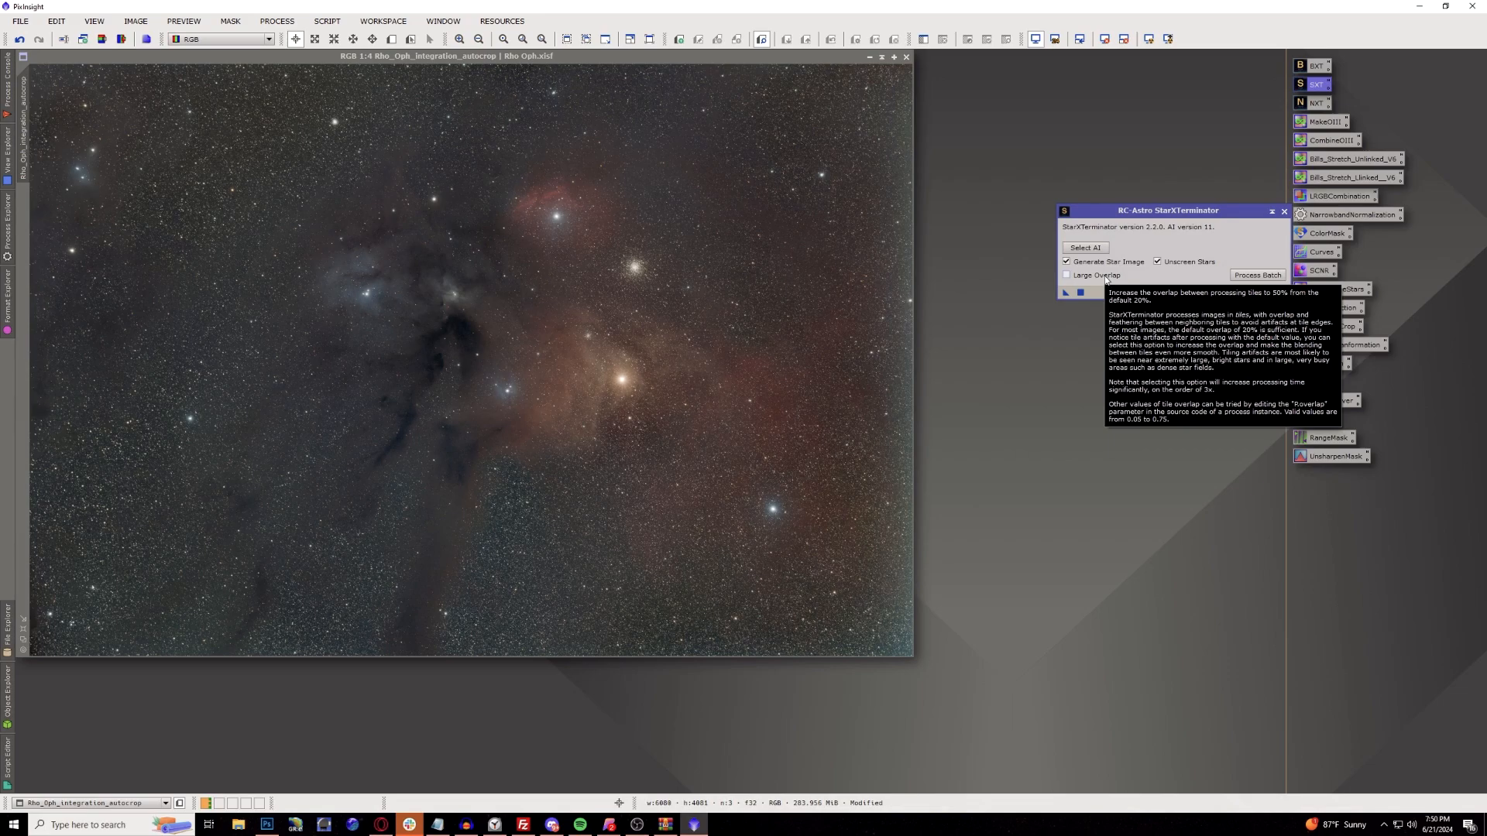
{"action": "left_click", "coordinate": [1105, 277]}
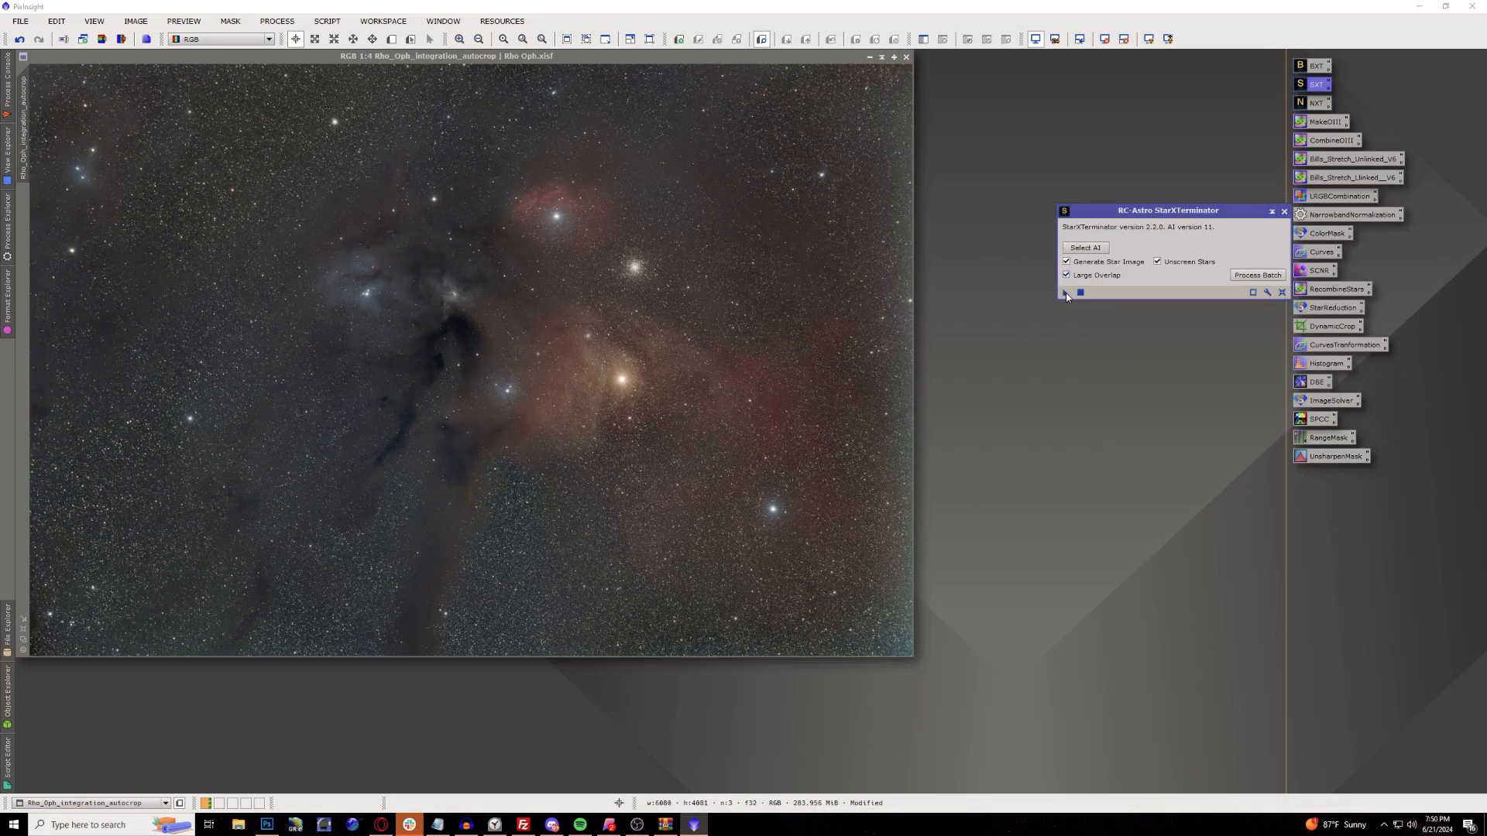
{"action": "left_click_drag", "start_coordinate": [1067, 296], "coordinate": [605, 243]}
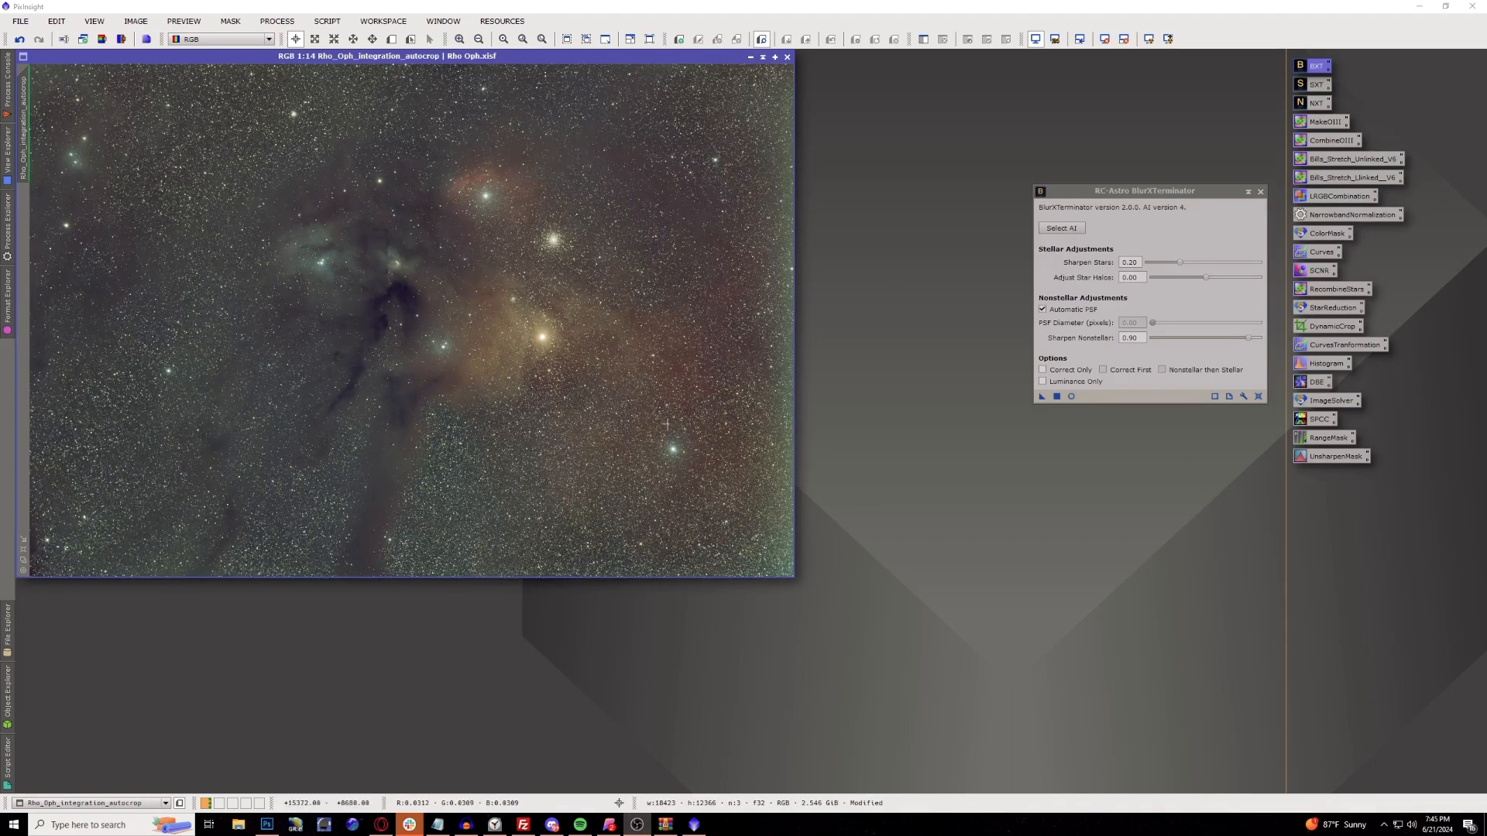
Set SpectrophotometricColorCalibration's red, green and blue filters to Optolong L-Quad Enhance R, G and B.
{"action": "double_click", "coordinate": [1320, 420]}
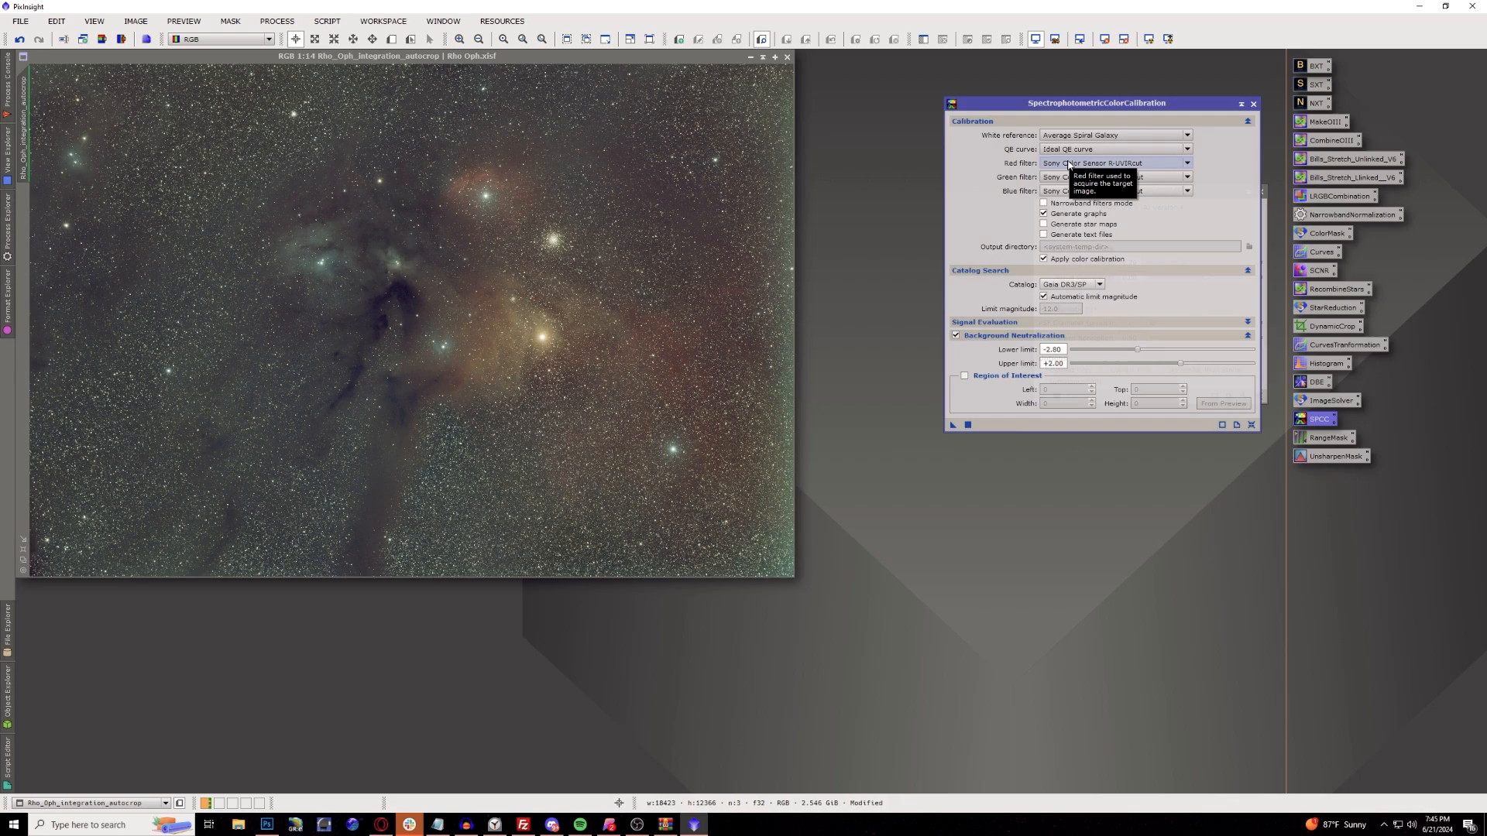
{"action": "left_click", "coordinate": [1070, 165]}
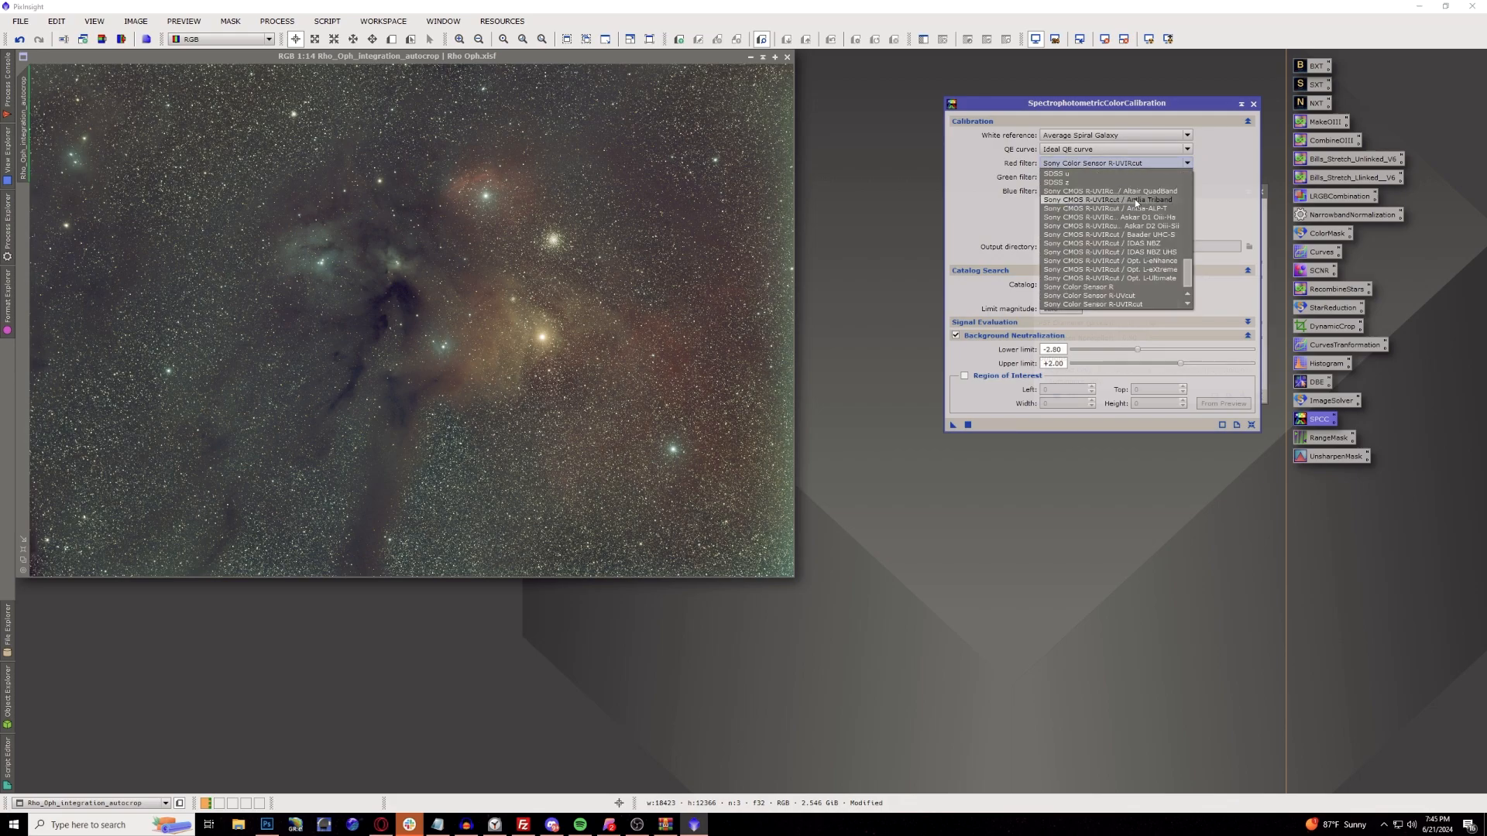
{"action": "scroll", "coordinate": [1136, 202], "scroll_direction": "up", "scroll_amount": 3}
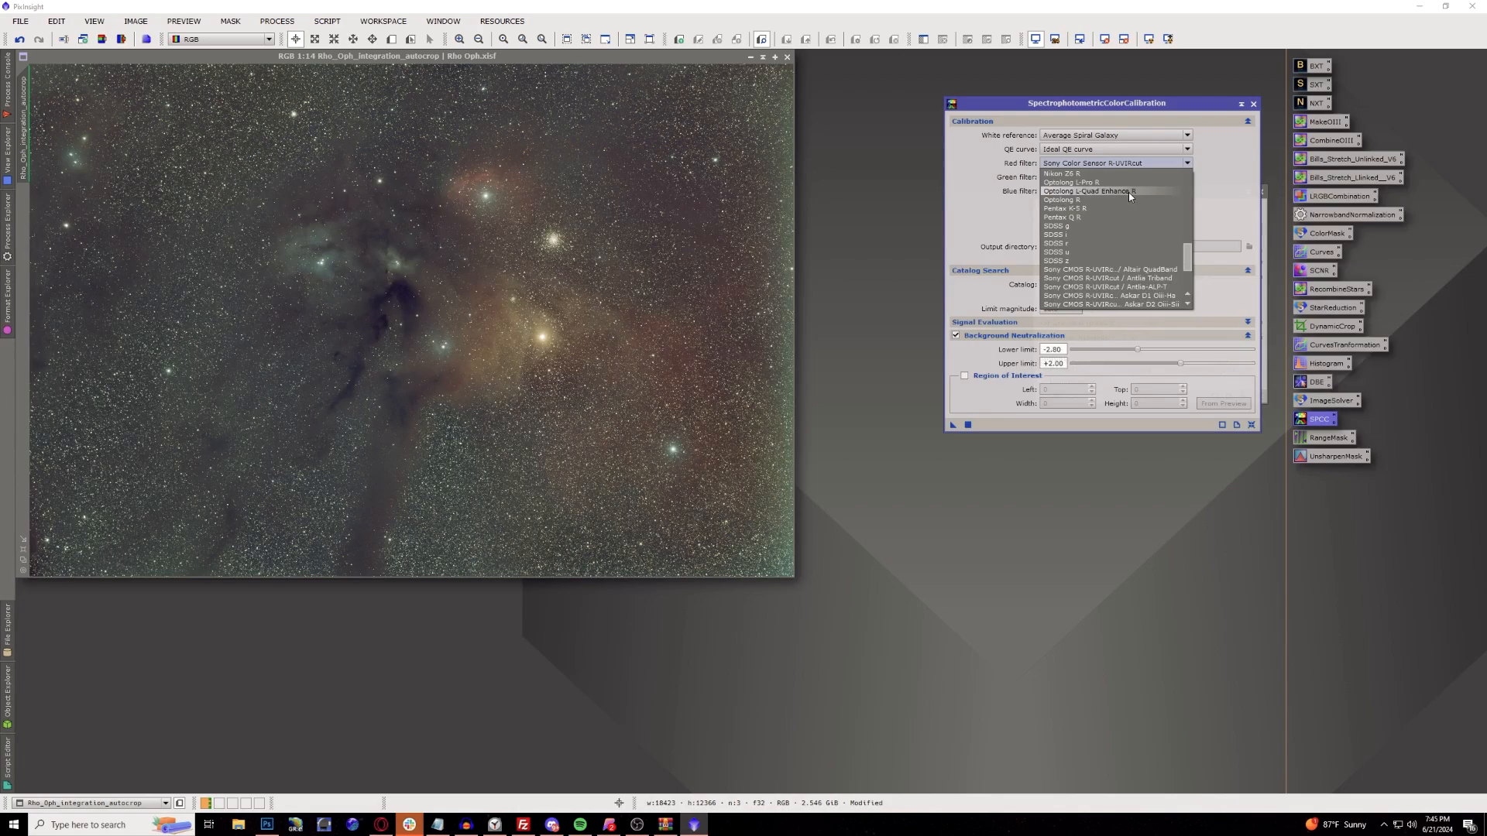
{"action": "left_click", "coordinate": [1129, 192]}
{"action": "left_click", "coordinate": [1151, 178]}
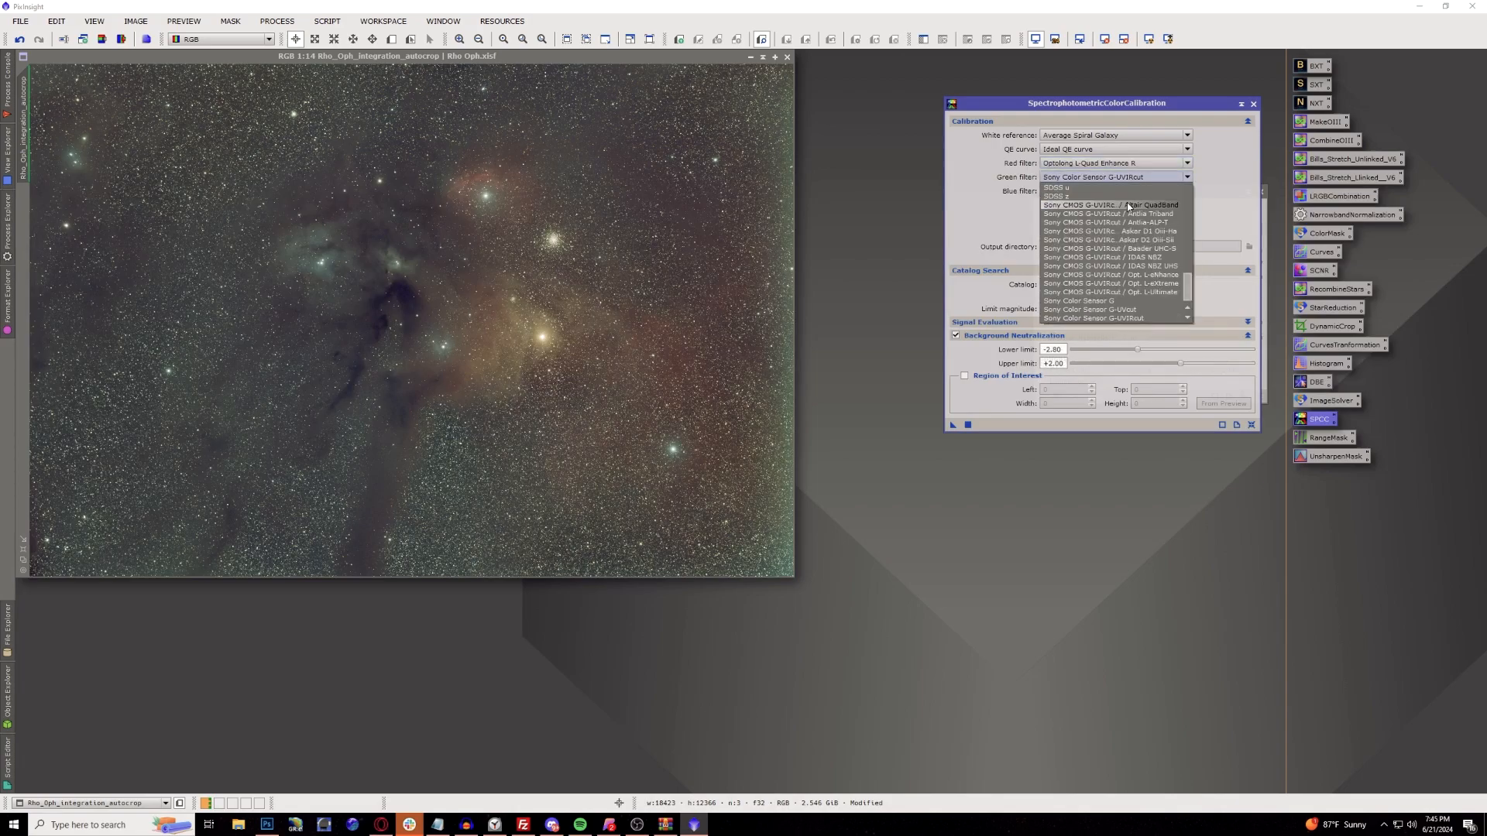
{"action": "scroll", "coordinate": [1133, 191], "scroll_direction": "up", "scroll_amount": 3}
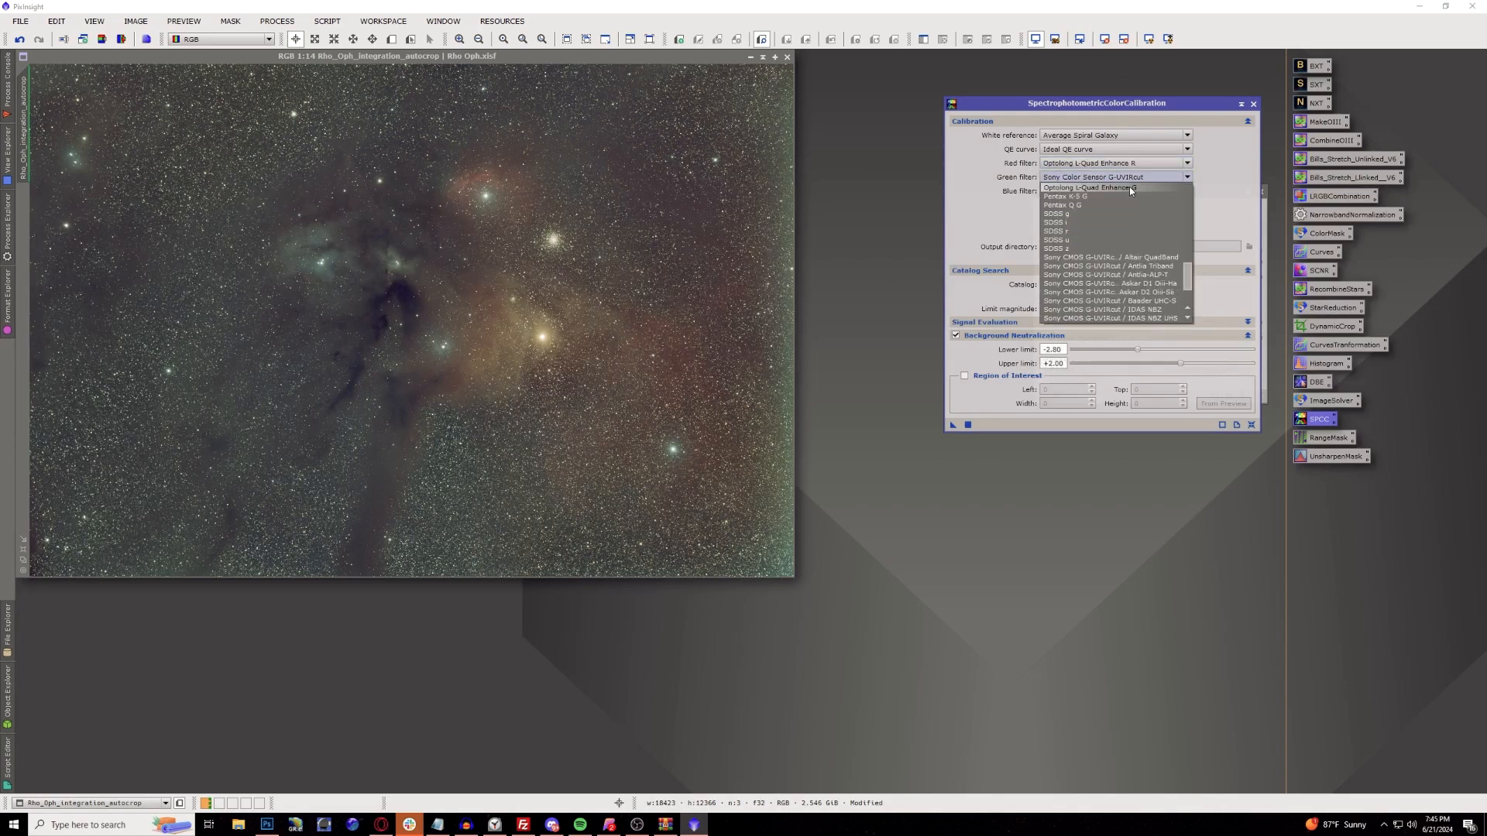
{"action": "left_click", "coordinate": [1130, 188]}
{"action": "left_click", "coordinate": [1137, 192]}
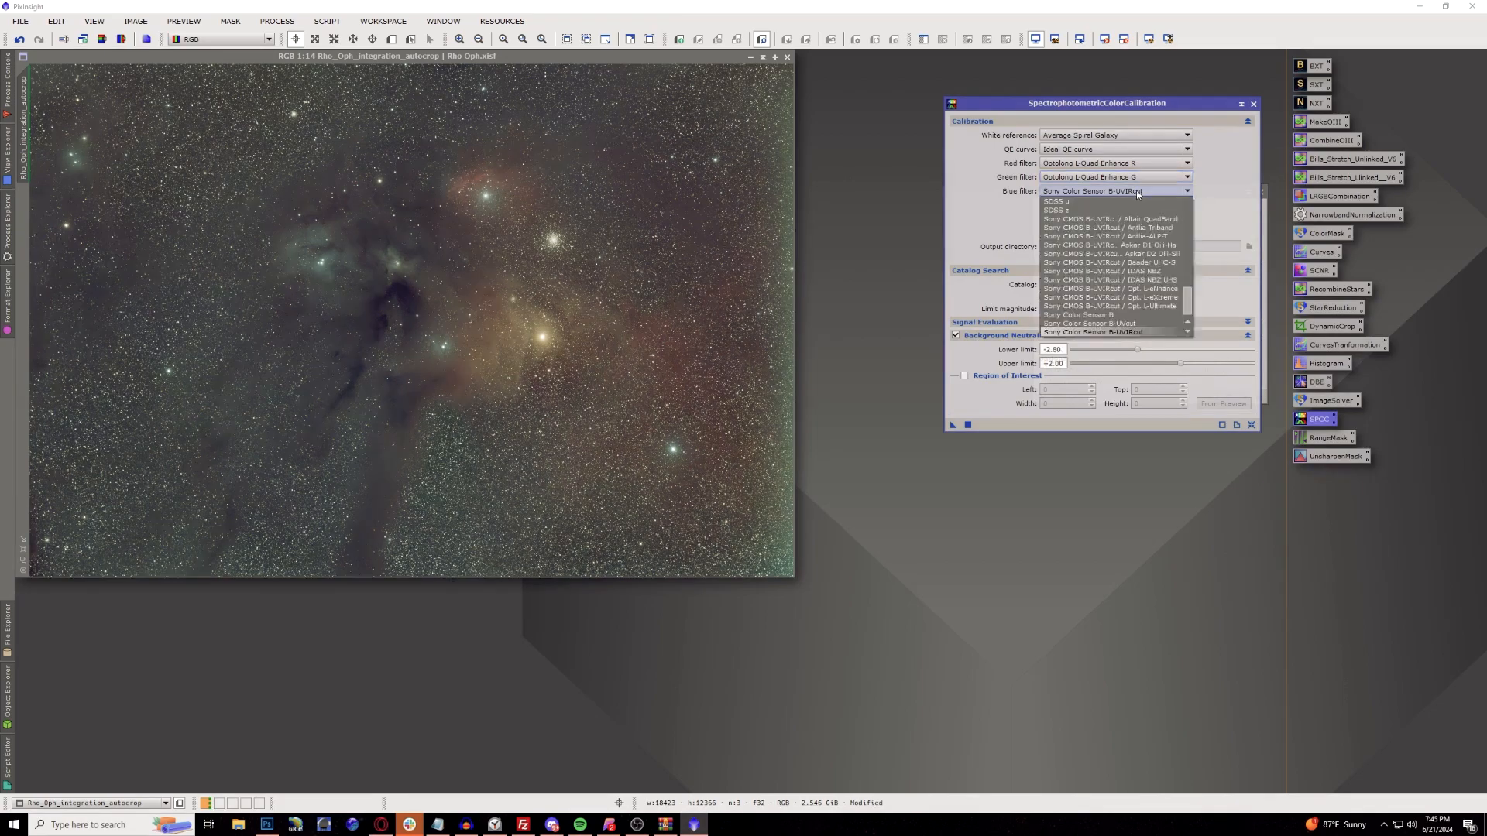
{"action": "scroll", "coordinate": [1117, 228], "scroll_direction": "up", "scroll_amount": 3}
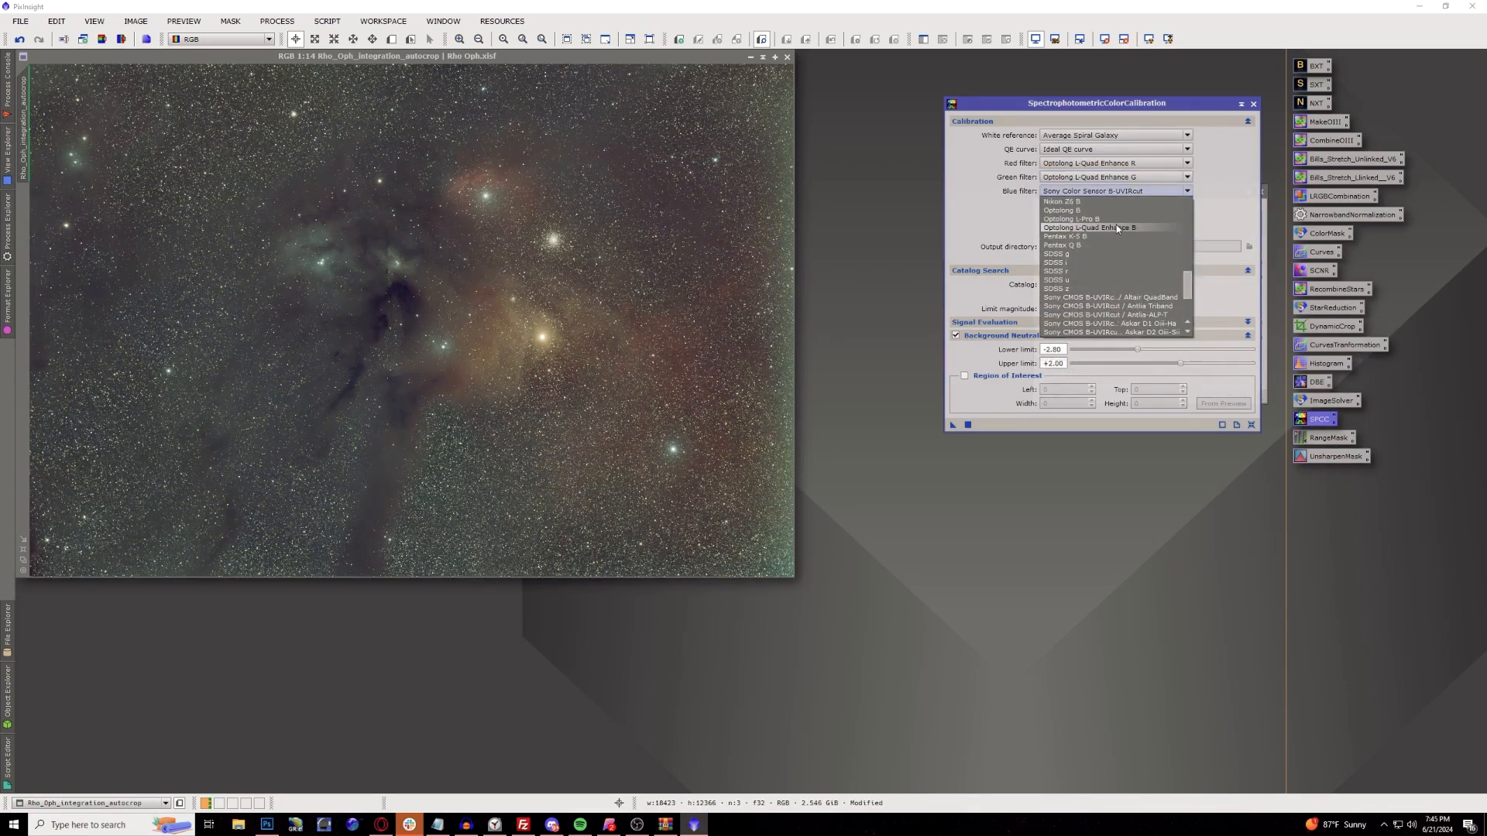
{"action": "left_click", "coordinate": [1118, 228]}
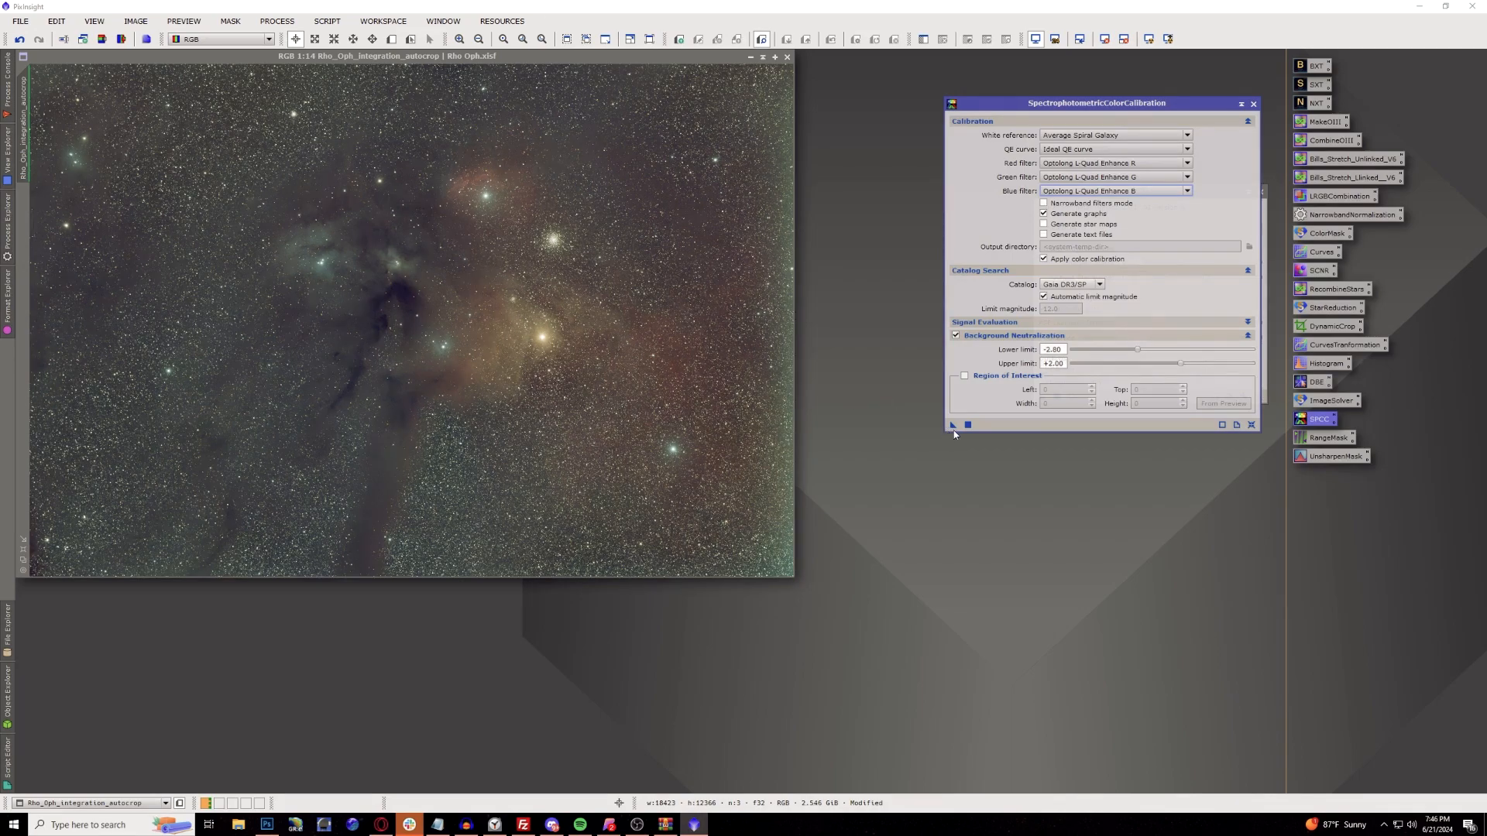
Apply the spectrophotometric color calibration to the image and close the resulting white balance graph.
{"action": "left_click_drag", "start_coordinate": [951, 426], "coordinate": [533, 289]}
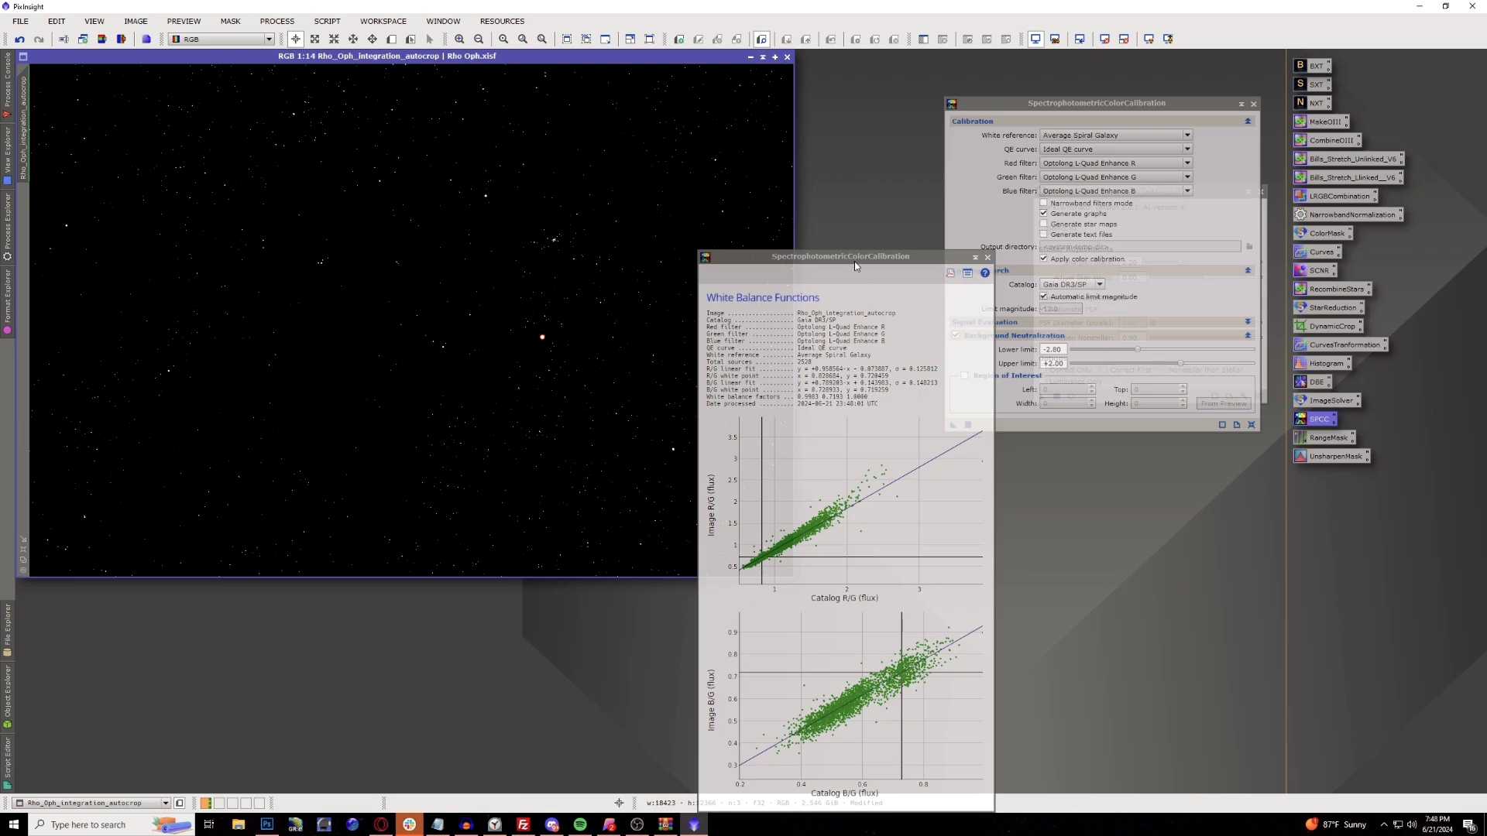
{"action": "left_click_drag", "start_coordinate": [853, 262], "coordinate": [781, 148]}
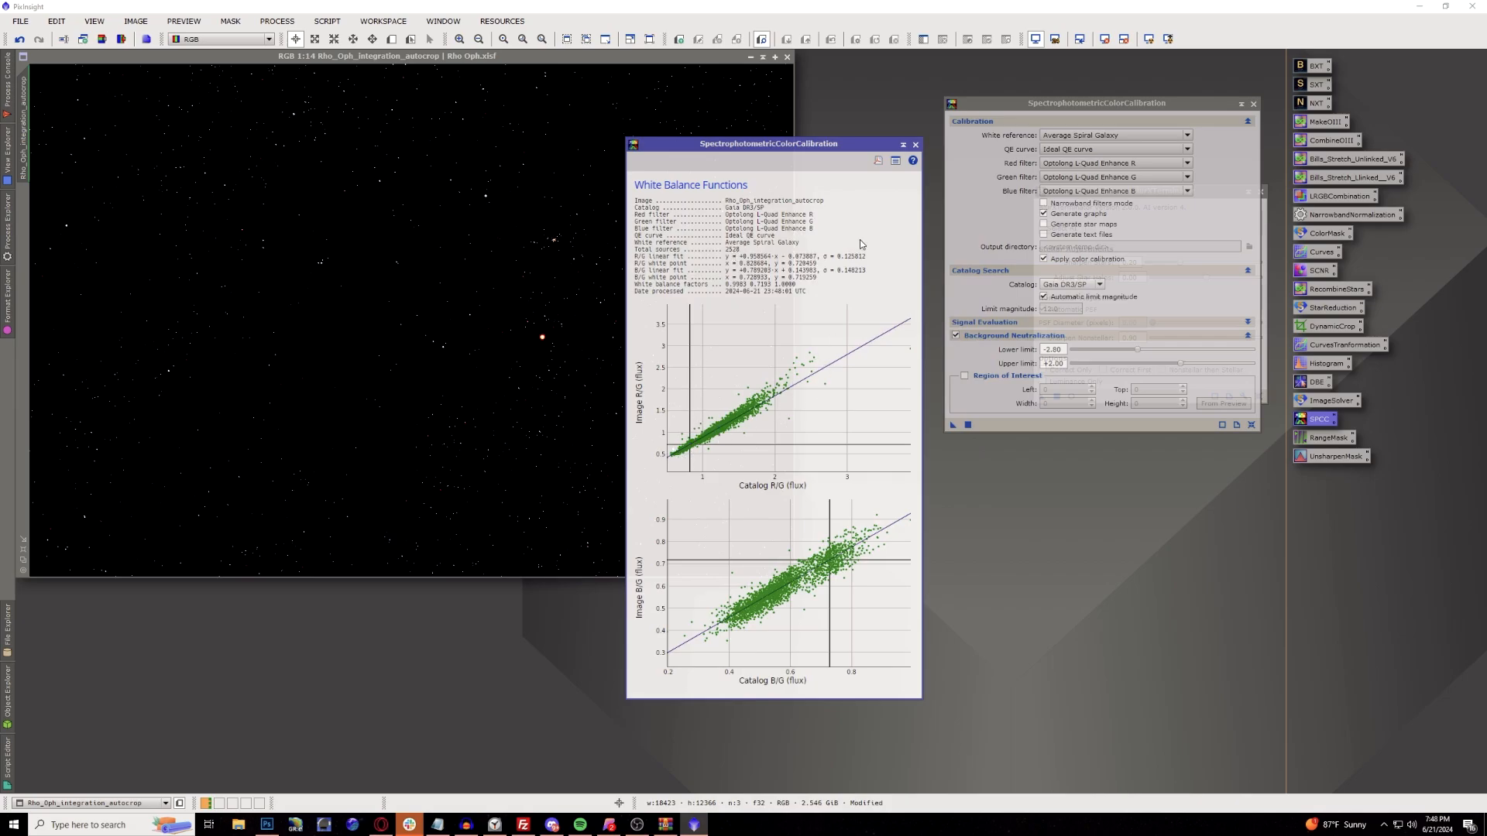
{"action": "left_click", "coordinate": [915, 145]}
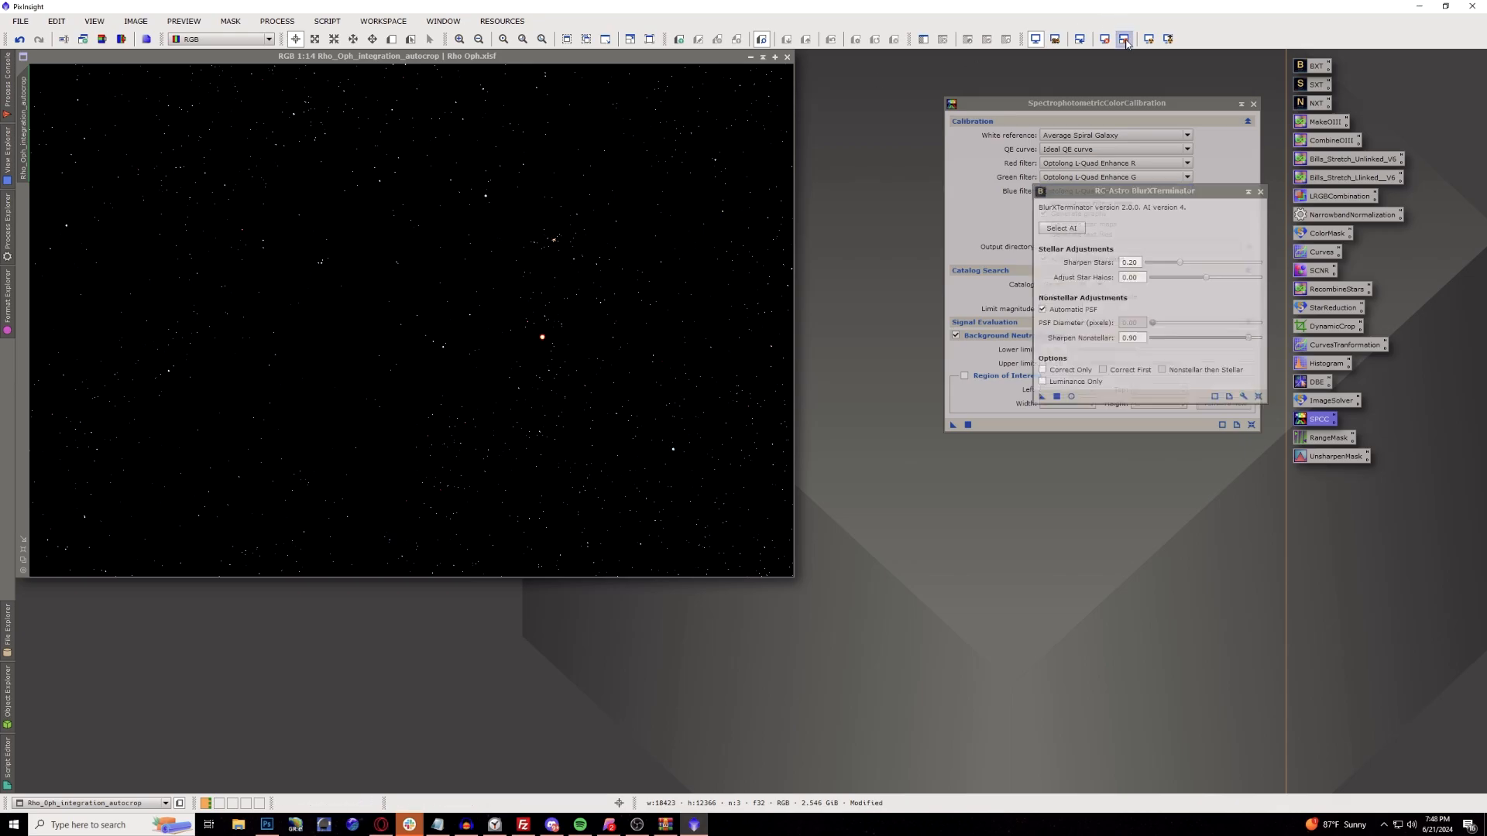
Reset the display stretch, close the calibration and BlurXTerminator dialogs, and apply the saved linked Bills_Stretch V6 process to the image.
{"action": "left_click", "coordinate": [1123, 39]}
{"action": "left_click", "coordinate": [1257, 104]}
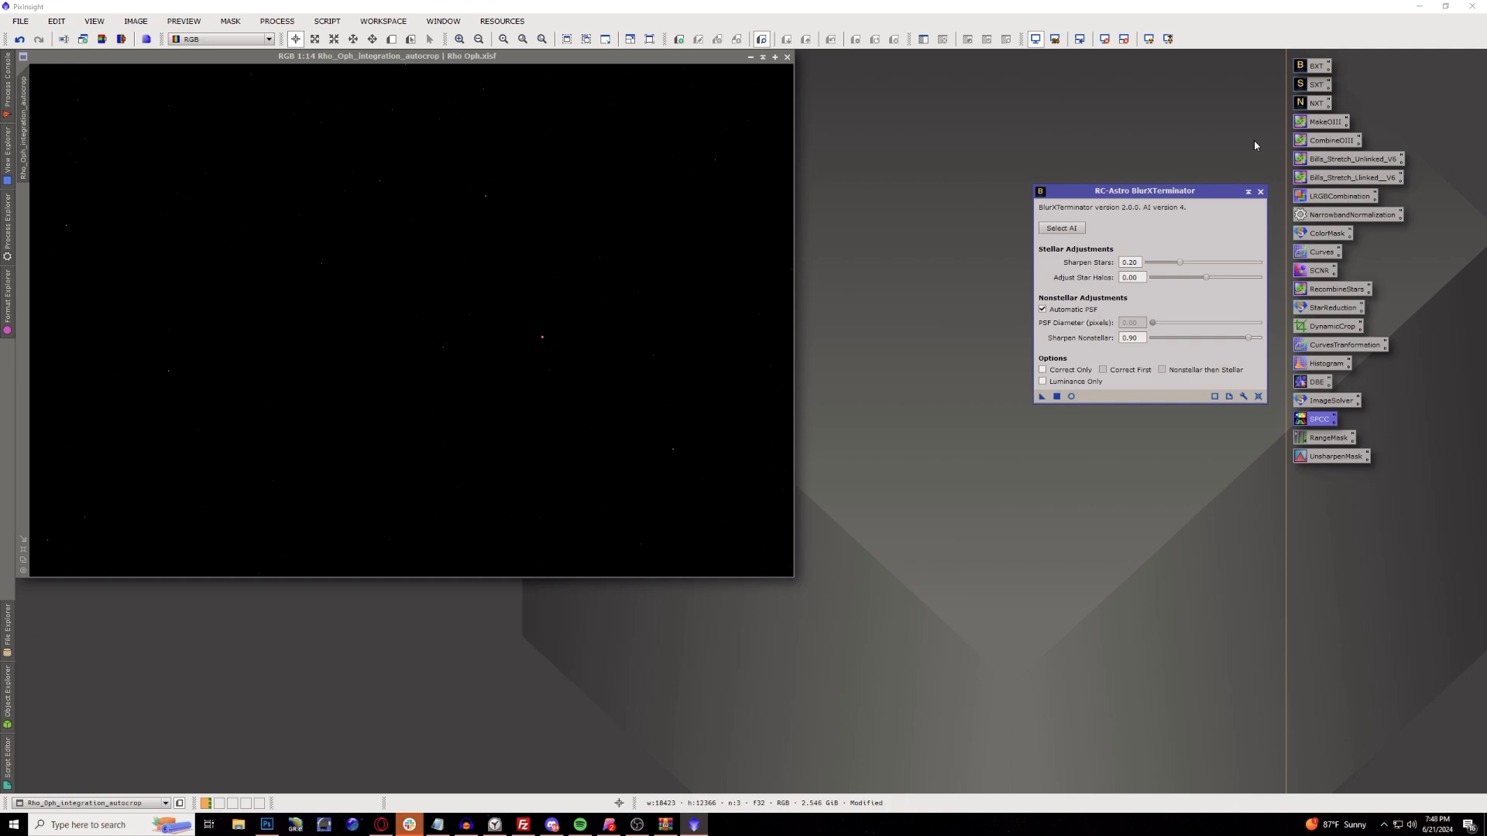
{"action": "left_click", "coordinate": [1260, 193]}
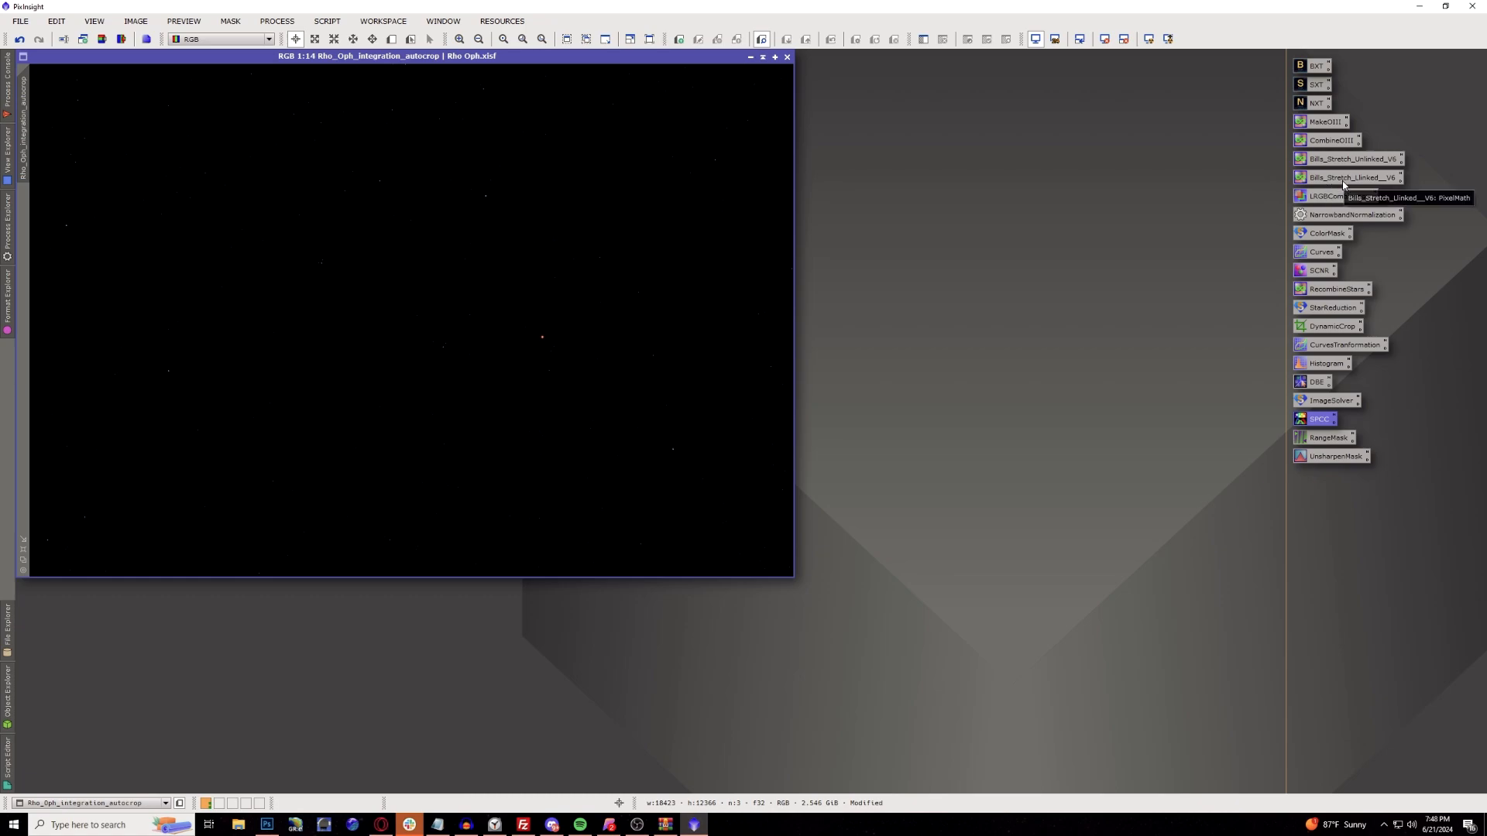
{"action": "left_click_drag", "start_coordinate": [1343, 186], "coordinate": [511, 267]}
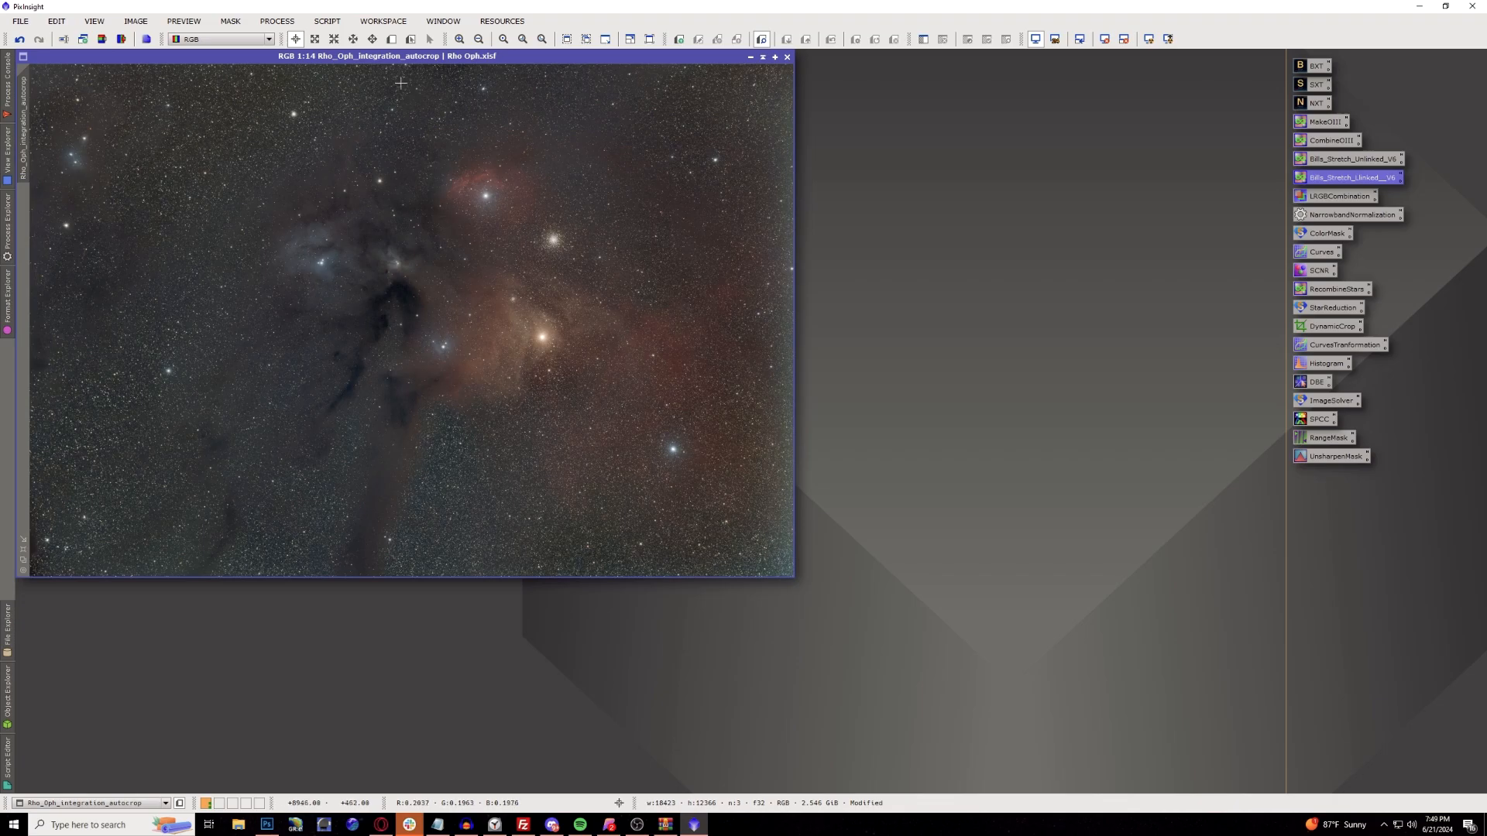
Open Resample for the stretched image and set its width scale to 33% with the aspect ratio preserved.
{"action": "left_click", "coordinate": [337, 25]}
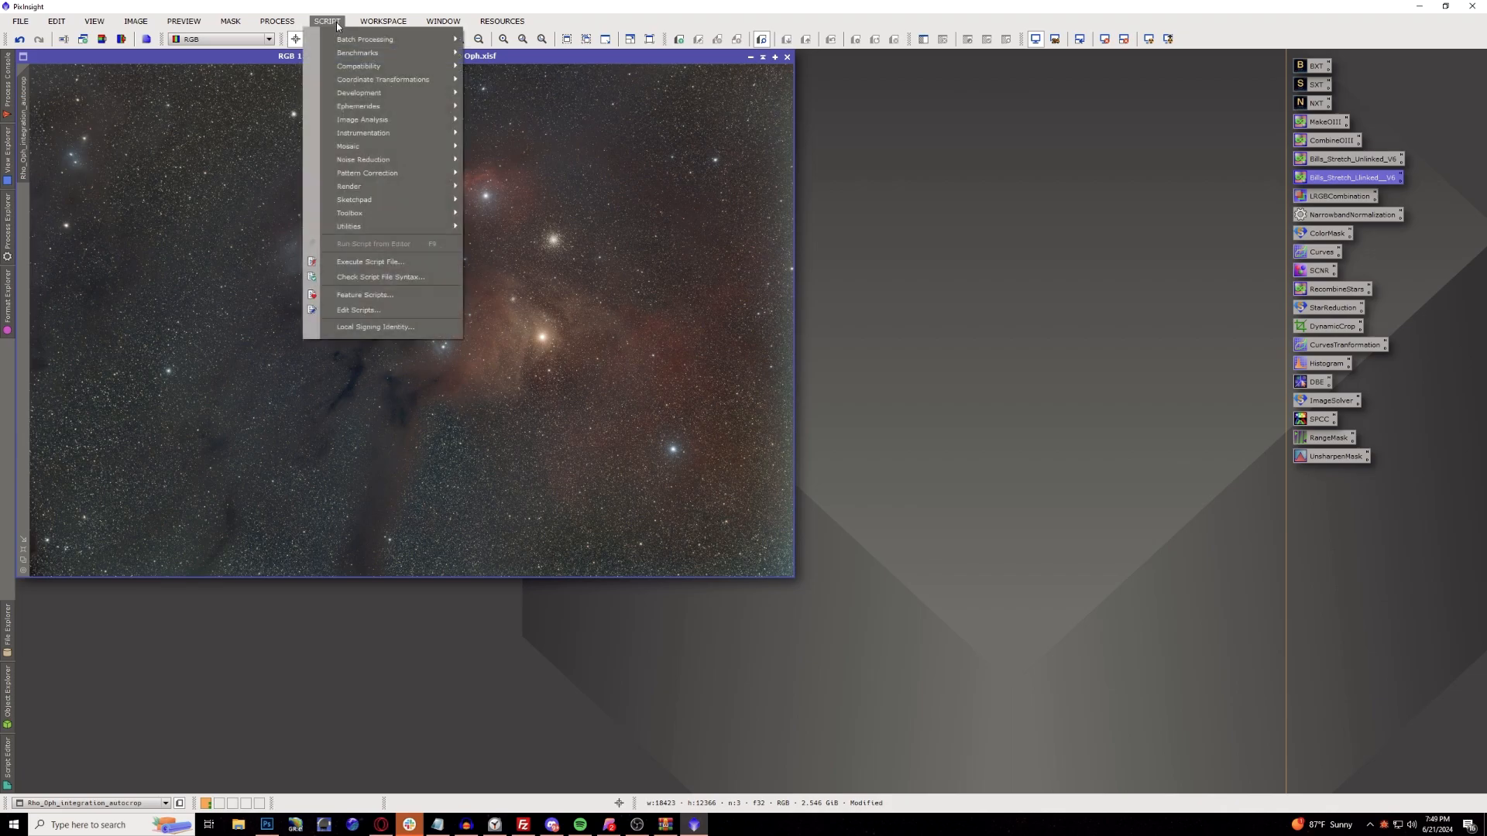
{"action": "mouse_move", "coordinate": [360, 230]}
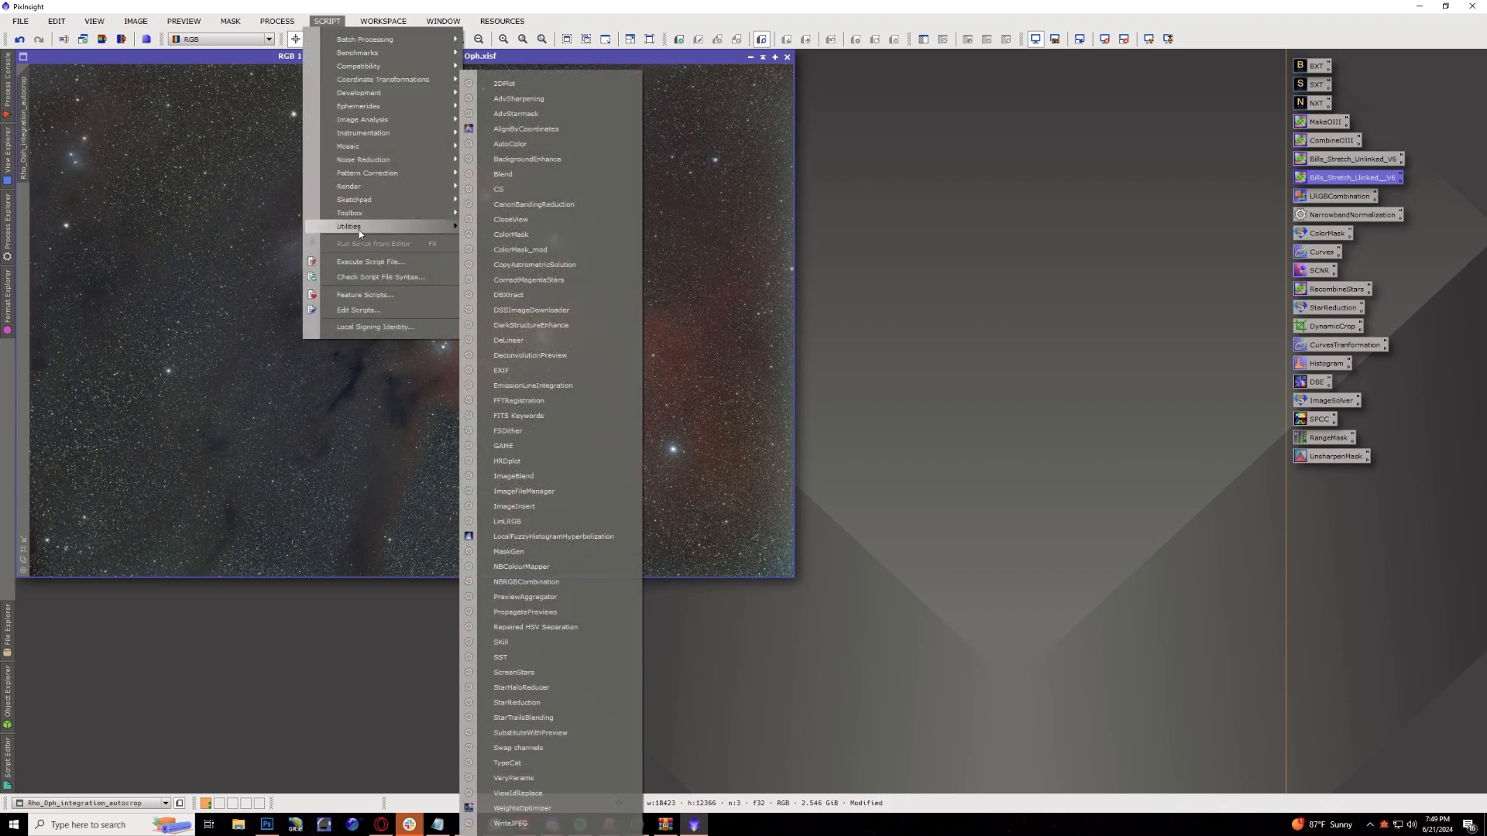
{"action": "mouse_move", "coordinate": [277, 21]}
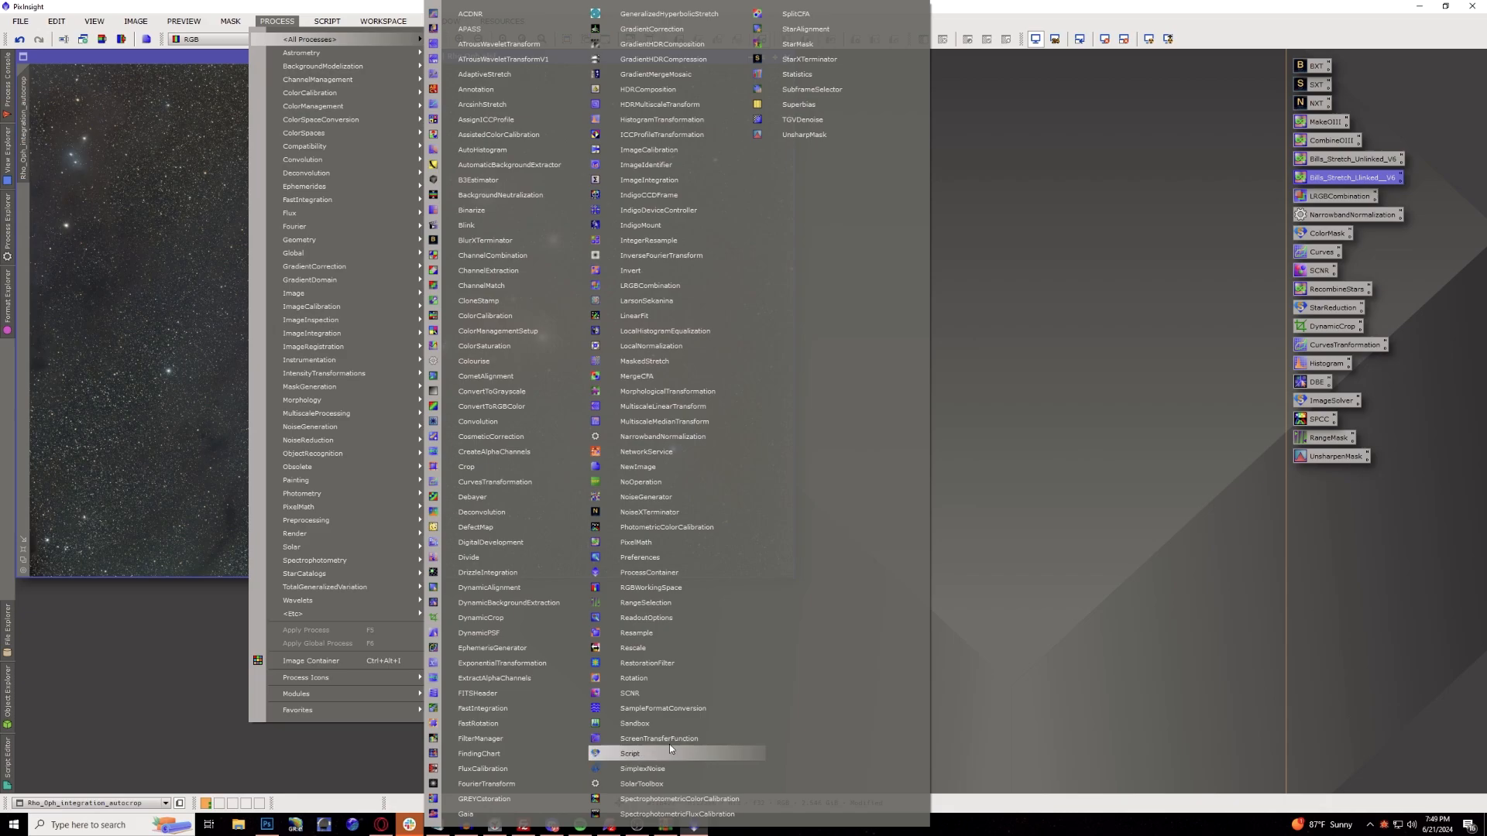
{"action": "left_click", "coordinate": [681, 636]}
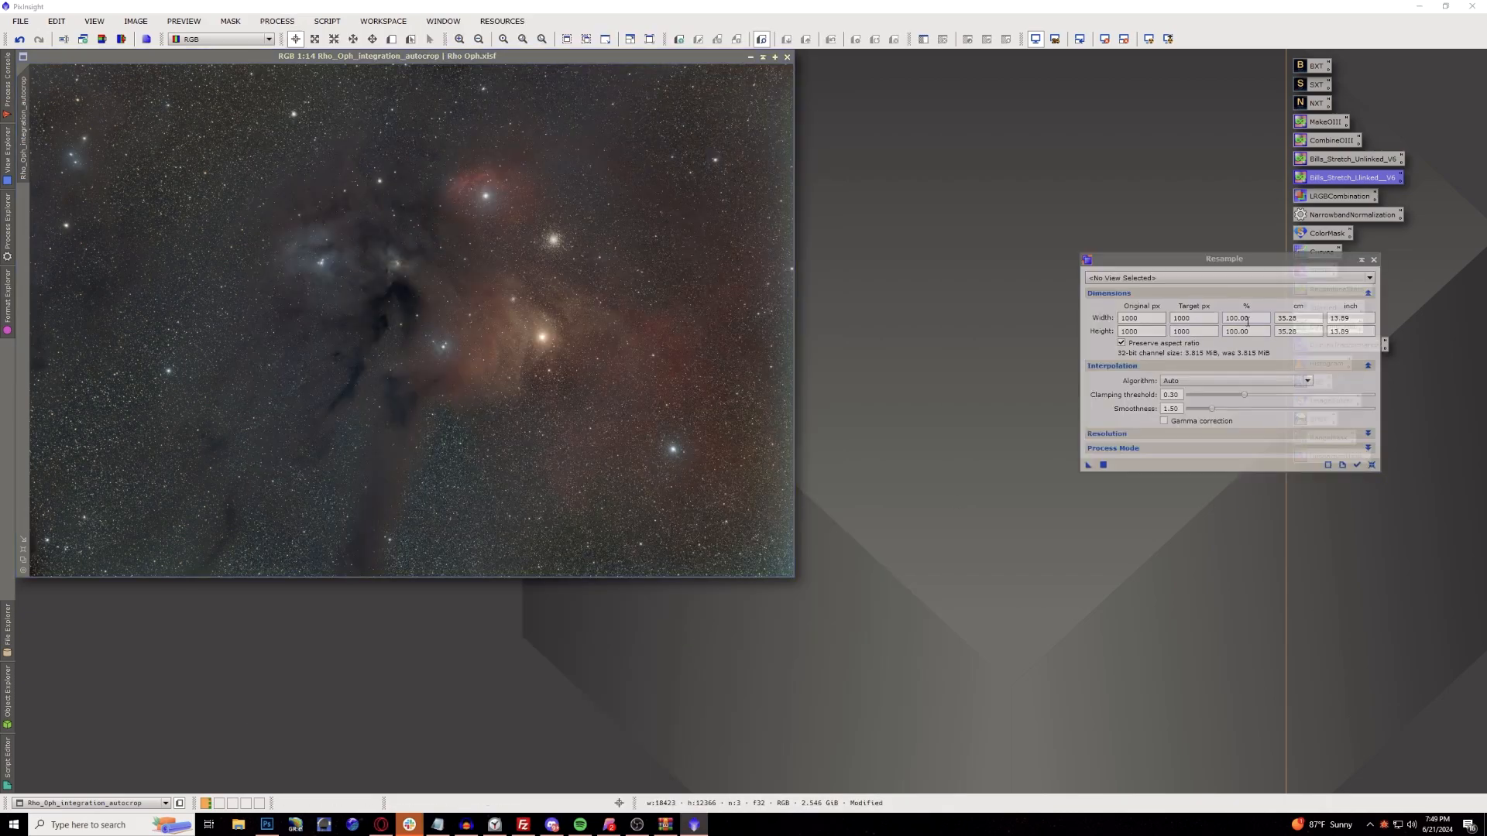
{"action": "left_click_drag", "start_coordinate": [1254, 319], "coordinate": [1217, 315]}
{"action": "type", "text": "33"}
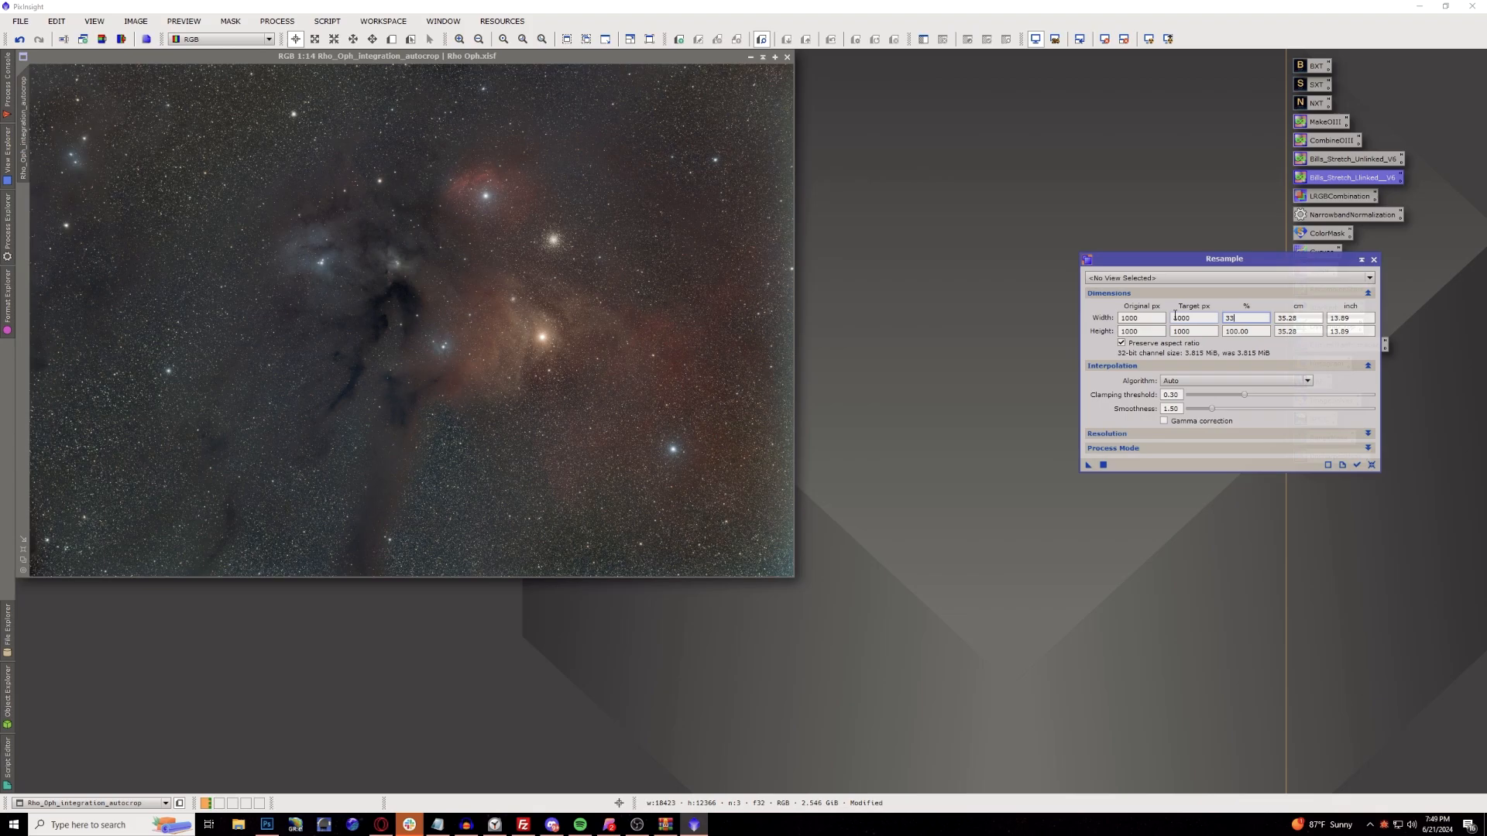
{"action": "key", "text": "Return"}
Apply the 33% resample to the image, accept losing the astrometric solution, and fit the reduced image in its window.
{"action": "left_click_drag", "start_coordinate": [1089, 465], "coordinate": [628, 333]}
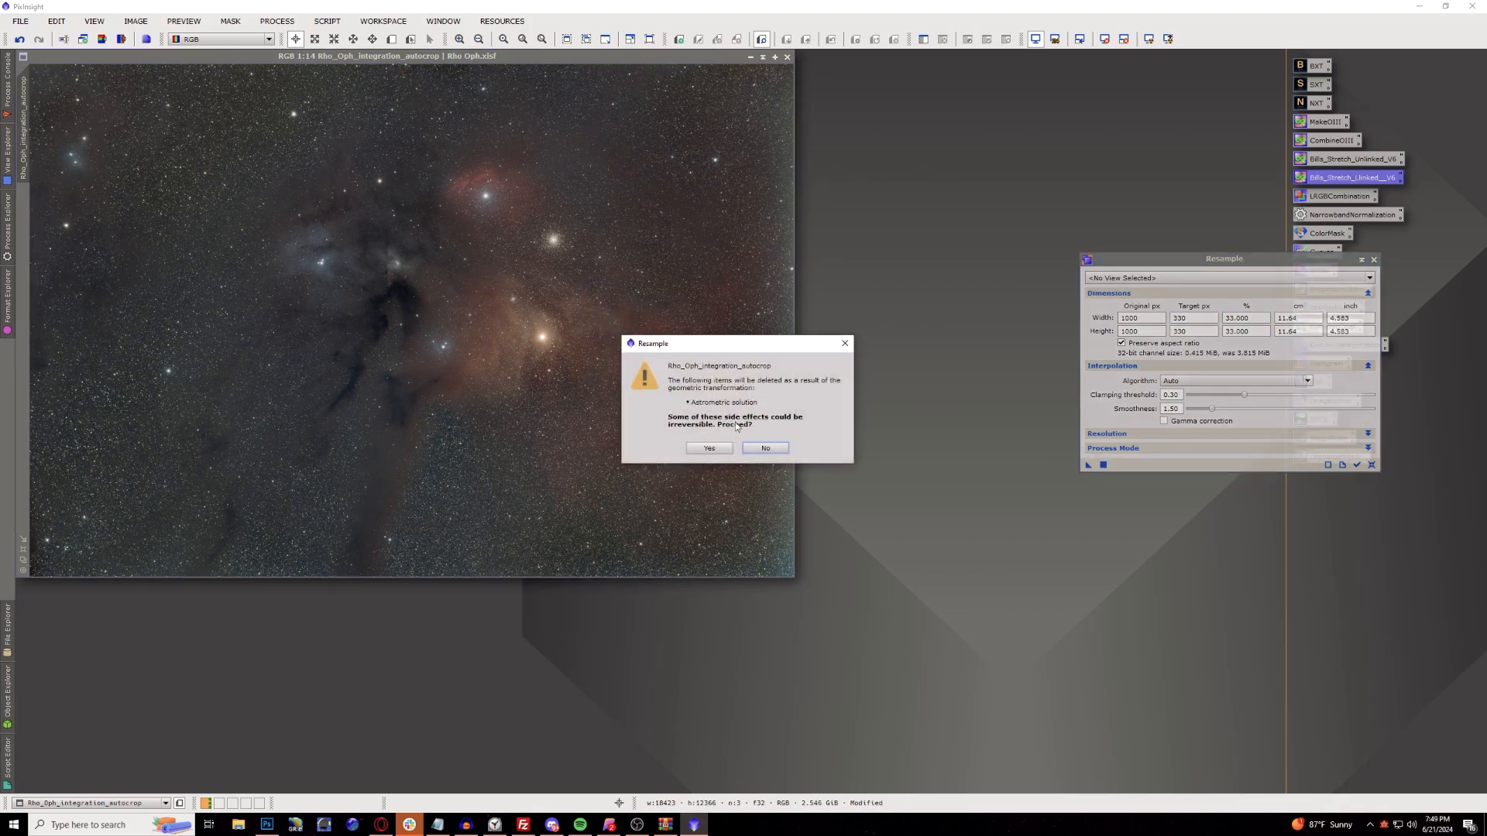
{"action": "left_click", "coordinate": [708, 449]}
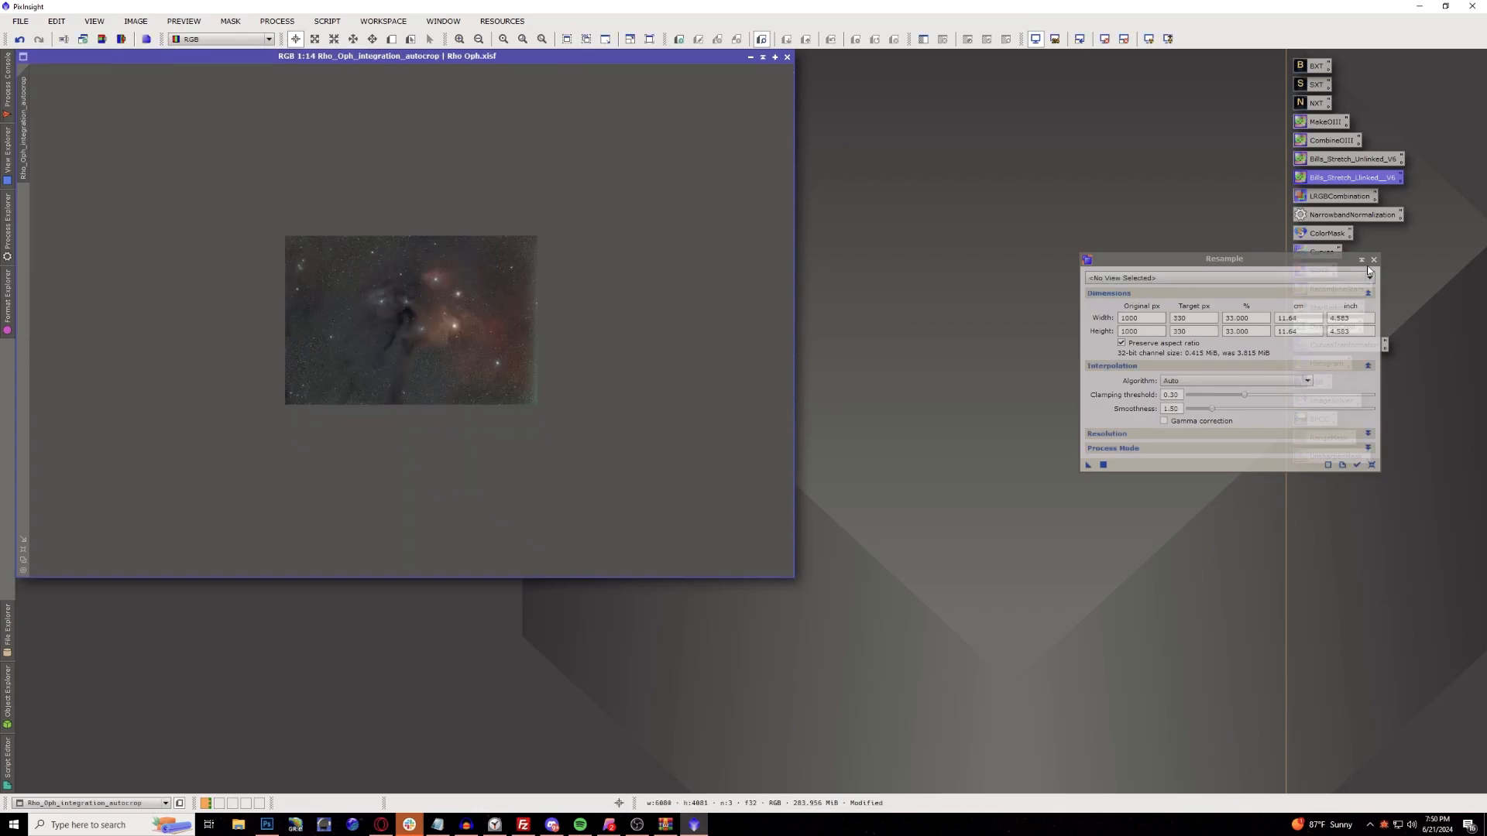
{"action": "left_click", "coordinate": [24, 548]}
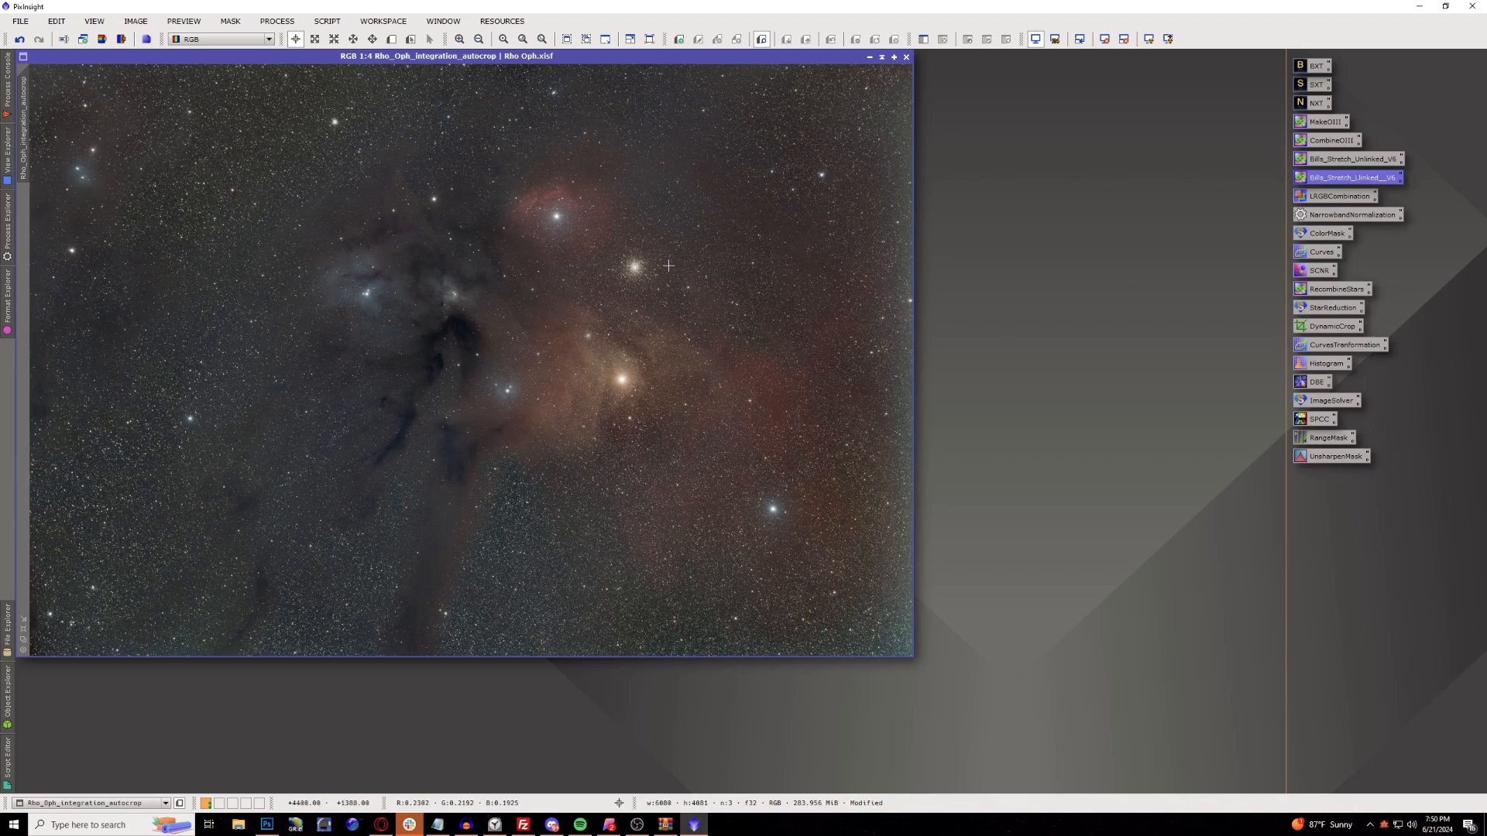
Remove the stars from the image with StarXTerminator, generating an unscreened star image and using the large overlap option.
{"action": "double_click", "coordinate": [1316, 86]}
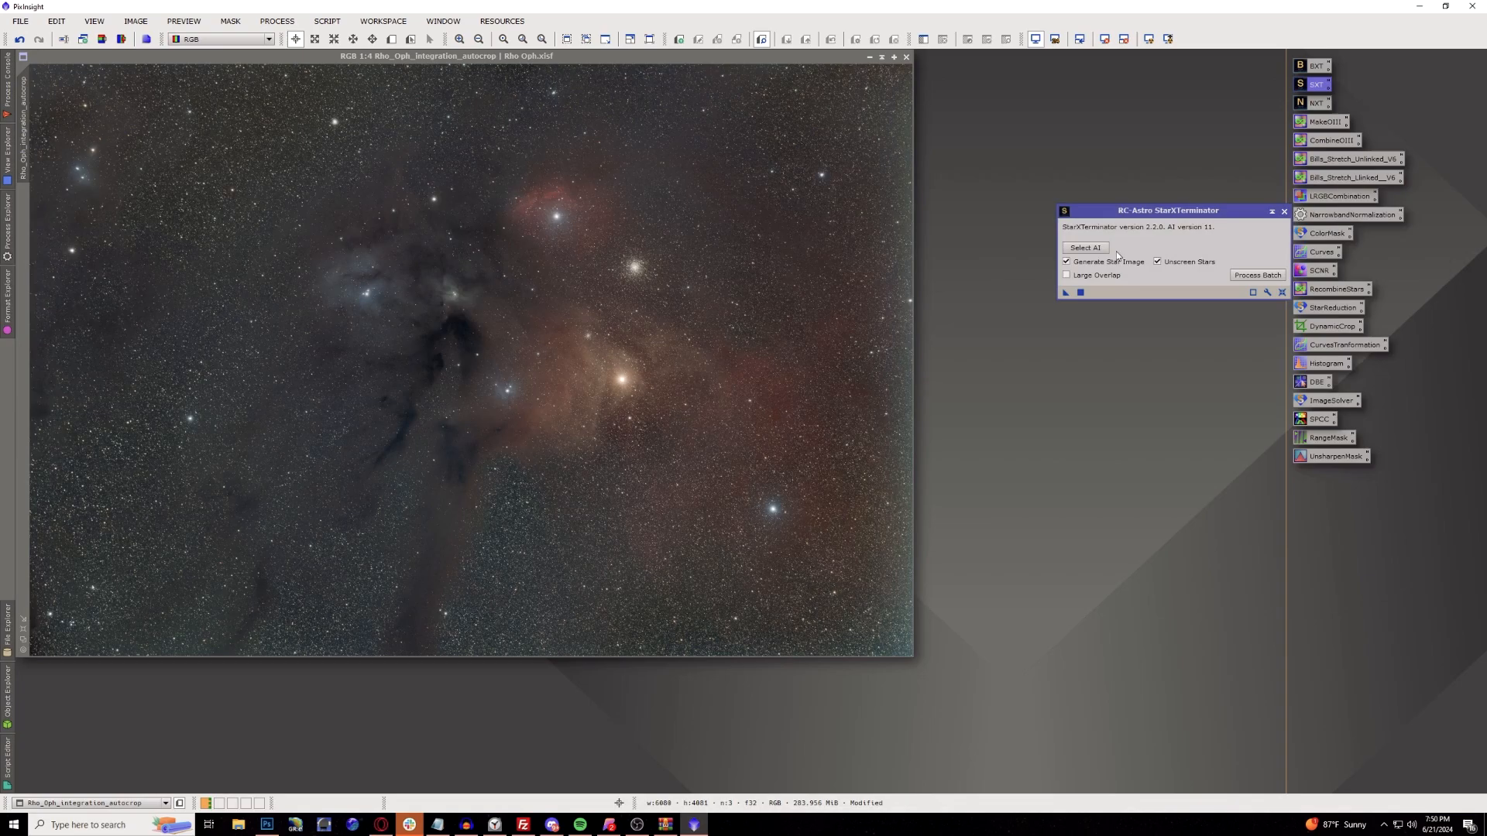
{"action": "mouse_move", "coordinate": [1105, 279]}
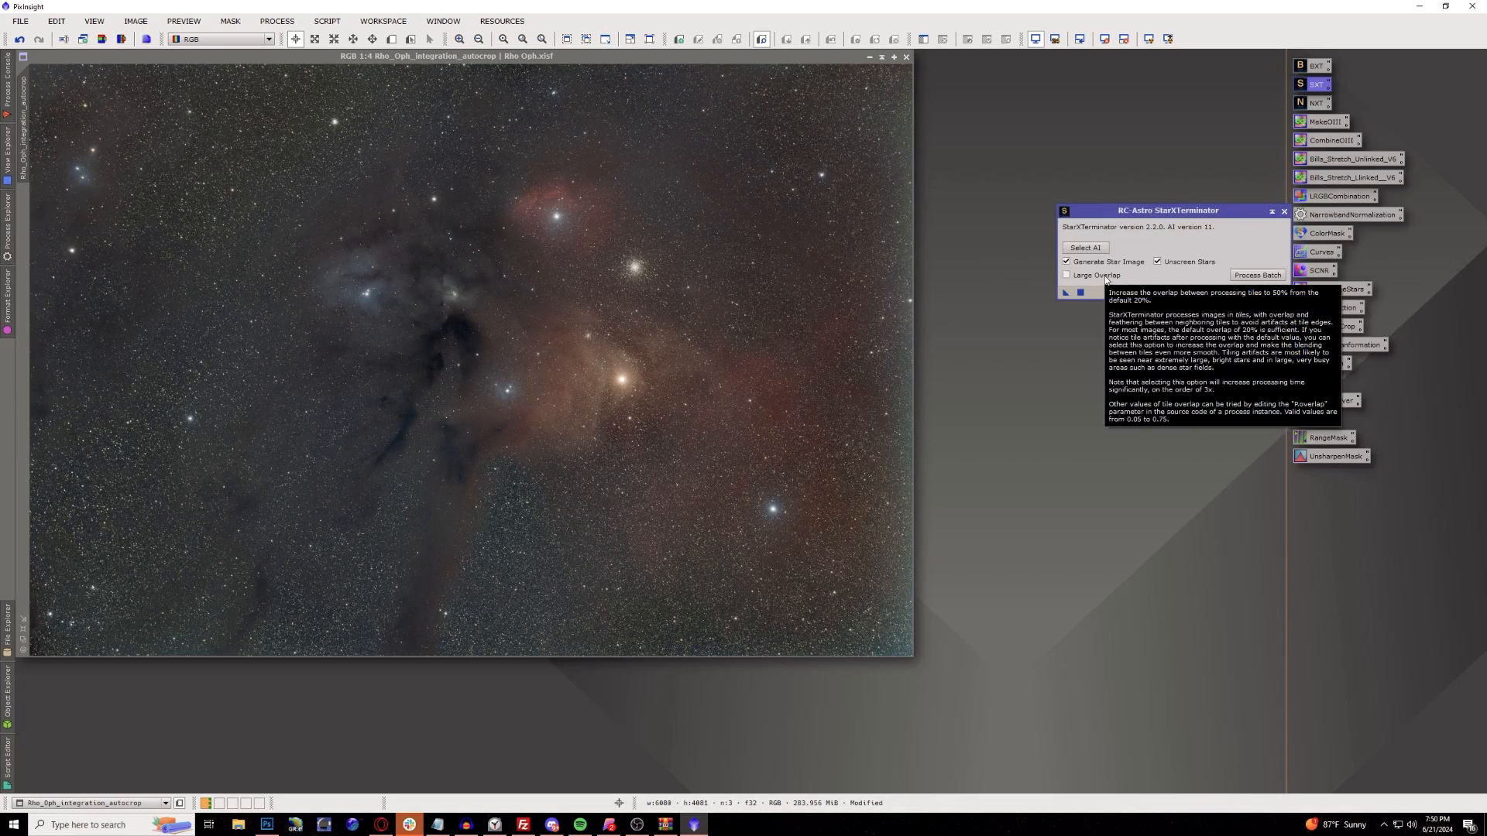
{"action": "left_click", "coordinate": [1106, 277]}
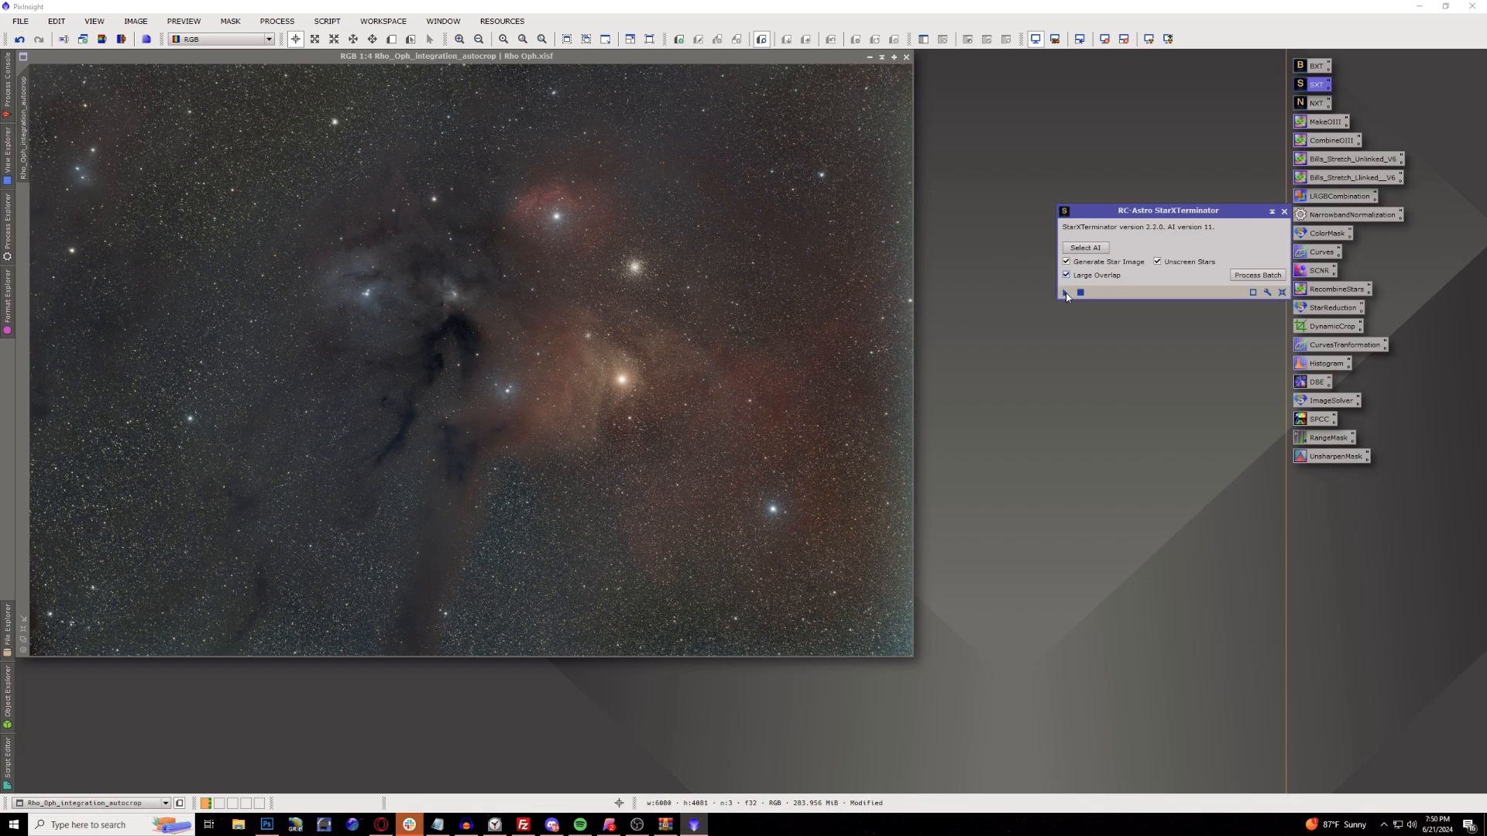
{"action": "left_click_drag", "start_coordinate": [1067, 295], "coordinate": [607, 246]}
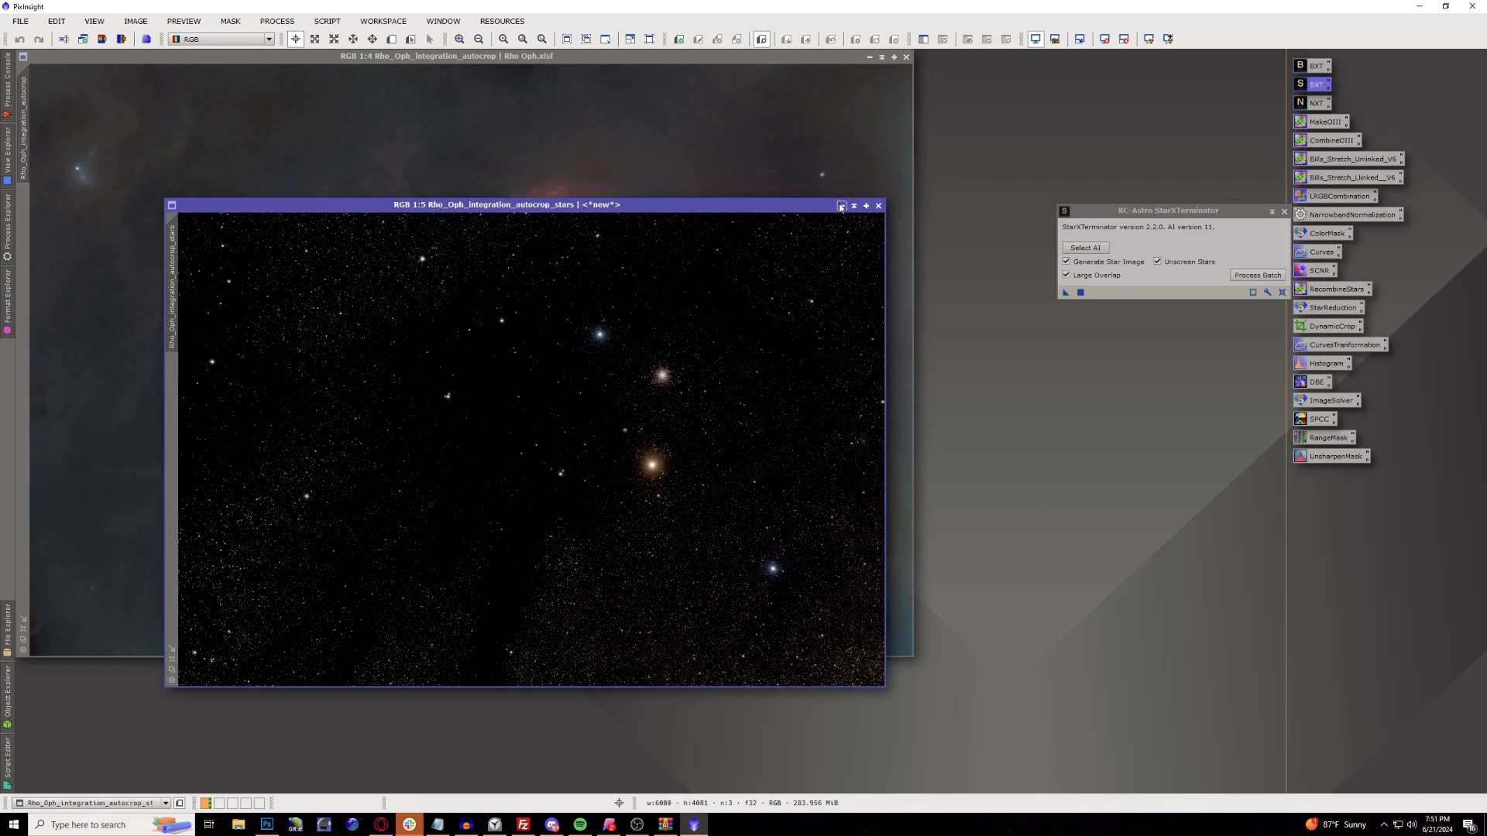
Rename the extracted star image as stars, minimize it, and park it in the empty workspace below the process icons.
{"action": "double_click", "coordinate": [174, 288]}
{"action": "type", "text": "stars"}
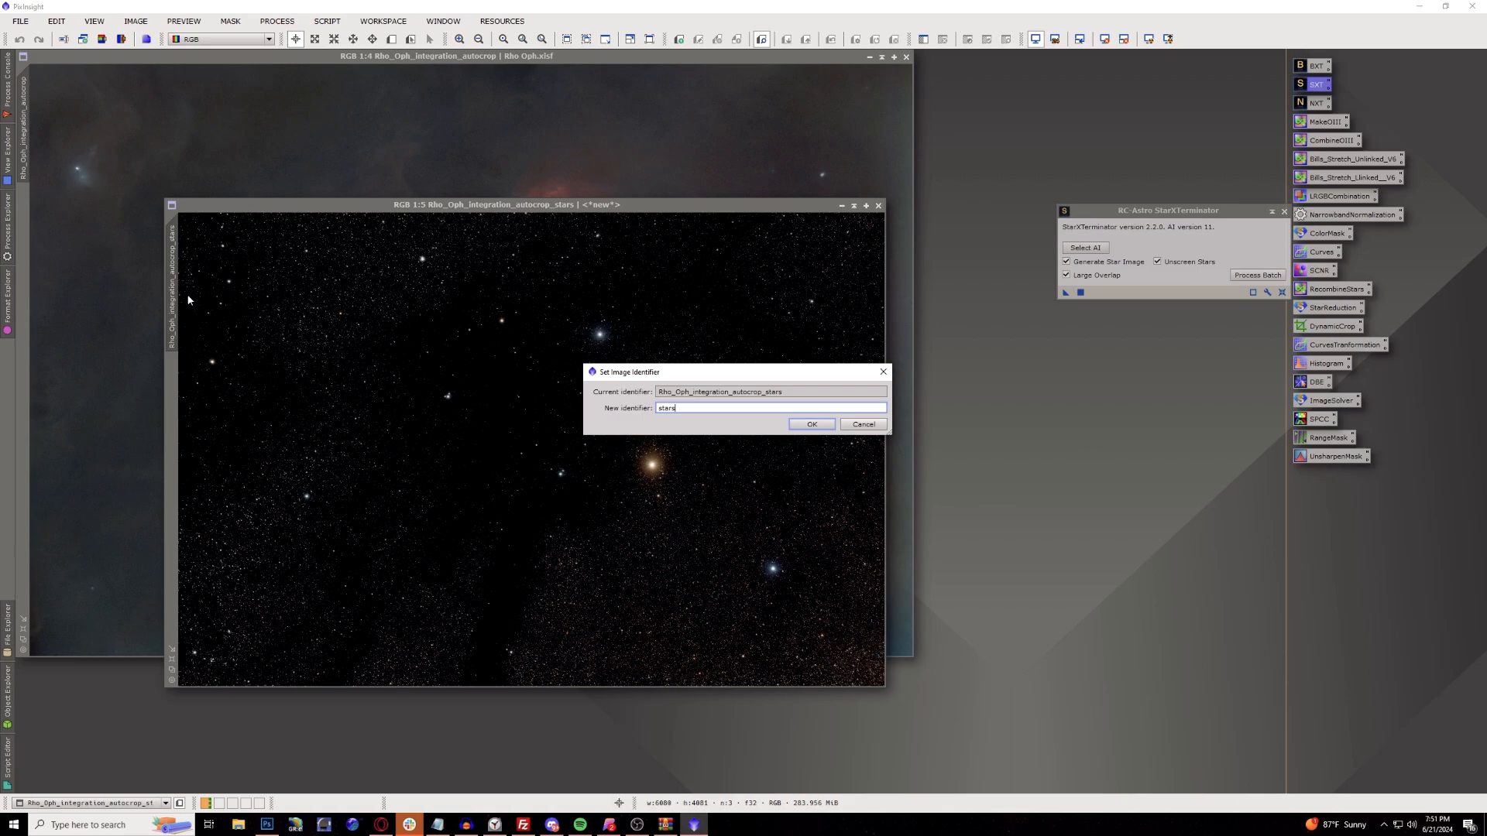
{"action": "key", "text": "Return"}
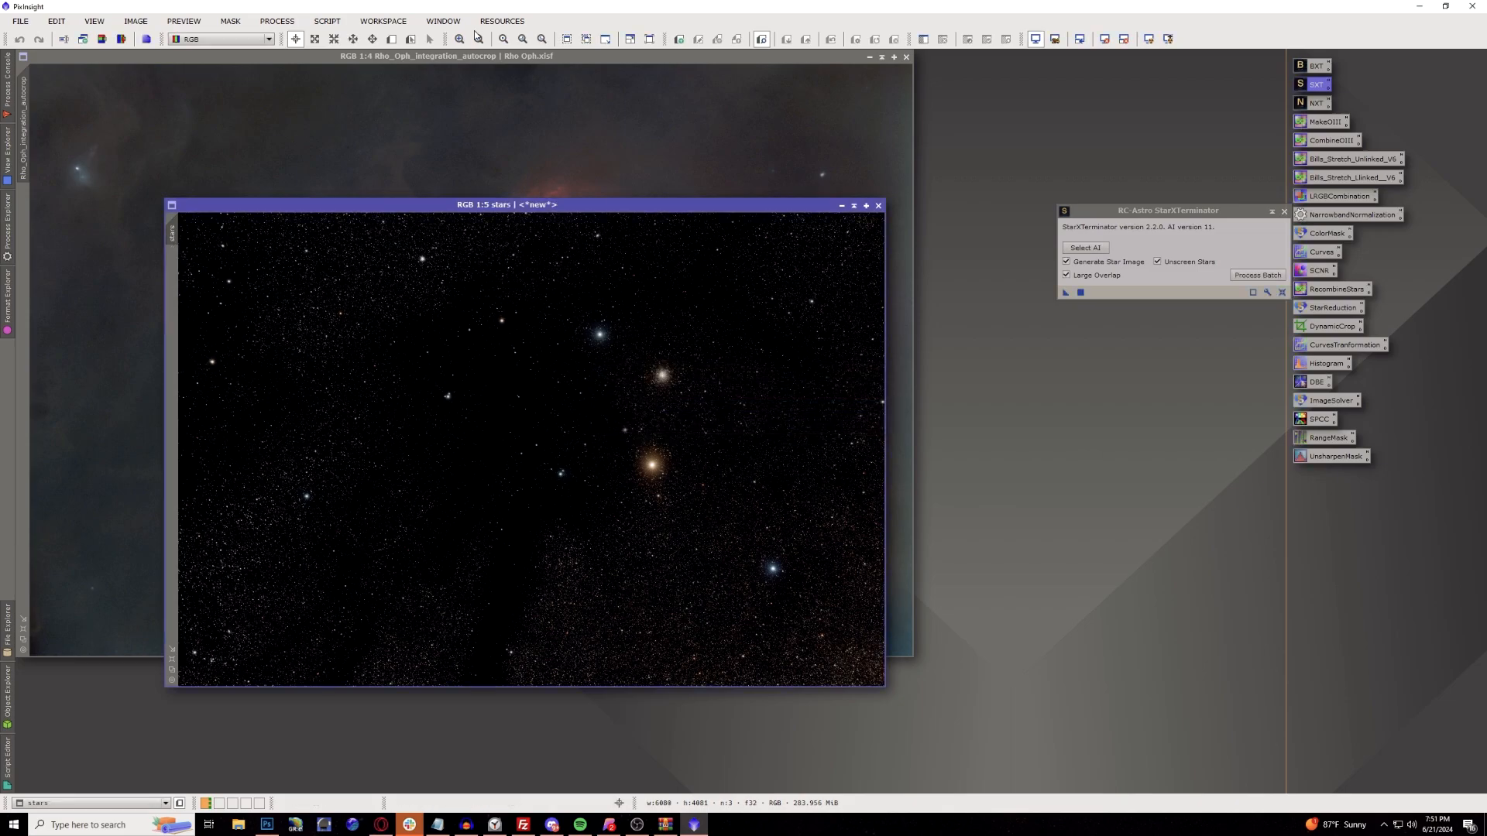
{"action": "left_click", "coordinate": [842, 205]}
{"action": "left_click_drag", "start_coordinate": [541, 451], "coordinate": [1381, 555]}
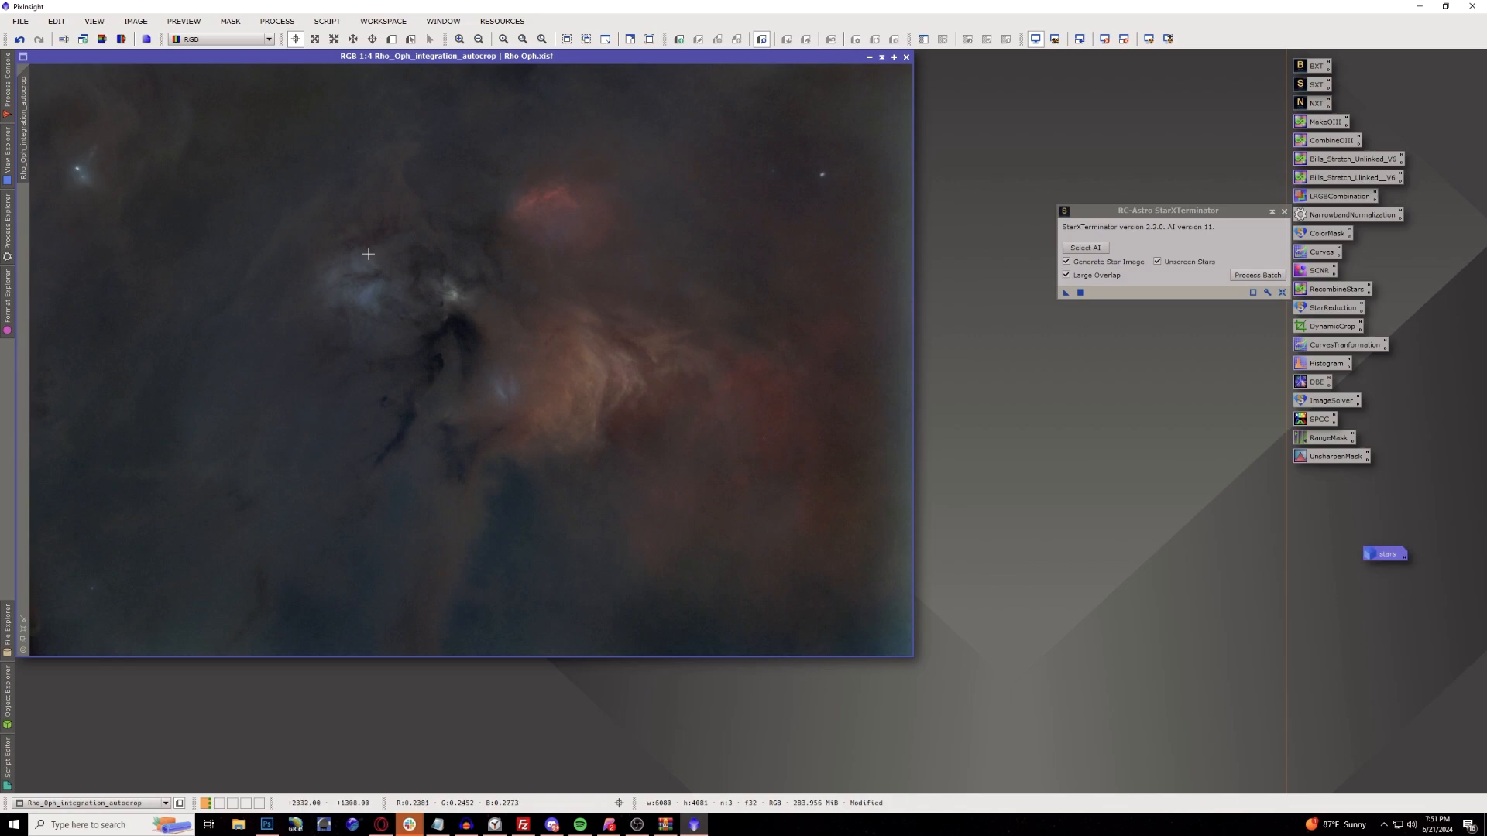
Shape an RGB/K contrast curve with real-time preview, placing points at about 0.66/0.76, 0.27/0.27 and 0.45/0.51.
{"action": "double_click", "coordinate": [1328, 348]}
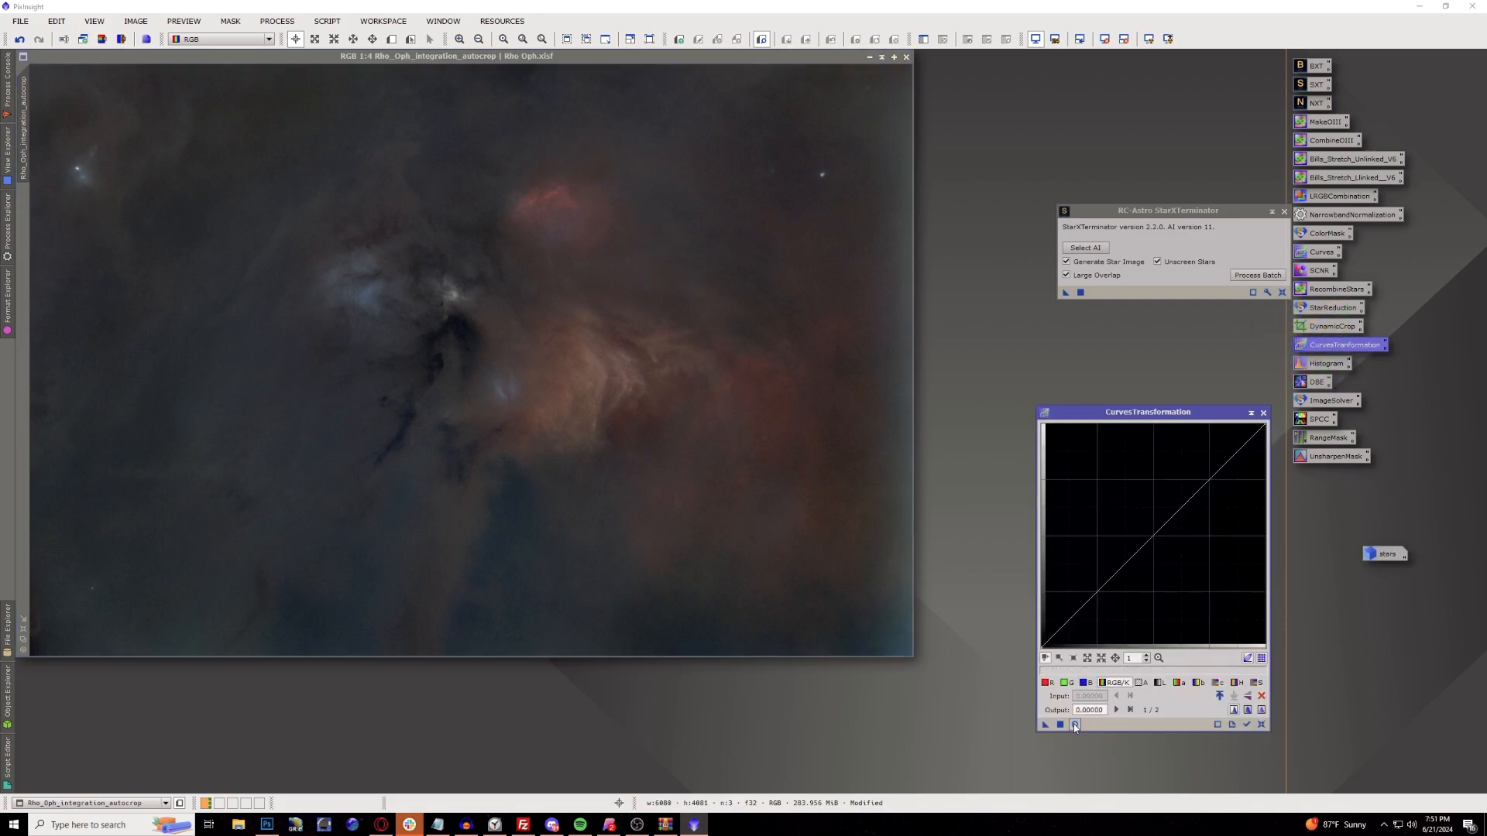
{"action": "left_click", "coordinate": [1075, 724]}
{"action": "left_click", "coordinate": [1194, 487]}
{"action": "left_click_drag", "start_coordinate": [1194, 487], "coordinate": [1190, 478]}
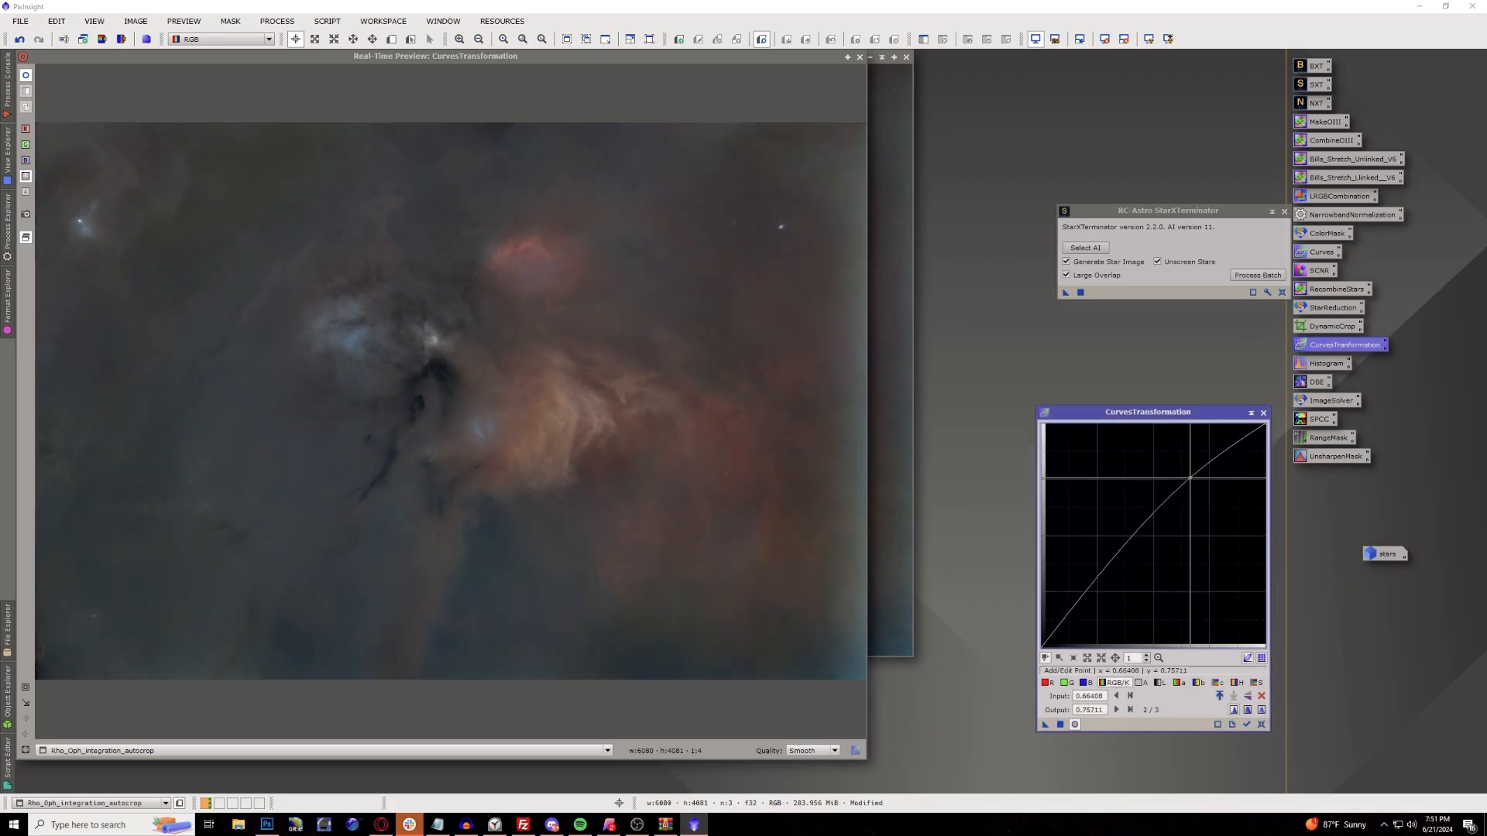
{"action": "left_click_drag", "start_coordinate": [1098, 580], "coordinate": [1102, 588]}
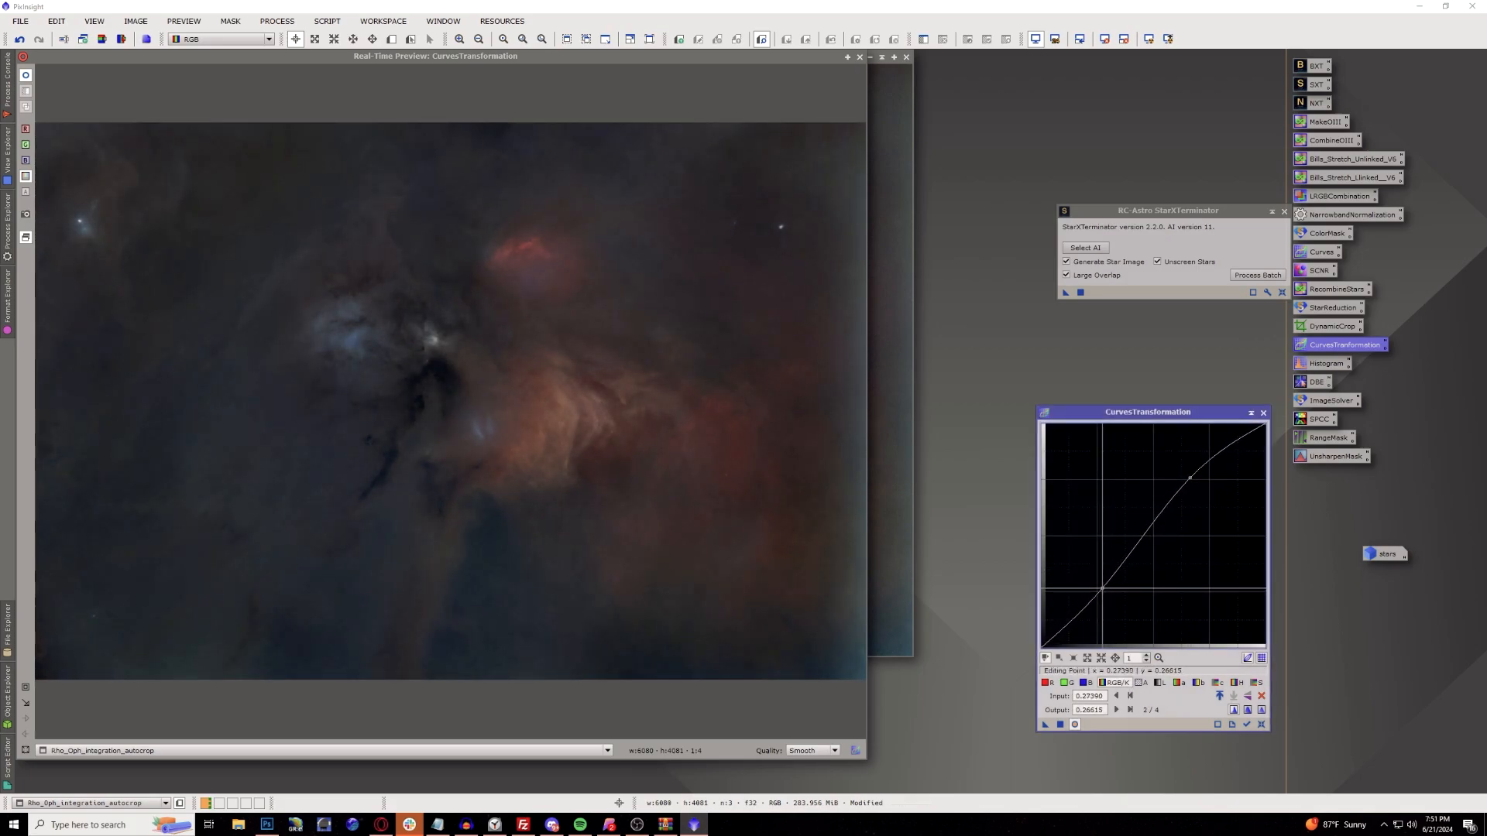
{"action": "left_click_drag", "start_coordinate": [1144, 537], "coordinate": [1143, 532]}
Apply the contrast curve to the starless image, reset the curve, and close the real-time preview.
{"action": "left_click_drag", "start_coordinate": [1045, 724], "coordinate": [1059, 722]}
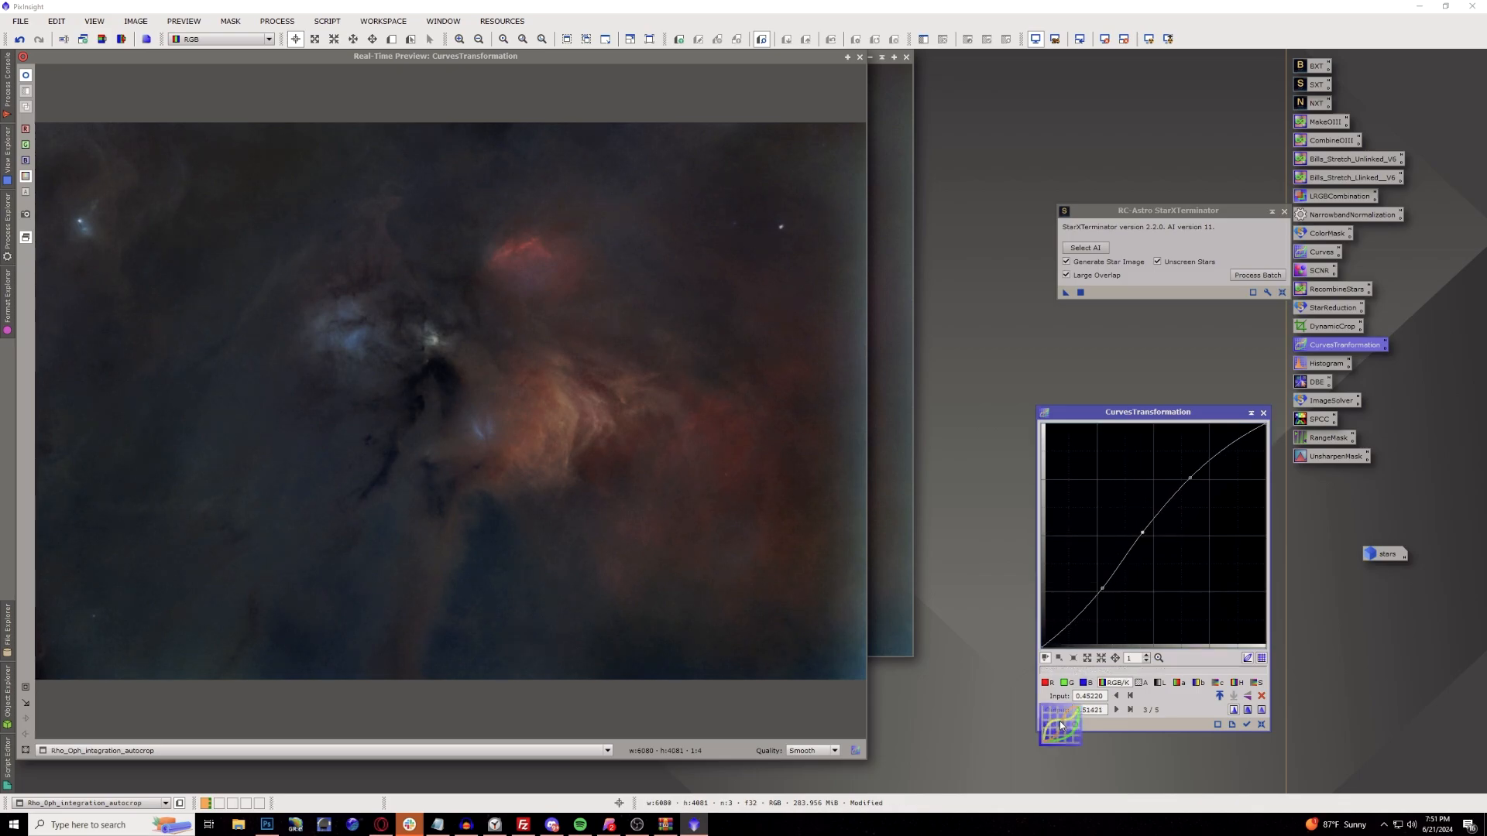
{"action": "left_click", "coordinate": [1061, 725]}
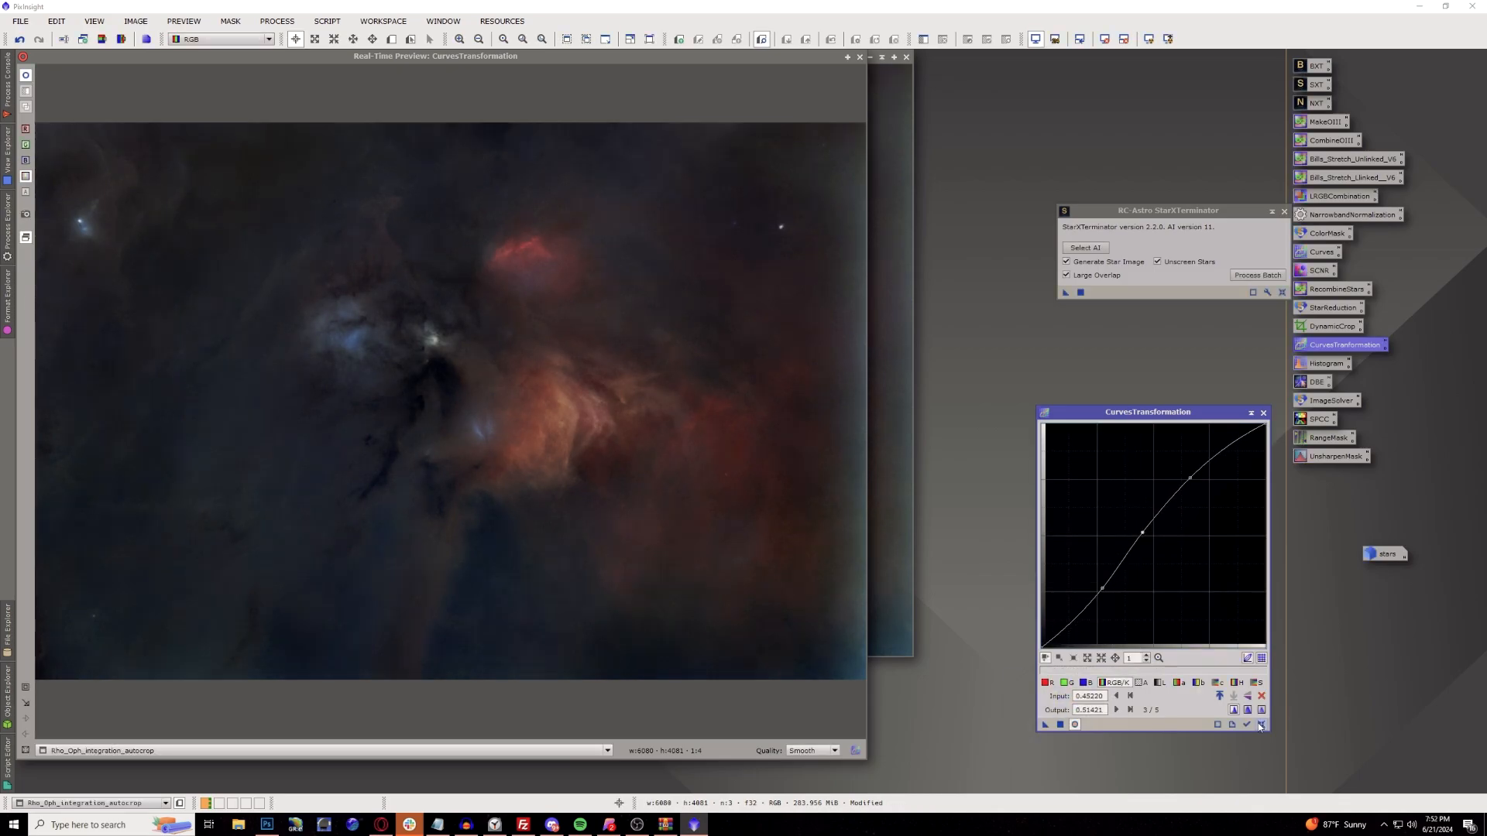
{"action": "left_click", "coordinate": [1261, 726]}
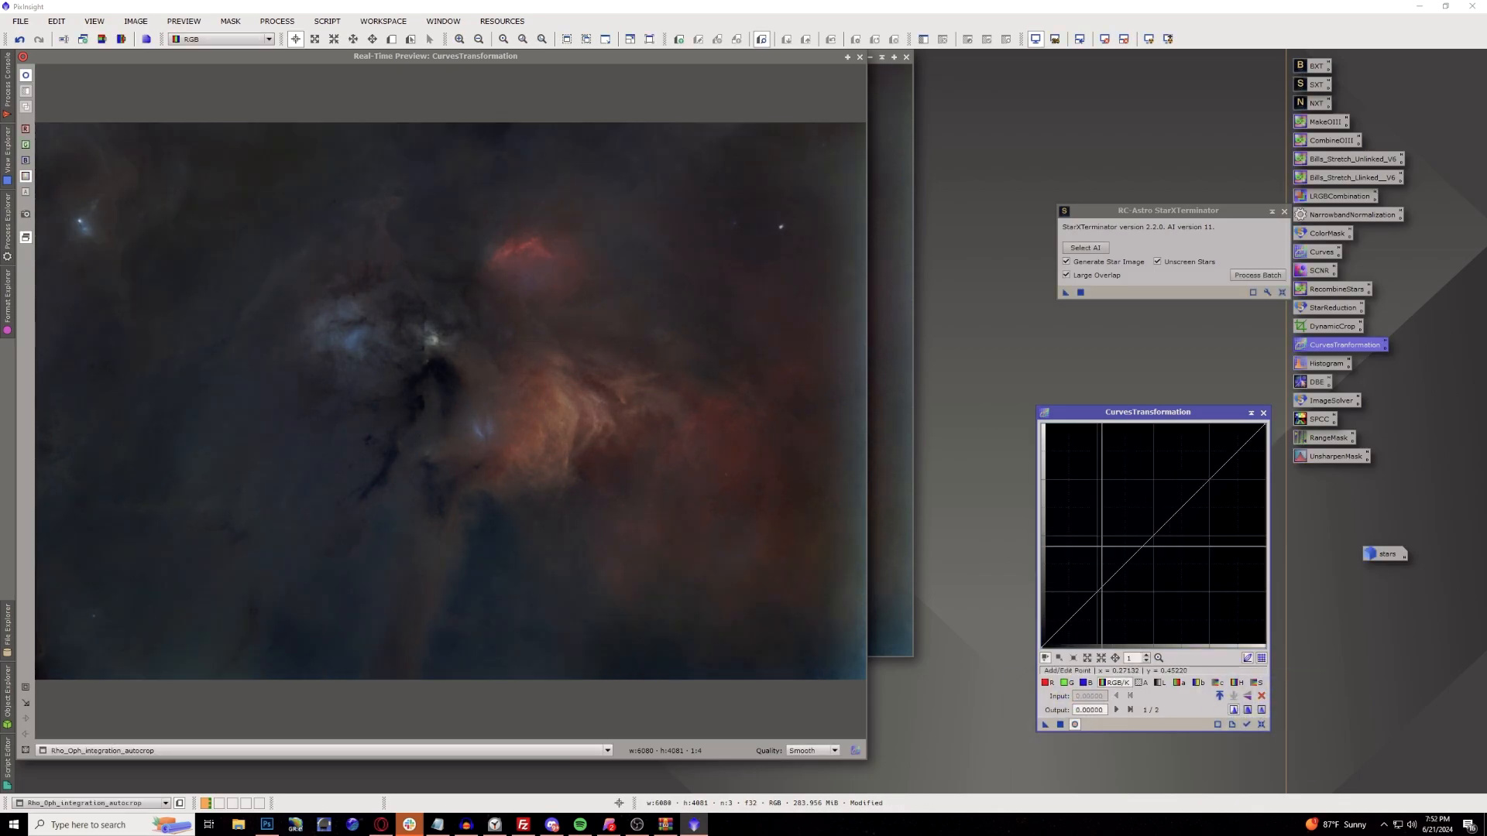
{"action": "left_click", "coordinate": [859, 57]}
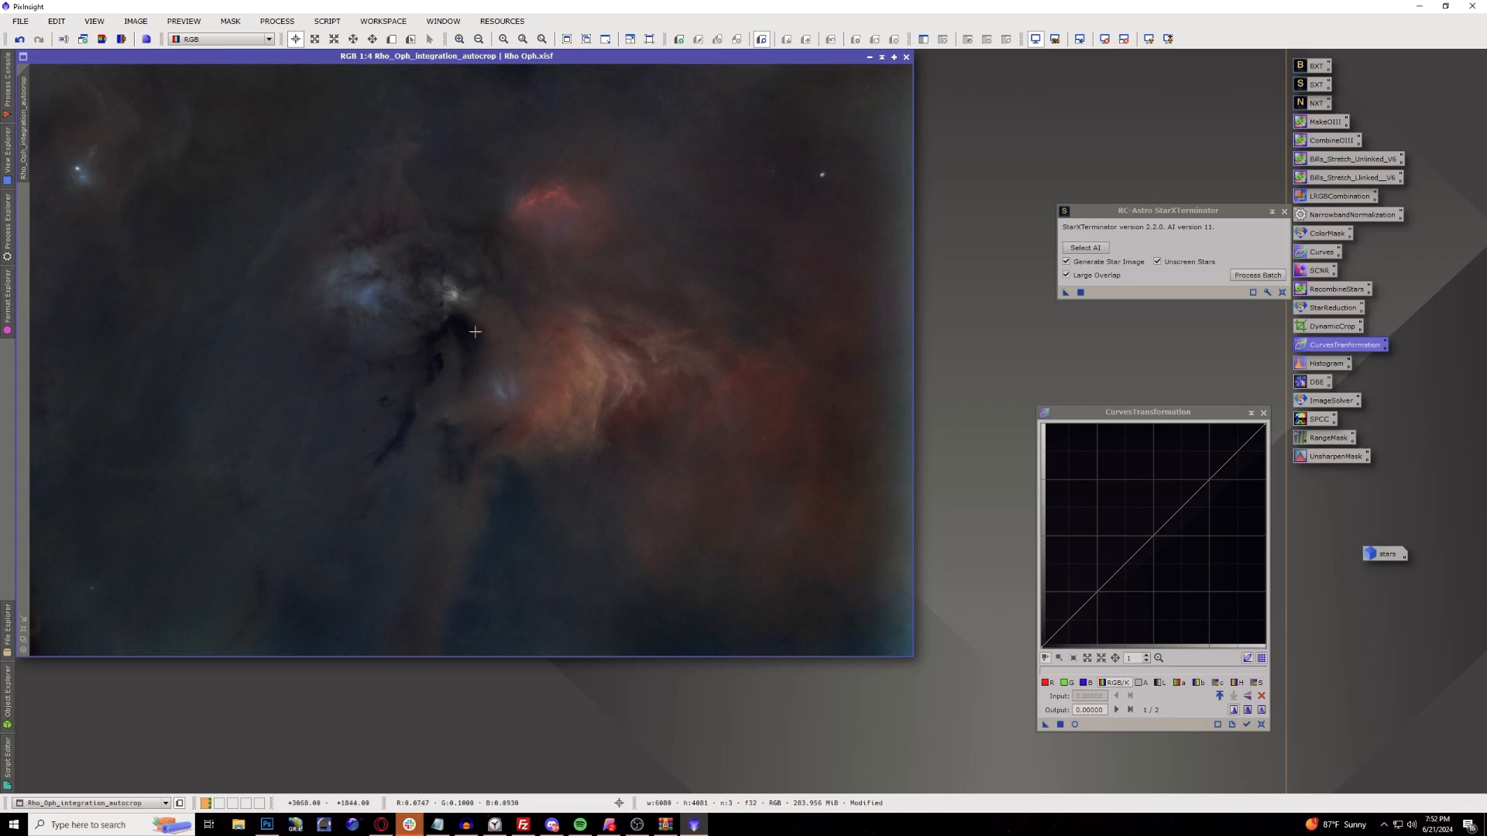
Run the DarkStructureEnhance script on the starless image with 8 layers to remove, amount 0.50 and 1 iteration.
{"action": "left_click", "coordinate": [334, 23]}
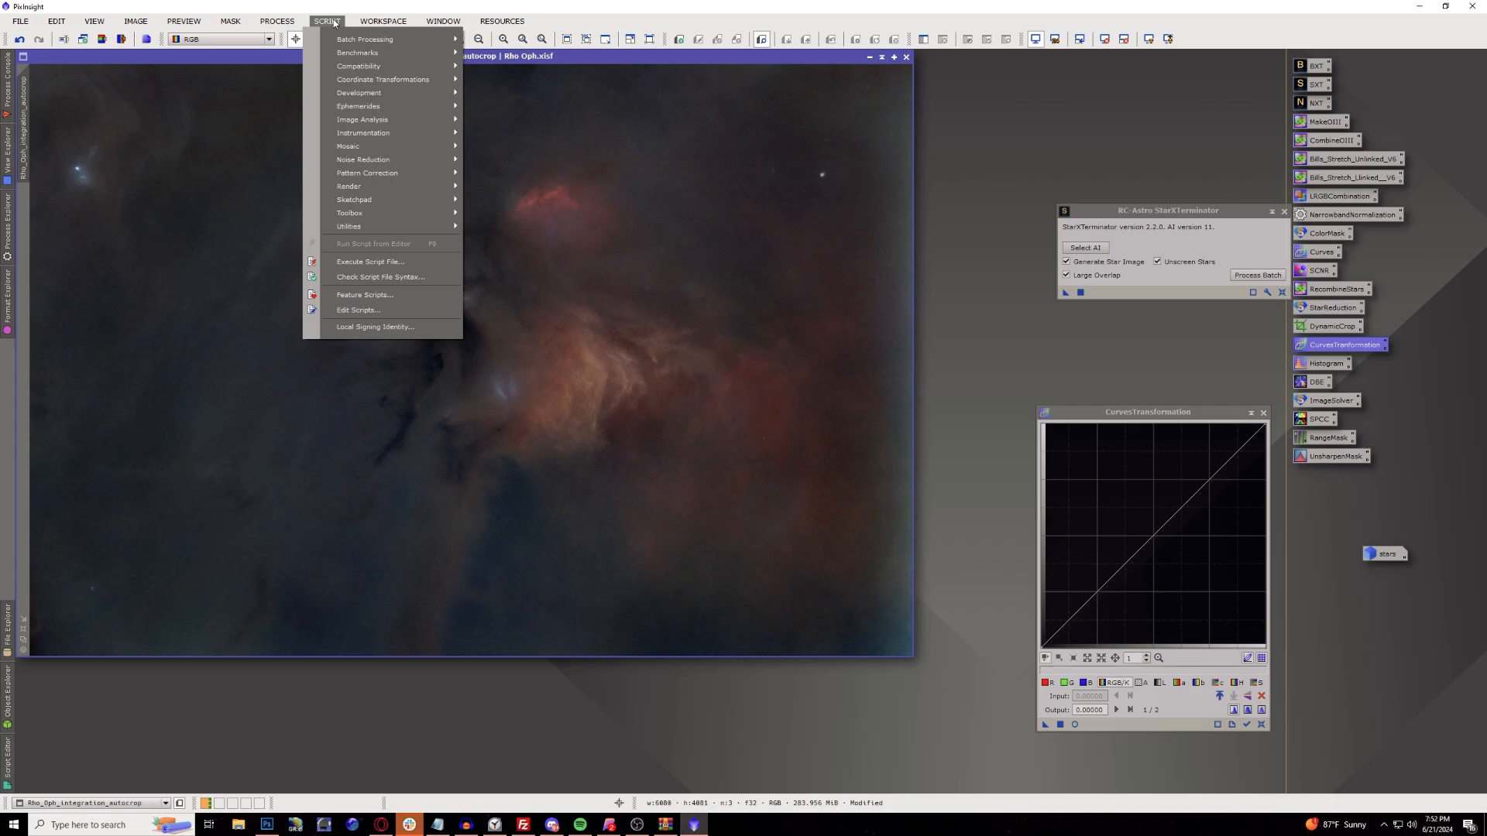
{"action": "mouse_move", "coordinate": [370, 225]}
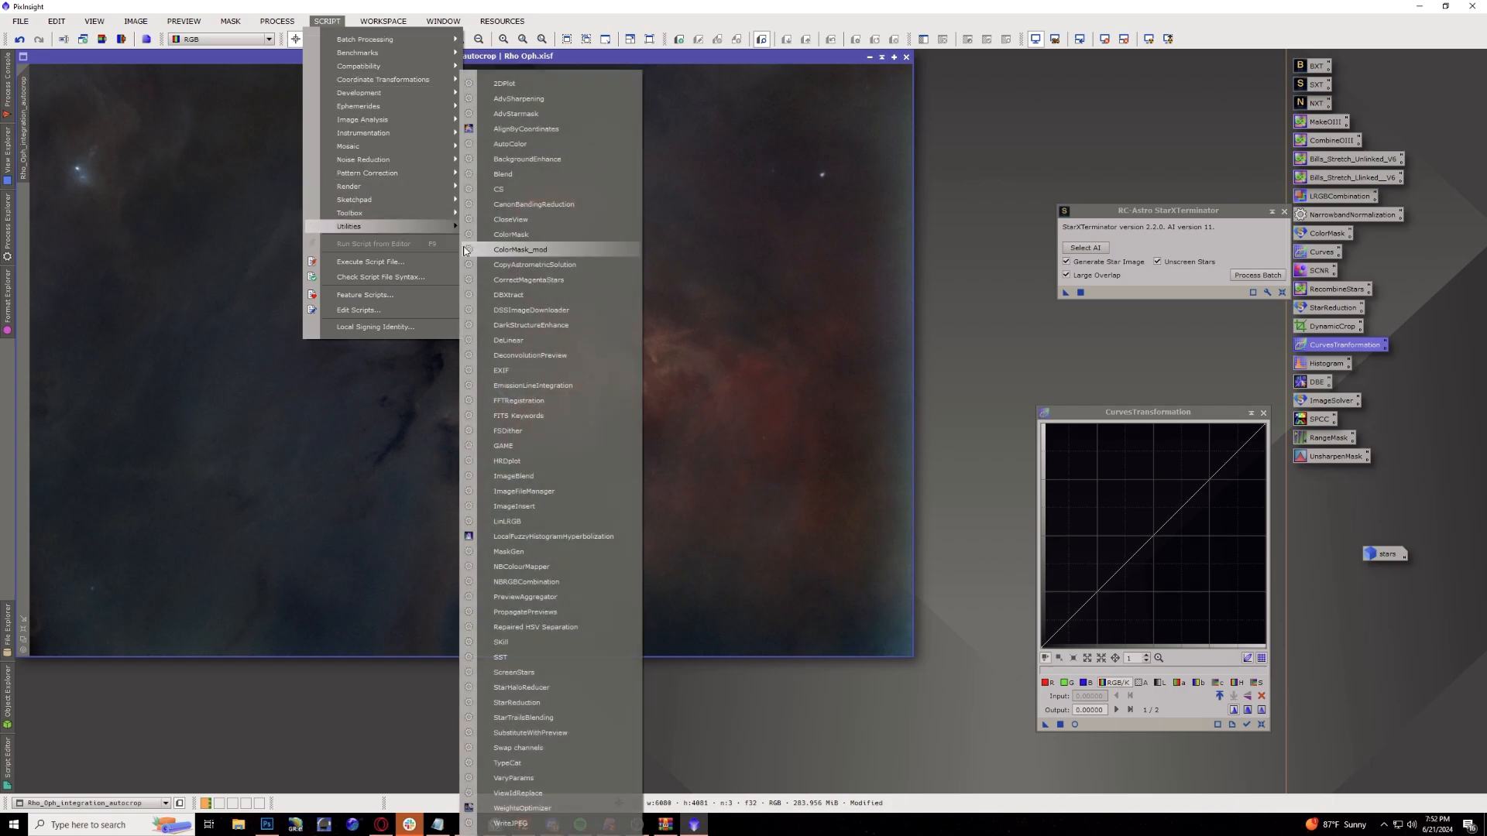
{"action": "left_click", "coordinate": [560, 324]}
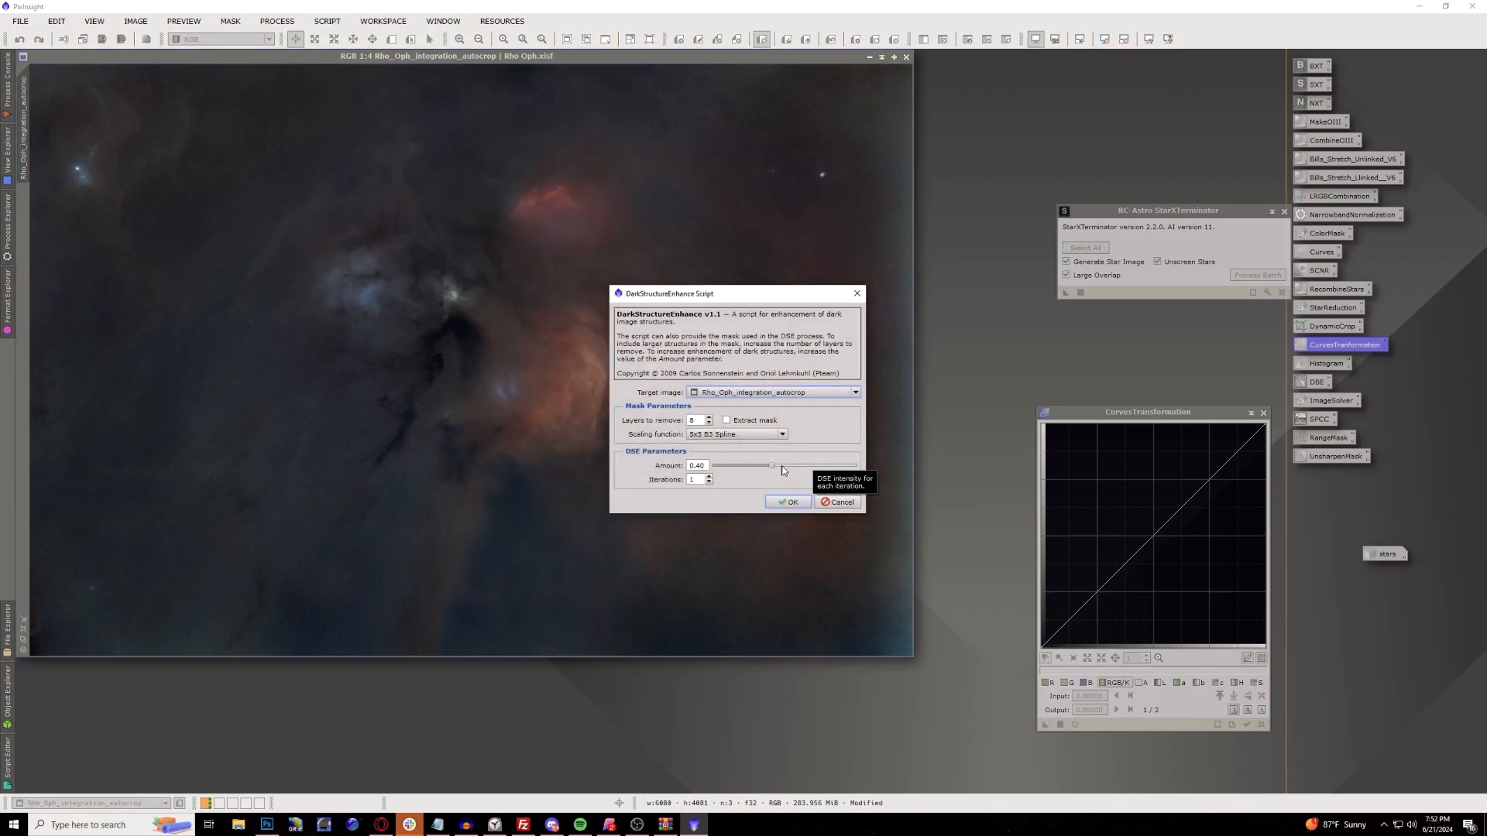
{"action": "left_click_drag", "start_coordinate": [772, 467], "coordinate": [790, 470]}
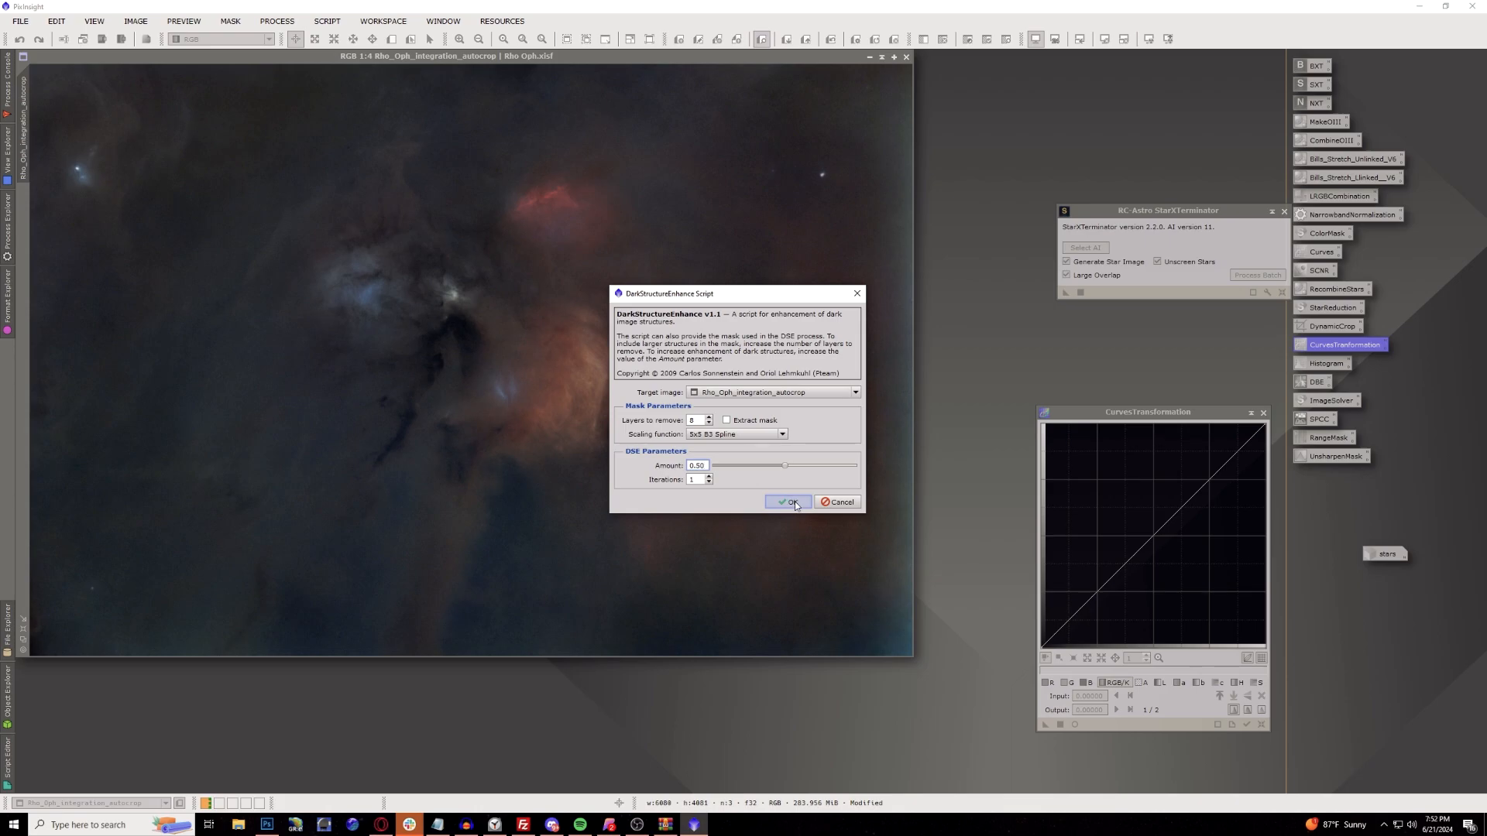
{"action": "left_click", "coordinate": [792, 503]}
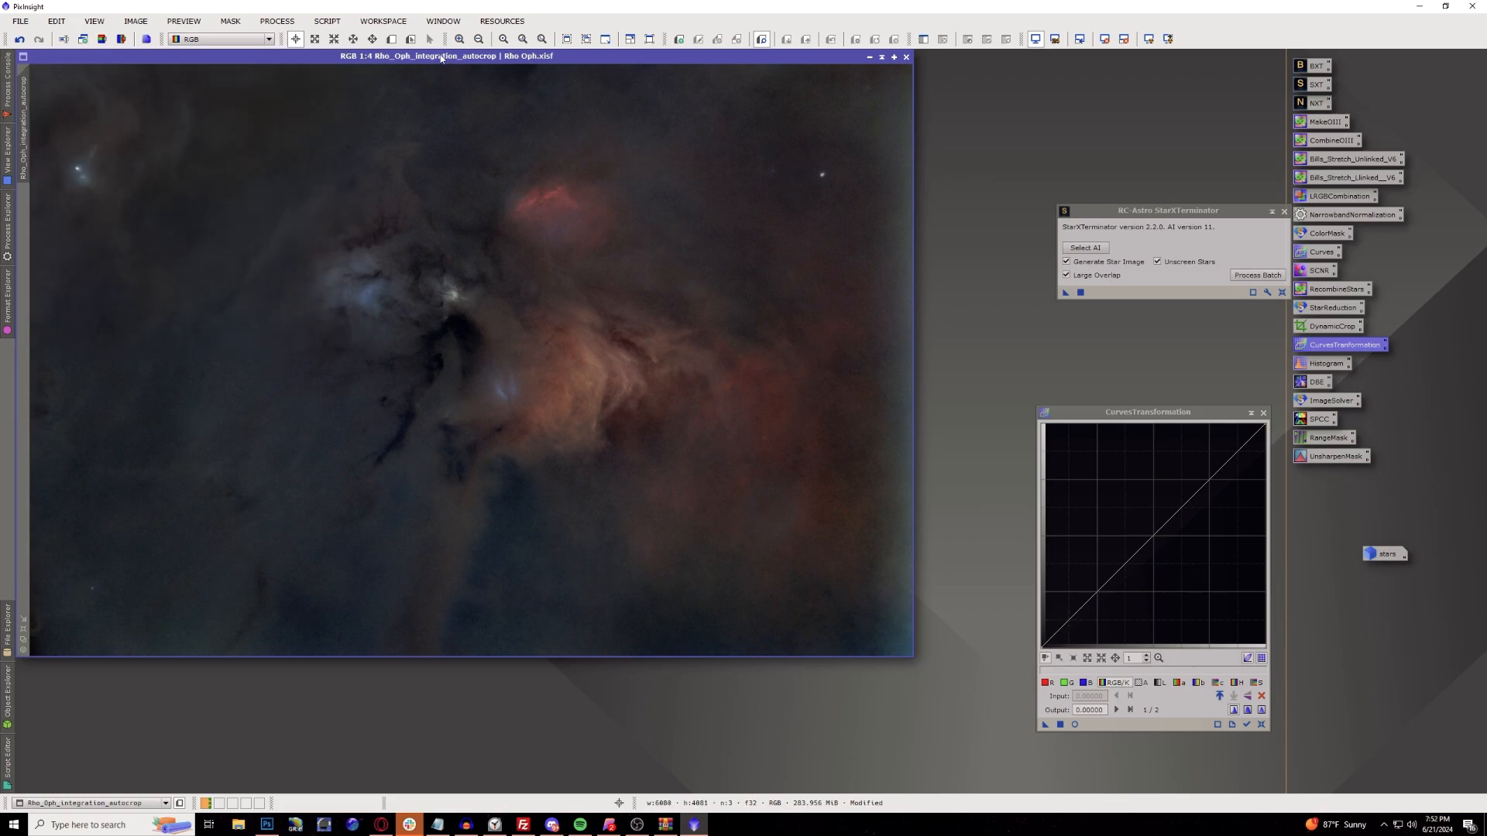
Compare the starless image before and after the dark structure enhancement and inspect the dark lanes up close.
{"action": "left_click", "coordinate": [19, 40]}
{"action": "left_click", "coordinate": [41, 41]}
{"action": "scroll", "coordinate": [458, 360], "scroll_direction": "up", "scroll_amount": 2}
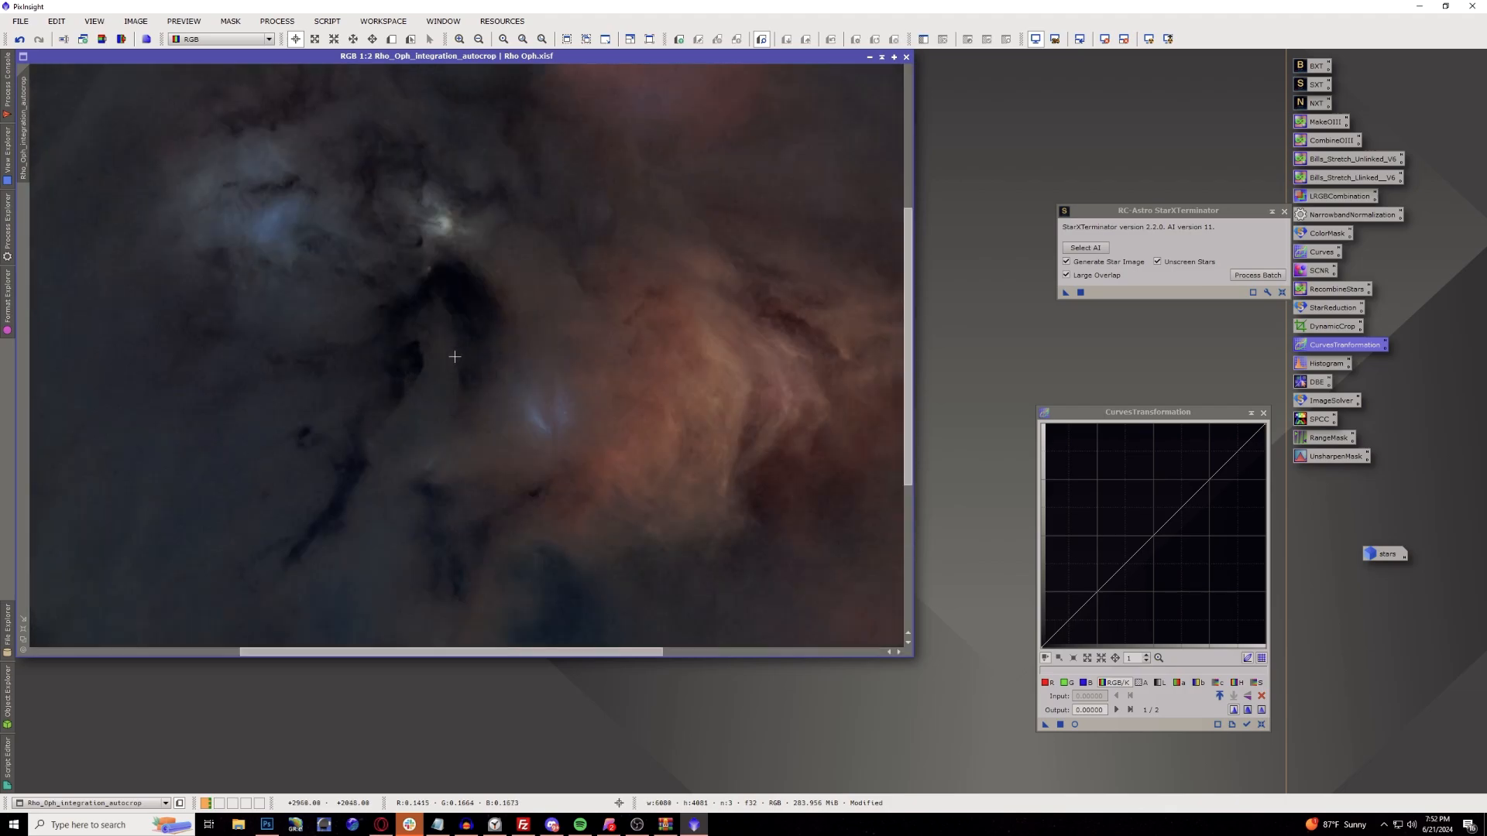
{"action": "scroll", "coordinate": [455, 357], "scroll_direction": "down", "scroll_amount": 2}
{"action": "scroll", "coordinate": [455, 356], "scroll_direction": "down", "scroll_amount": 1}
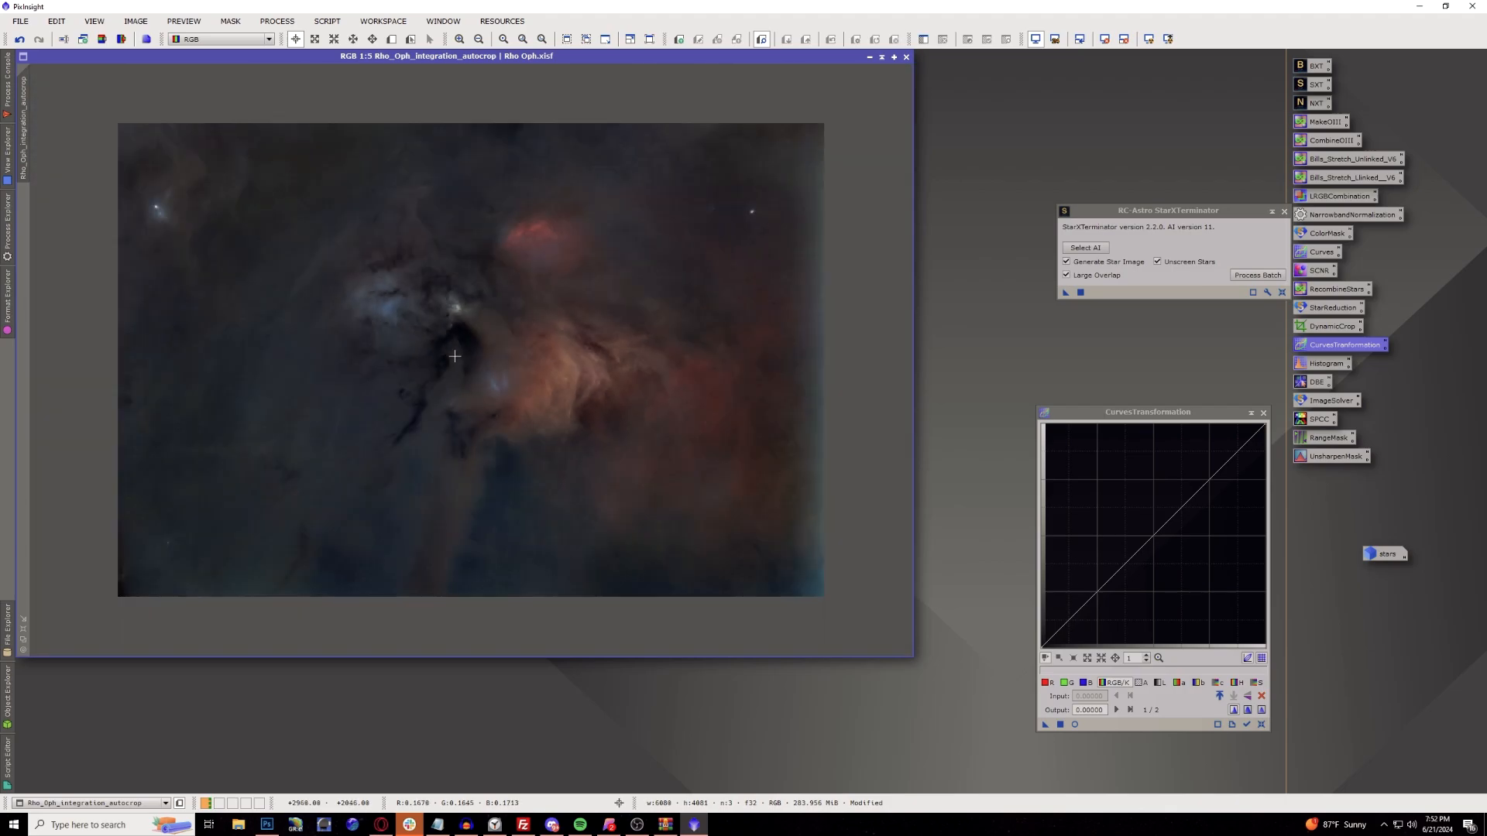
{"action": "scroll", "coordinate": [455, 357], "scroll_direction": "up", "scroll_amount": 1}
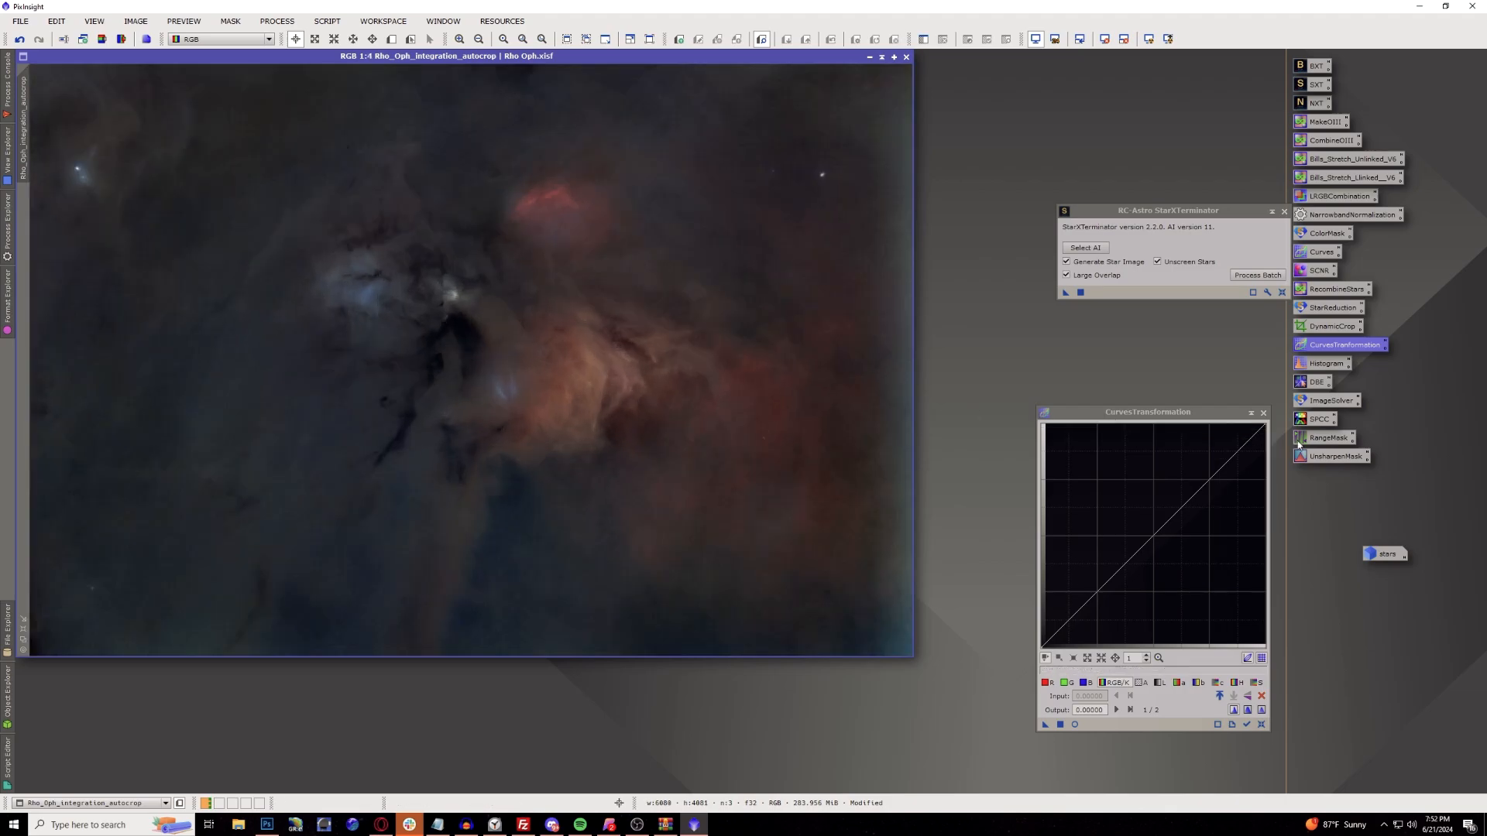
Close the curves and StarXTerminator dialogs, and generate a range mask with lower limit 0.16, fuzziness 0.32 and smoothness 9.
{"action": "left_click", "coordinate": [1264, 415]}
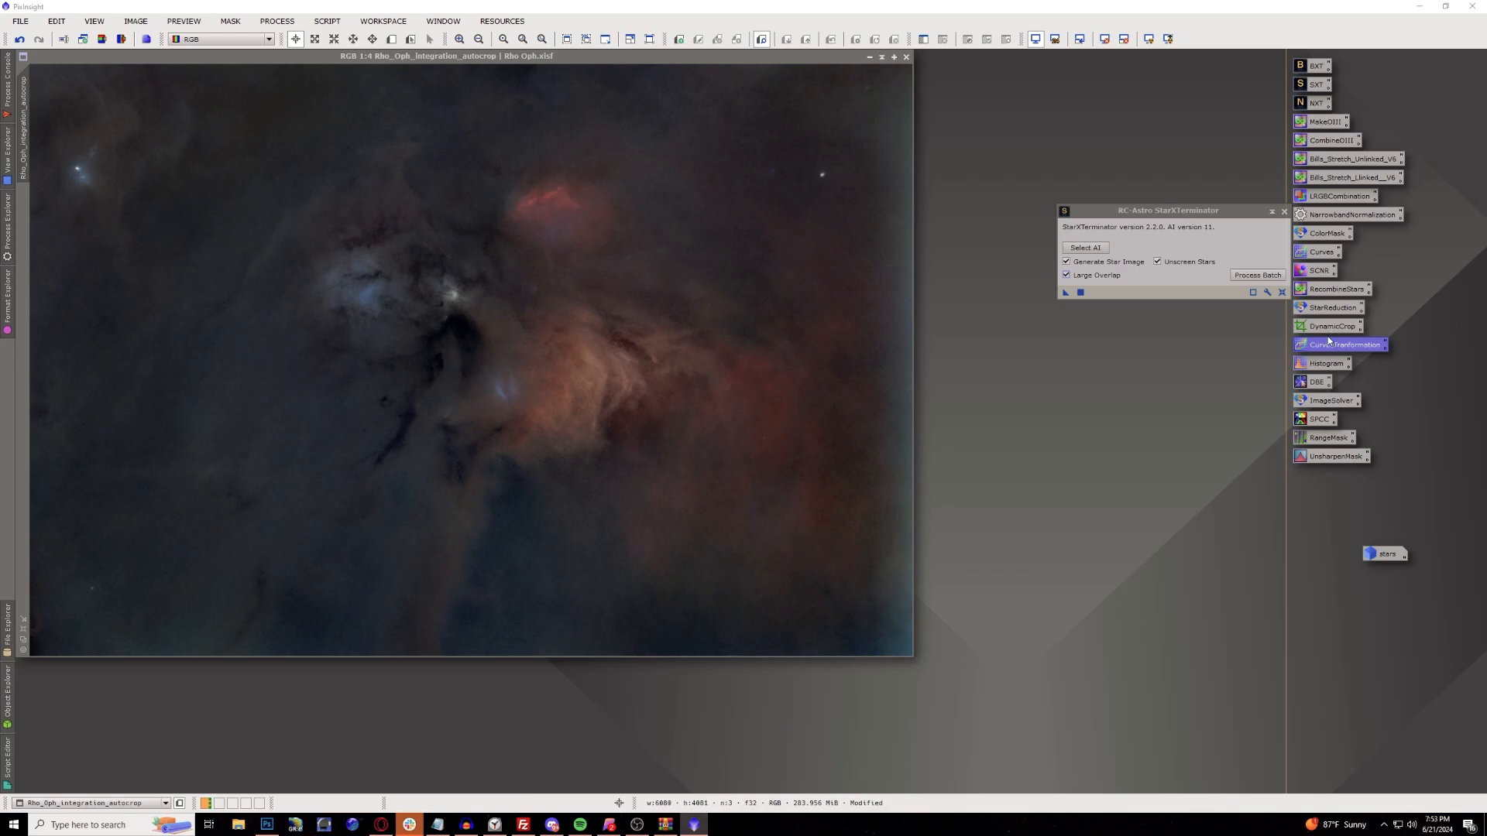
{"action": "left_click", "coordinate": [1285, 211]}
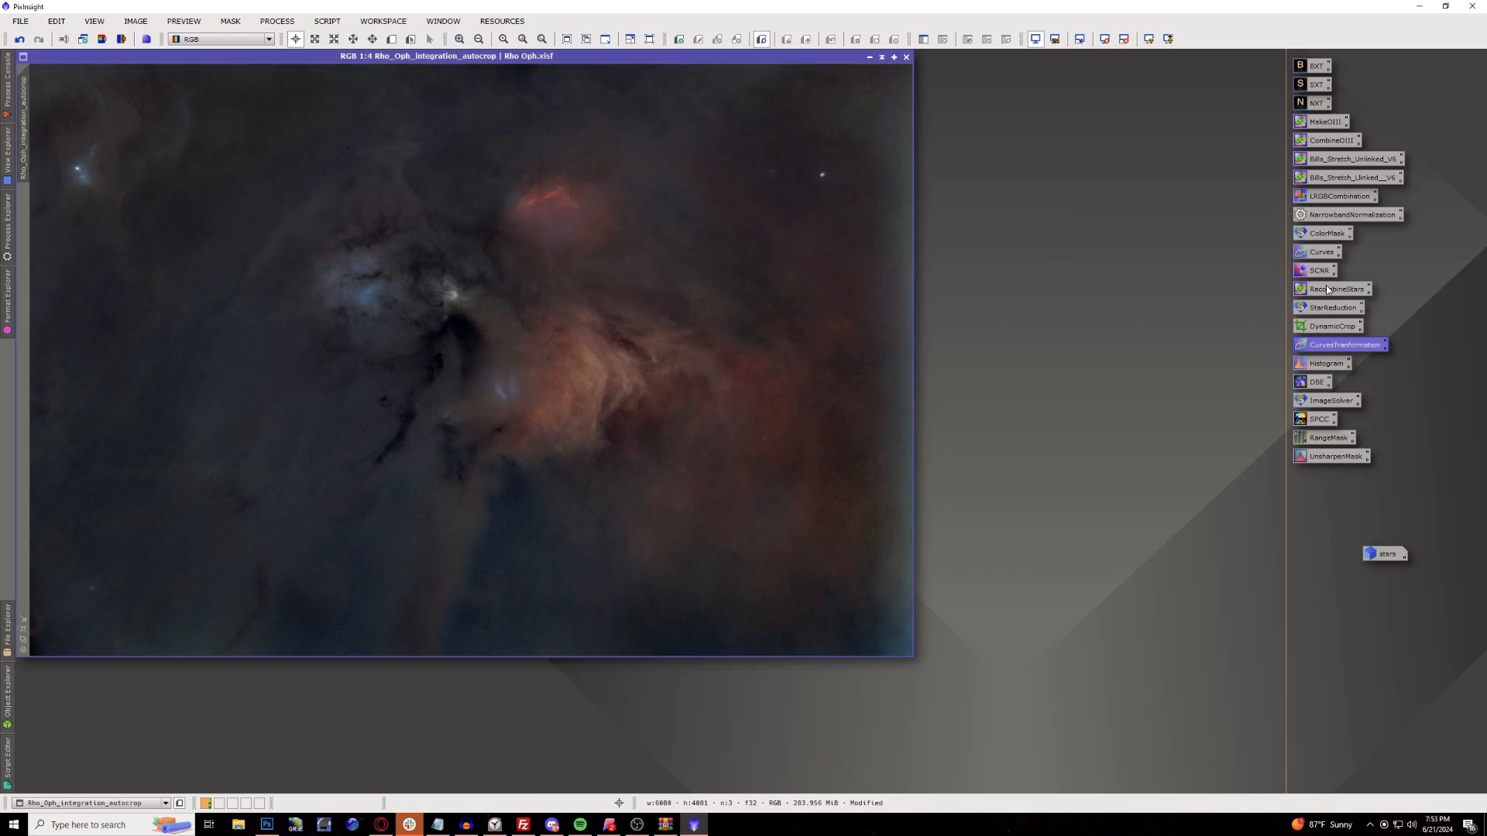
{"action": "double_click", "coordinate": [1326, 443]}
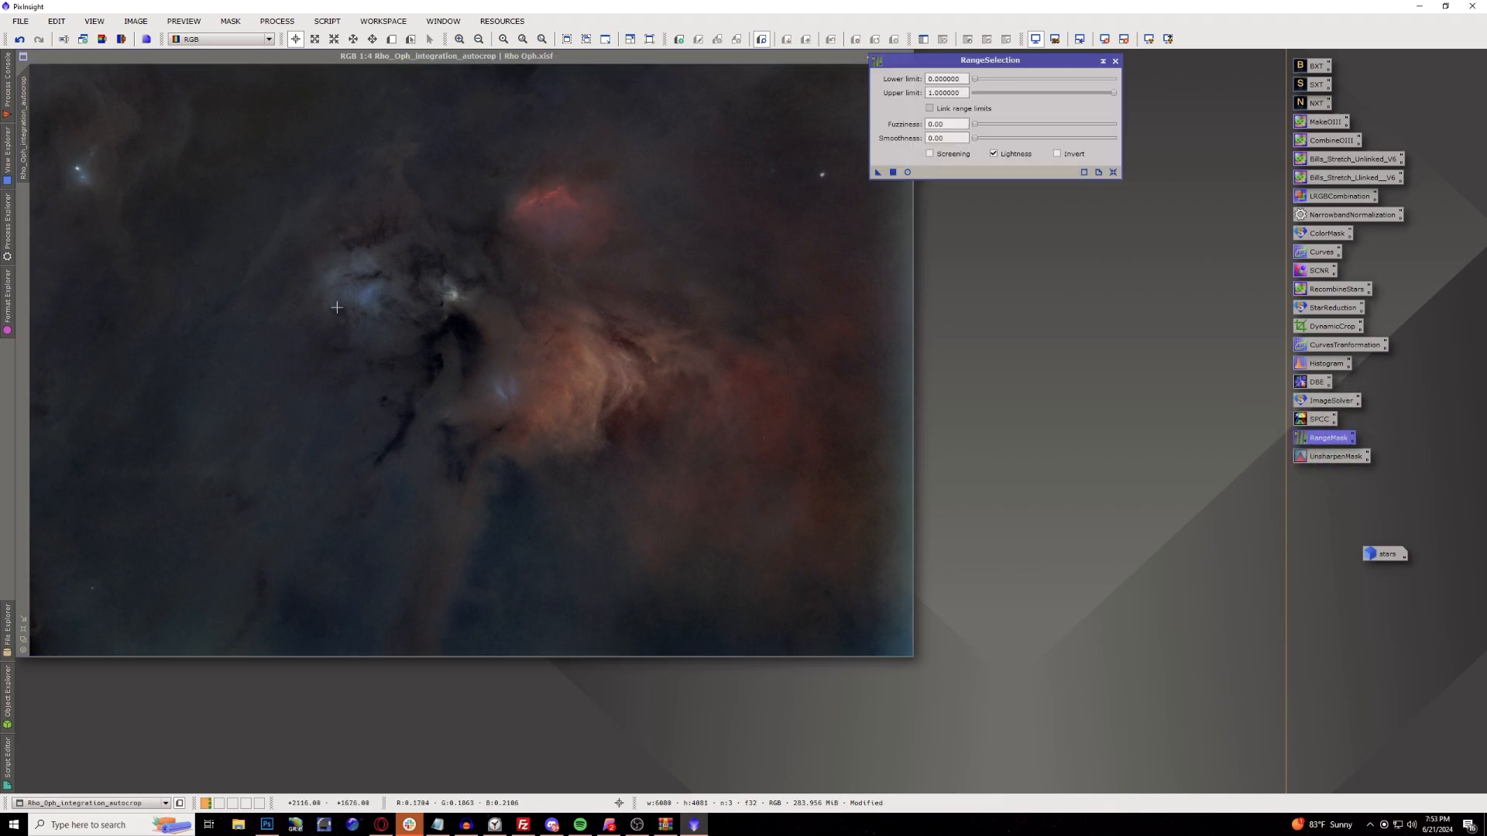
{"action": "left_click", "coordinate": [907, 172]}
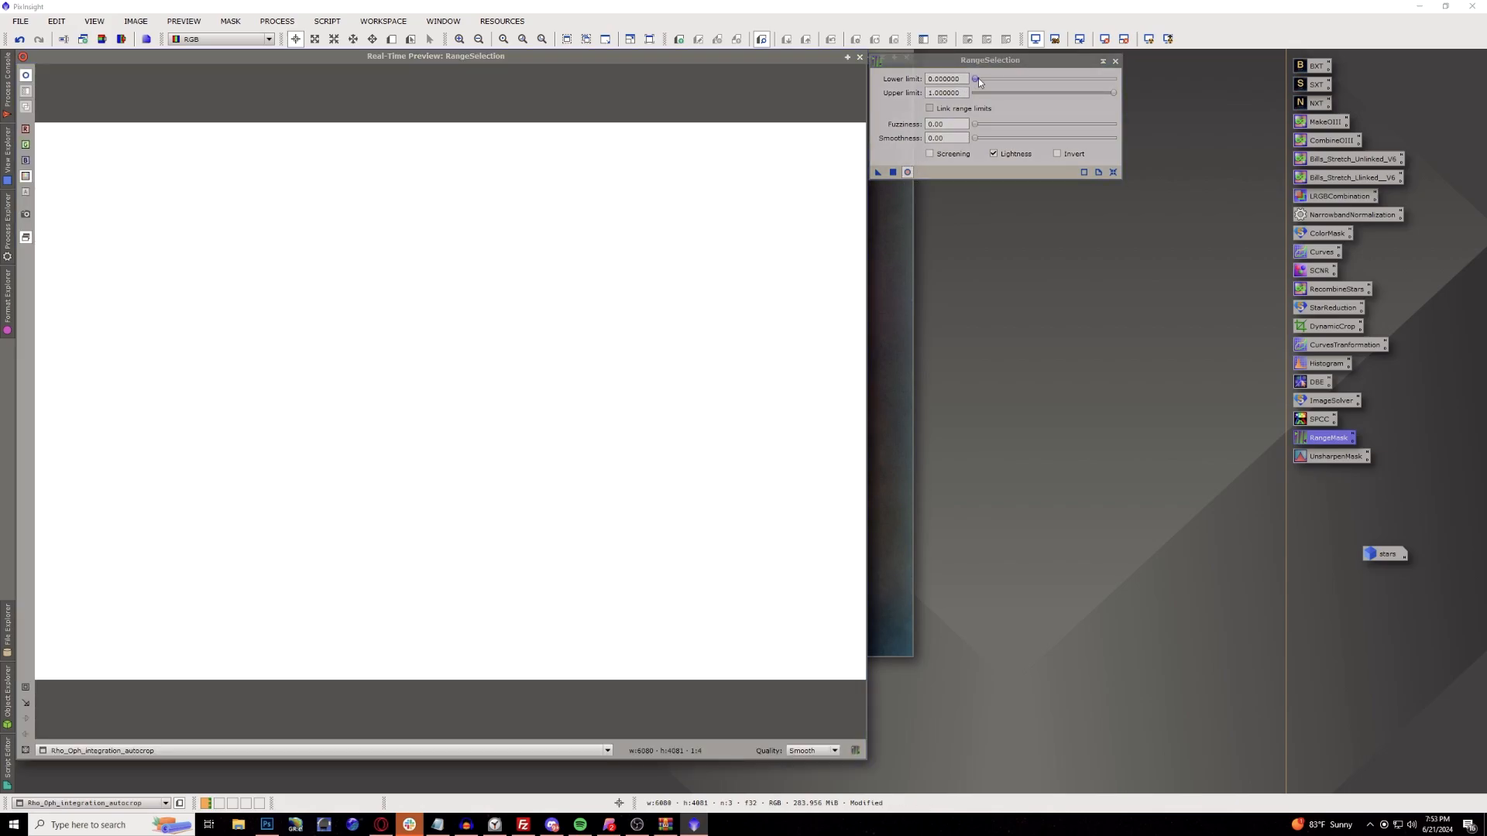
{"action": "mouse_move", "coordinate": [974, 77]}
{"action": "left_mouse_down"}
{"action": "mouse_move", "coordinate": [1001, 76]}
{"action": "mouse_move", "coordinate": [1019, 125]}
{"action": "mouse_move", "coordinate": [997, 78]}
{"action": "left_mouse_up"}
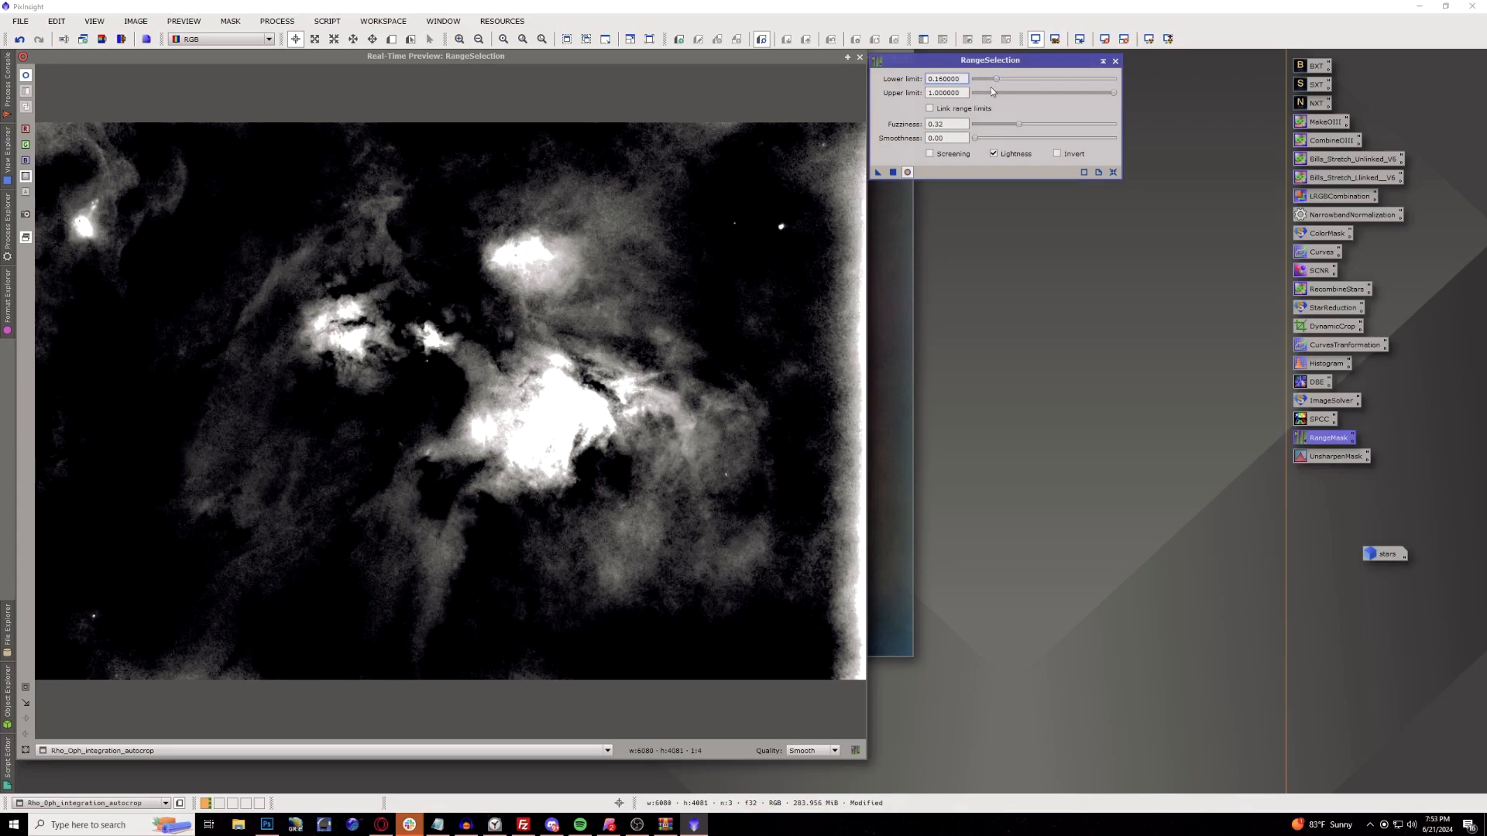
{"action": "left_click_drag", "start_coordinate": [975, 138], "coordinate": [987, 139]}
{"action": "left_click", "coordinate": [893, 172]}
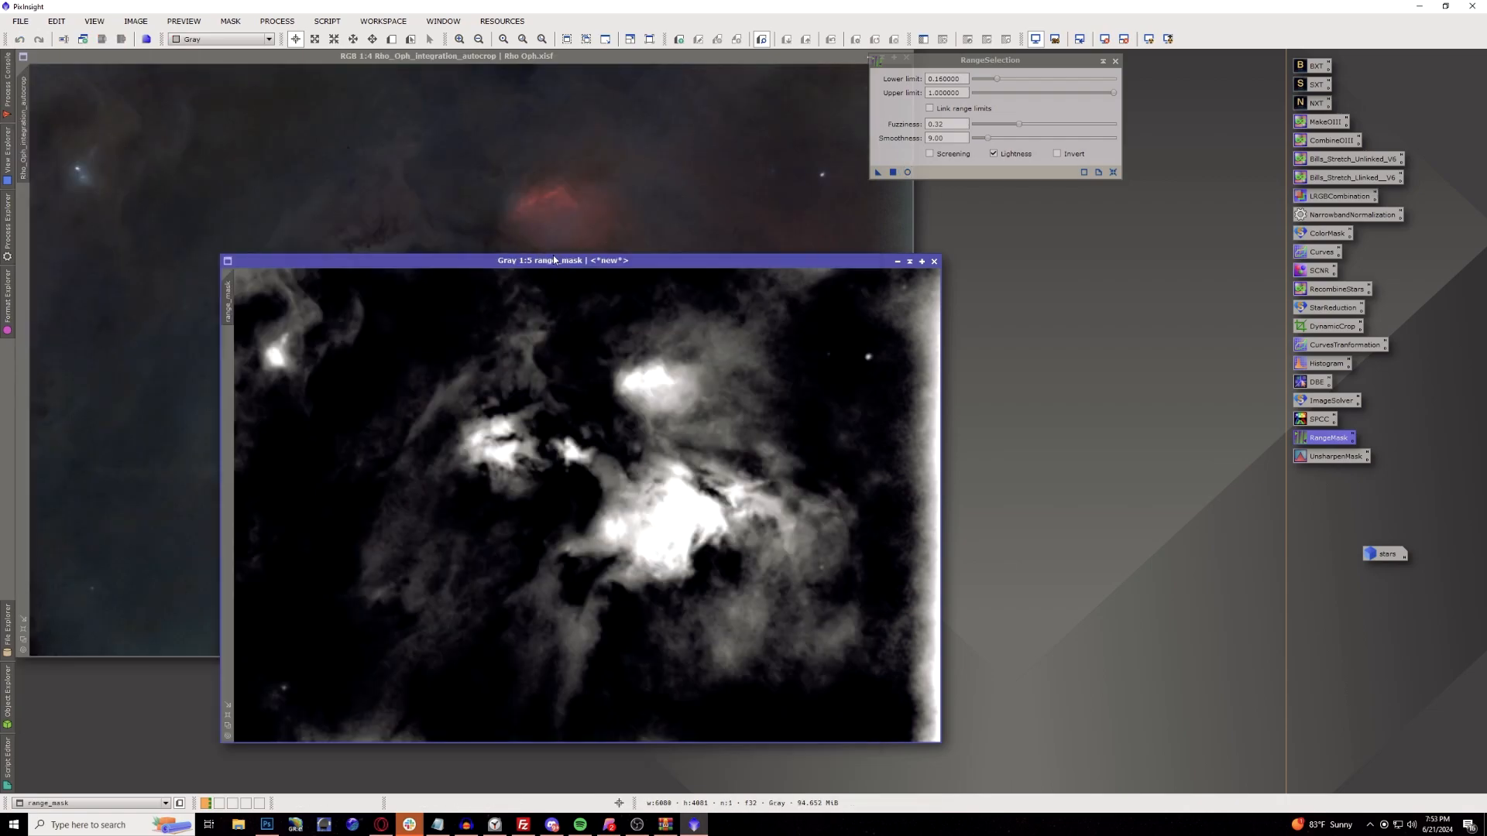
Invert the range mask, apply it to the starless image, minimize and move it aside, and hide the red mask overlay.
{"action": "key", "text": "ctrl+i"}
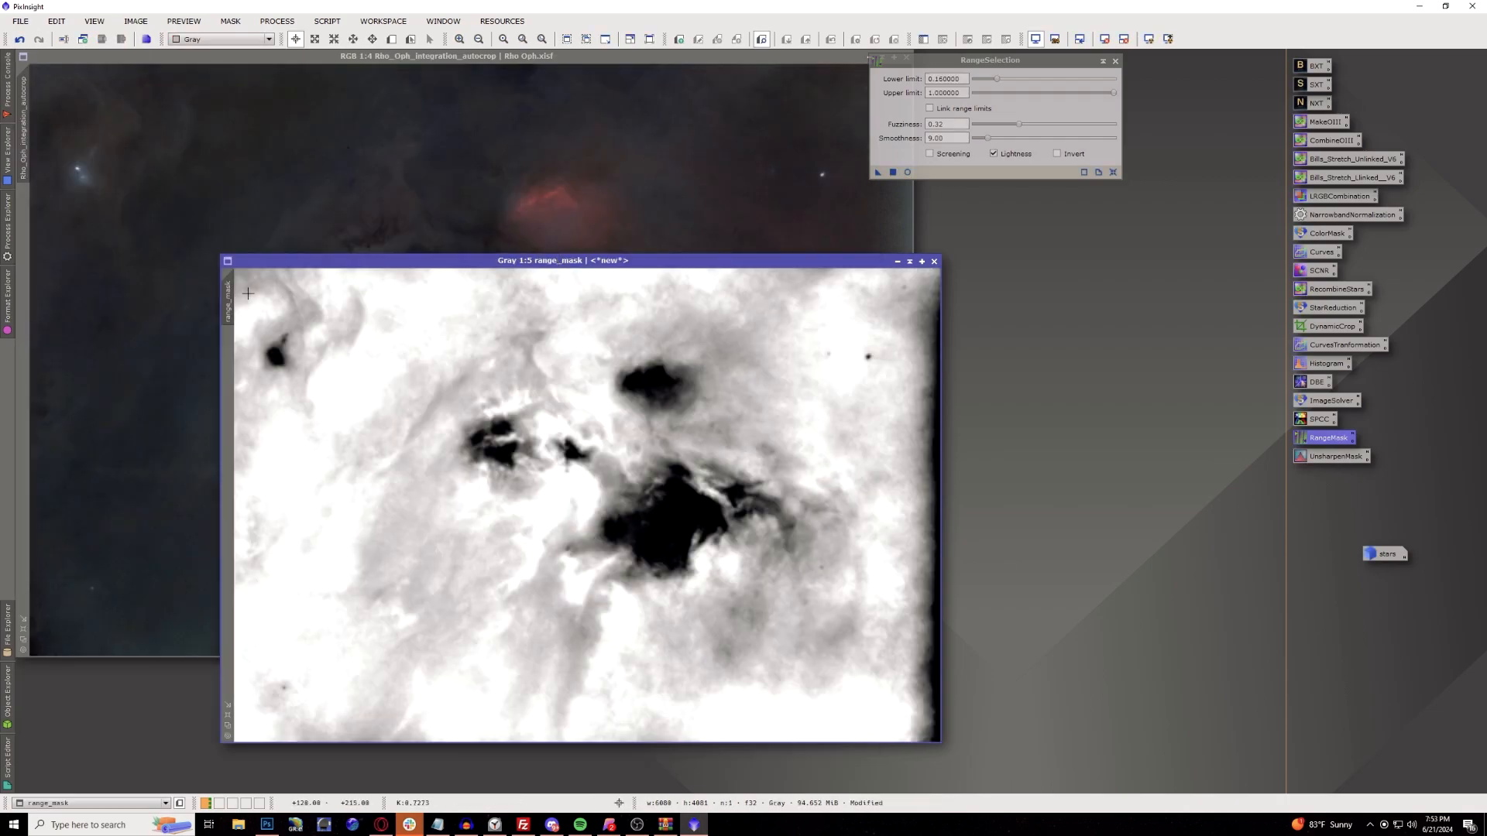
{"action": "left_click_drag", "start_coordinate": [229, 293], "coordinate": [27, 211]}
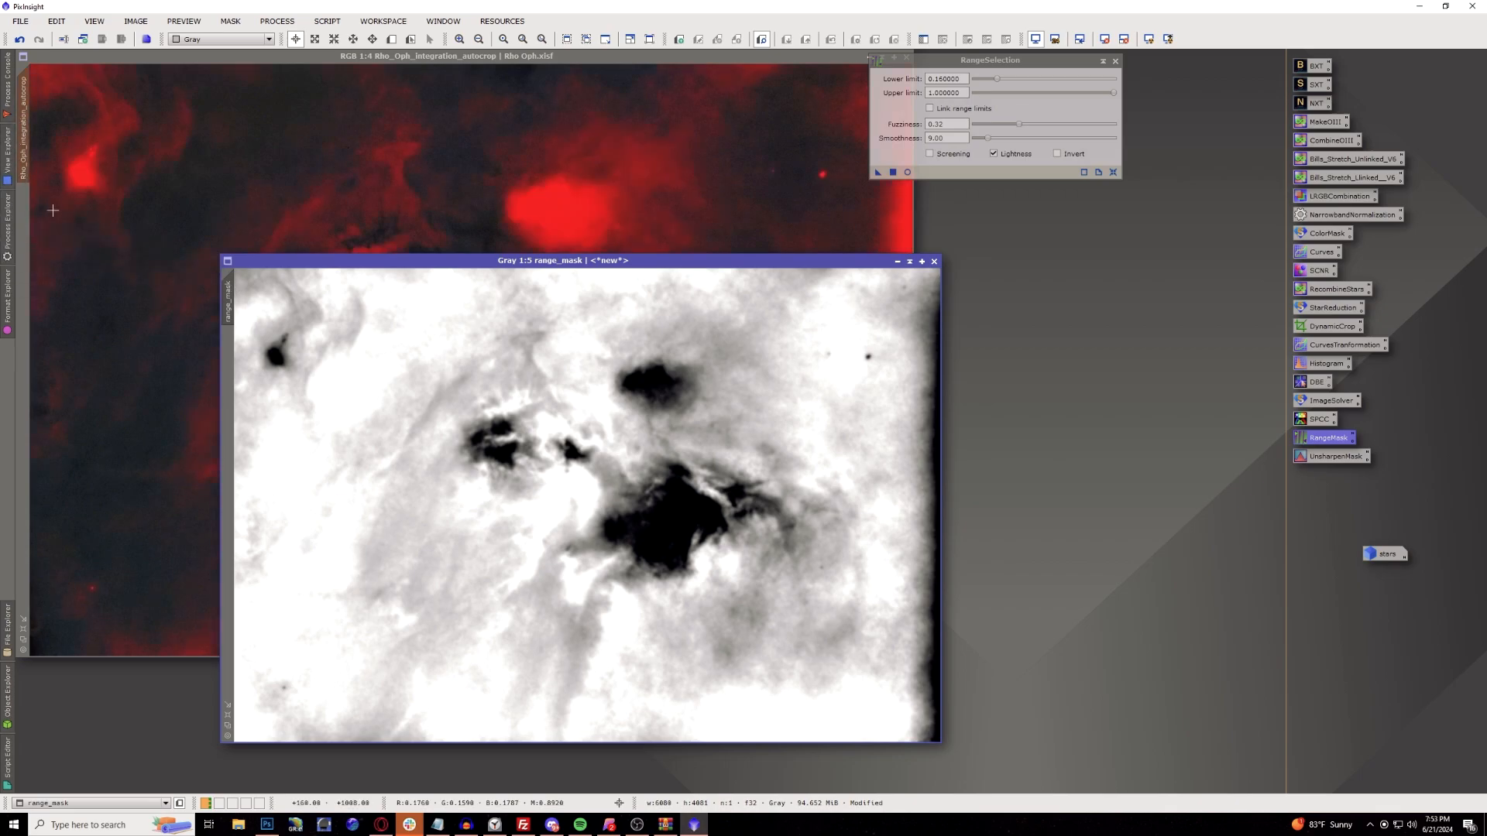
{"action": "left_click", "coordinate": [897, 264]}
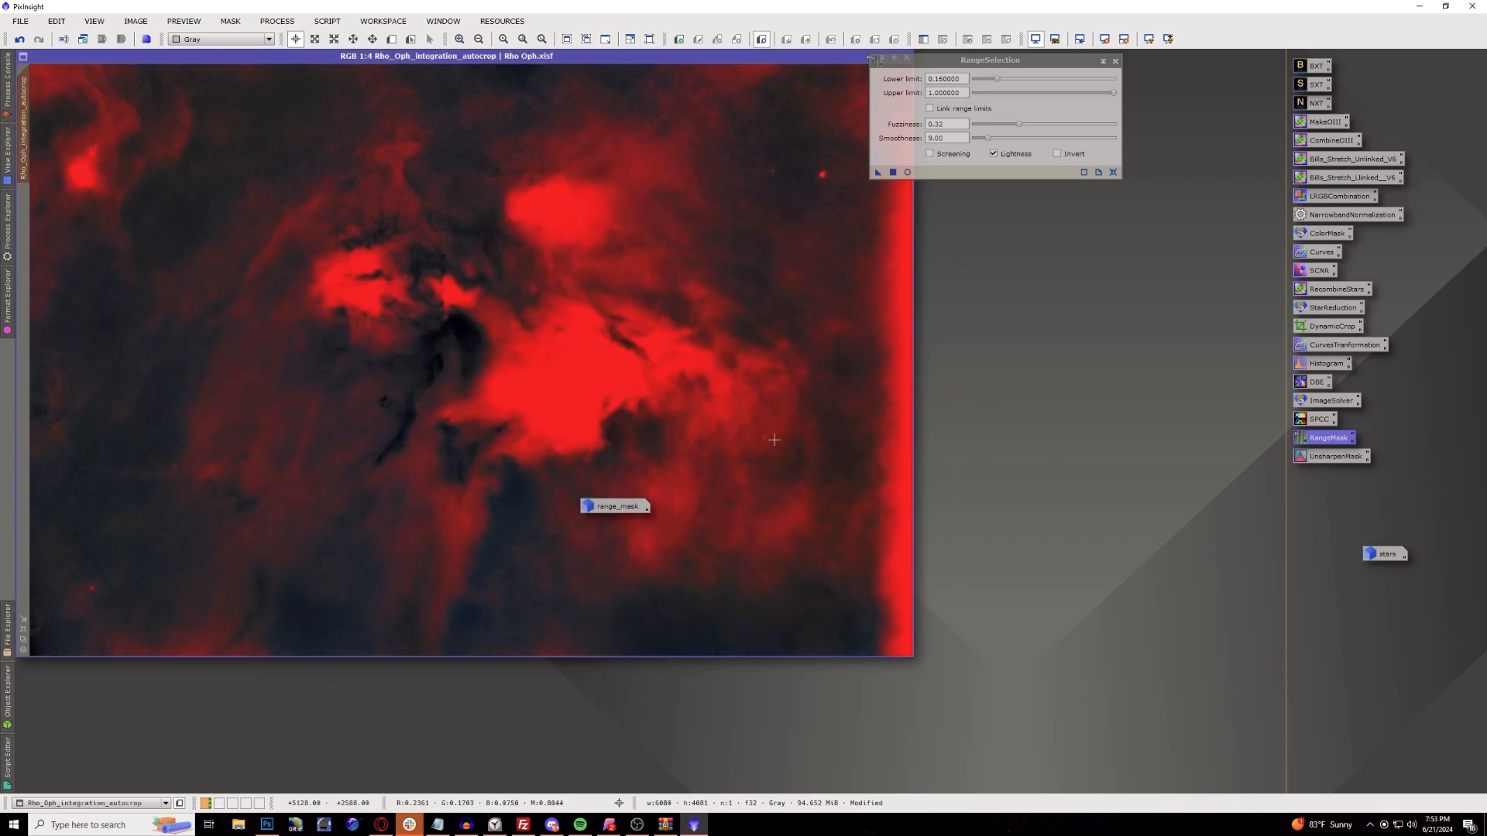
{"action": "left_click_drag", "start_coordinate": [612, 509], "coordinate": [1070, 350]}
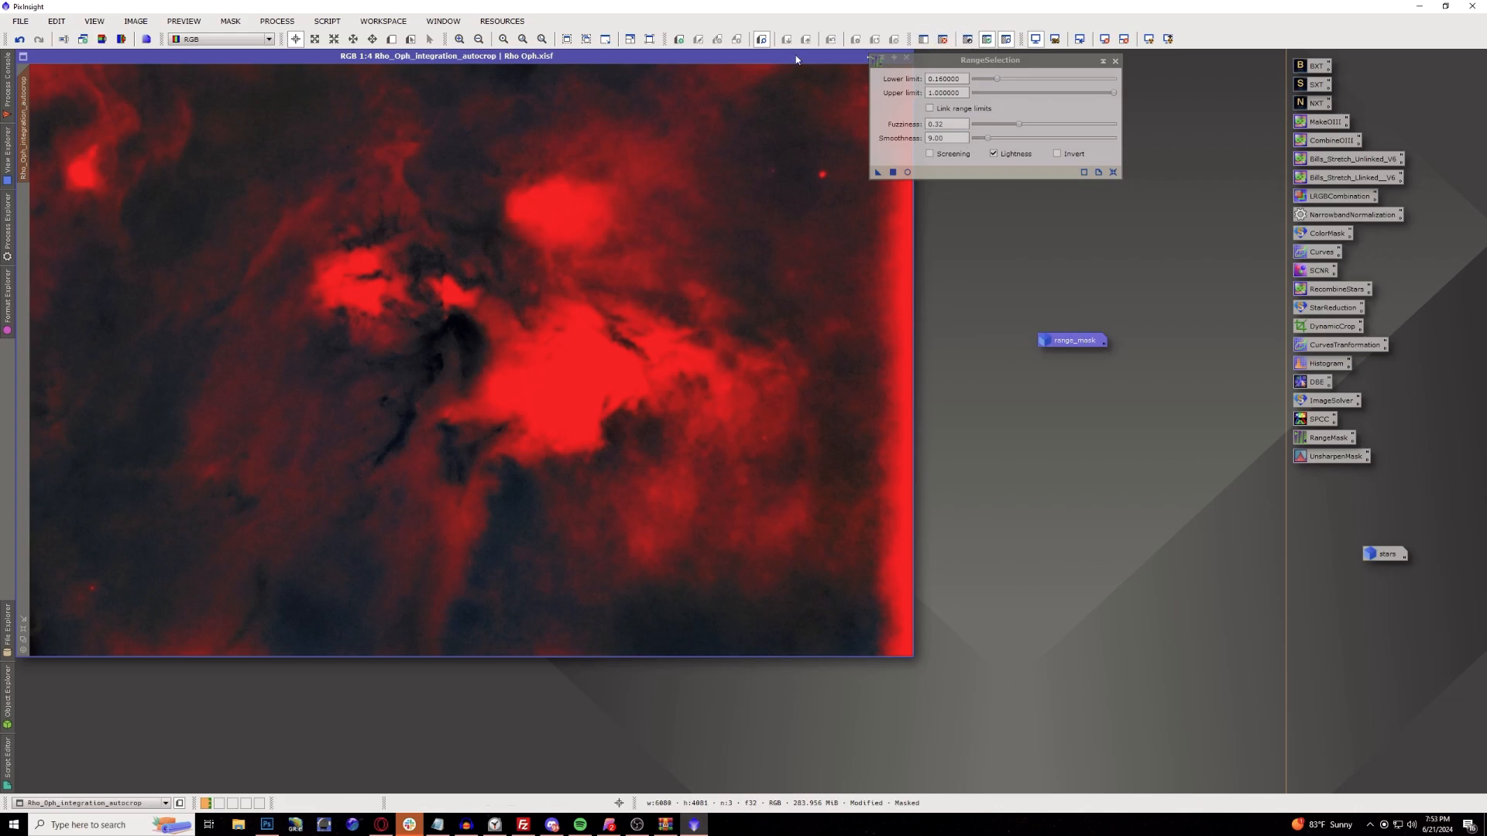
{"action": "left_click", "coordinate": [1007, 41]}
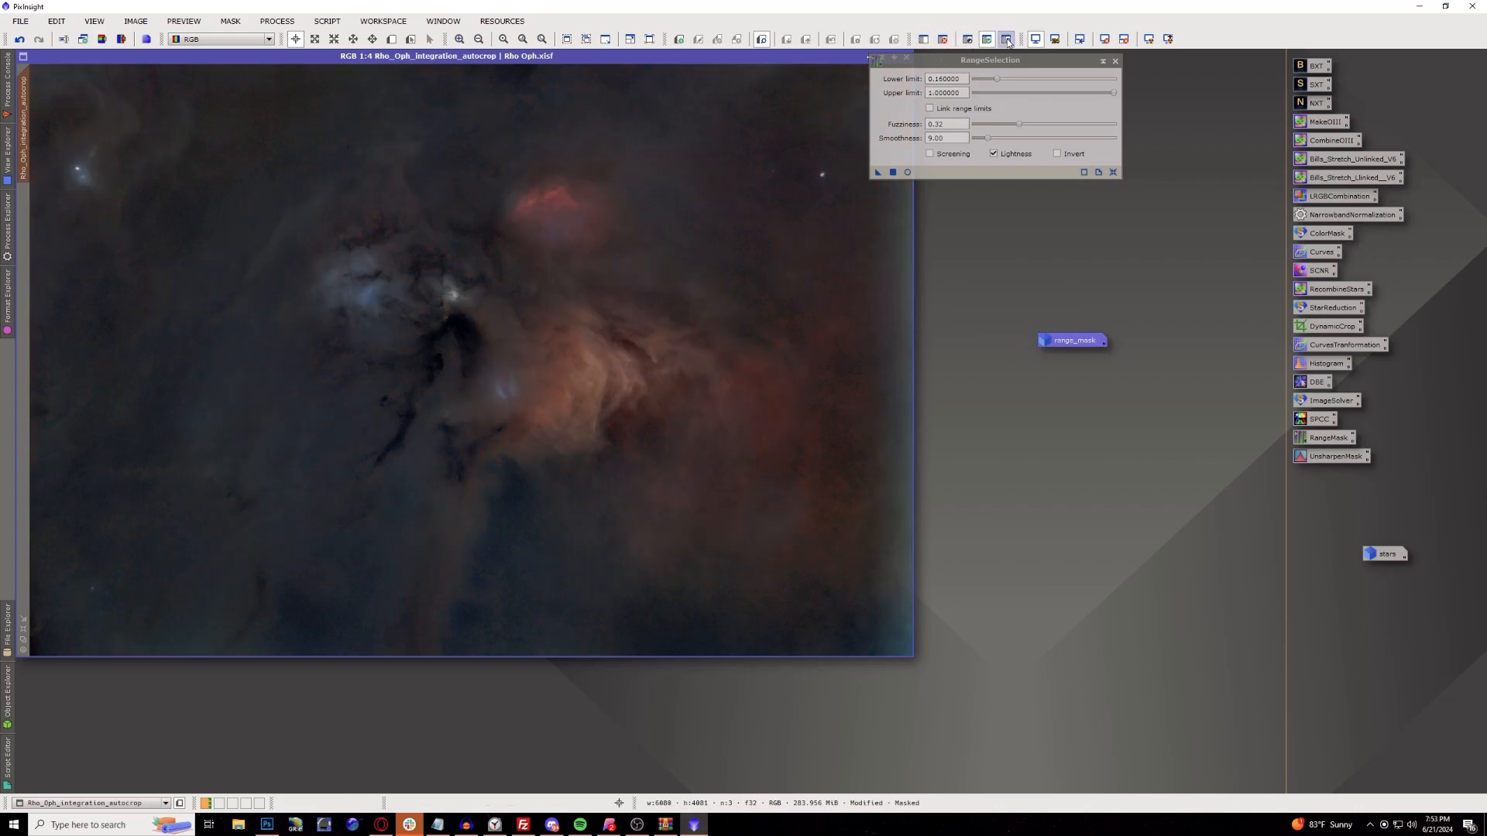
Darken the masked starless image with an RGB/K curve through about (0.238, 0.199), a slightly lowered midpoint and (0.819, 0.804), and close CurvesTransformation.
{"action": "double_click", "coordinate": [1329, 344]}
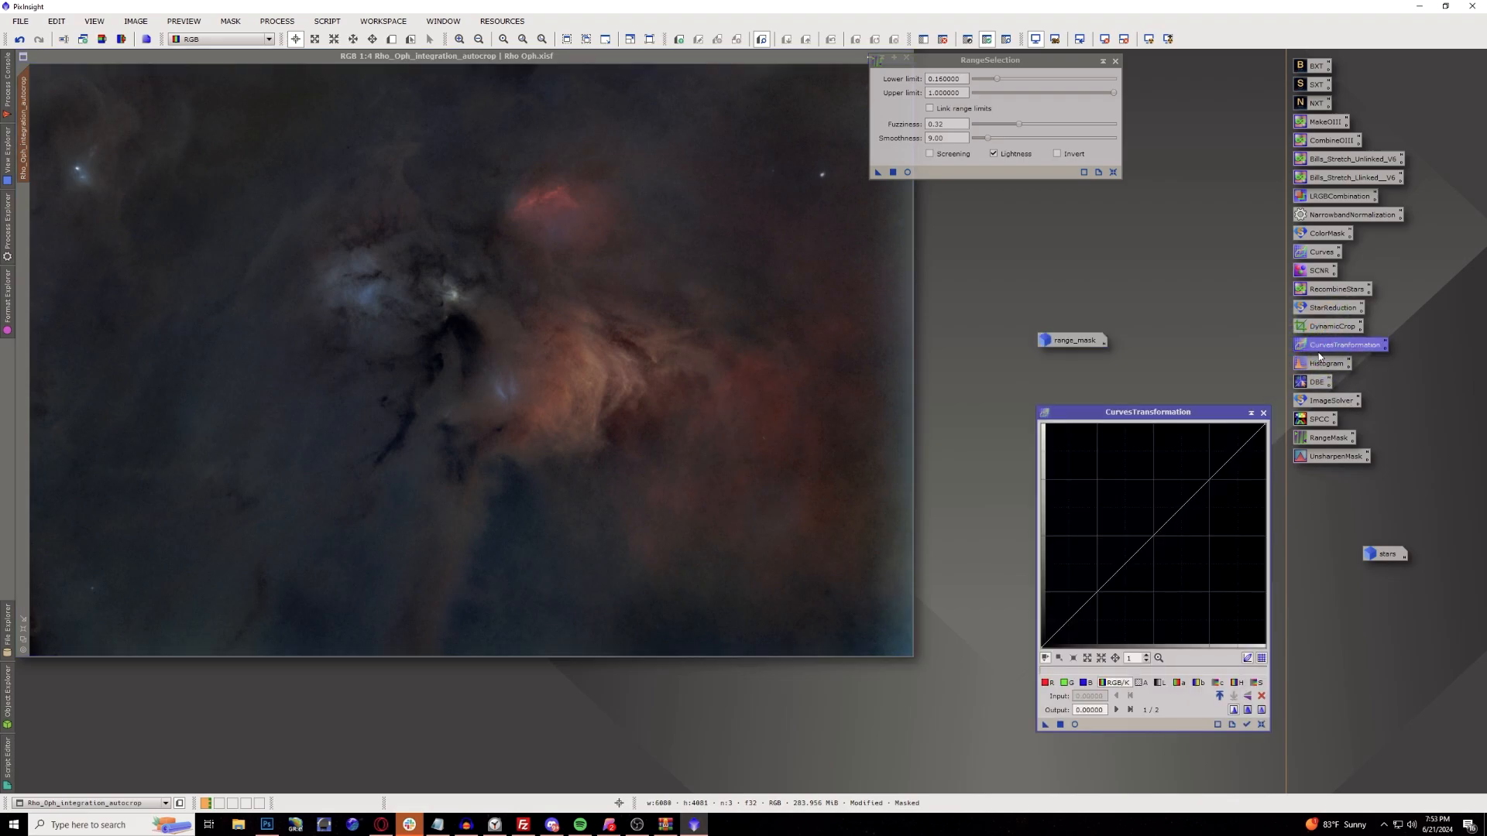
{"action": "left_click", "coordinate": [1075, 725]}
{"action": "left_click", "coordinate": [1156, 534]}
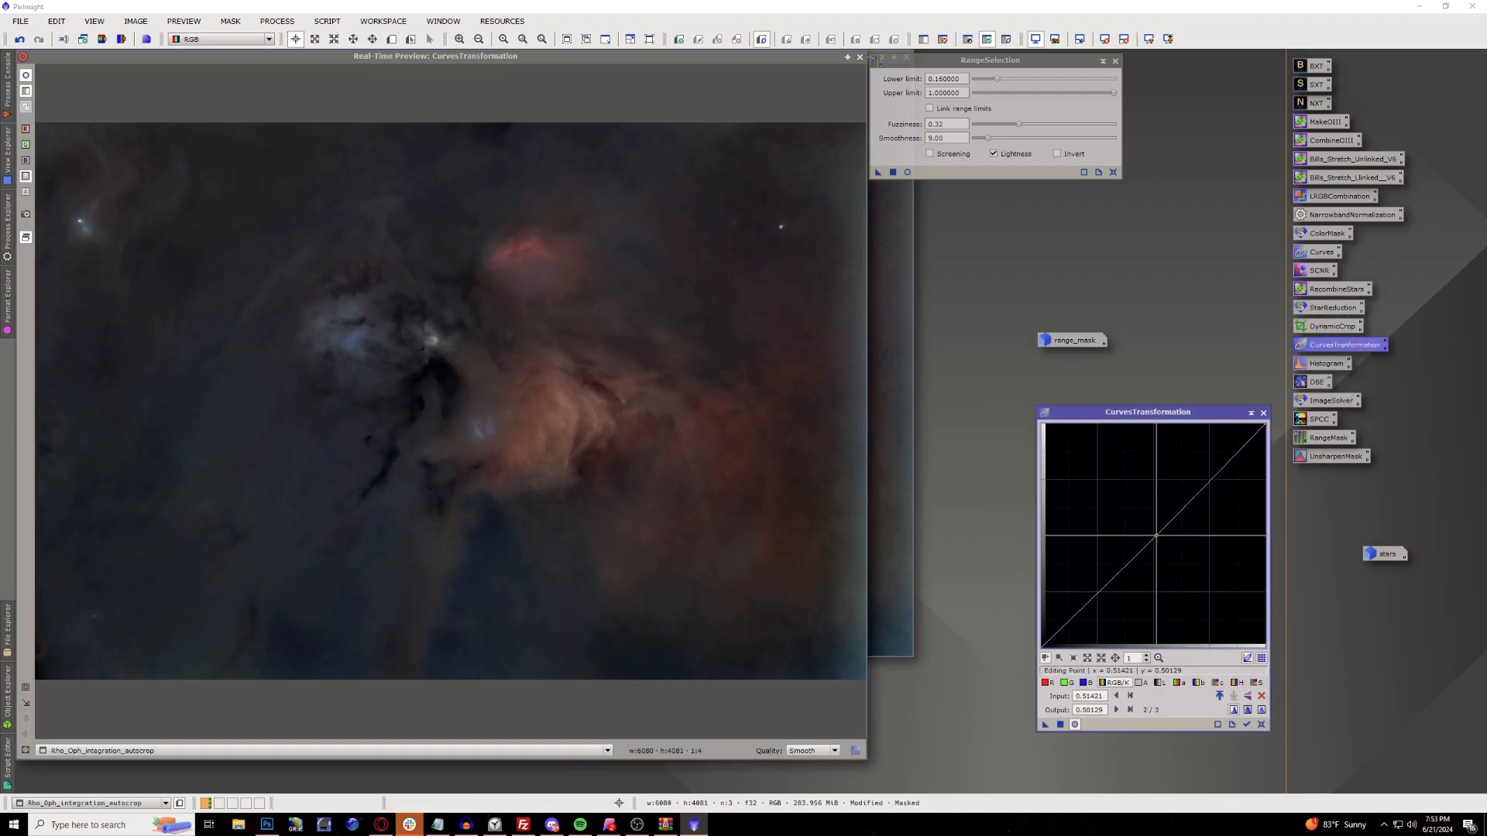
{"action": "left_click_drag", "start_coordinate": [1156, 535], "coordinate": [1157, 540]}
{"action": "left_click_drag", "start_coordinate": [1094, 596], "coordinate": [1095, 603]}
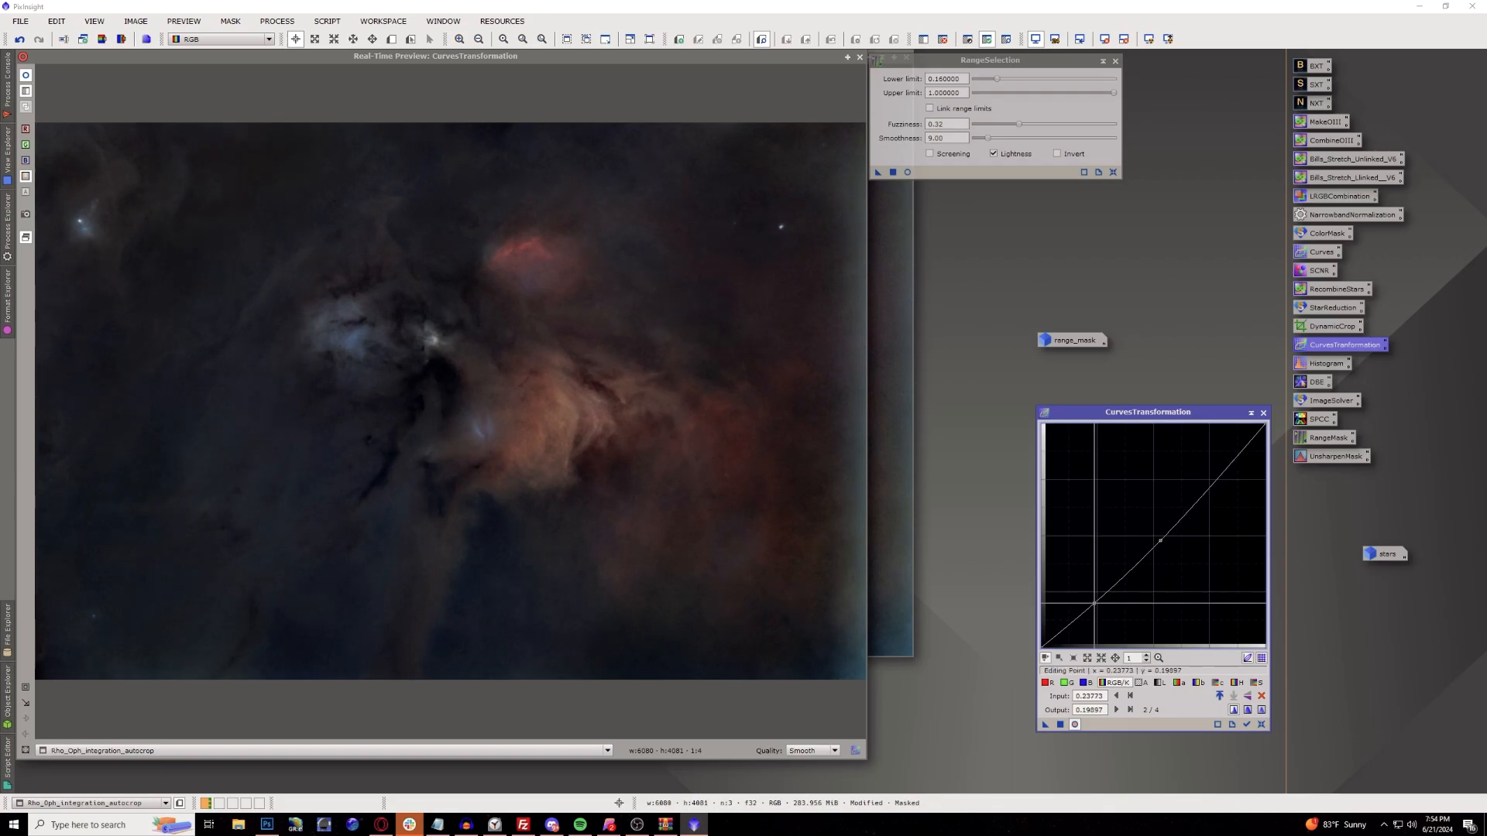
{"action": "left_click_drag", "start_coordinate": [1216, 474], "coordinate": [1225, 467]}
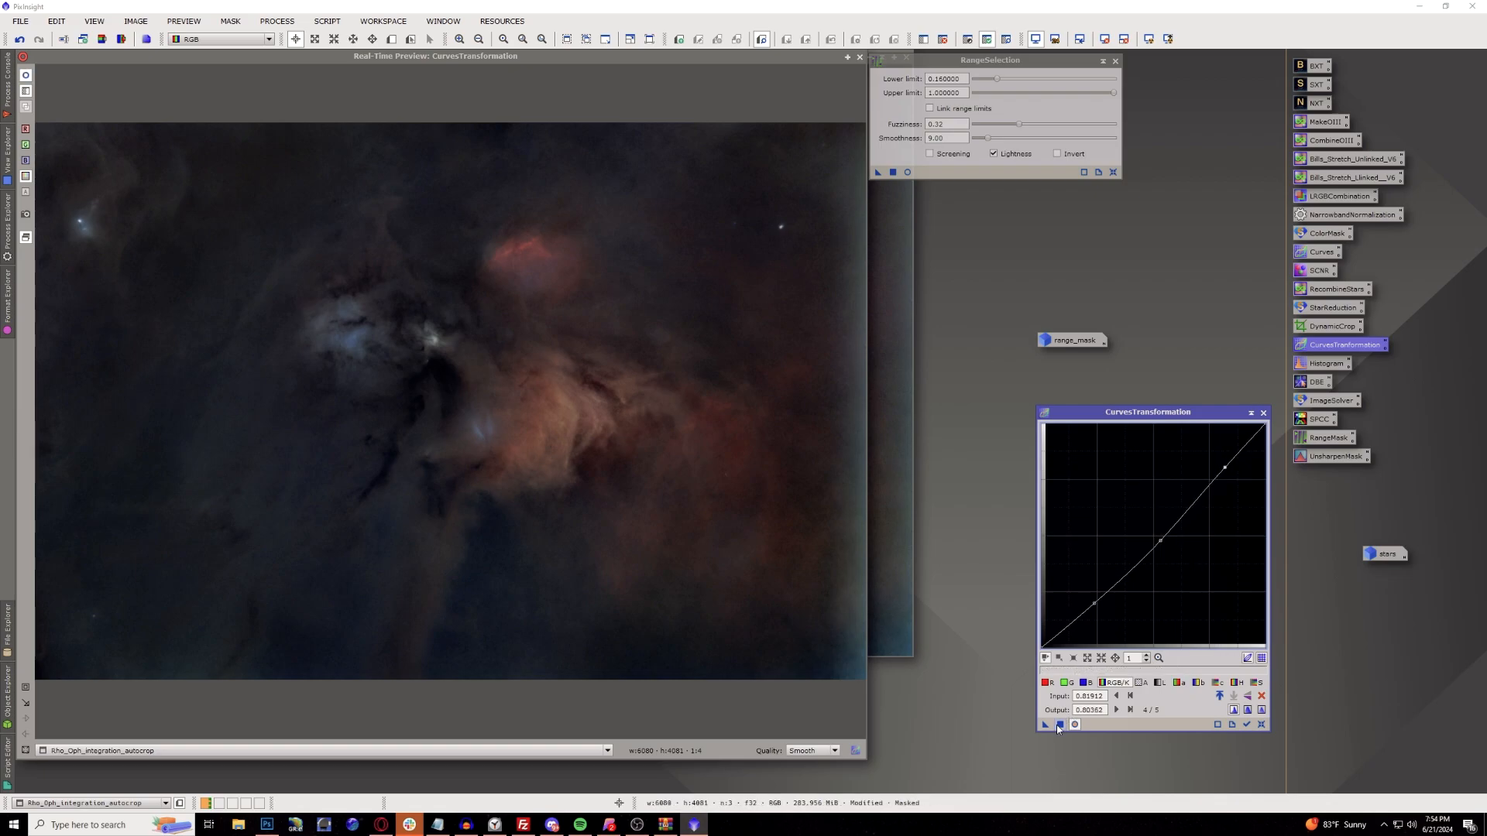
{"action": "left_click", "coordinate": [858, 56]}
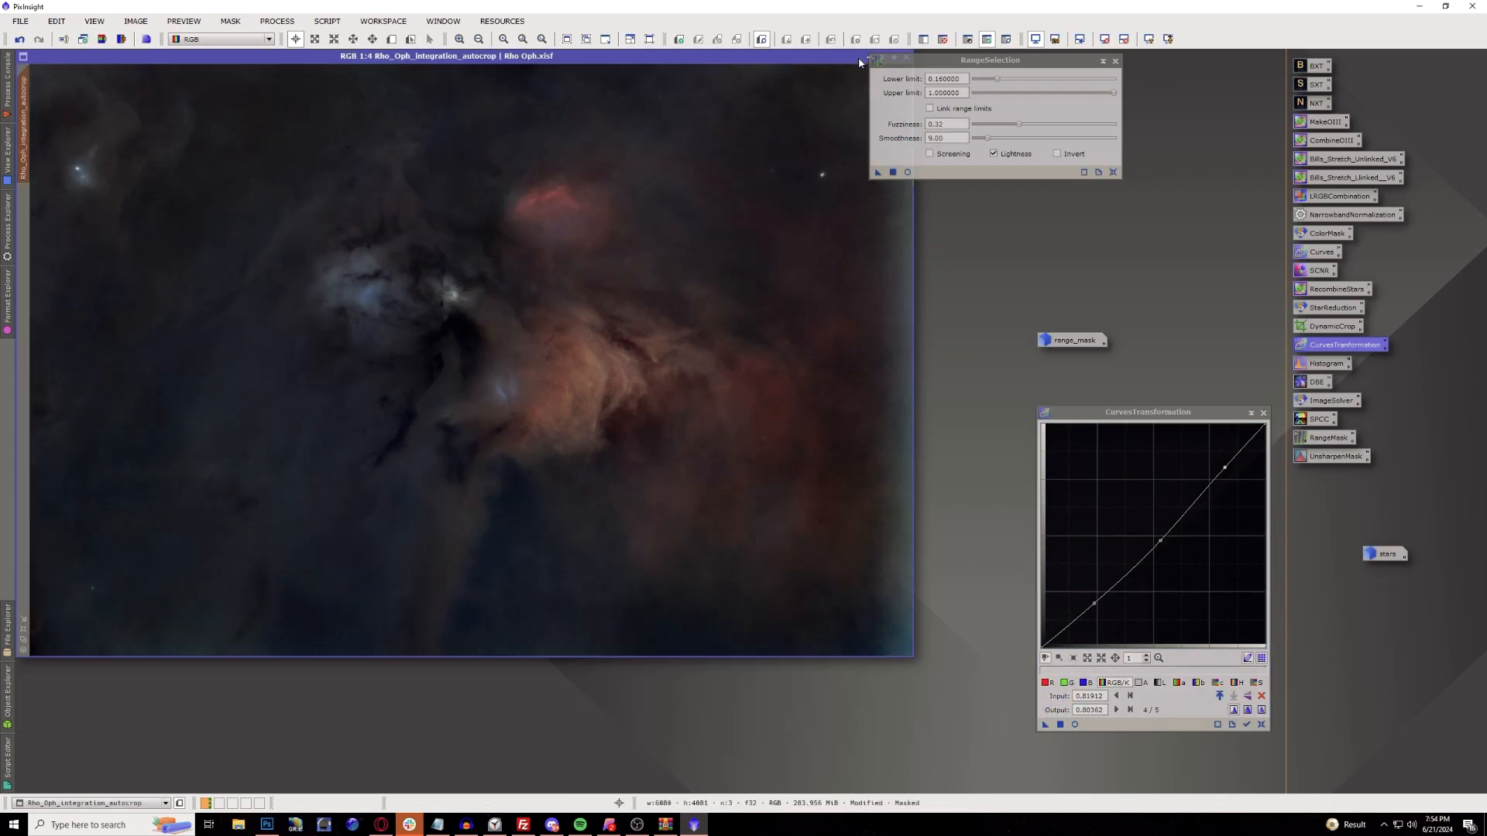
{"action": "left_click", "coordinate": [1264, 412]}
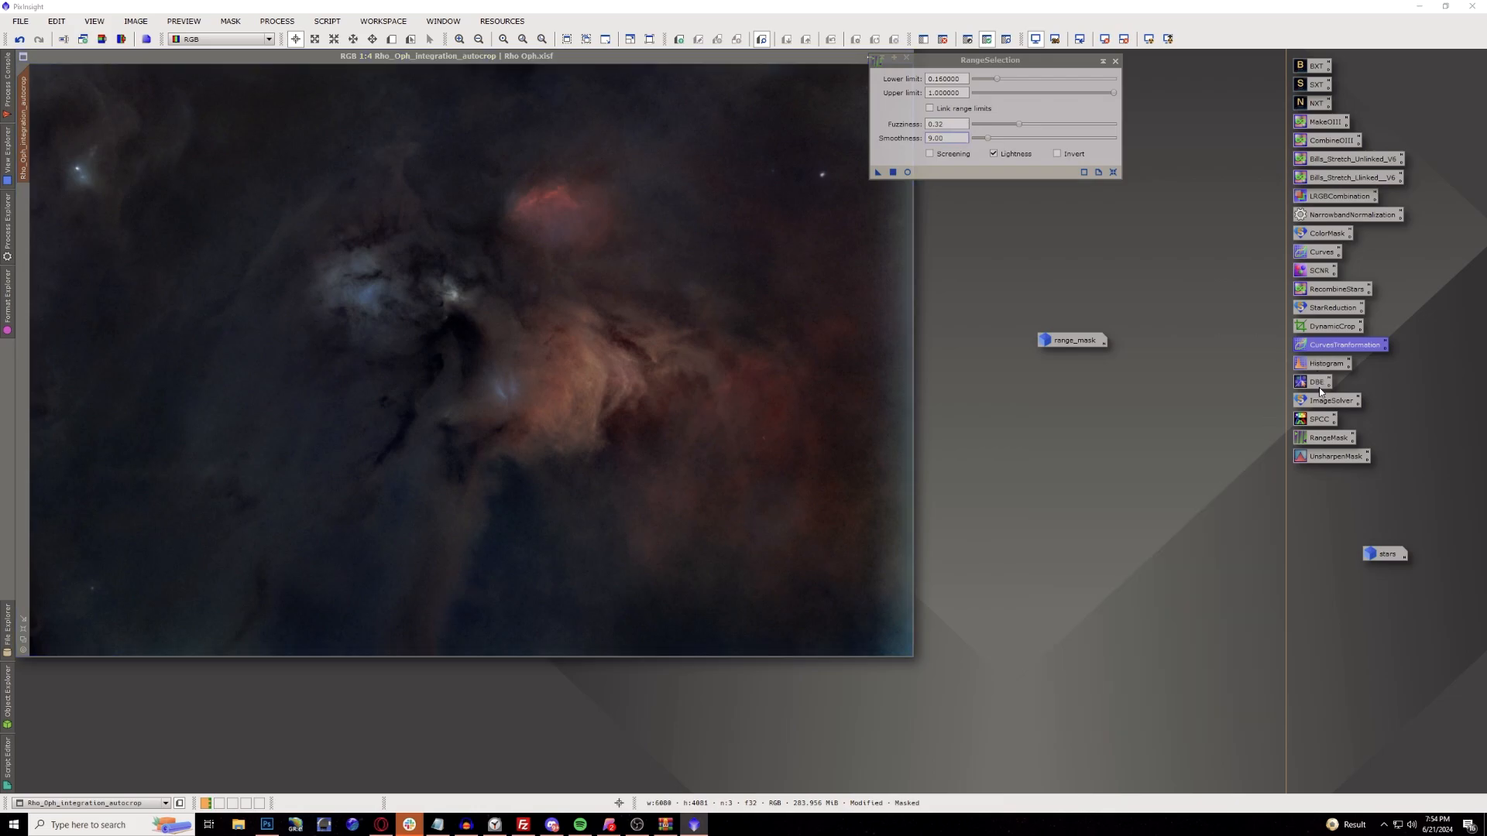
Apply SCNR to the starless image, and remove its range mask after closing RangeSelection.
{"action": "left_click_drag", "start_coordinate": [1319, 275], "coordinate": [652, 431]}
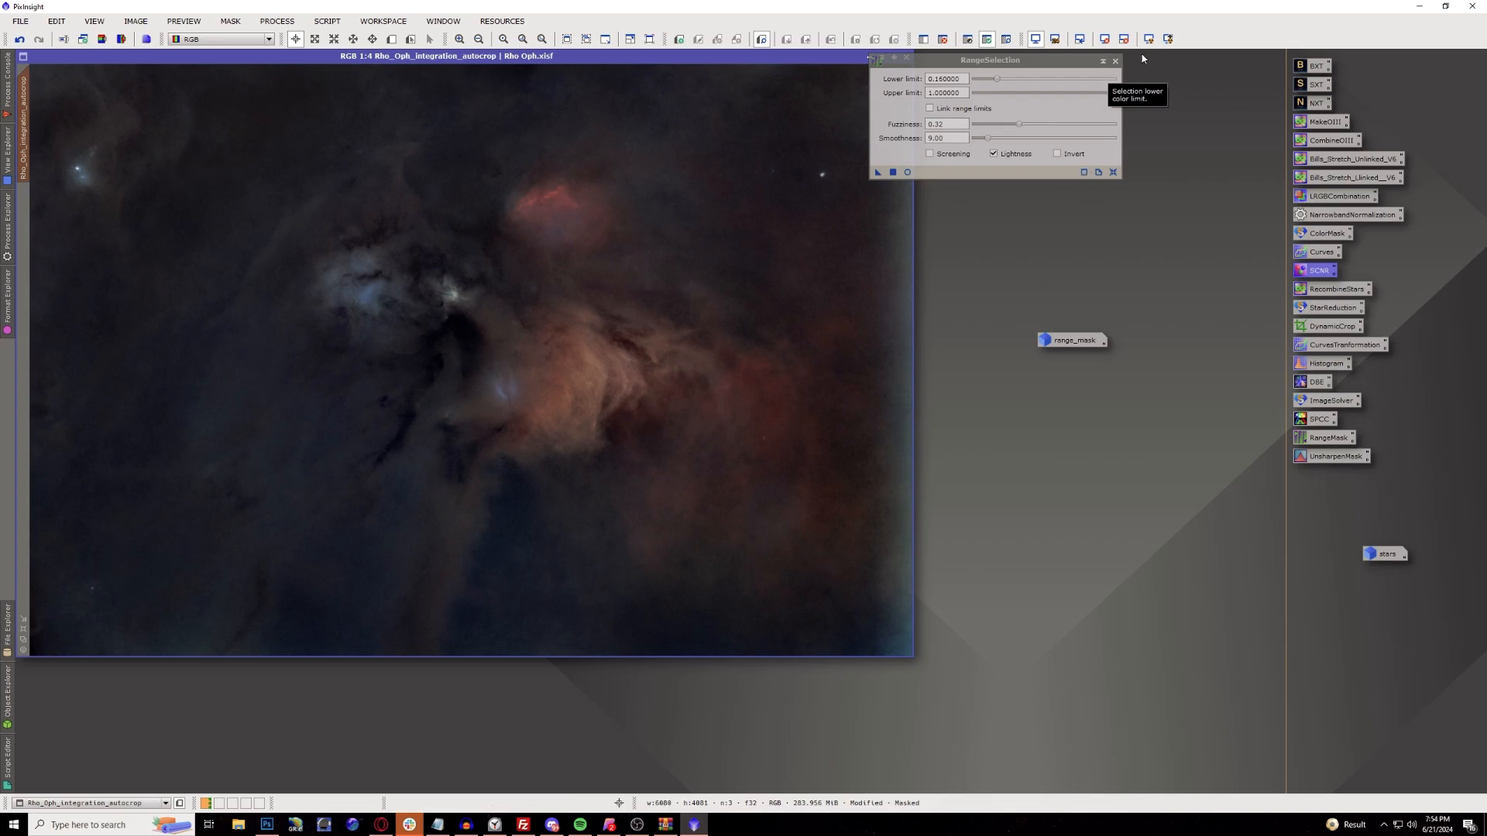
{"action": "left_click", "coordinate": [1116, 62]}
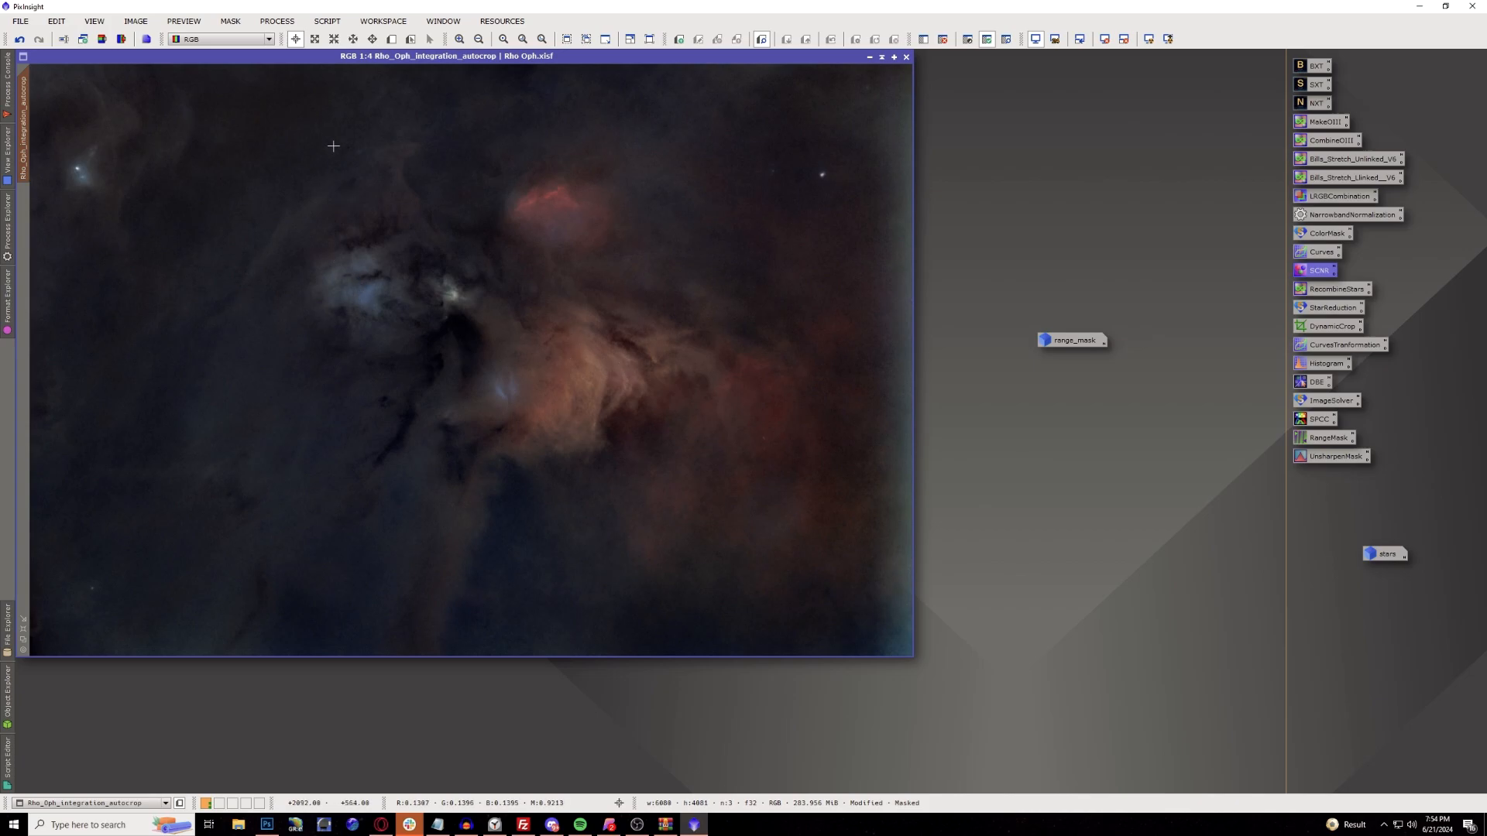
{"action": "left_click", "coordinate": [949, 42]}
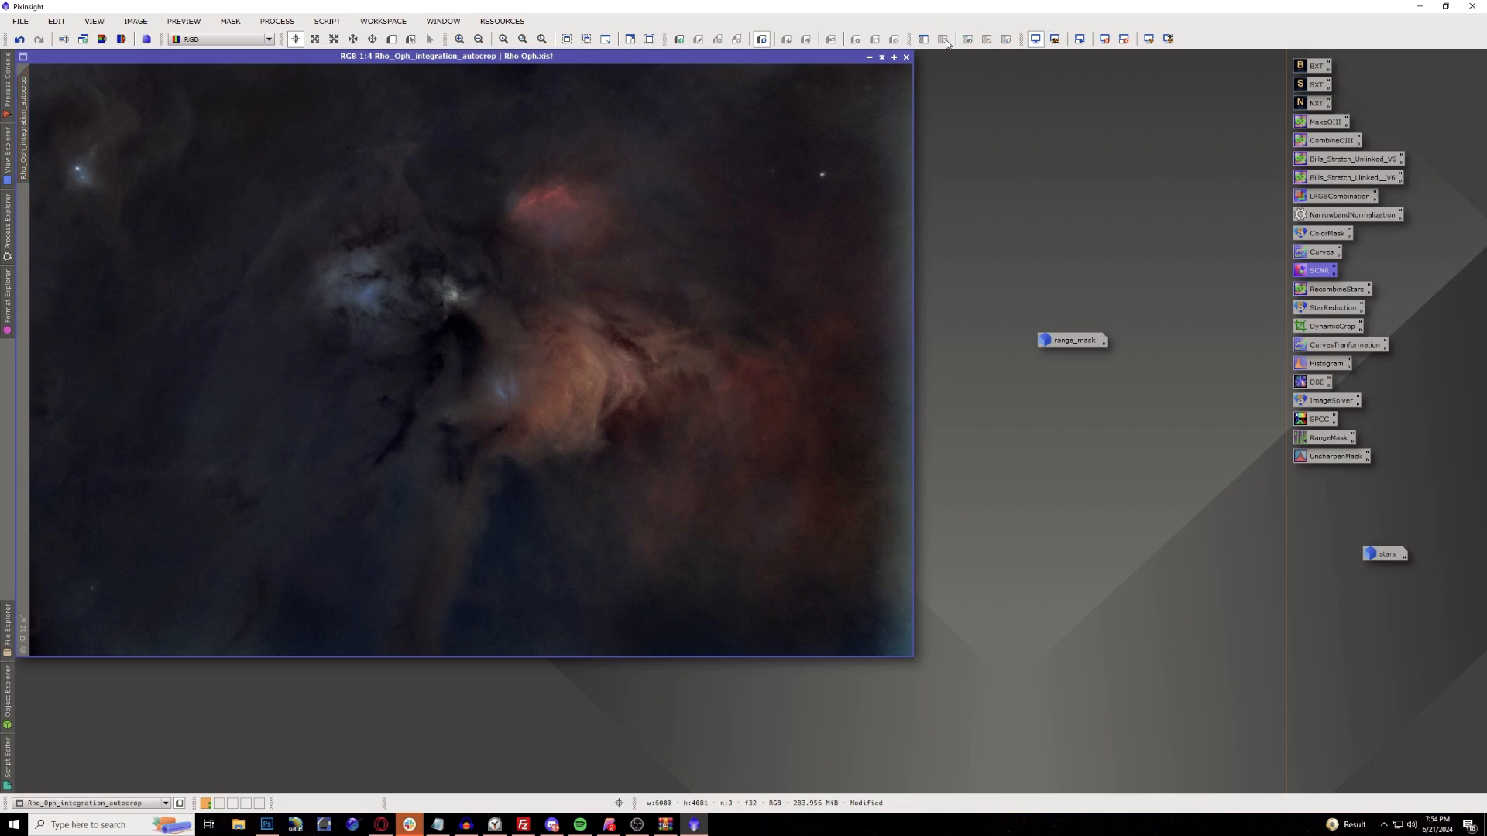
Open the ColorMask_mod script for the starless image and sample the hues of the orange and red nebula regions.
{"action": "left_click", "coordinate": [338, 25]}
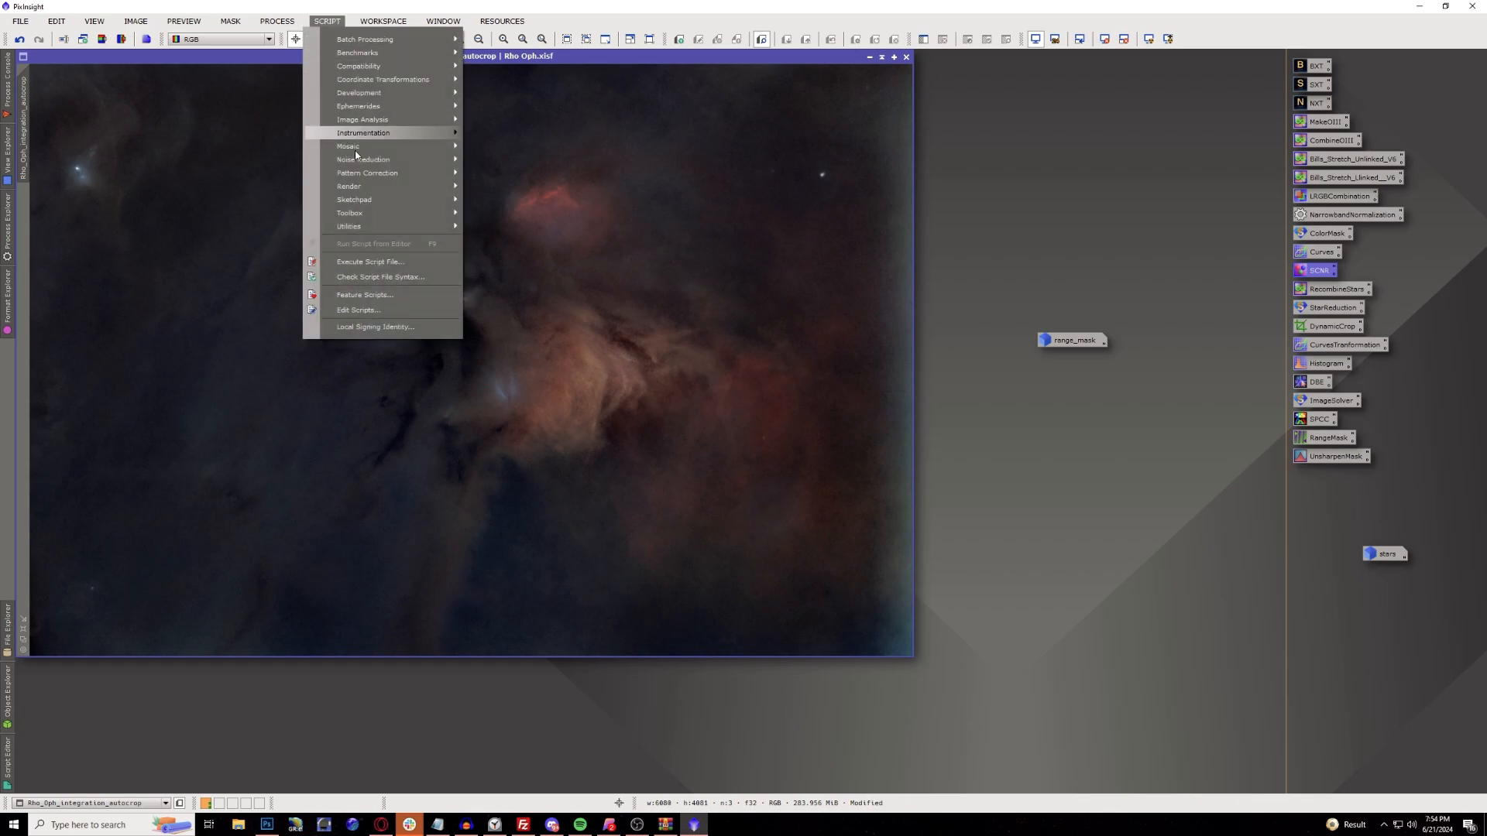
{"action": "mouse_move", "coordinate": [367, 226]}
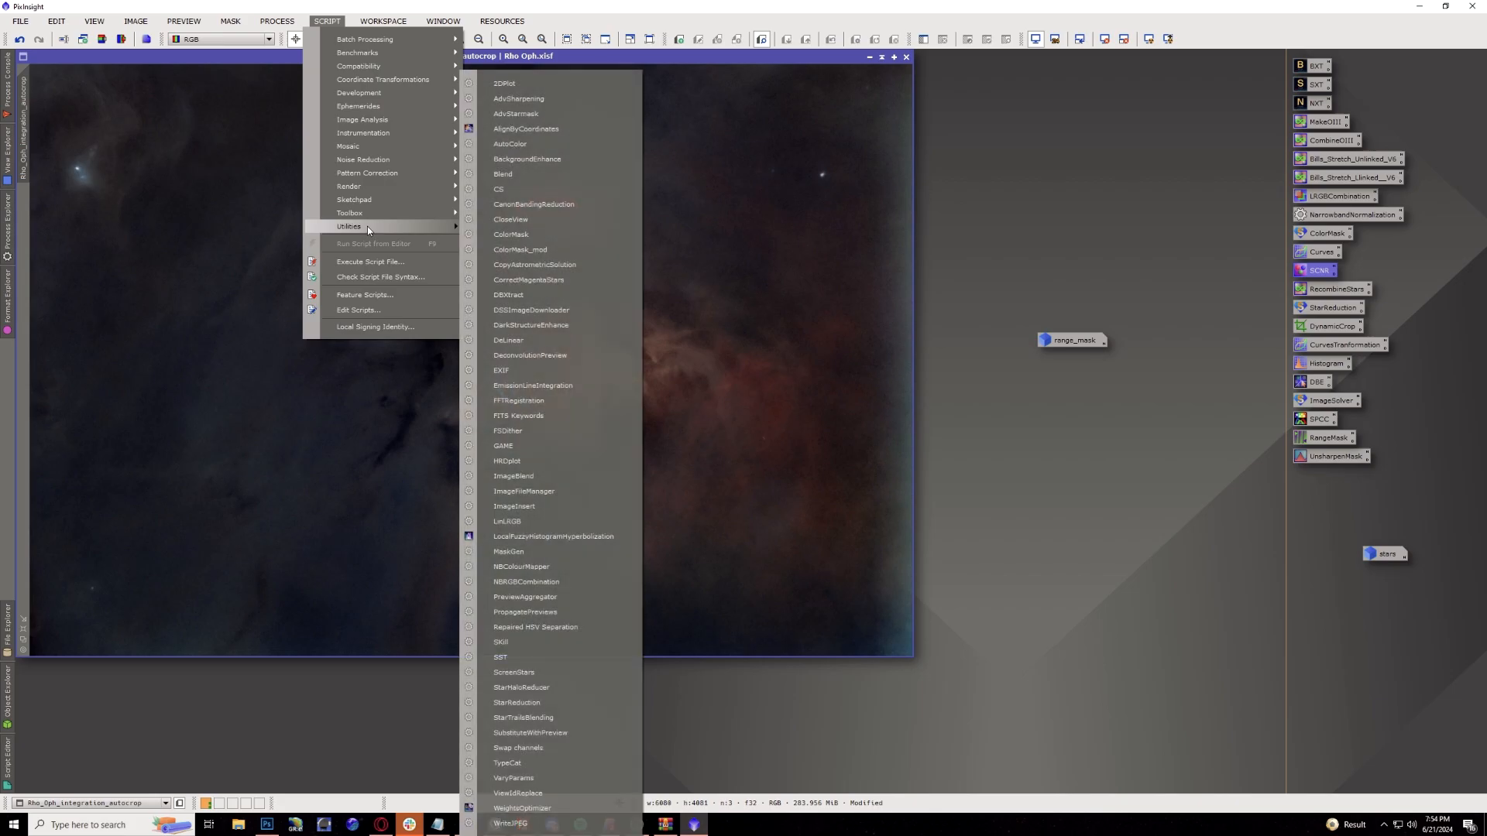
{"action": "left_click", "coordinate": [525, 258]}
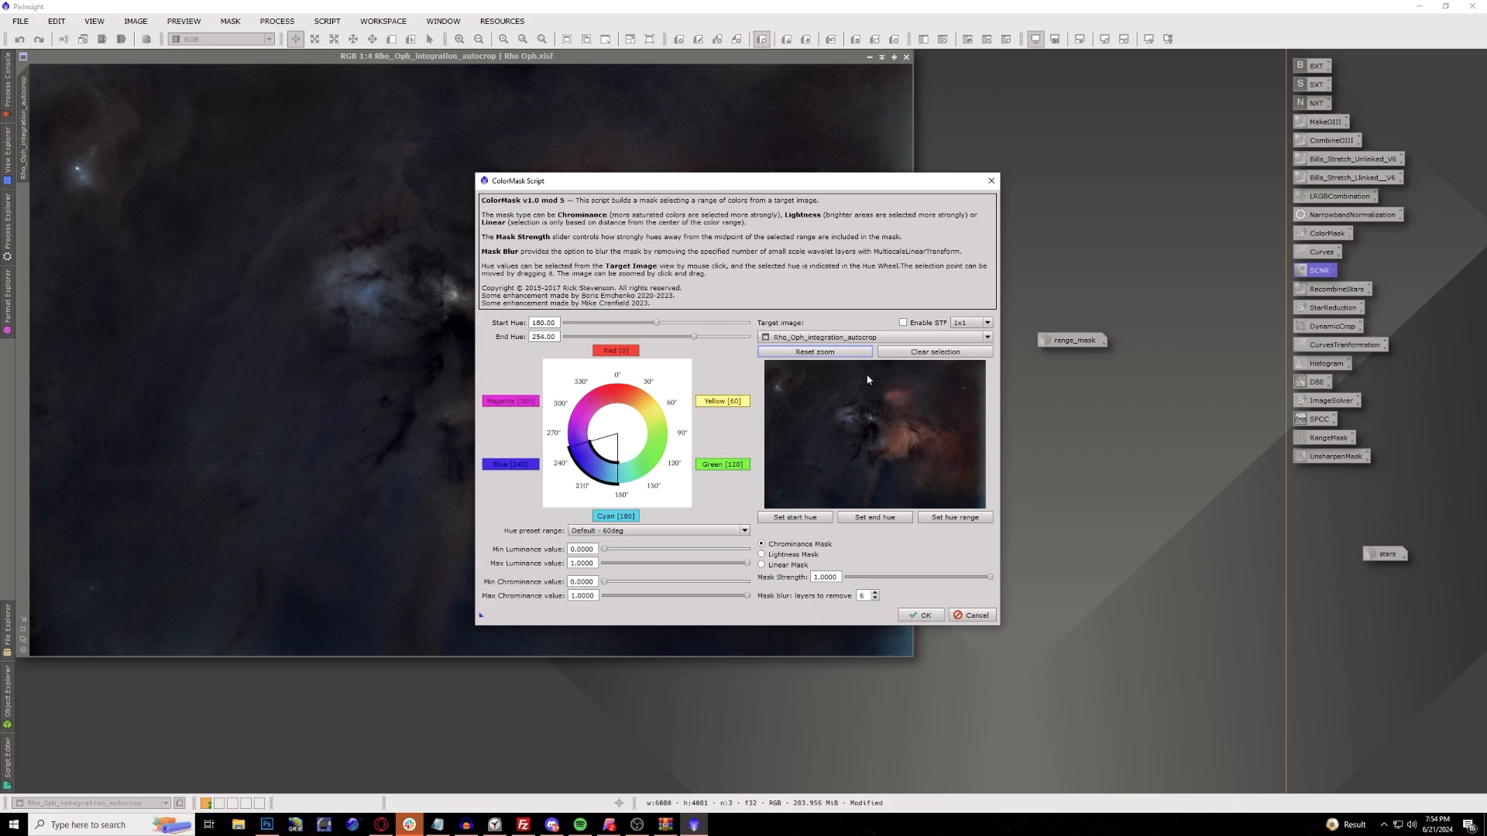
{"action": "left_click_drag", "start_coordinate": [868, 383], "coordinate": [934, 463]}
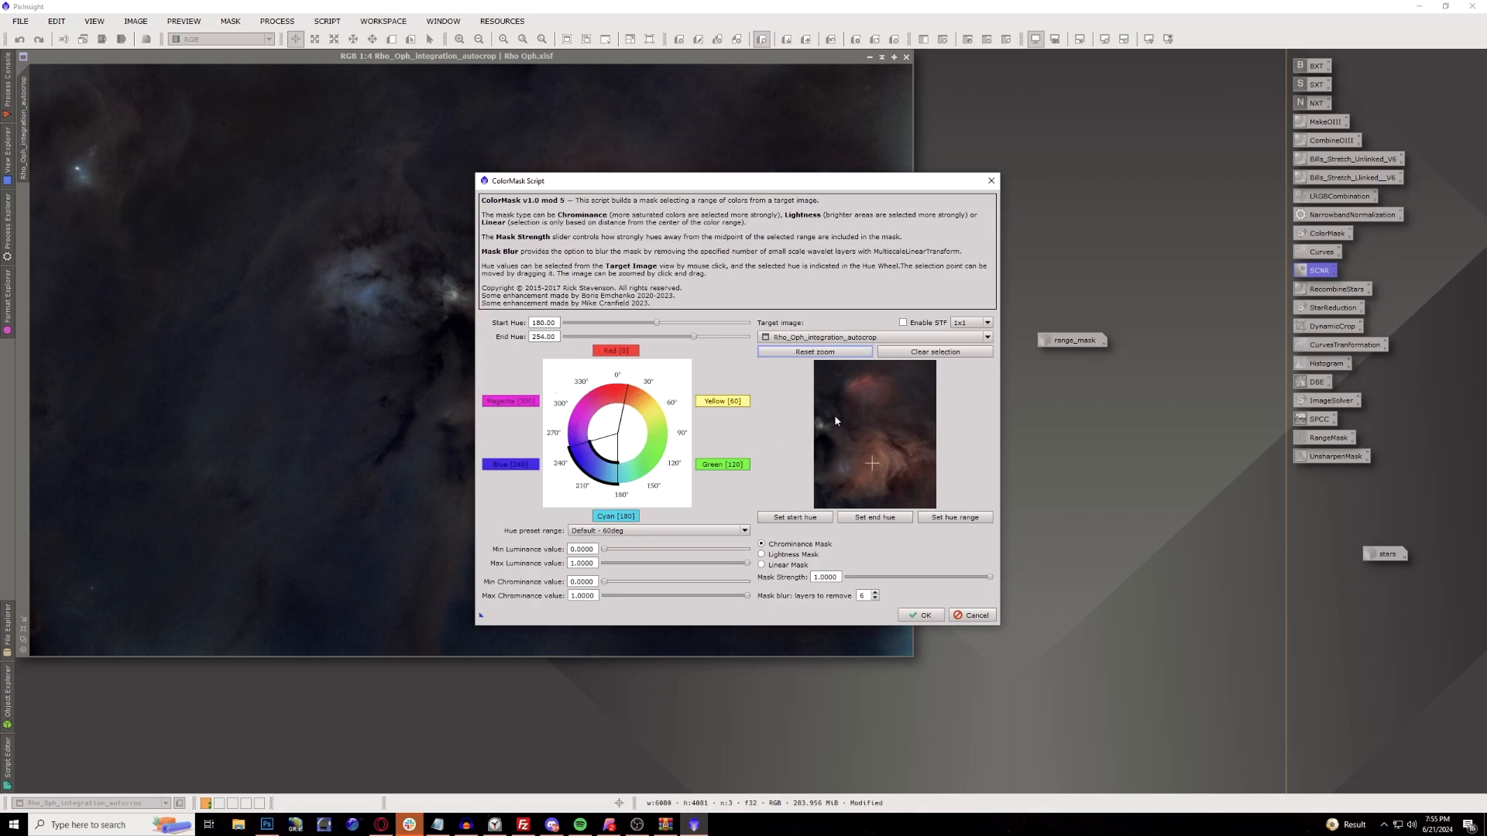
{"action": "left_click", "coordinate": [866, 379]}
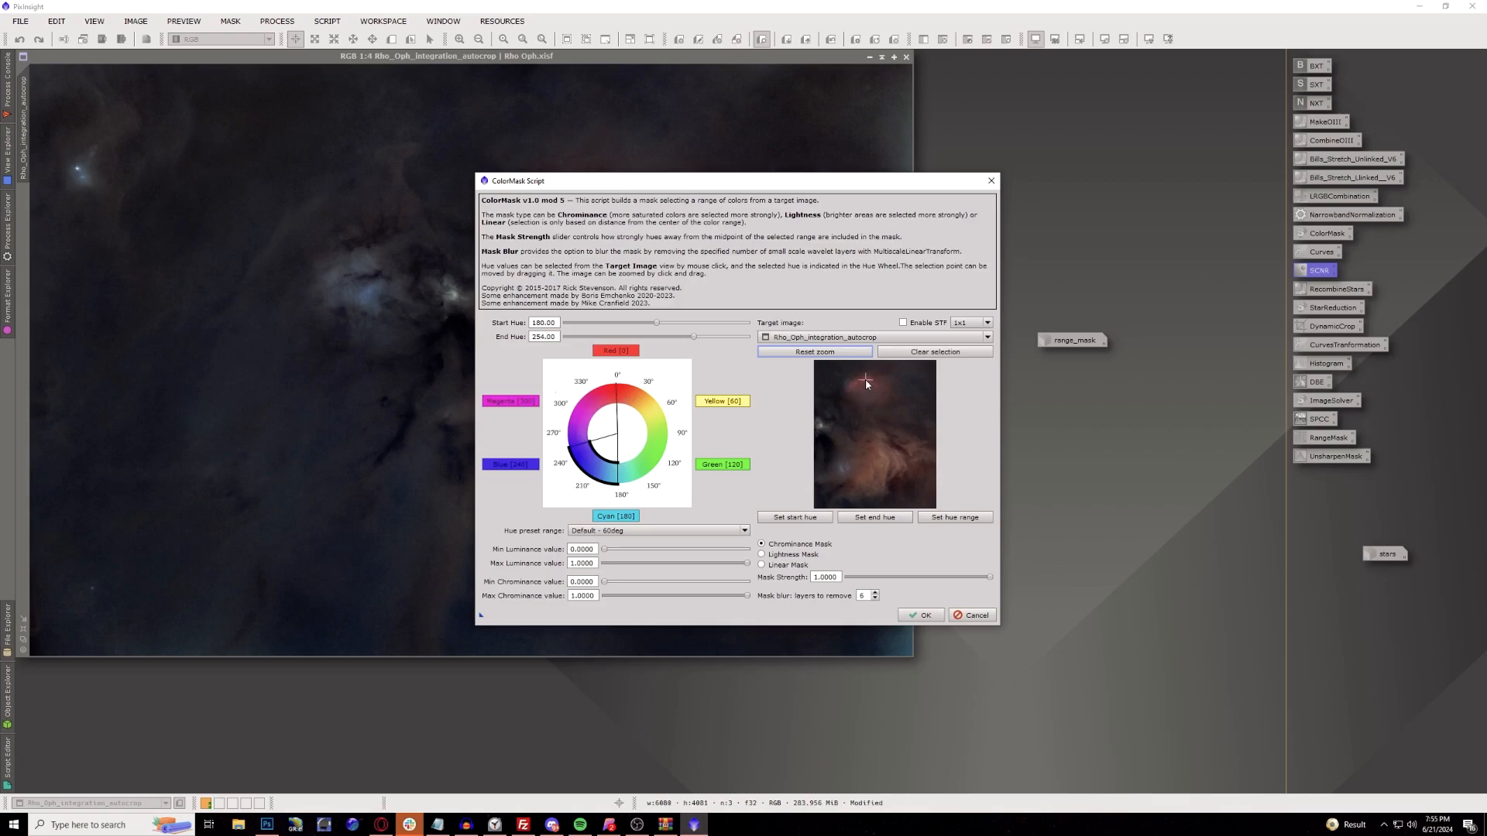
Generate a red chrominance mask with start hue 339, end hue 48, strength 1.0 and 6 blur layers.
{"action": "left_click", "coordinate": [628, 352]}
{"action": "left_click_drag", "start_coordinate": [731, 322], "coordinate": [736, 326]}
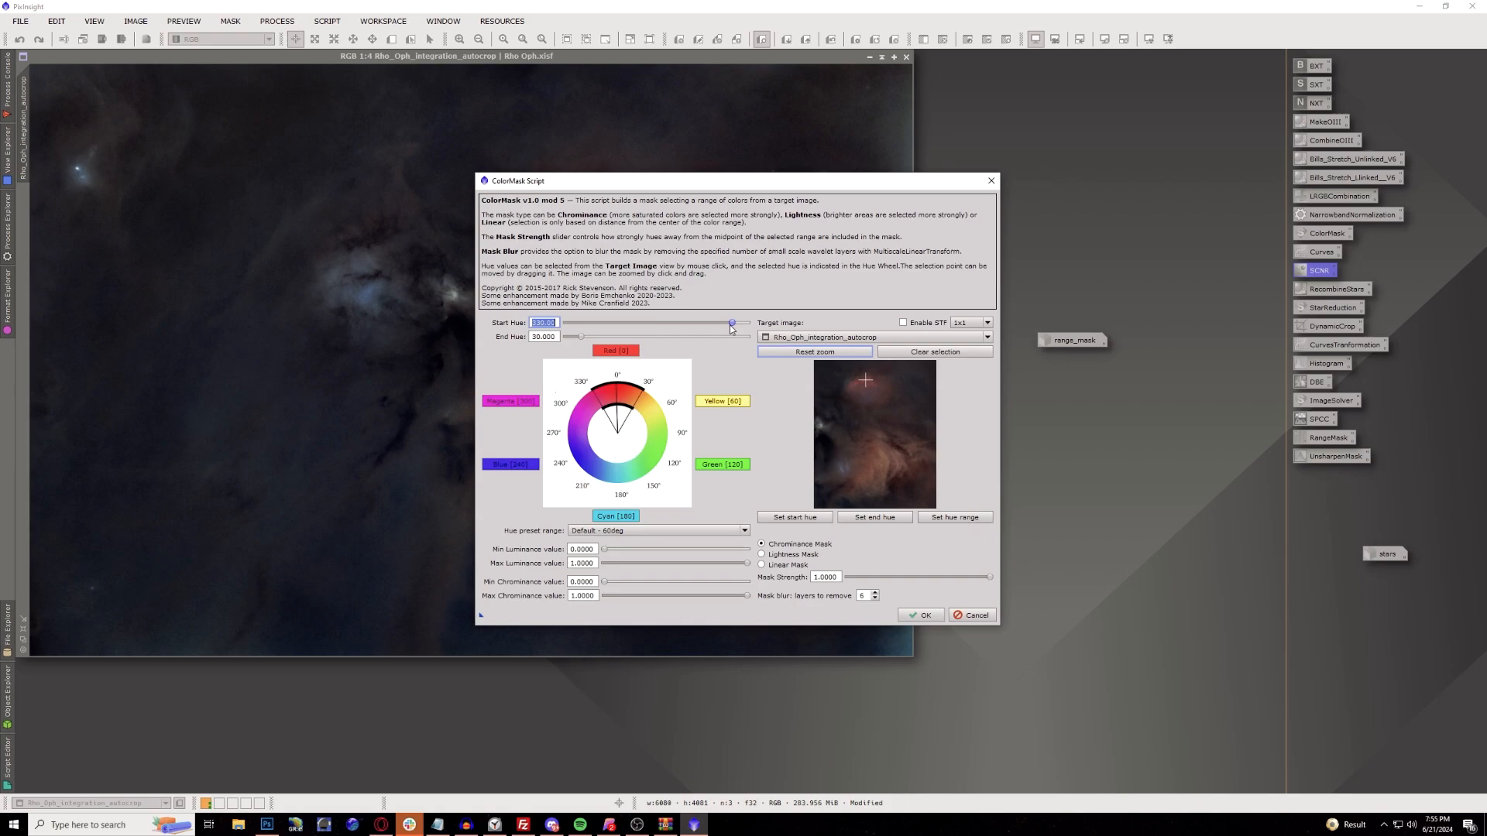
{"action": "left_click_drag", "start_coordinate": [581, 338], "coordinate": [591, 342]}
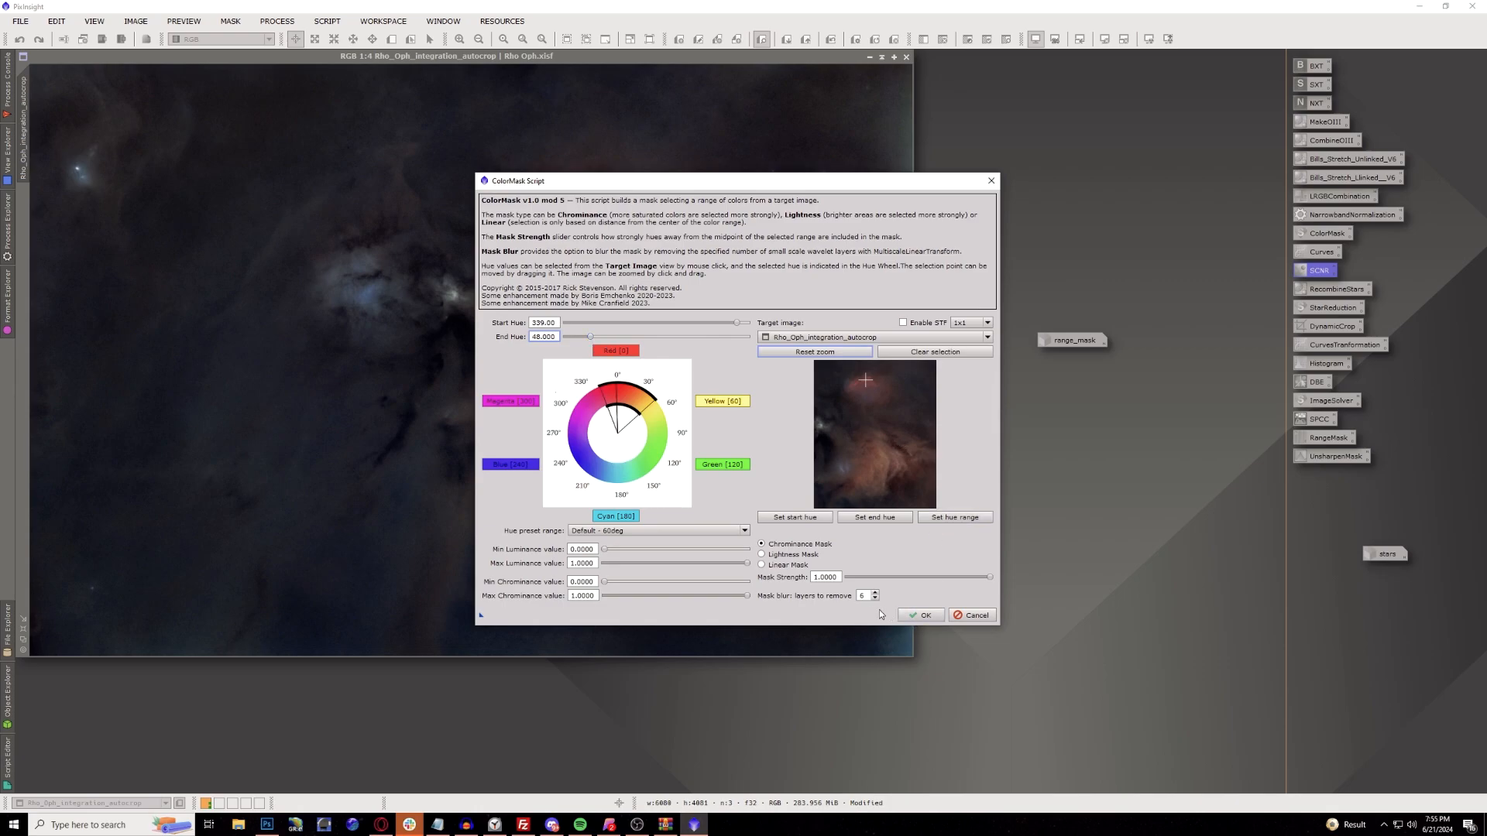
{"action": "left_click", "coordinate": [924, 619]}
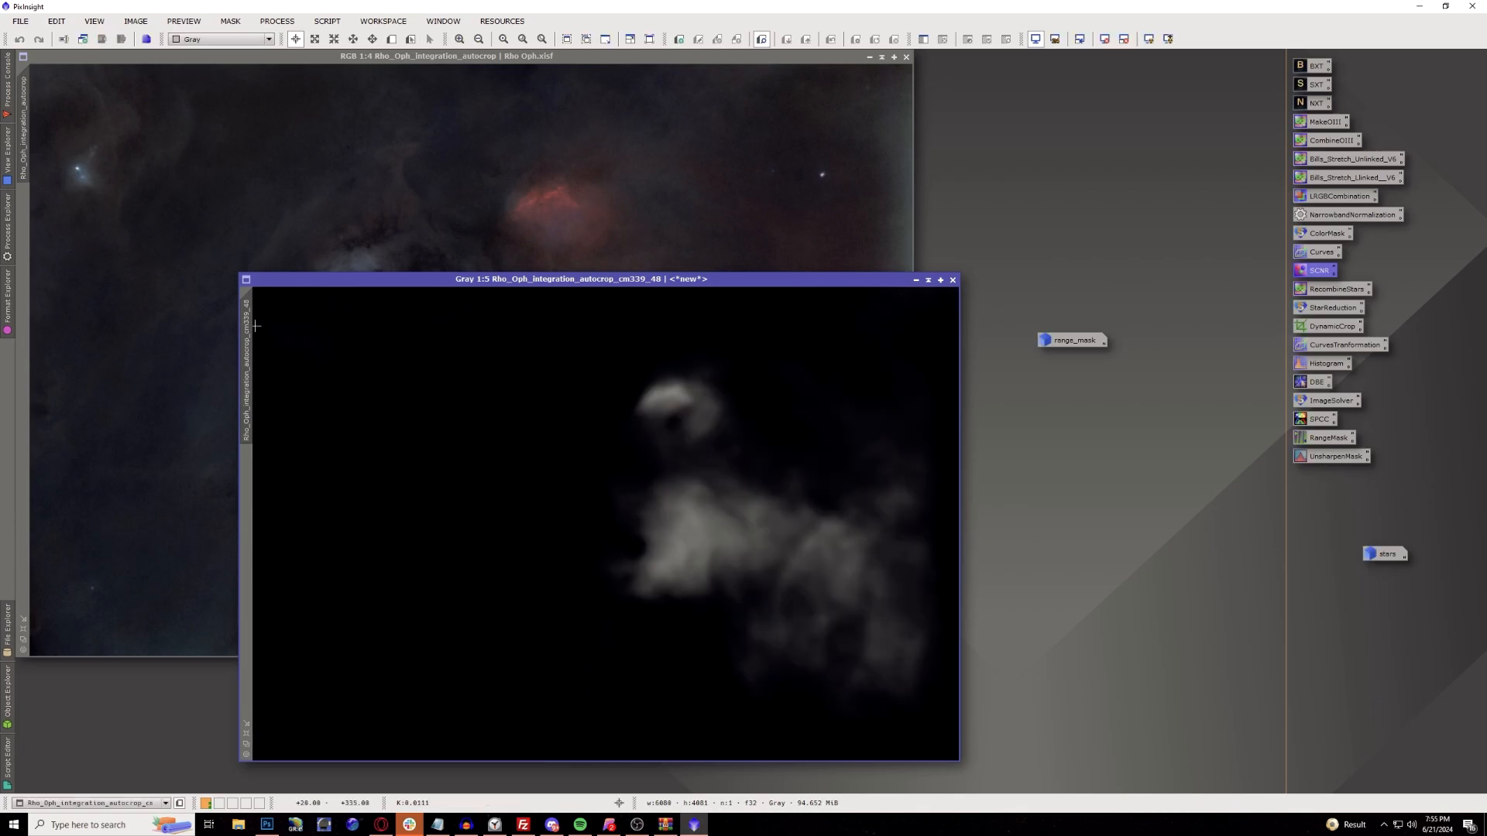
Mask the starless image with the red color mask and apply a saturation curve raised to 0.559 at input 0.416, resetting the curves.
{"action": "left_click", "coordinate": [183, 72]}
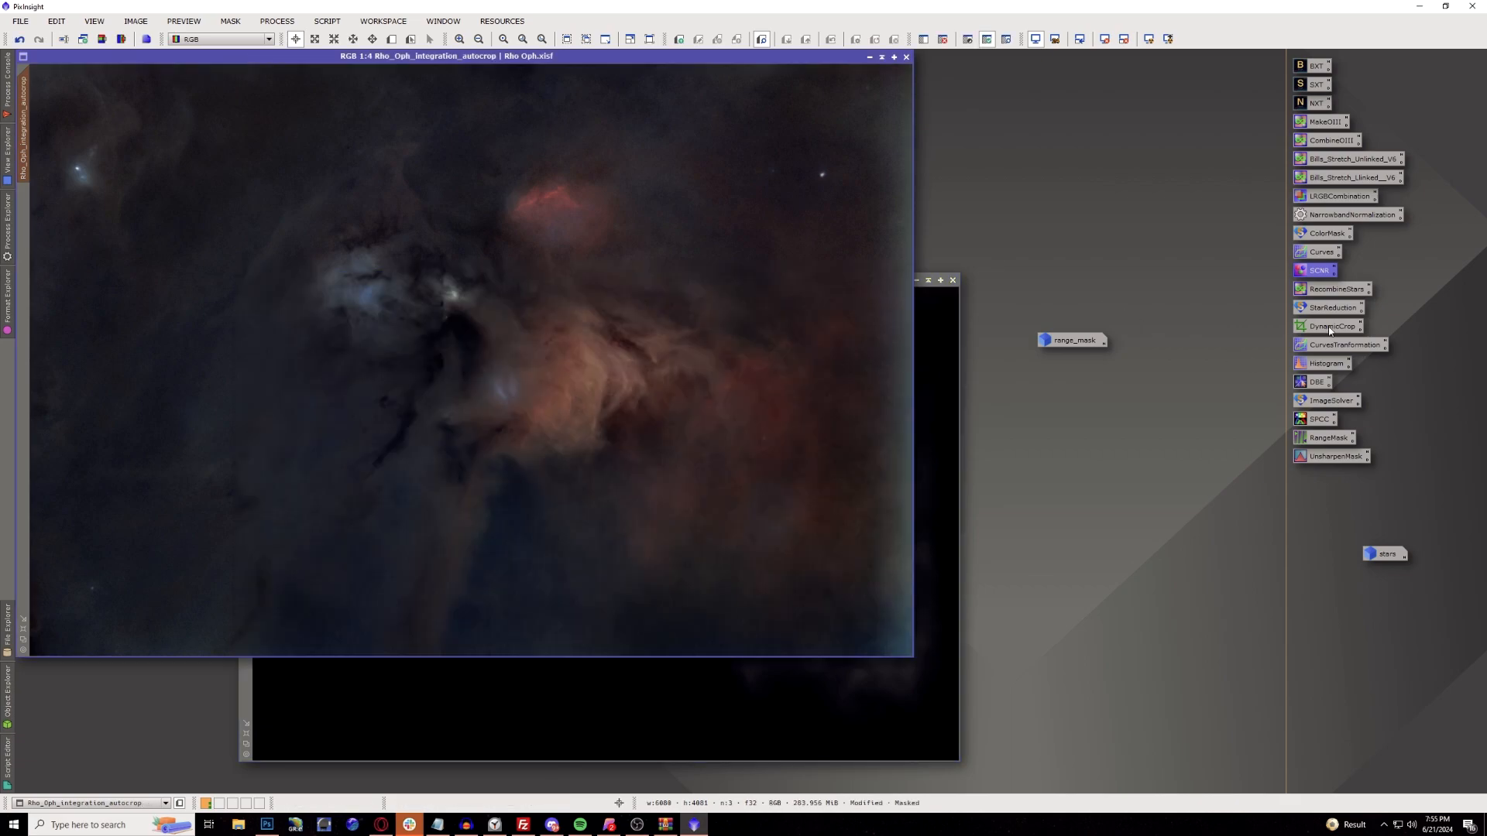
{"action": "double_click", "coordinate": [1342, 345]}
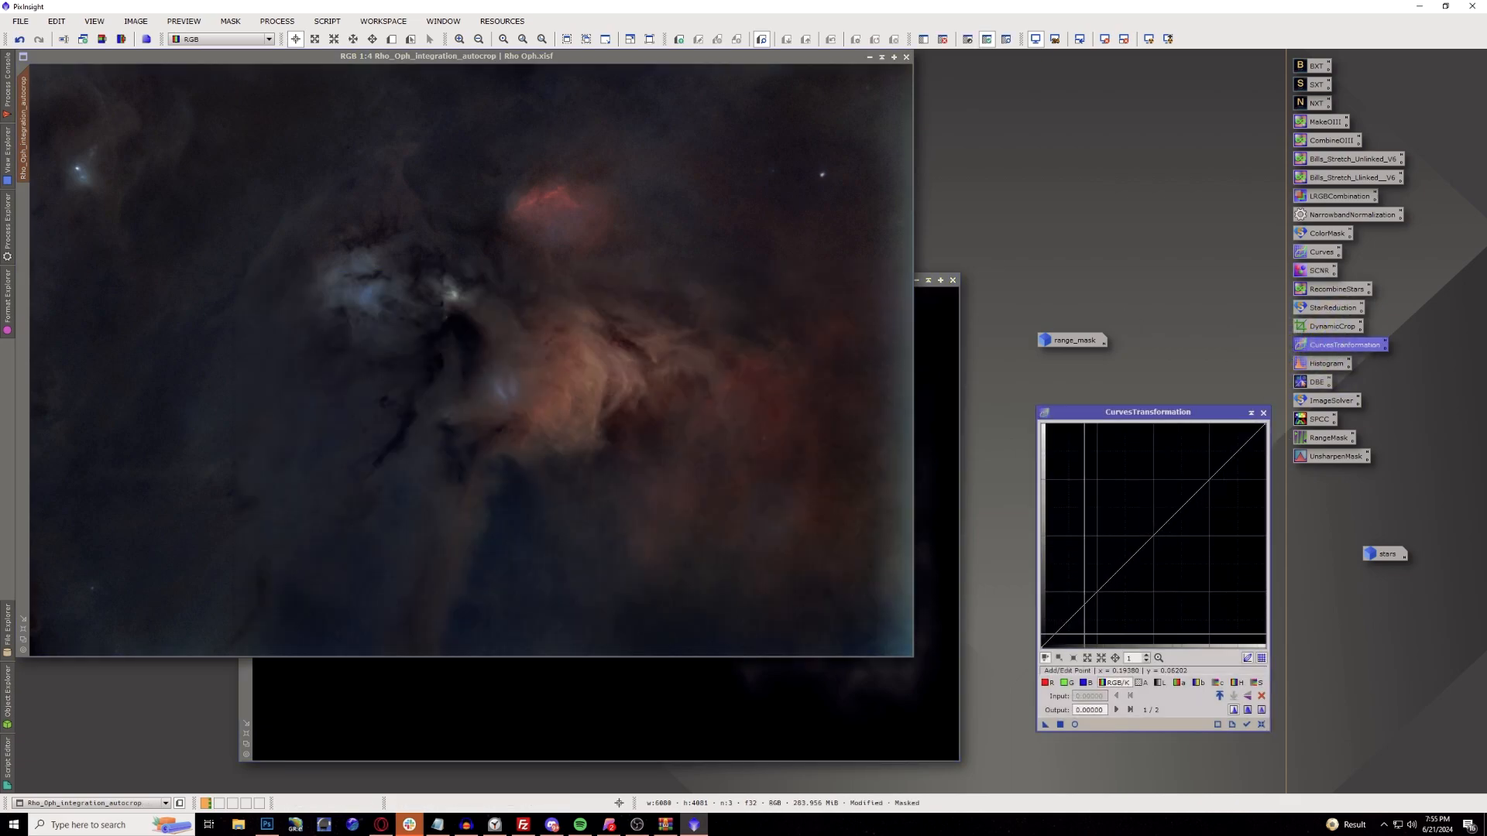
{"action": "left_click", "coordinate": [1075, 725]}
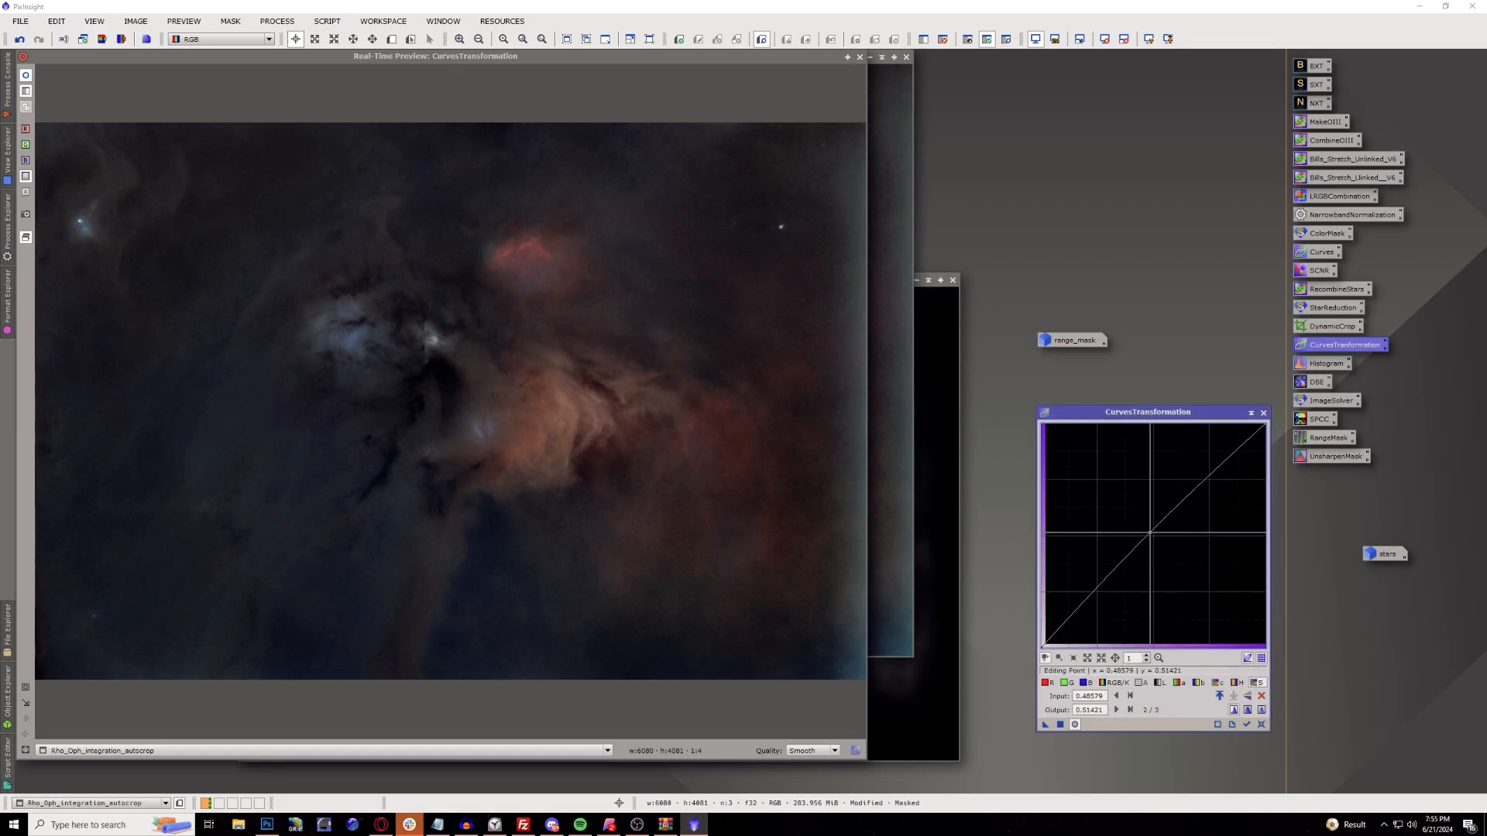
{"action": "left_click_drag", "start_coordinate": [1145, 546], "coordinate": [1134, 523]}
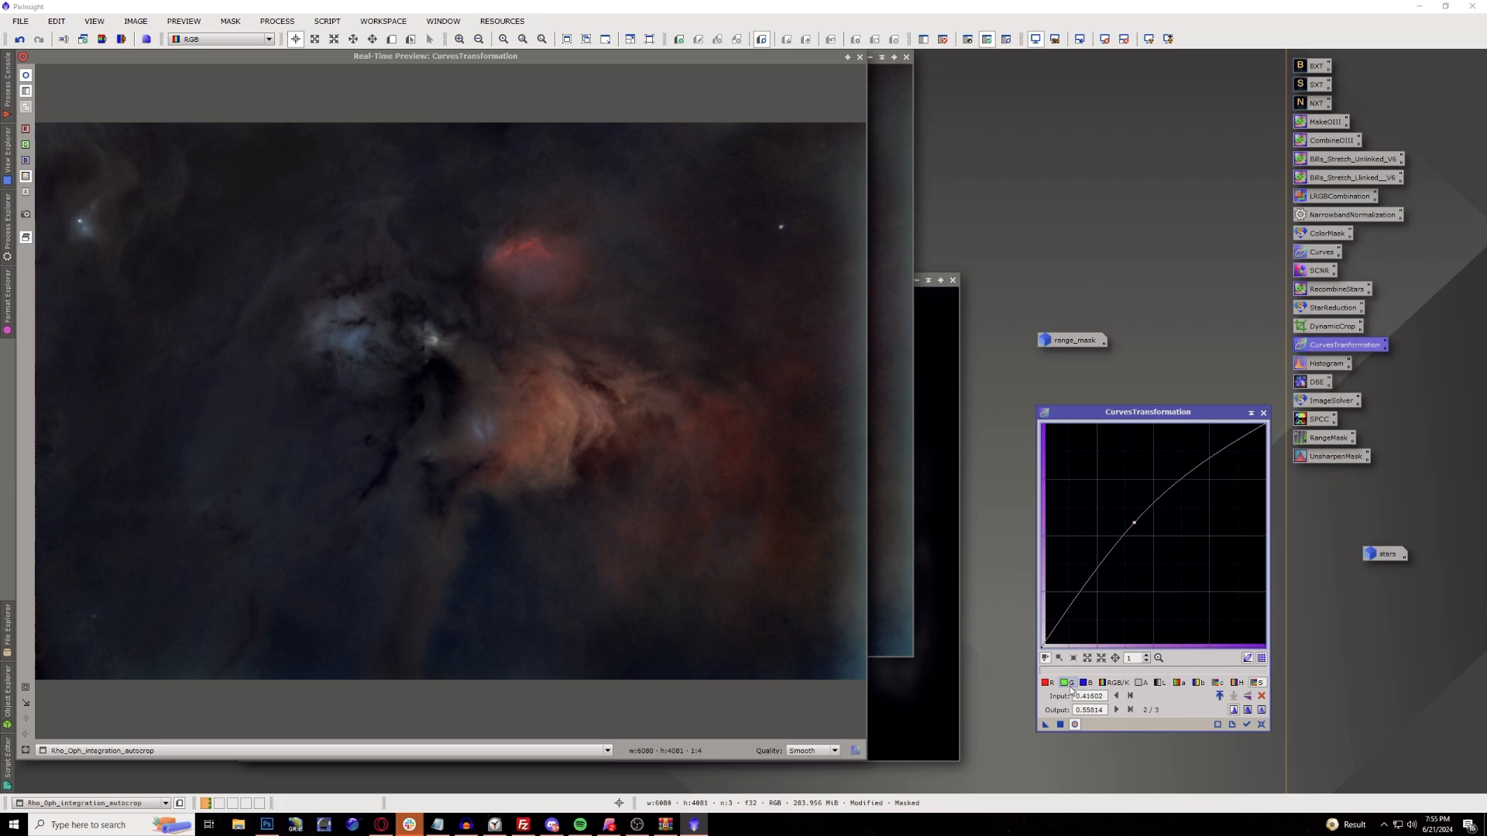
{"action": "left_click", "coordinate": [1061, 724]}
{"action": "left_click", "coordinate": [1262, 724]}
Raise the saturation curve's midtones again and lift the red curve to 0.540 at input 0.468.
{"action": "left_click", "coordinate": [1138, 523]}
{"action": "left_click_drag", "start_coordinate": [1137, 523], "coordinate": [1143, 523]}
{"action": "left_click", "coordinate": [1048, 683]}
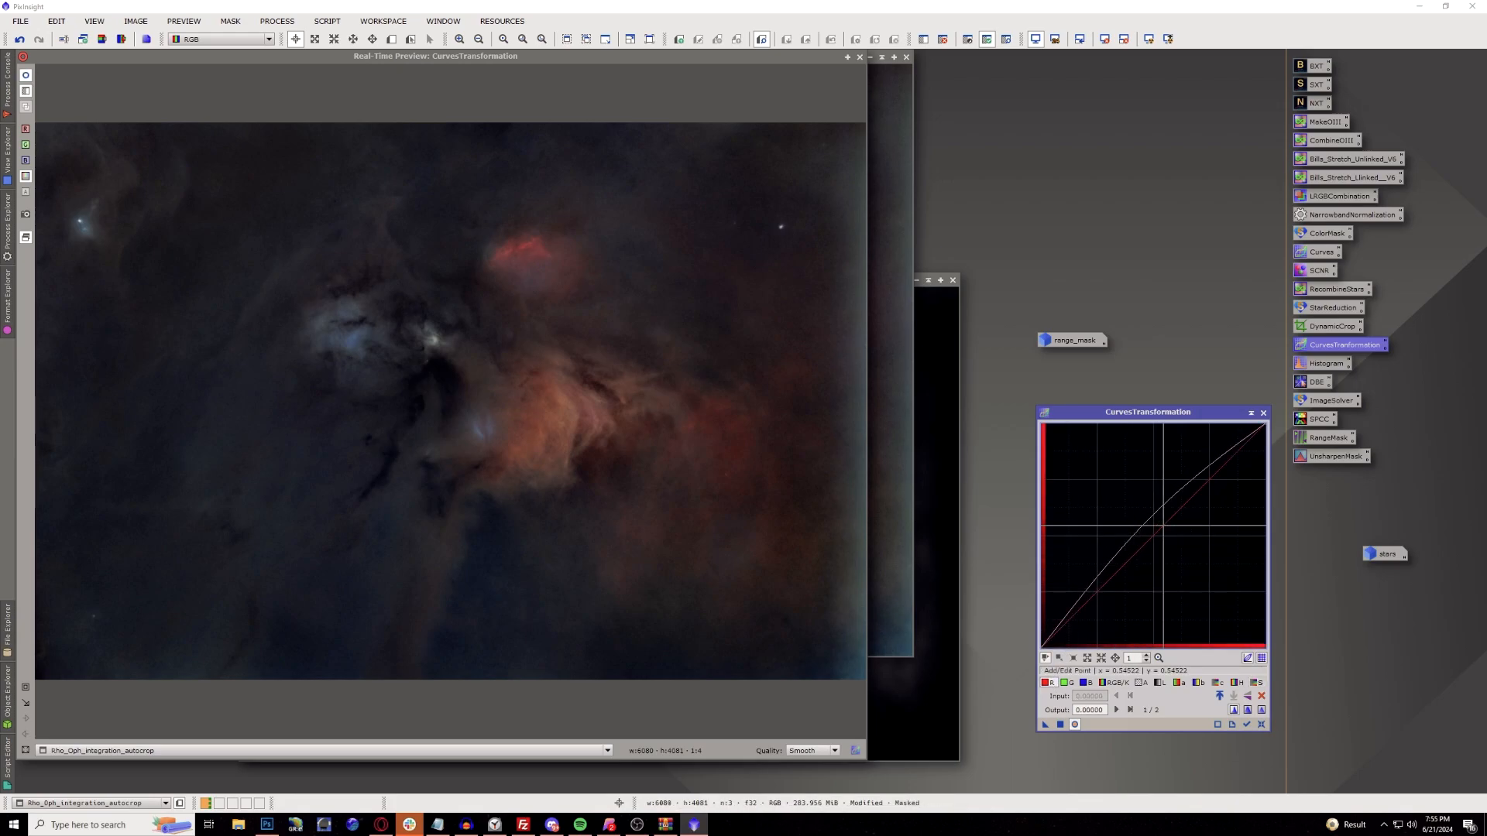
{"action": "left_click", "coordinate": [1145, 526]}
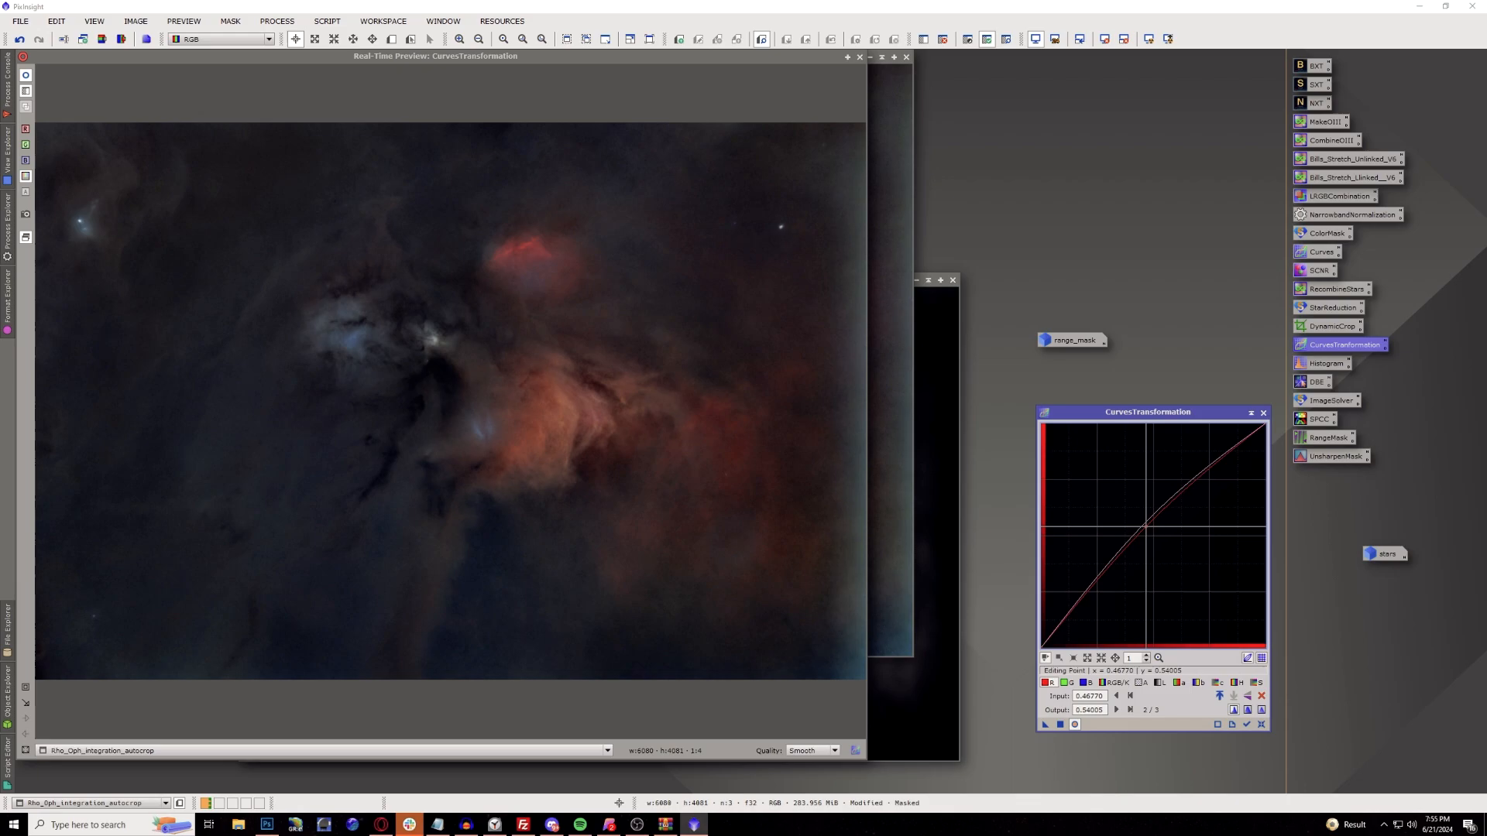
Lower the green curve to 0.488 at 0.514 and the blue to 0.481 at 0.522, and apply the curves before resetting them.
{"action": "left_click", "coordinate": [1067, 683]}
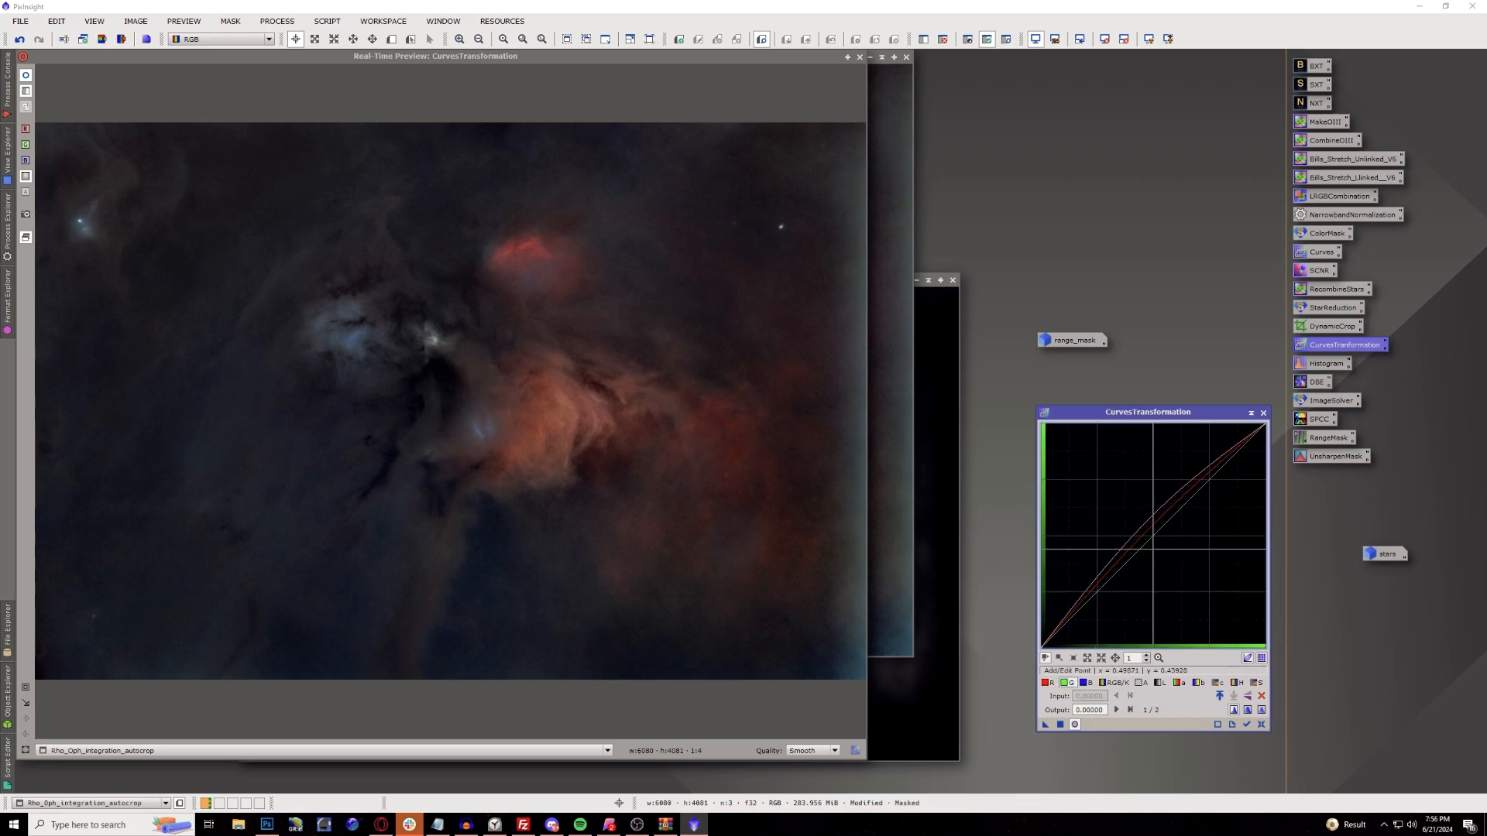
{"action": "left_click", "coordinate": [1157, 537]}
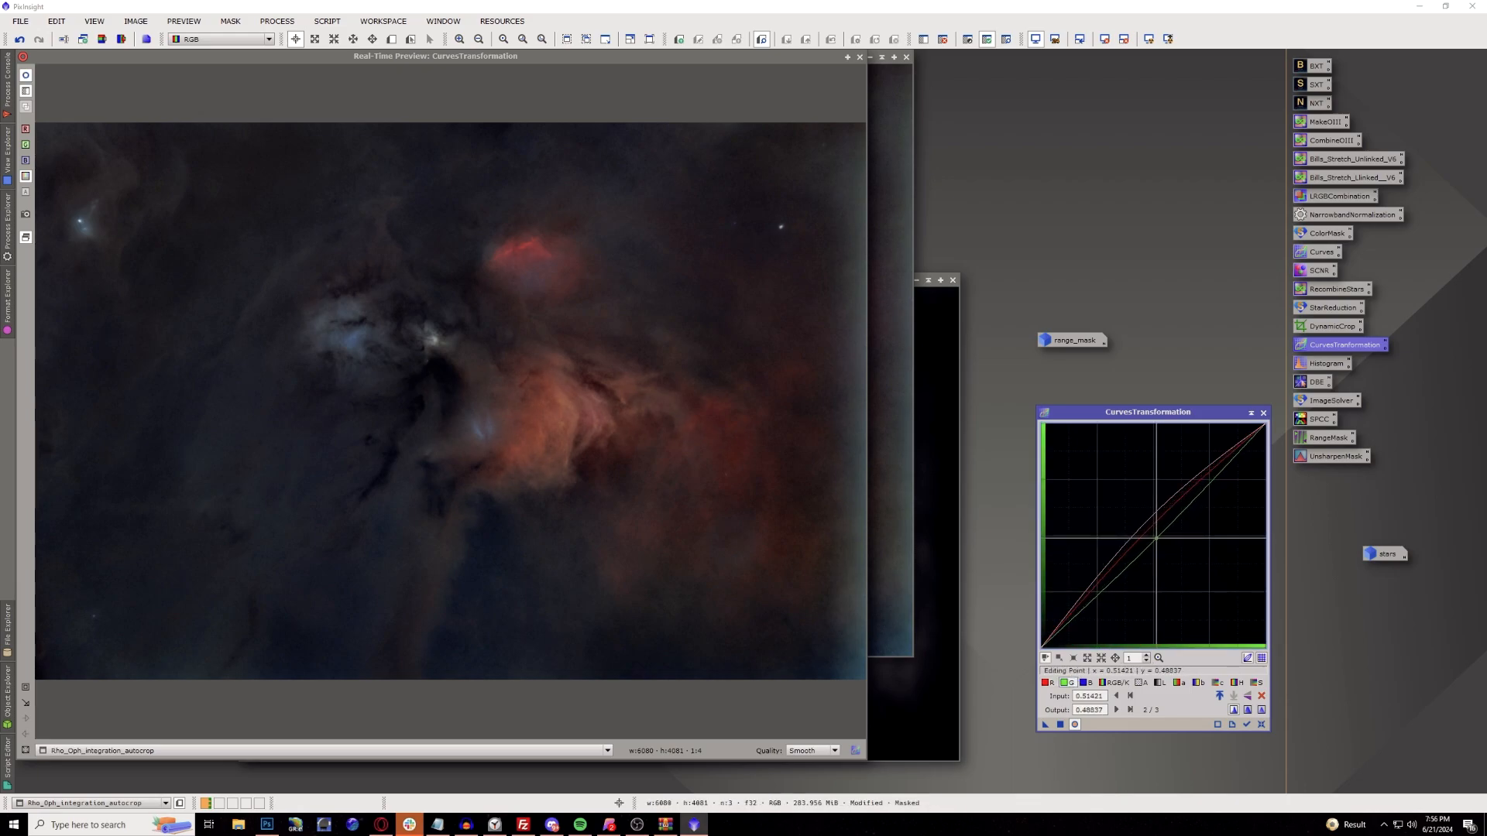
{"action": "left_click", "coordinate": [1085, 683]}
{"action": "left_click", "coordinate": [1151, 535]}
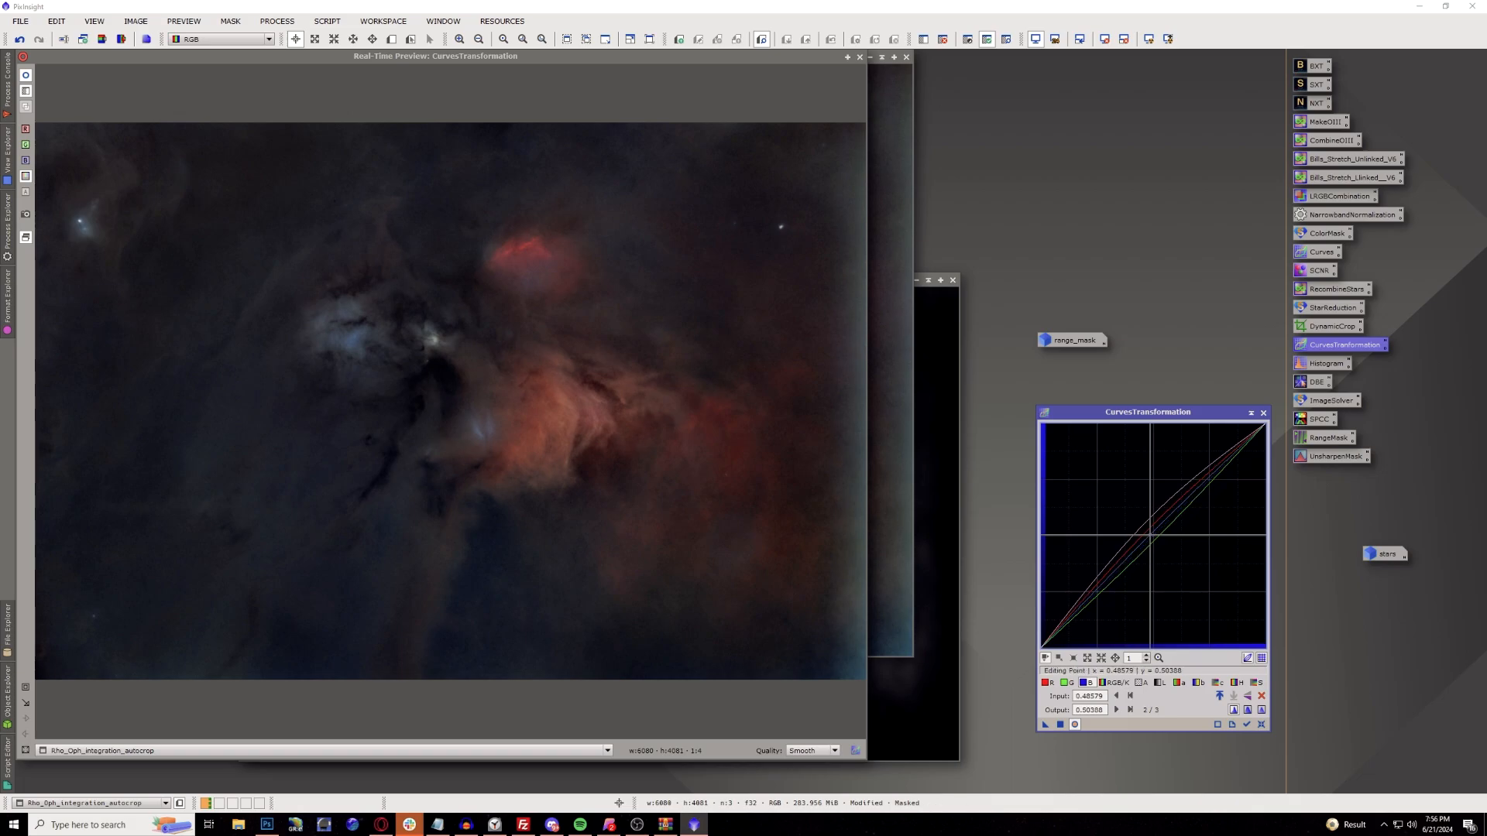
{"action": "left_click_drag", "start_coordinate": [1151, 534], "coordinate": [1157, 540]}
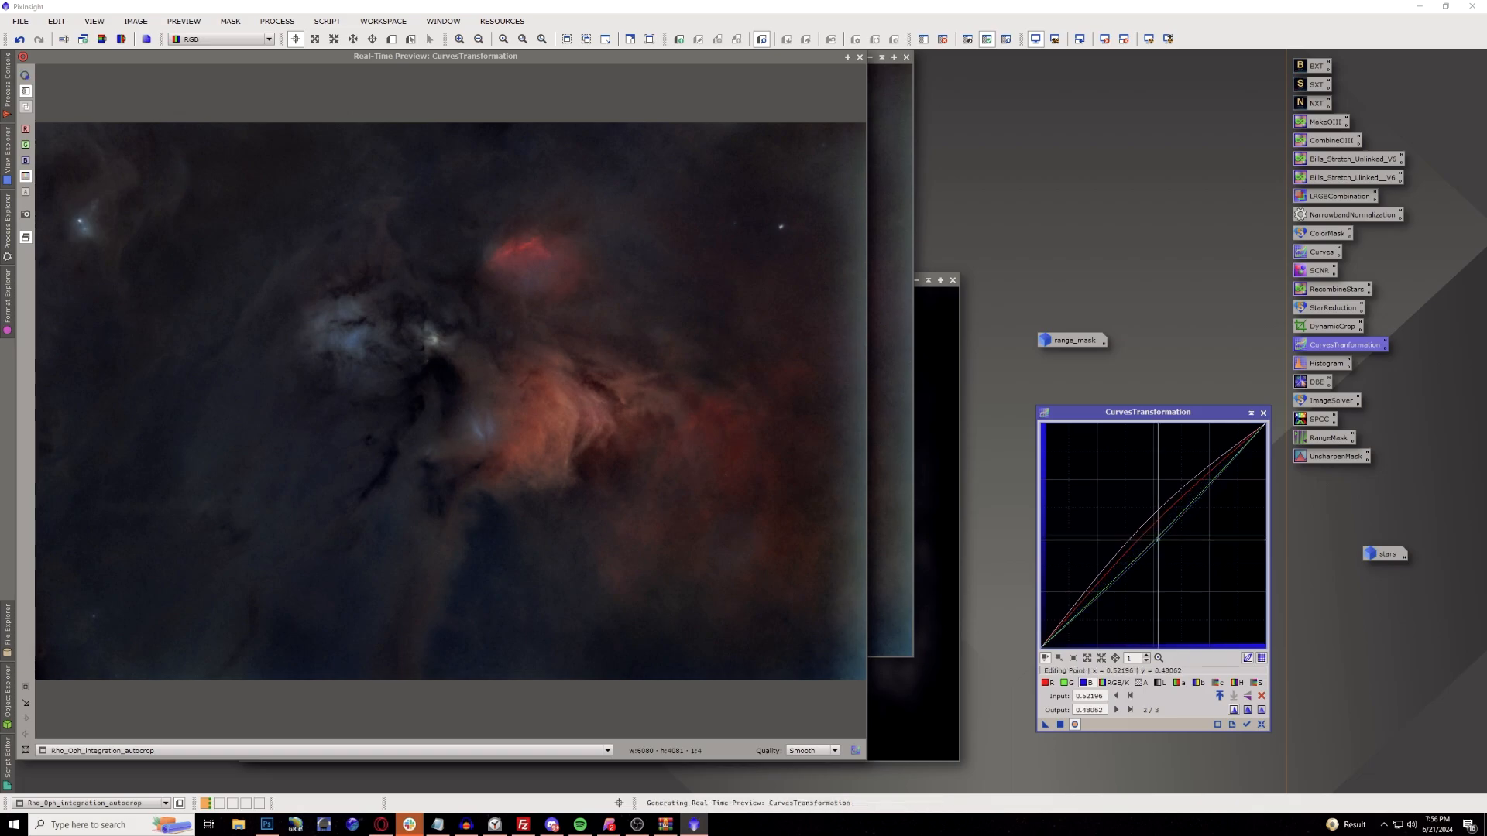
{"action": "left_click", "coordinate": [1061, 725]}
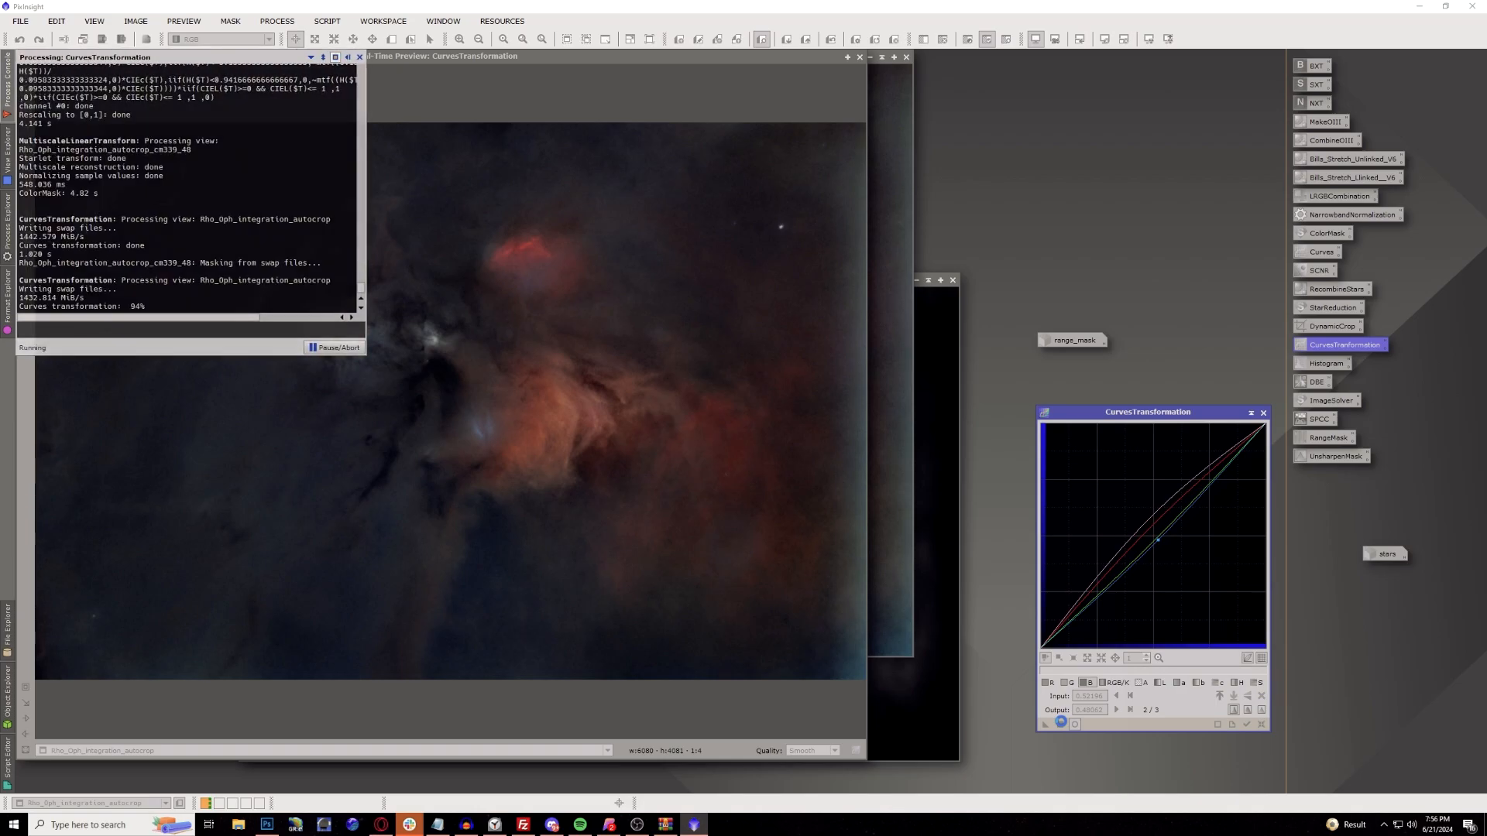
{"action": "left_click", "coordinate": [1261, 727]}
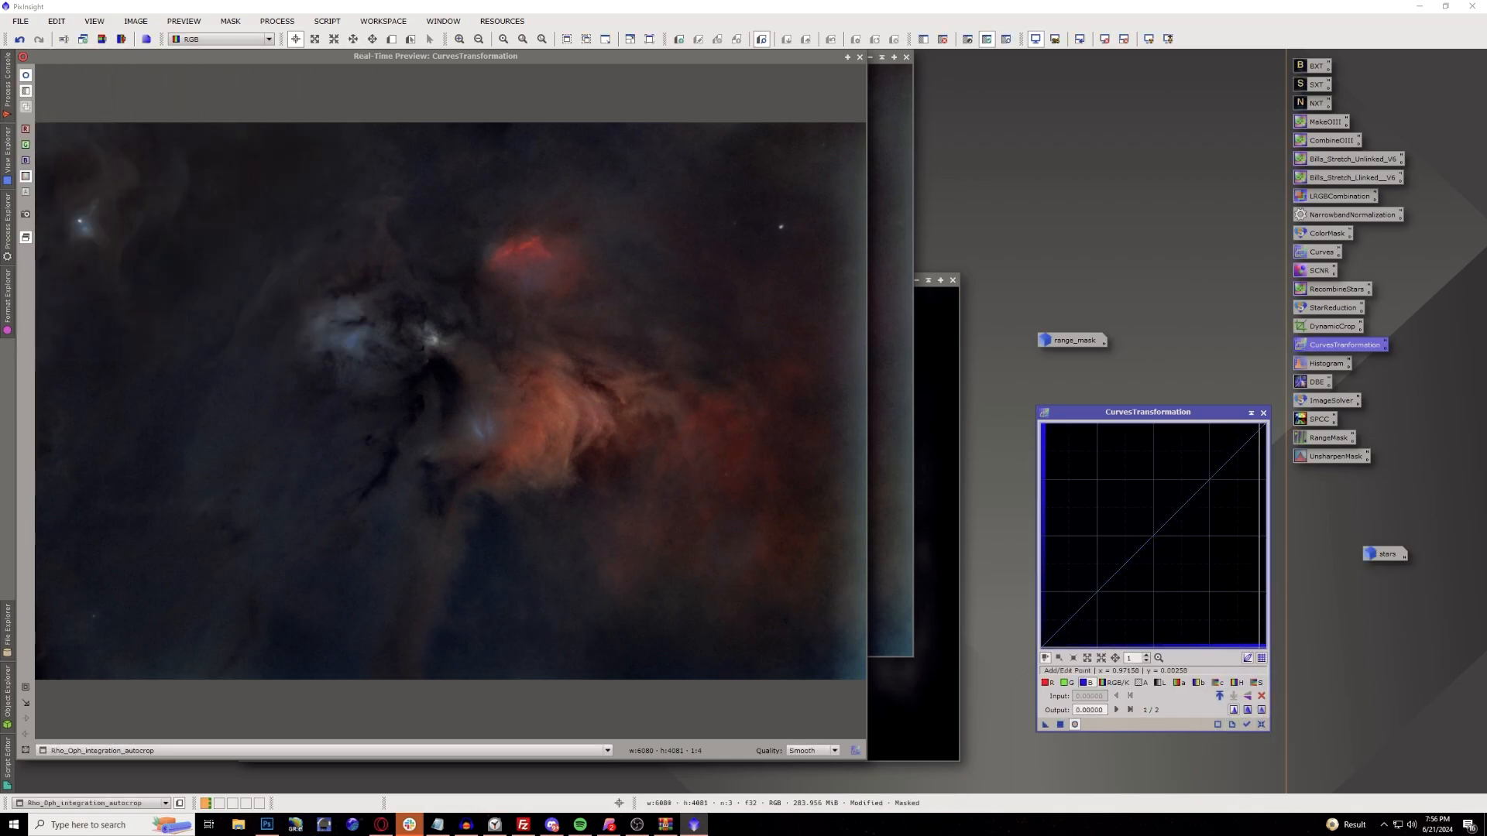
Apply another saturation boost to the masked reds with a curve point at input 0.455, output 0.537, and close CurvesTransformation and its preview.
{"action": "left_click", "coordinate": [1256, 682]}
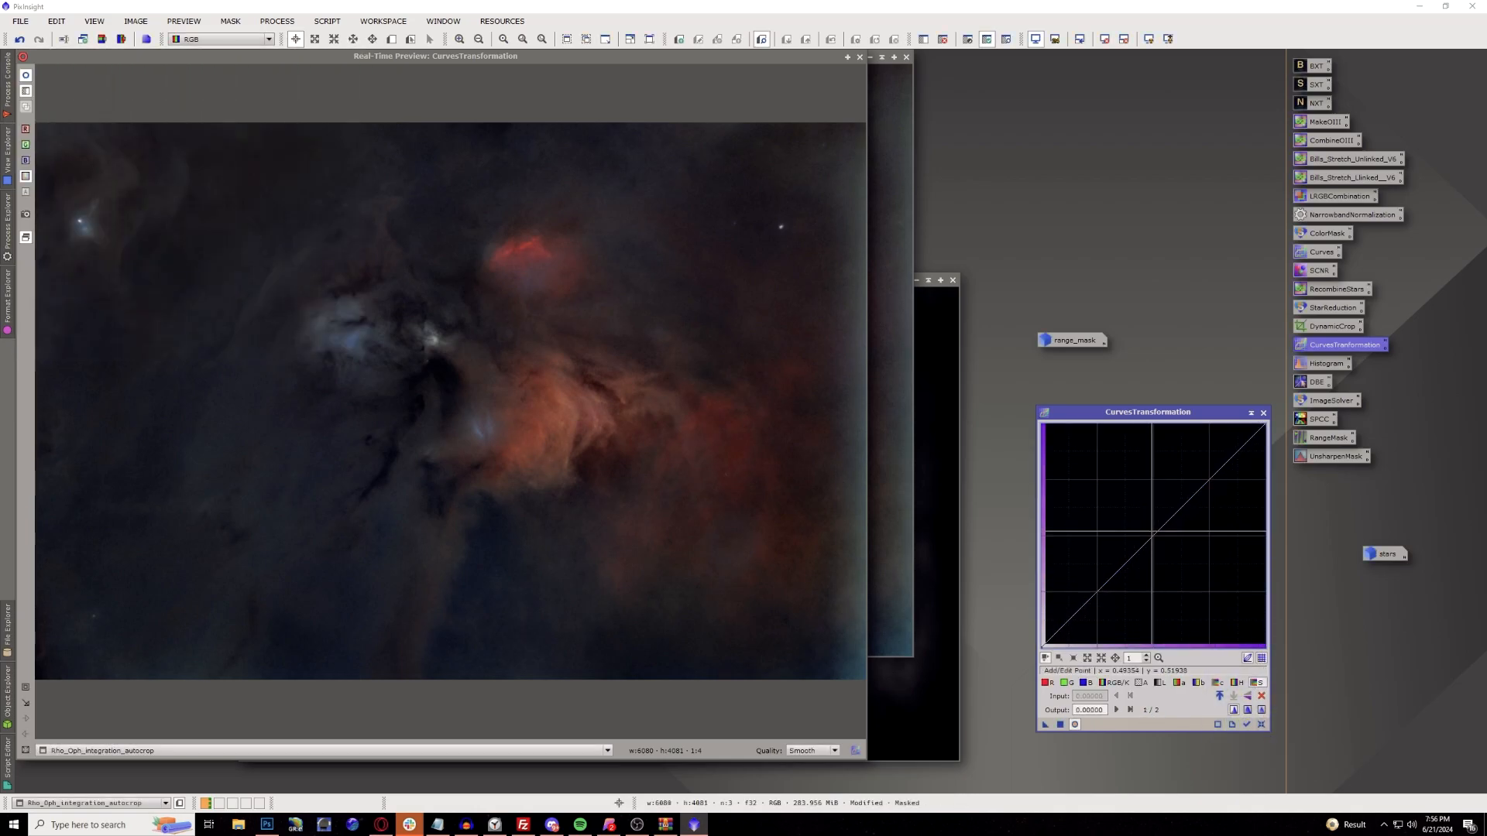
{"action": "left_click", "coordinate": [1146, 526]}
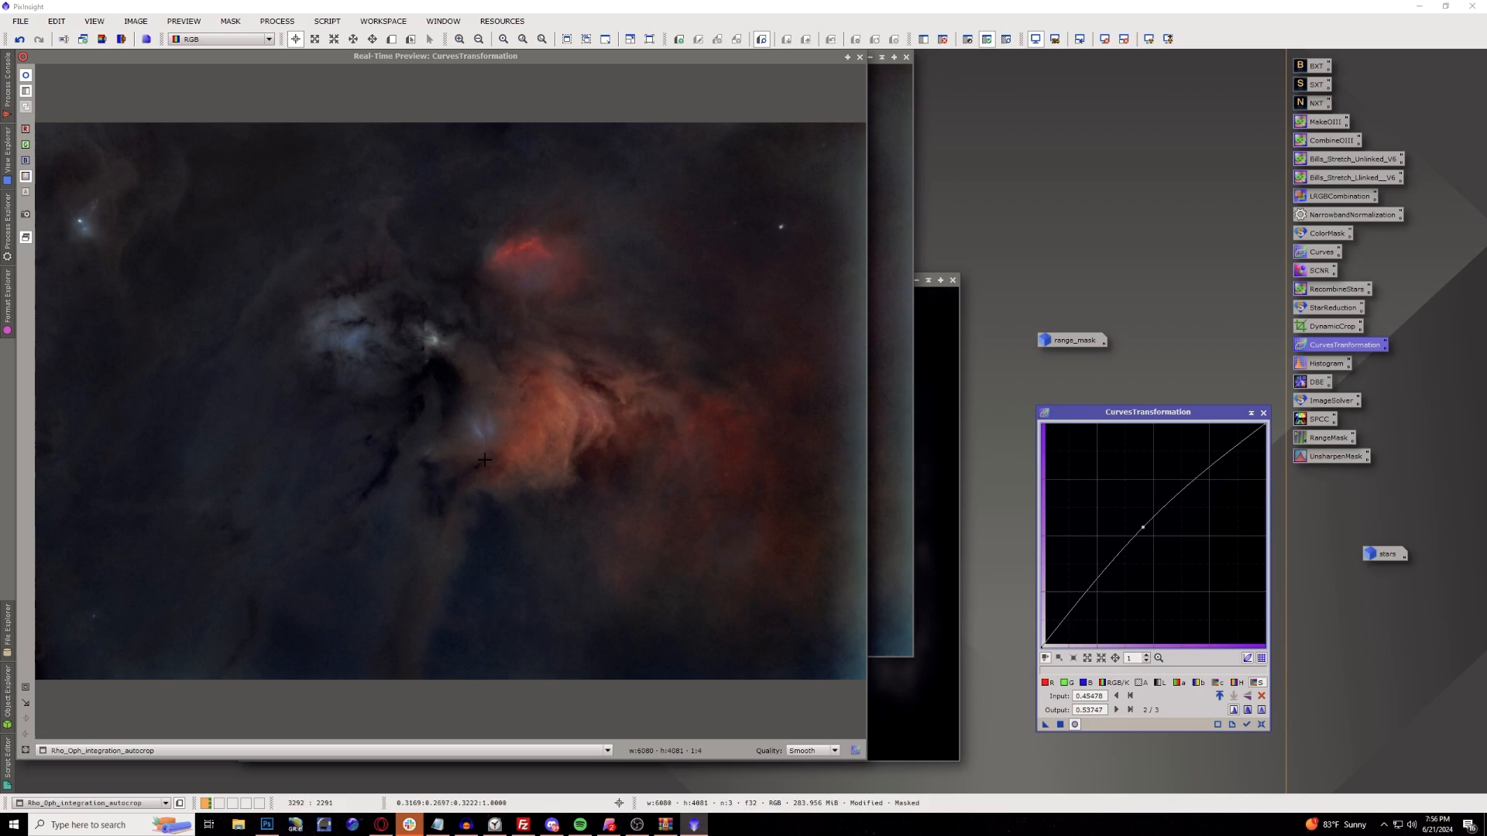
{"action": "left_click", "coordinate": [1060, 725]}
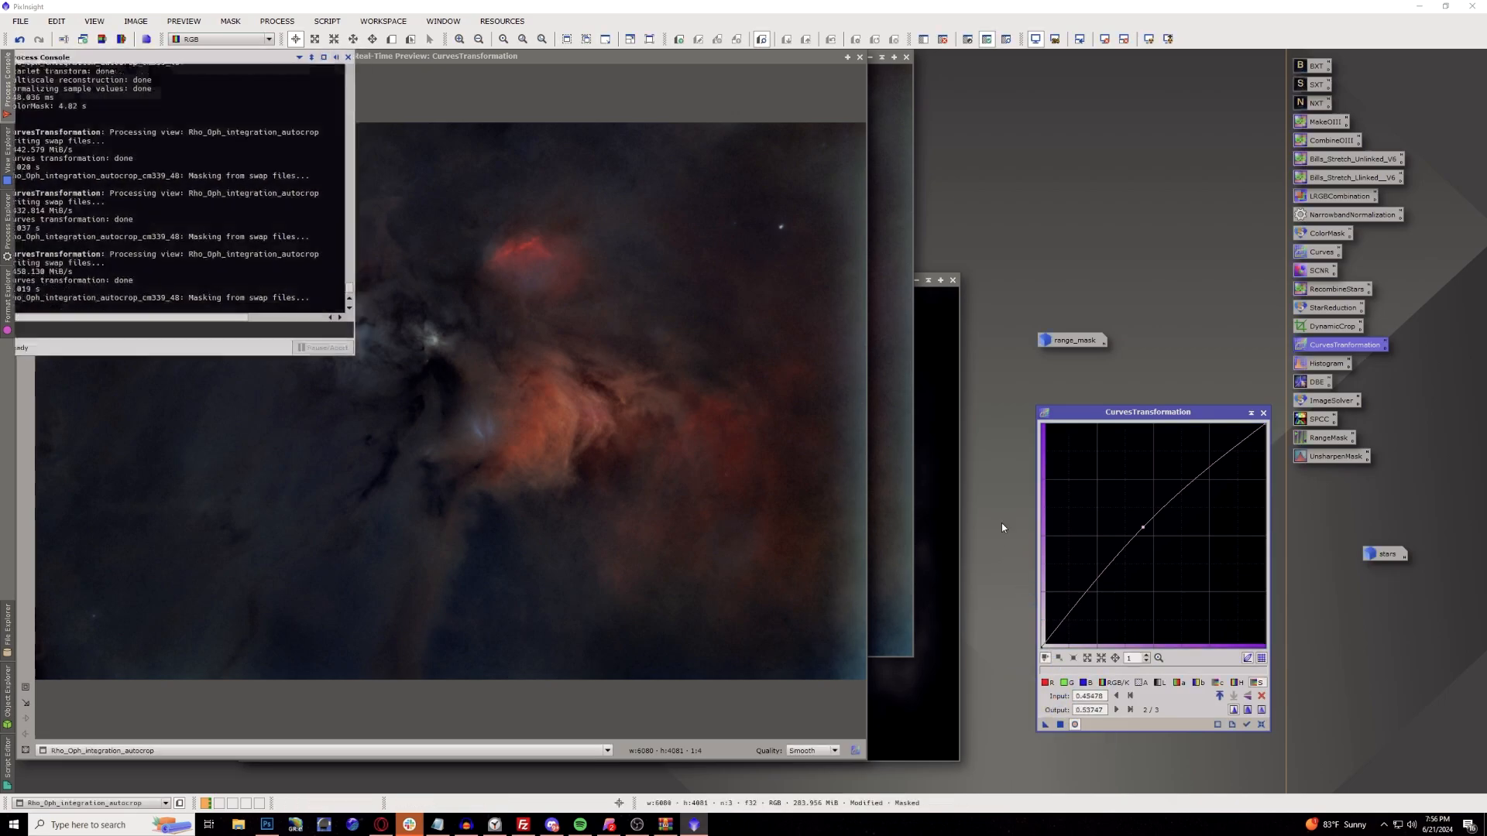
{"action": "left_click", "coordinate": [1261, 725]}
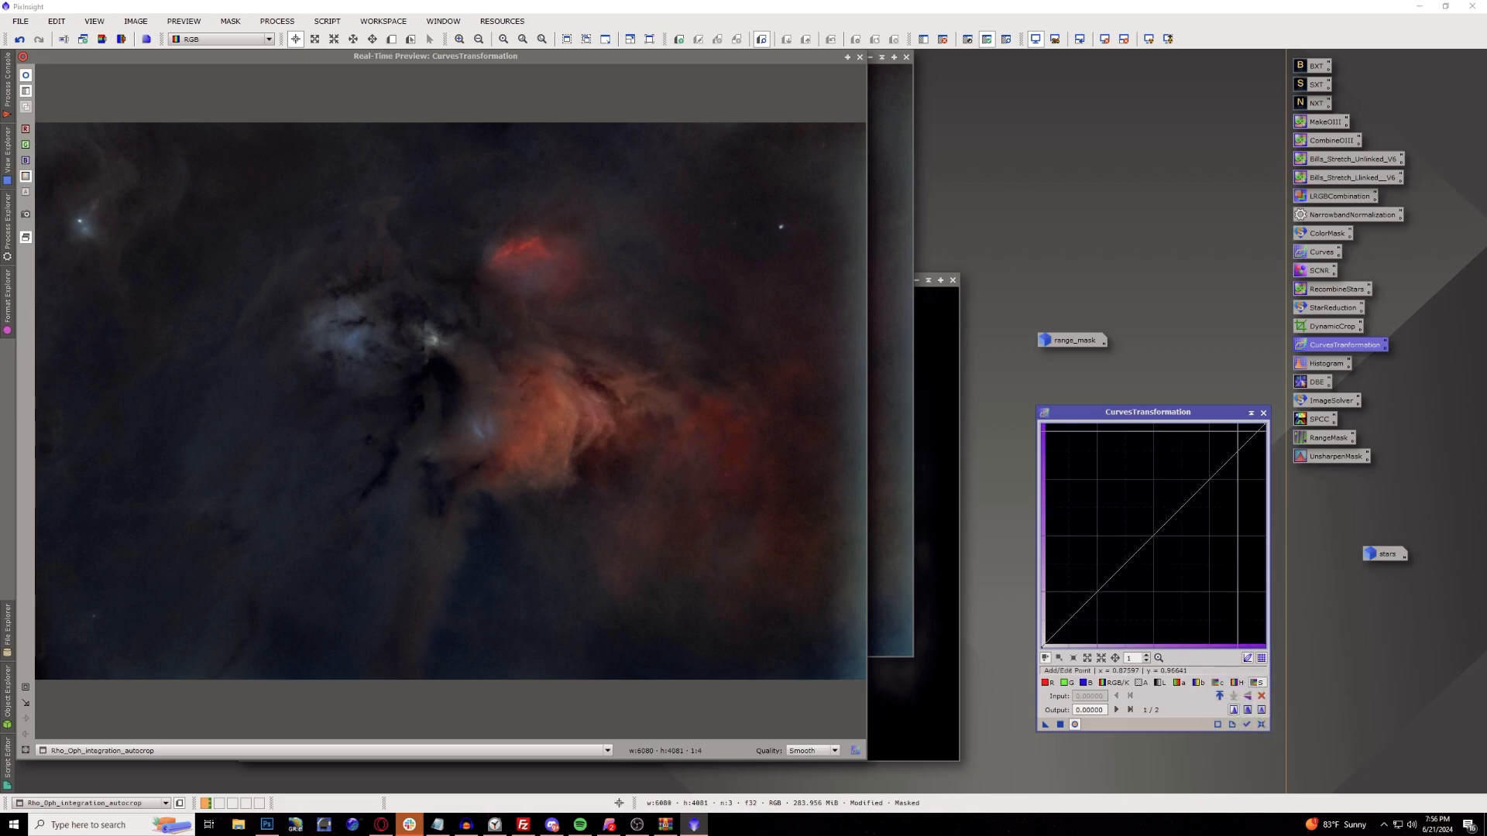
{"action": "left_click", "coordinate": [1264, 413]}
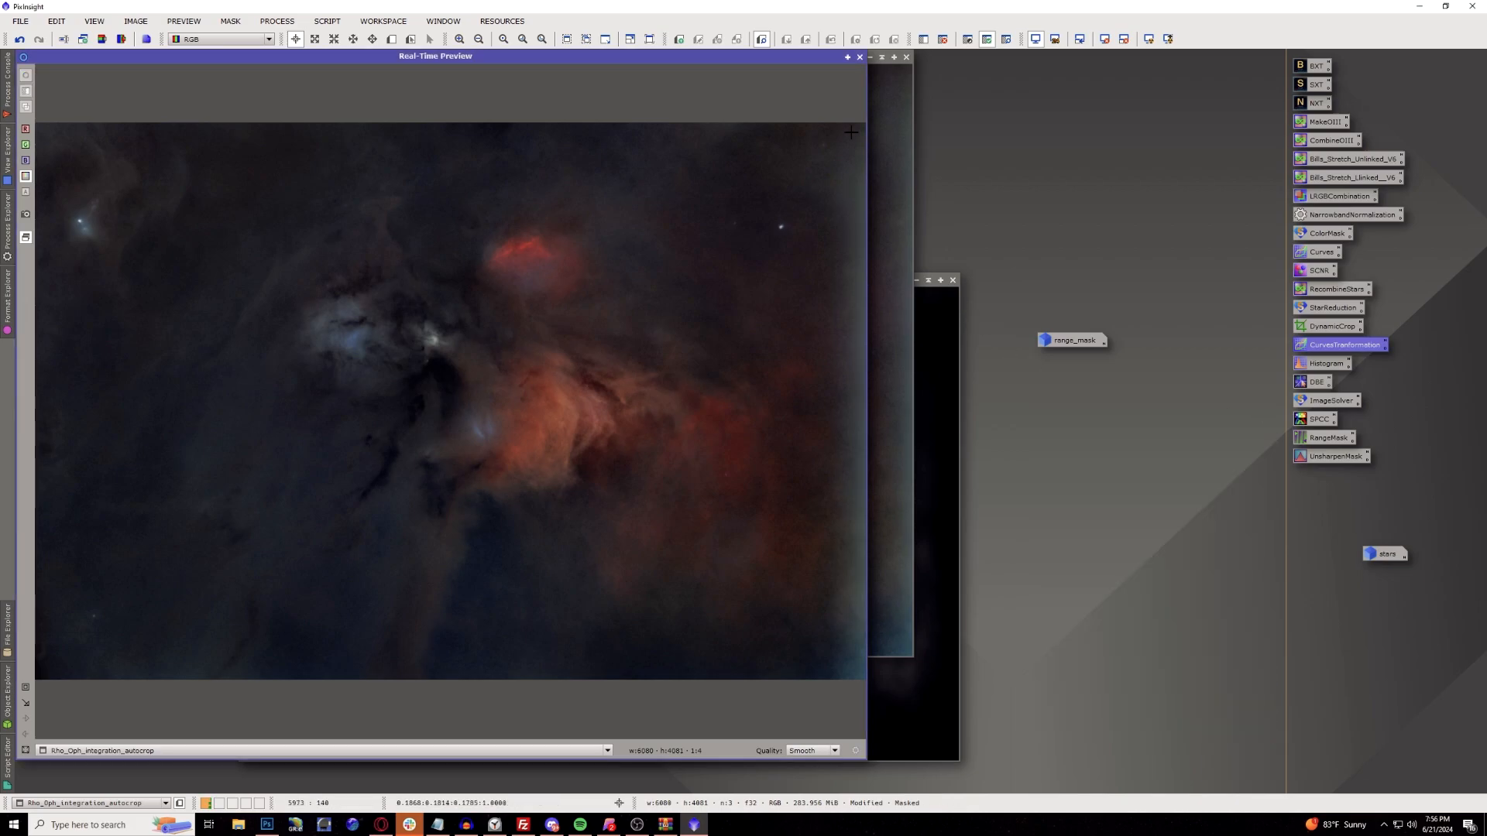
{"action": "left_click", "coordinate": [859, 58]}
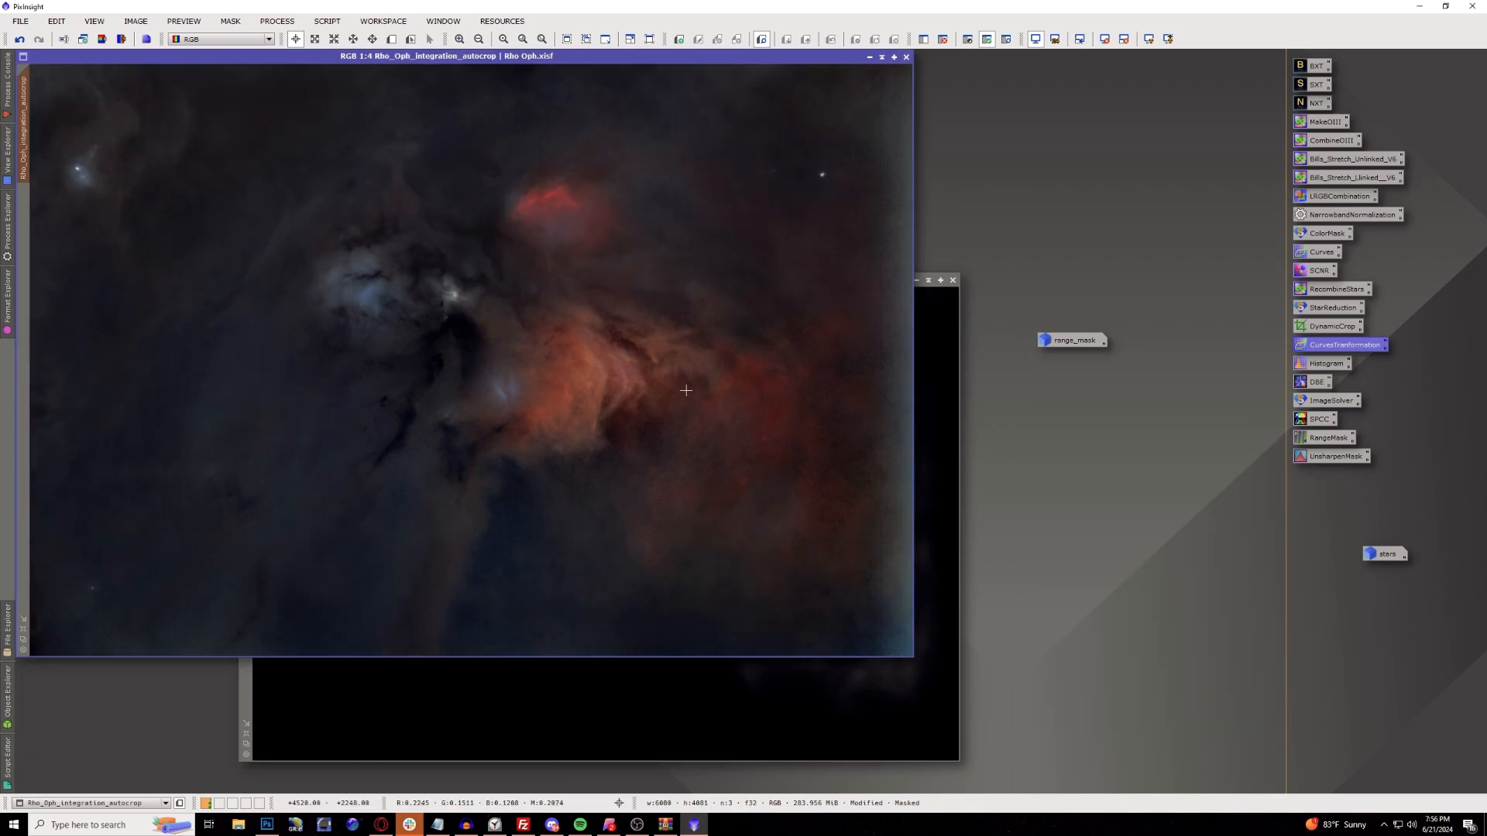
Close the red color mask image and release it as the starless image's mask.
{"action": "left_click", "coordinate": [786, 718]}
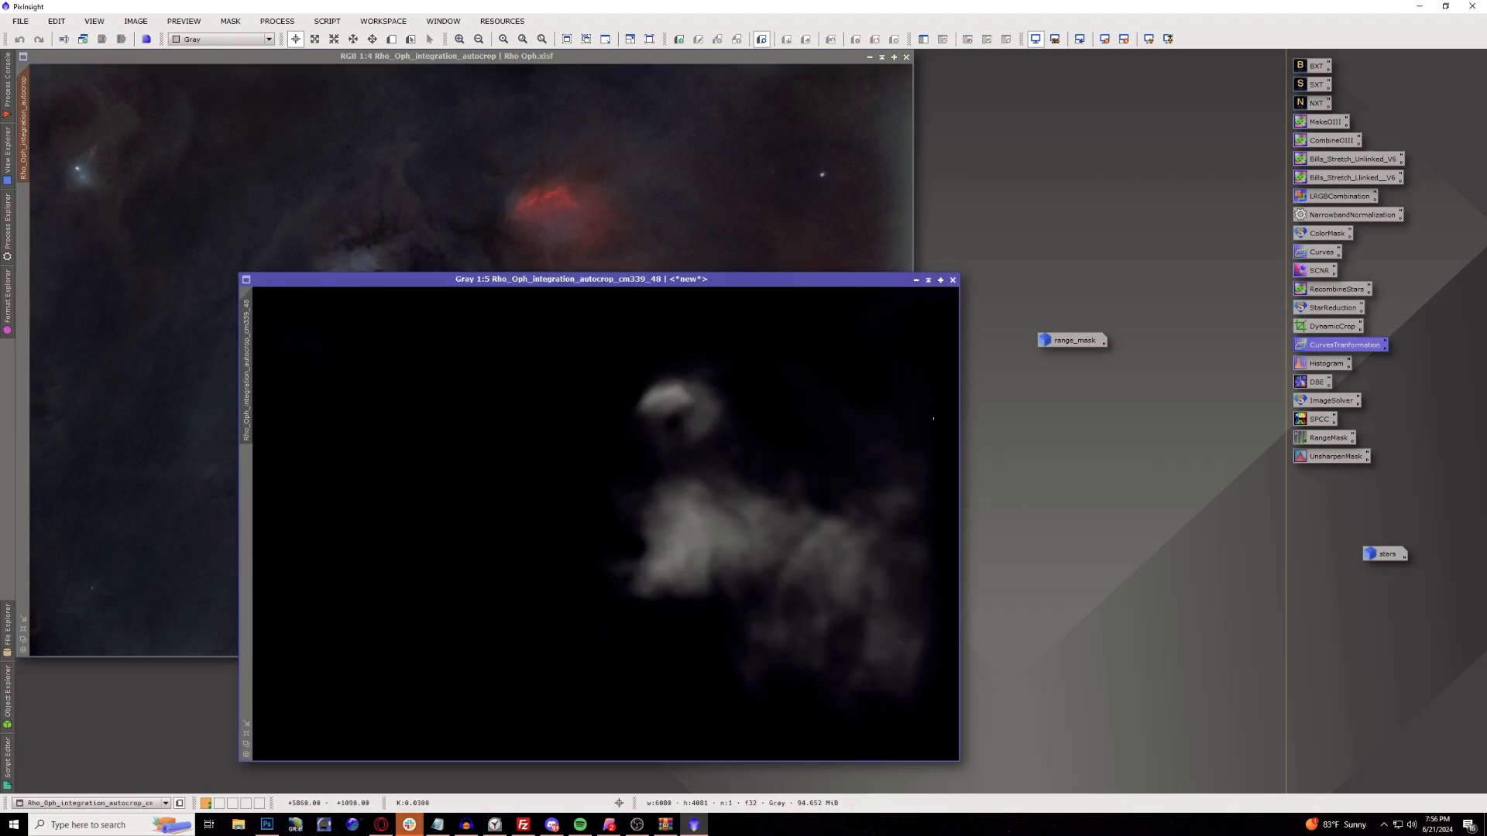
{"action": "left_click", "coordinate": [953, 280]}
{"action": "left_click", "coordinate": [710, 441]}
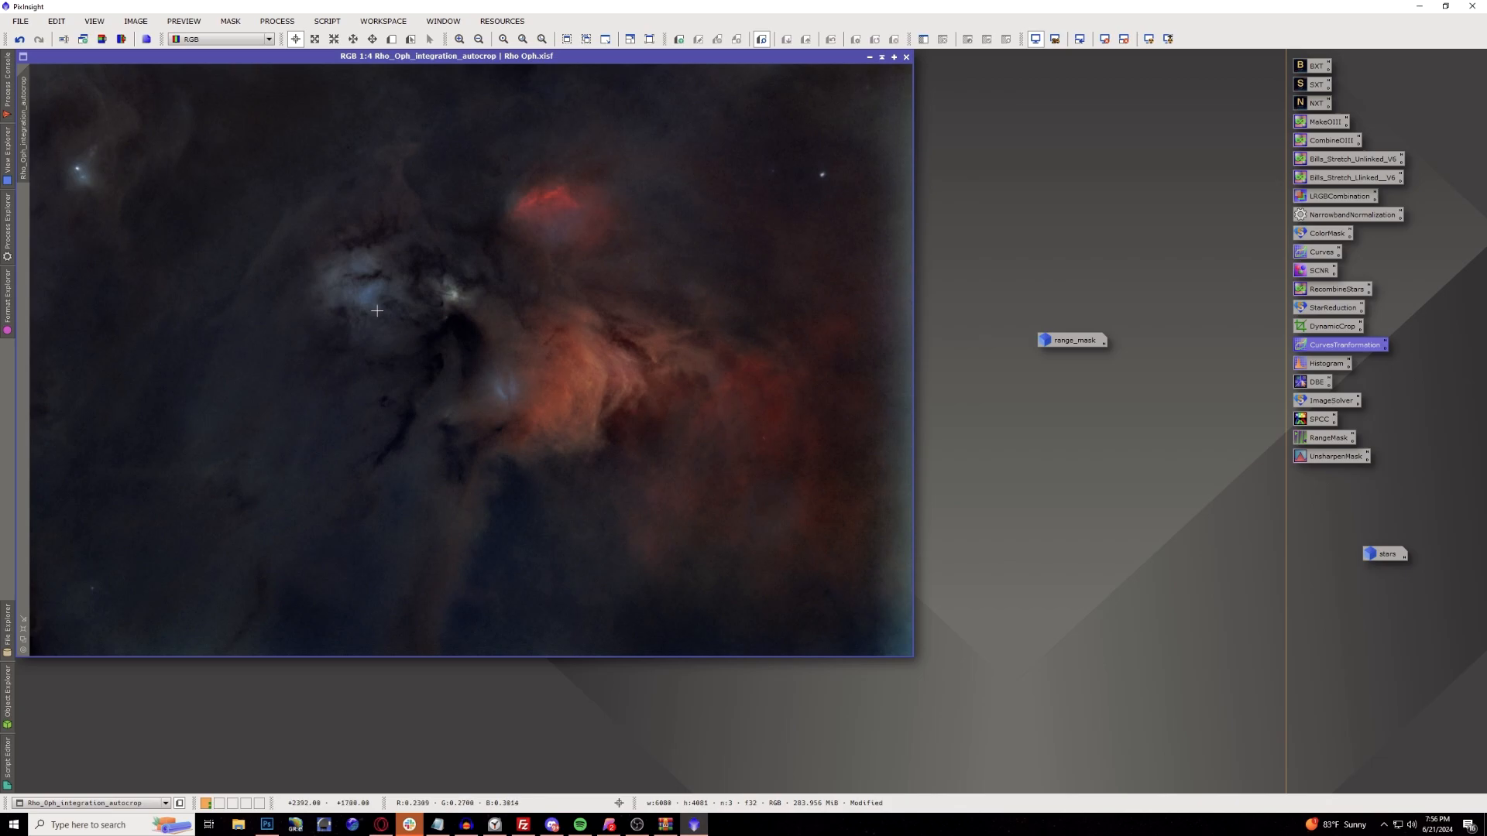
Generate a blue chrominance mask of the starless image with the ColorMask_mod script, using start hue 180 and end hue 252.
{"action": "left_click", "coordinate": [329, 21]}
{"action": "mouse_move", "coordinate": [346, 231]}
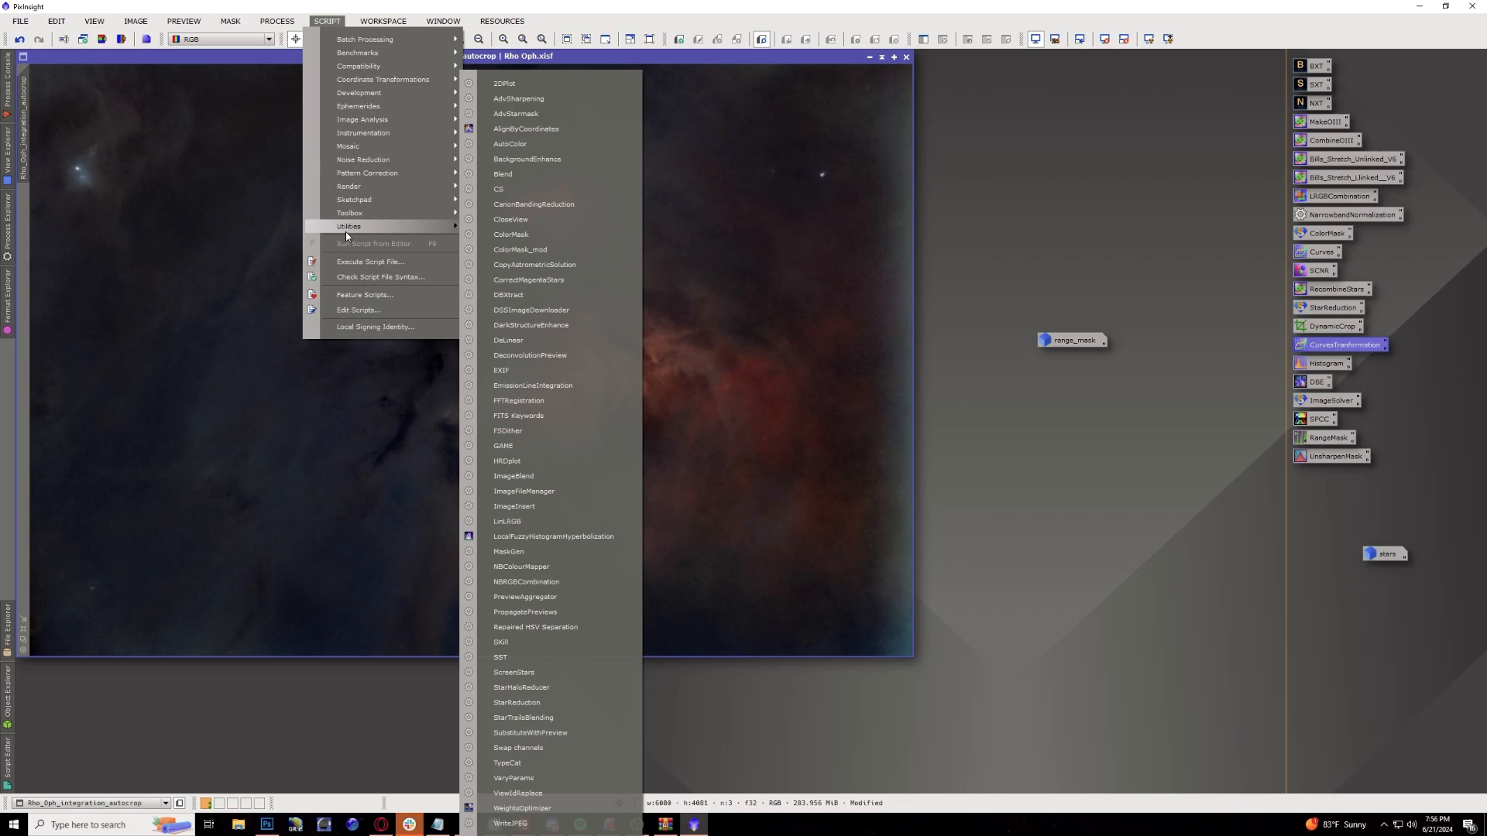
{"action": "left_click", "coordinate": [530, 252]}
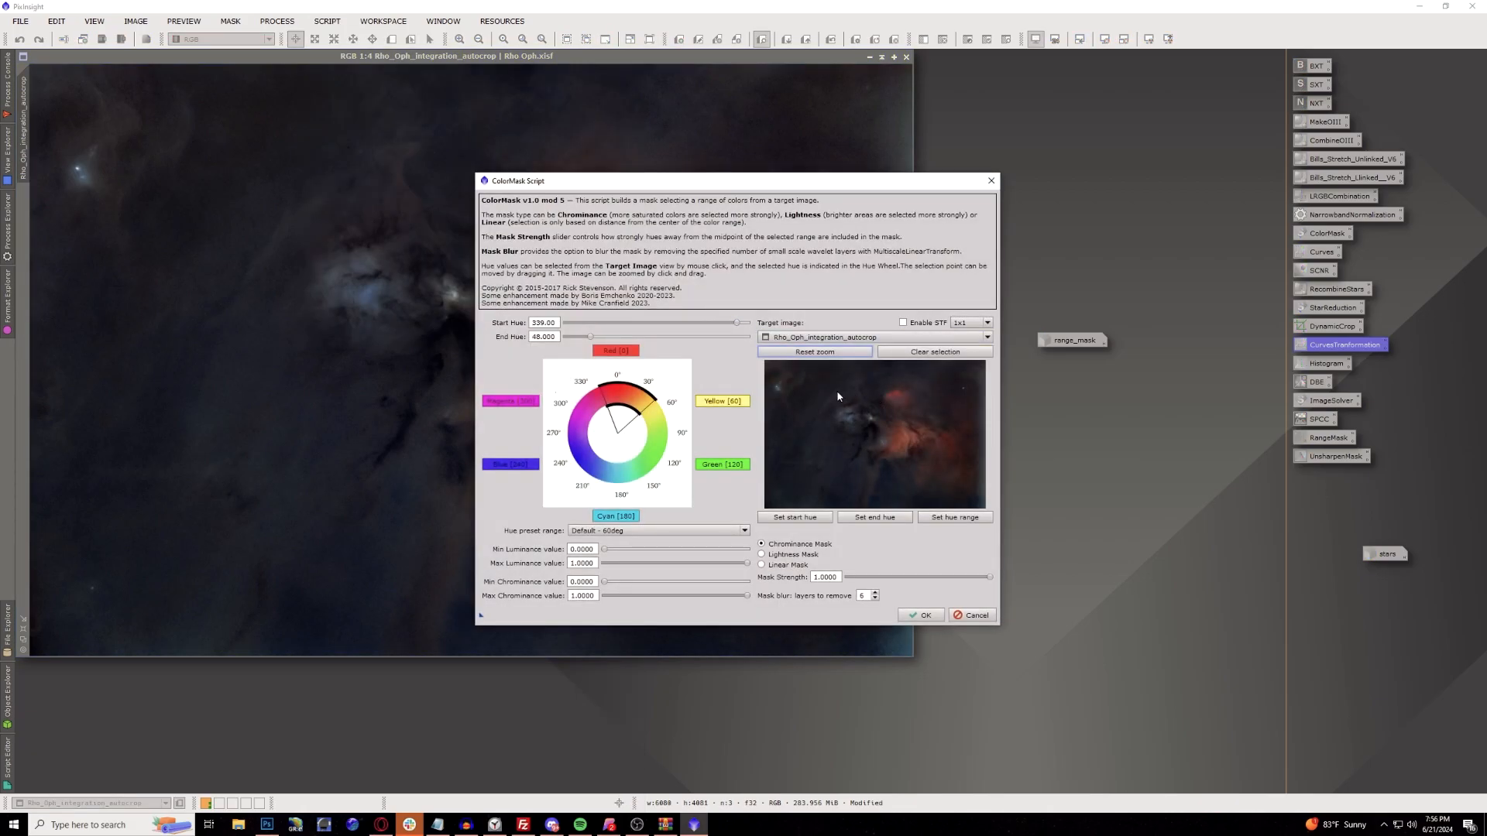
{"action": "left_click_drag", "start_coordinate": [818, 375], "coordinate": [898, 462]}
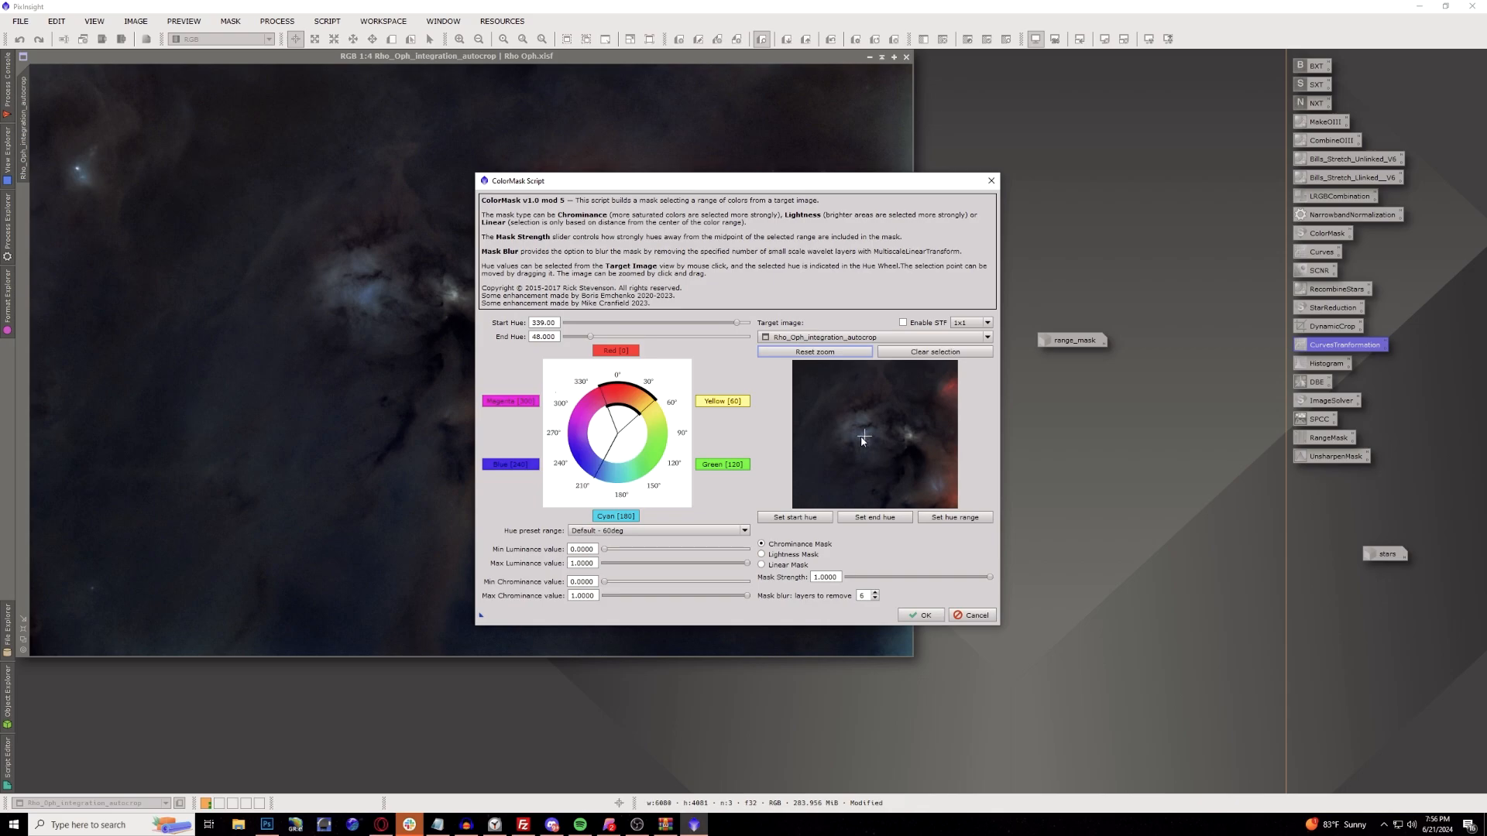
{"action": "left_click", "coordinate": [861, 438]}
{"action": "left_click", "coordinate": [911, 437]}
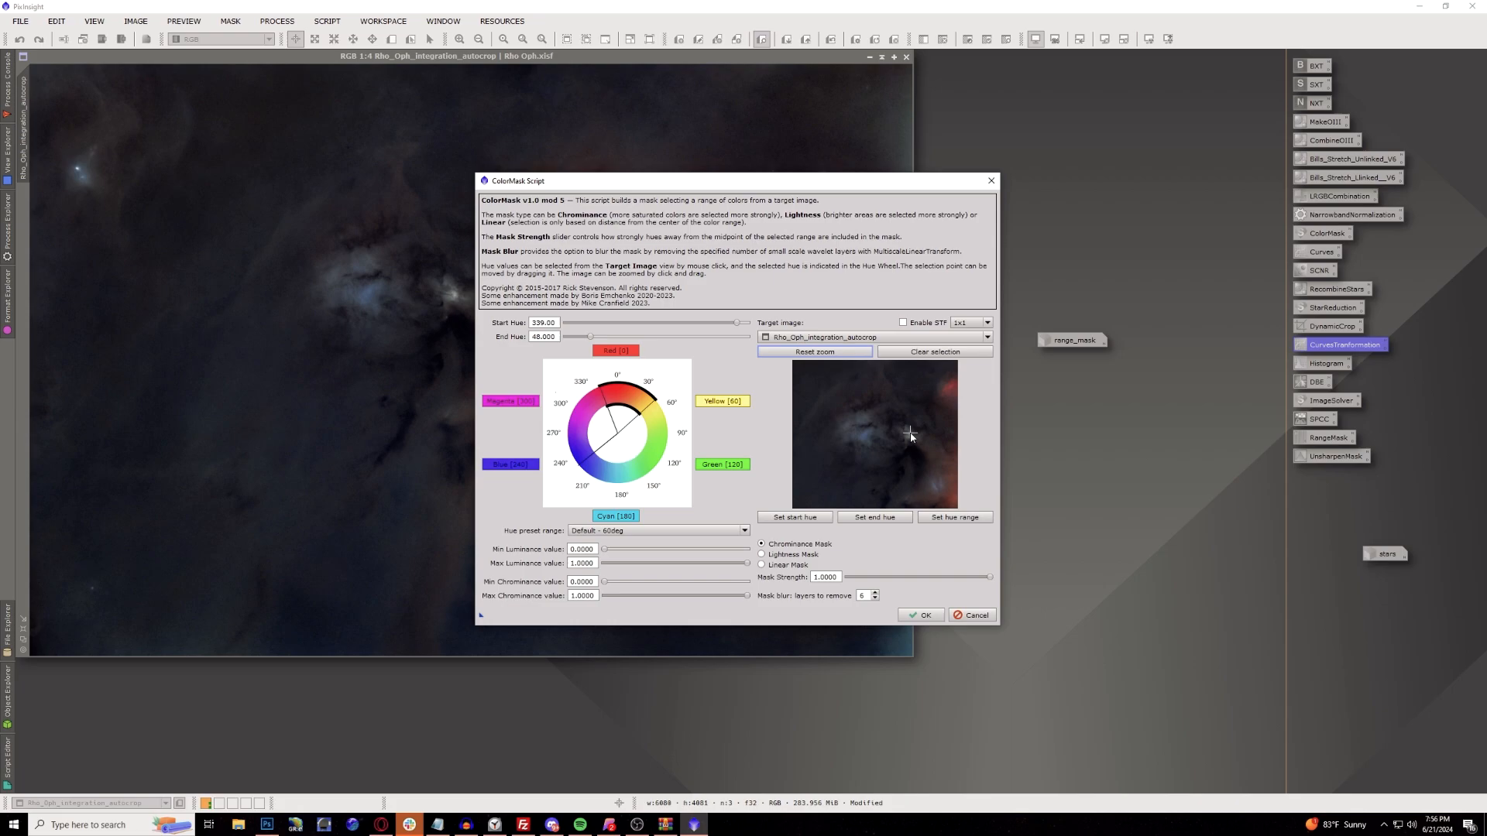
{"action": "left_click", "coordinate": [511, 464]}
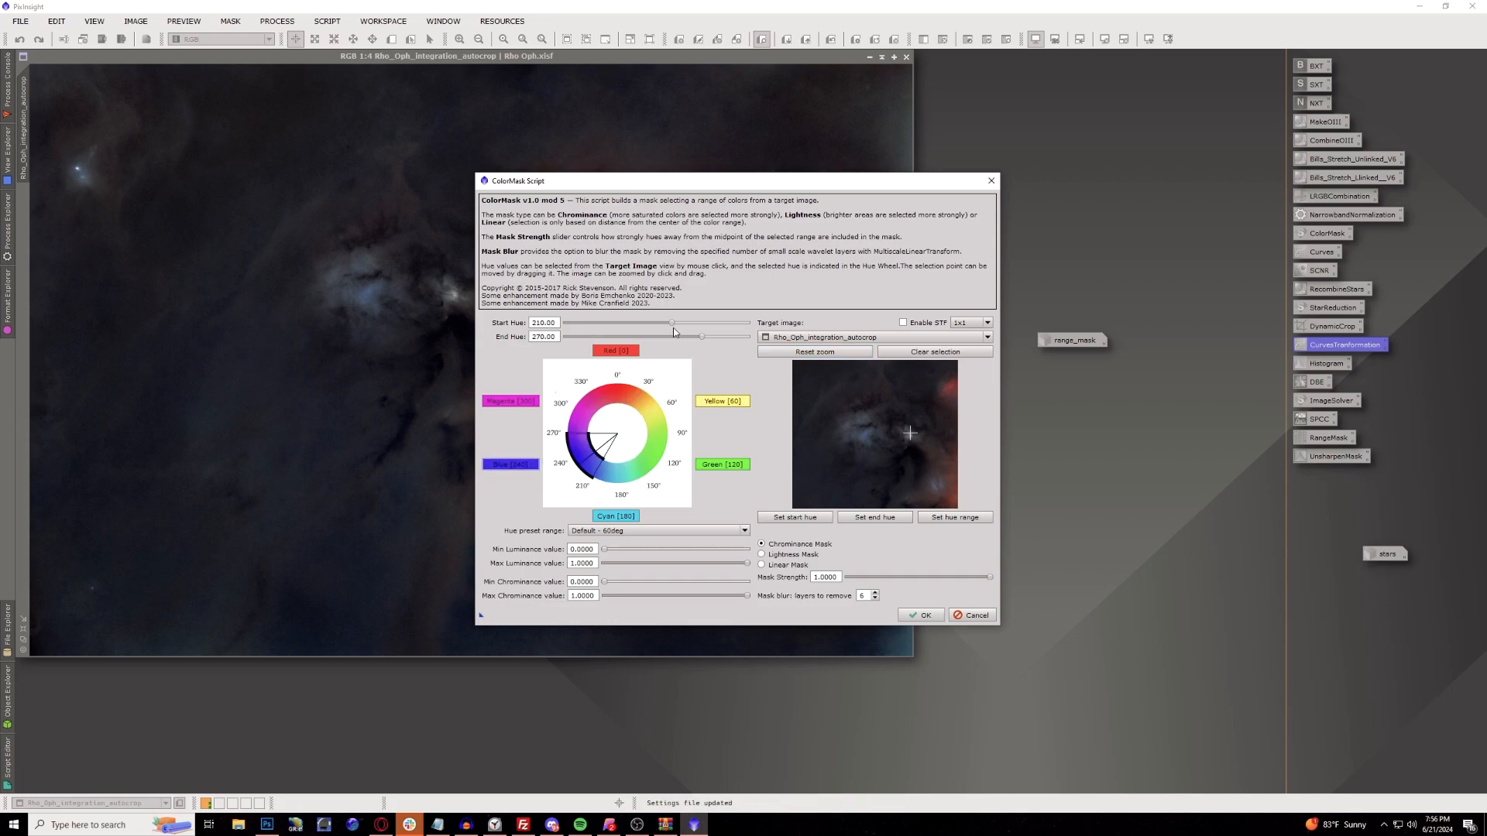
{"action": "mouse_move", "coordinate": [672, 324]}
{"action": "left_mouse_down"}
{"action": "mouse_move", "coordinate": [657, 330]}
{"action": "mouse_move", "coordinate": [693, 340]}
{"action": "left_mouse_up"}
{"action": "left_click", "coordinate": [702, 335]}
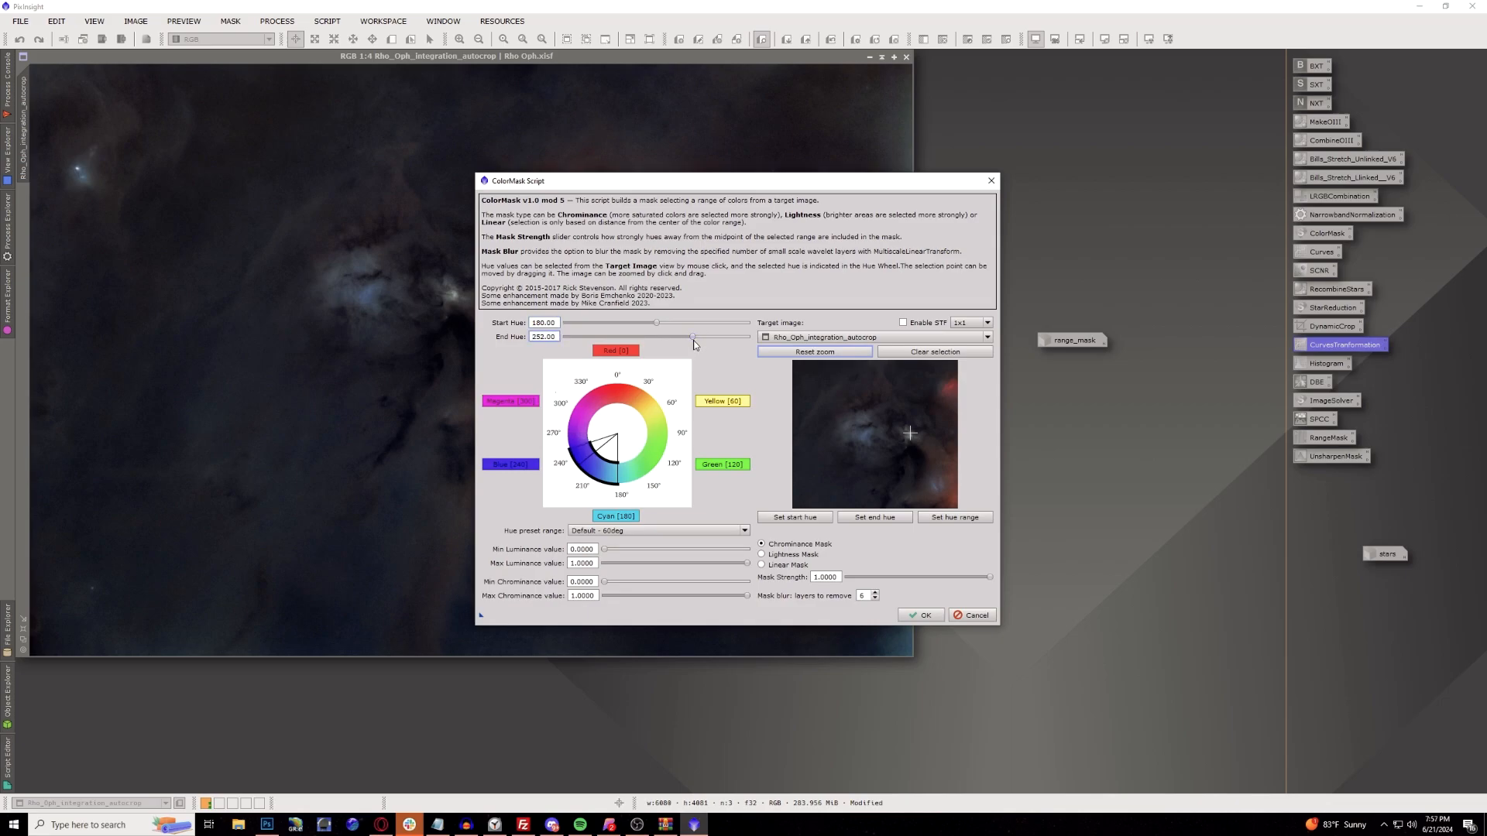
{"action": "left_click", "coordinate": [903, 616]}
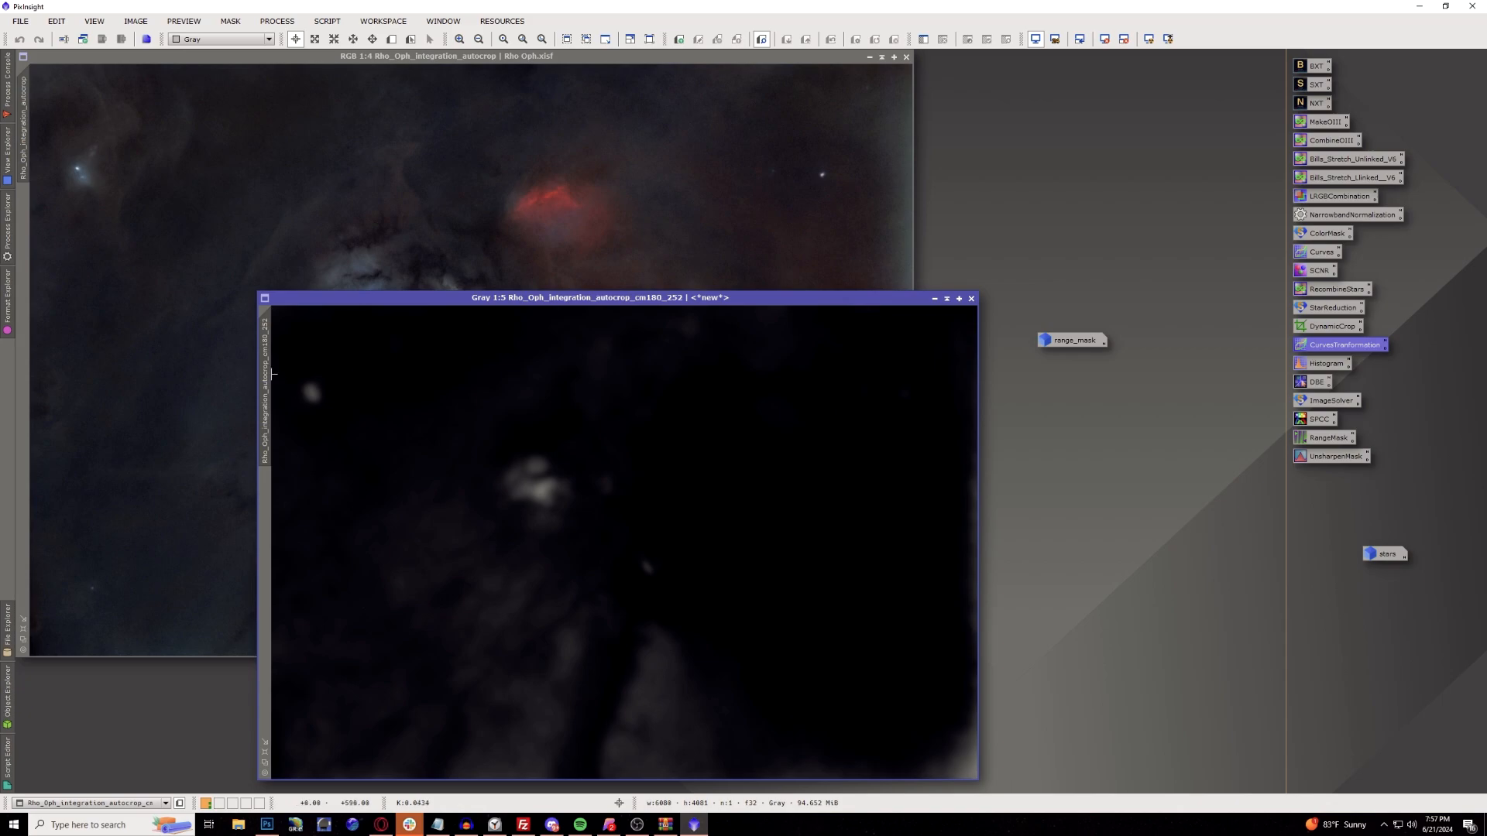
Mask the starless image with the blue color mask and apply a saturation curve raised to 0.571 at input 0.429, resetting the curves.
{"action": "left_click_drag", "start_coordinate": [273, 374], "coordinate": [25, 255]}
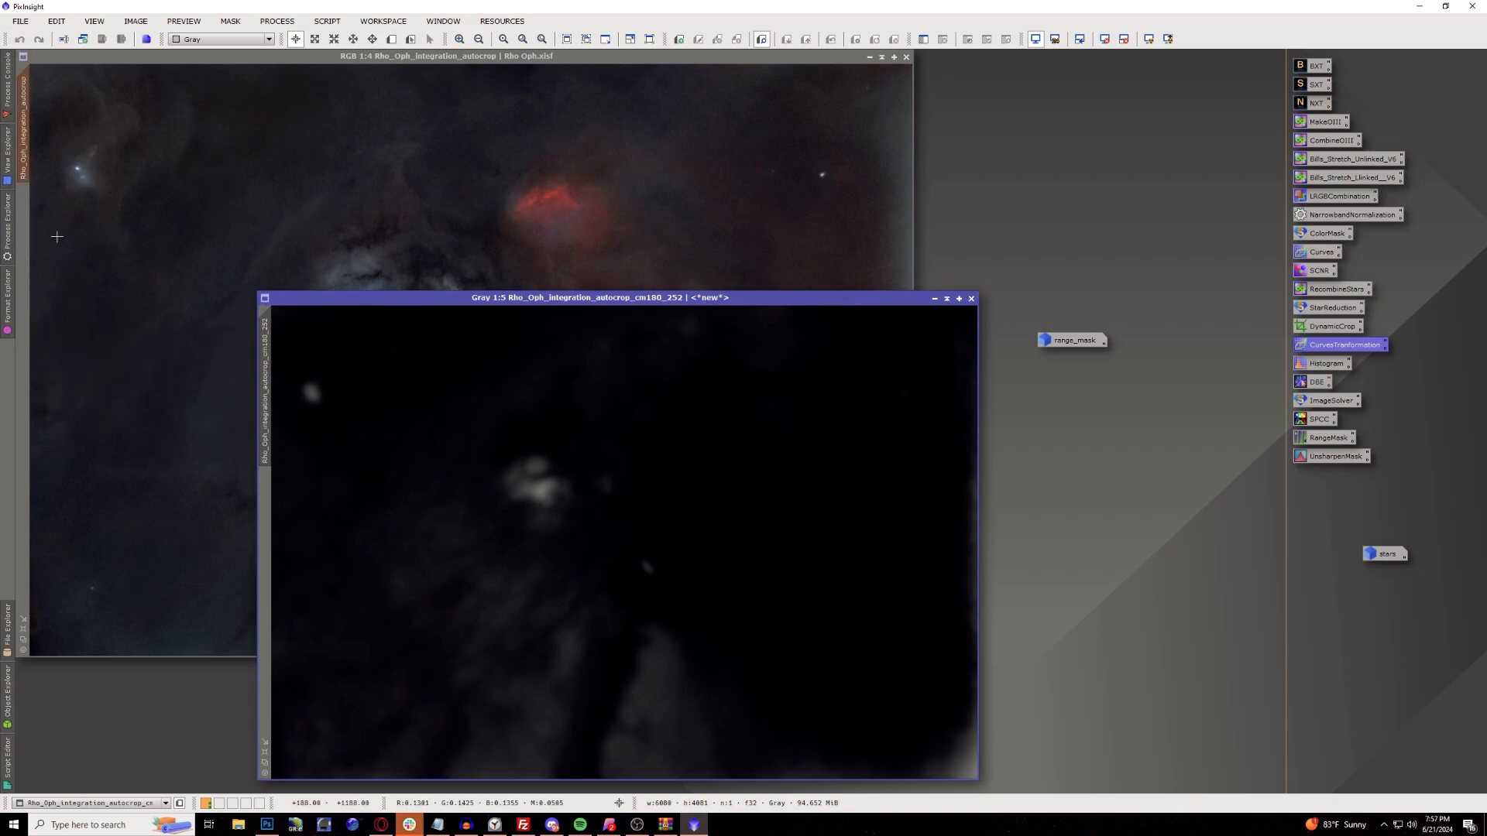
{"action": "left_click", "coordinate": [271, 58]}
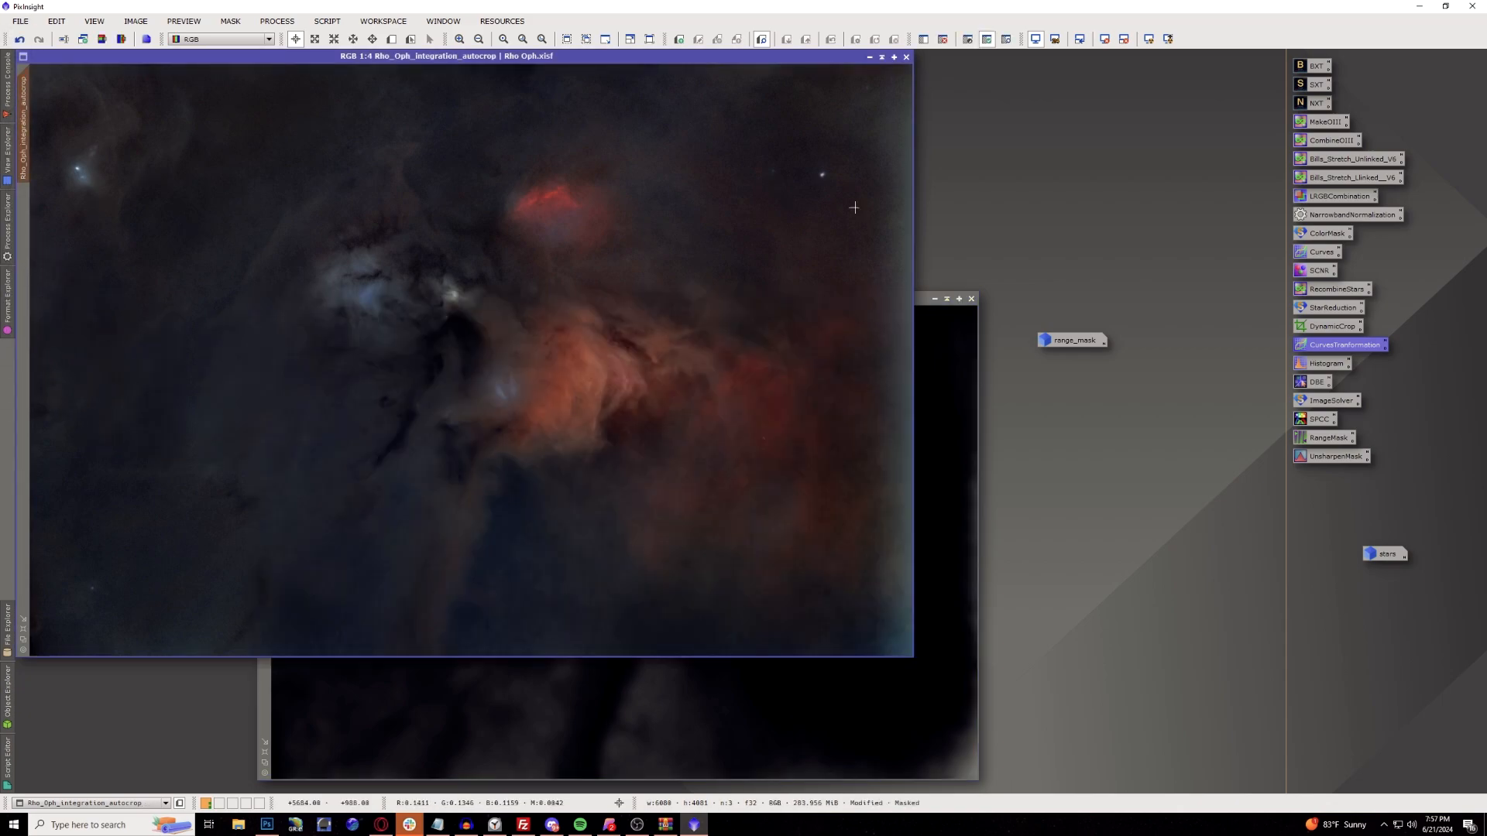
{"action": "double_click", "coordinate": [1329, 345]}
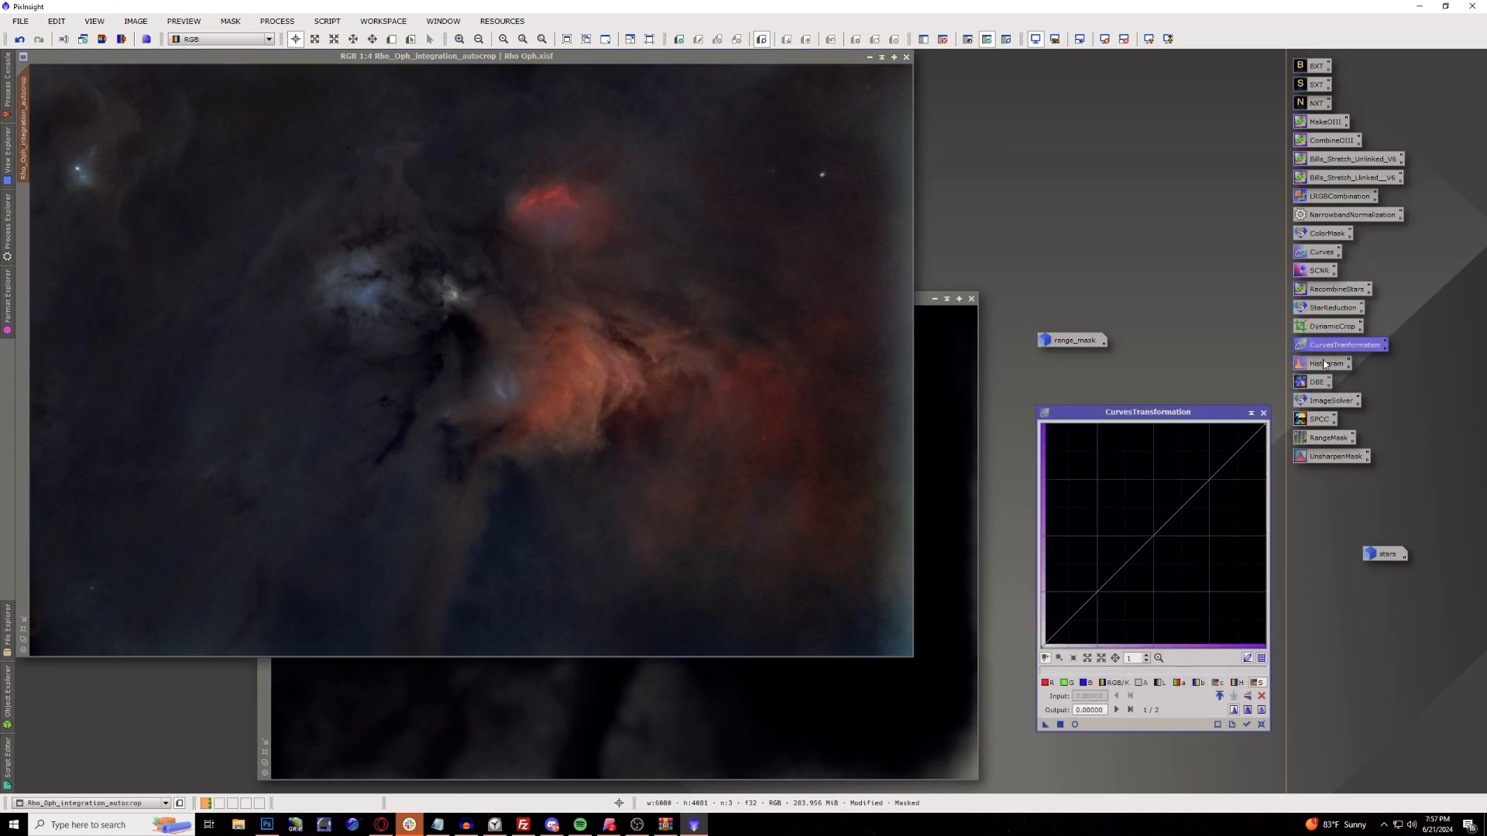
{"action": "left_click", "coordinate": [1075, 725]}
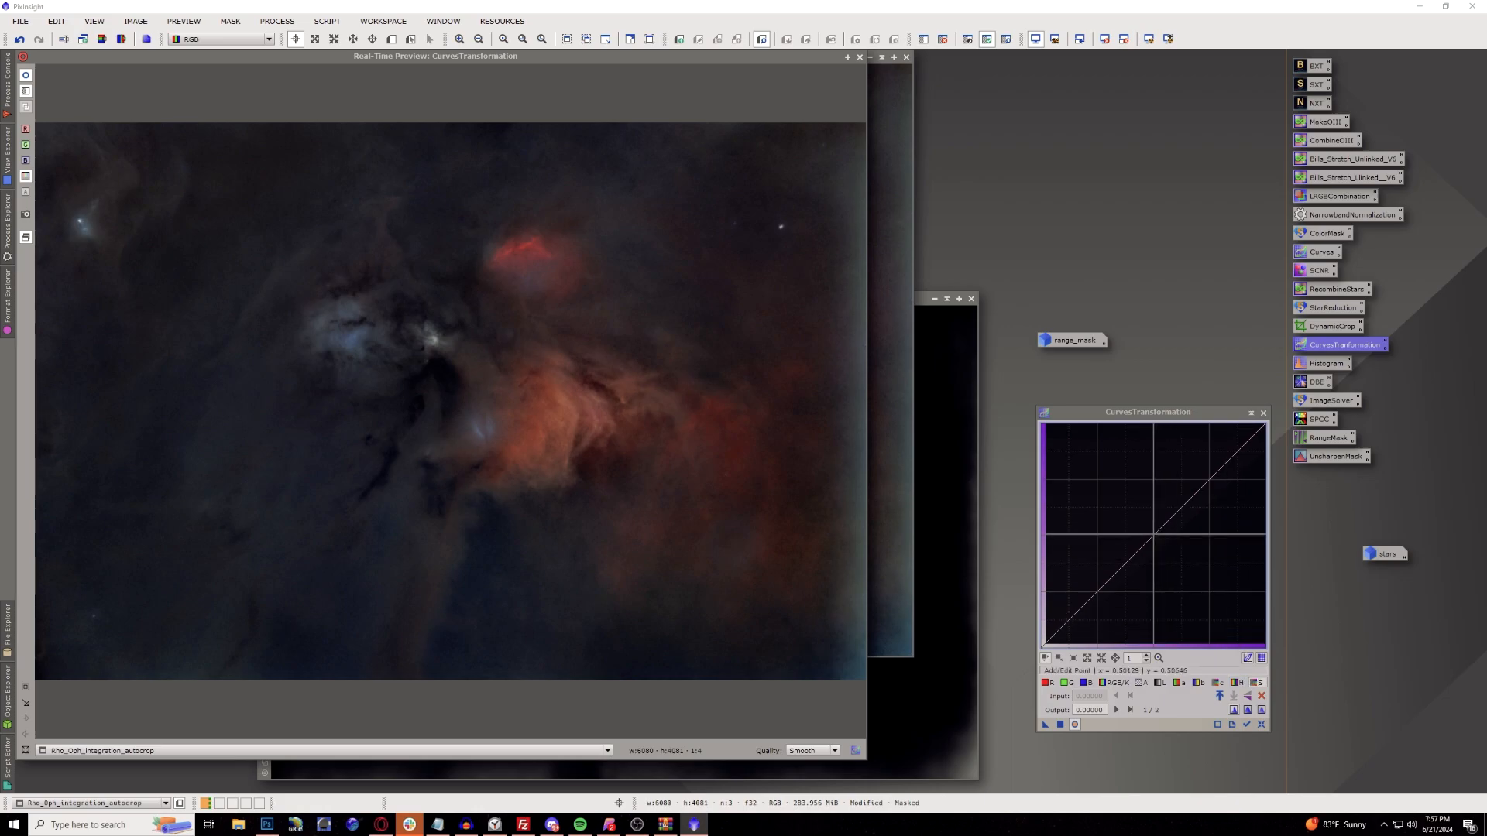
{"action": "left_click_drag", "start_coordinate": [1141, 546], "coordinate": [1137, 520]}
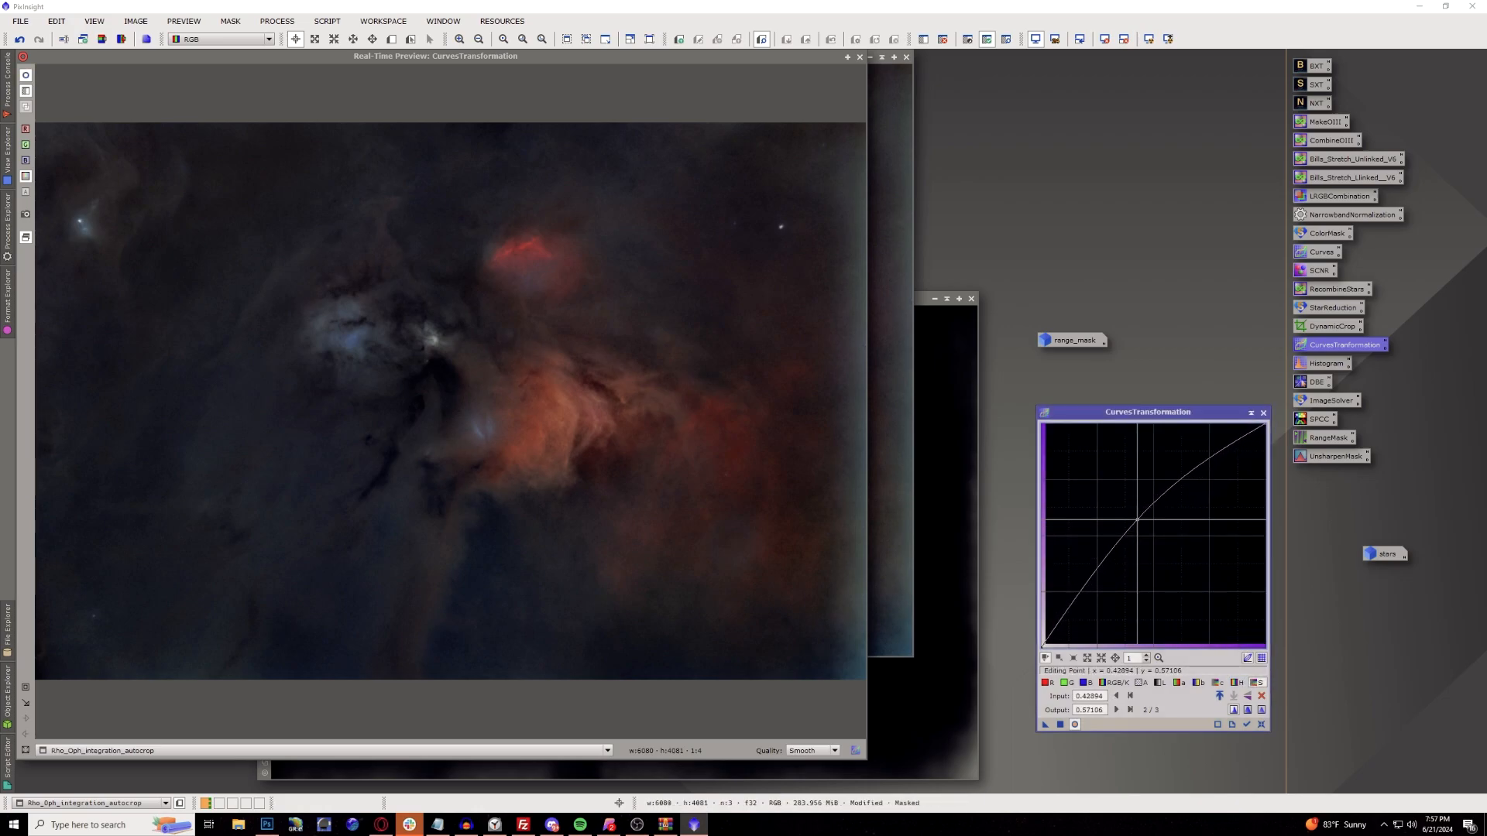
{"action": "left_click", "coordinate": [1059, 725]}
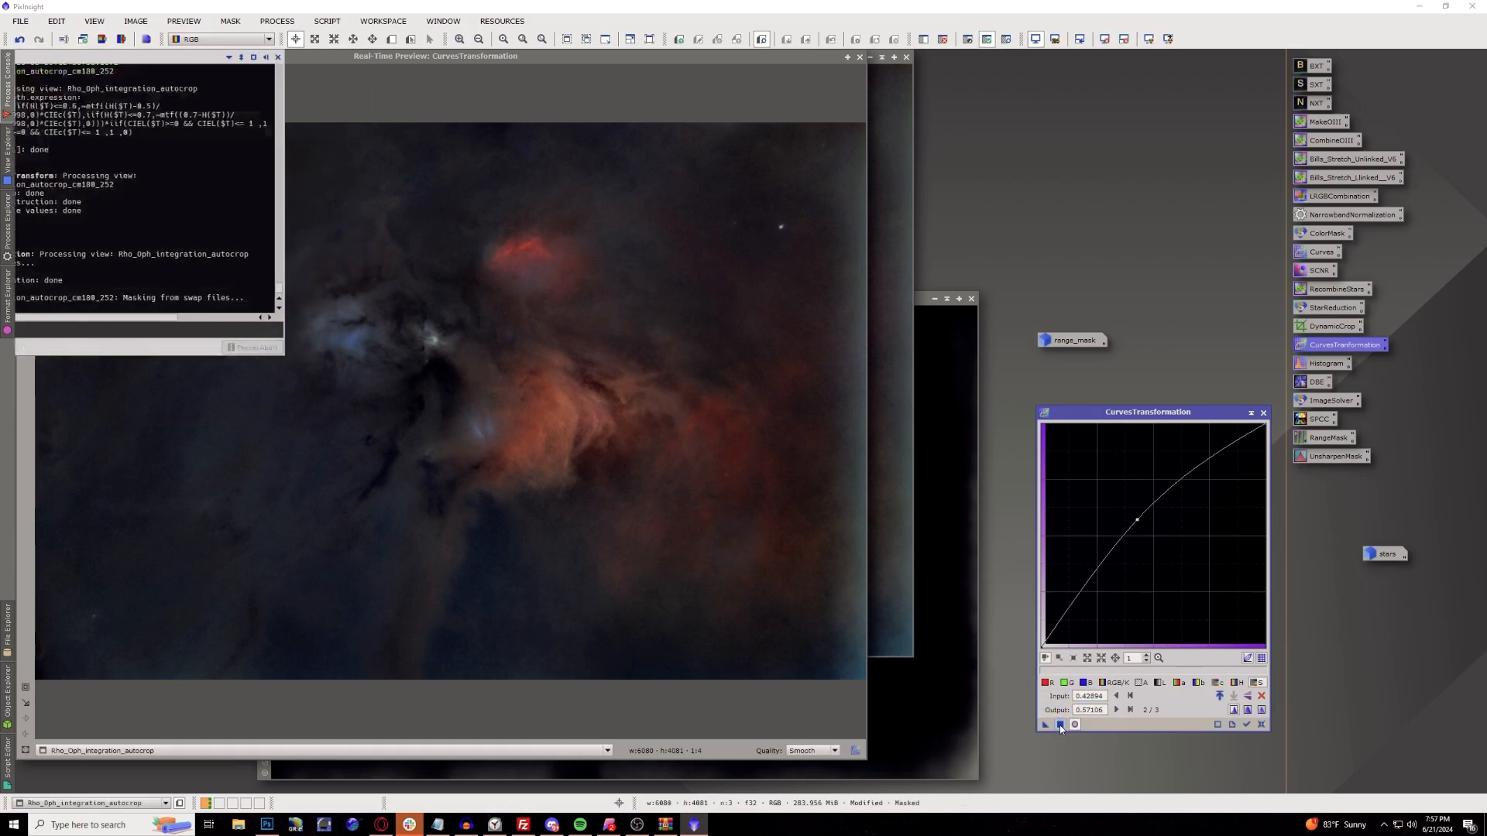
{"action": "left_click", "coordinate": [1262, 726]}
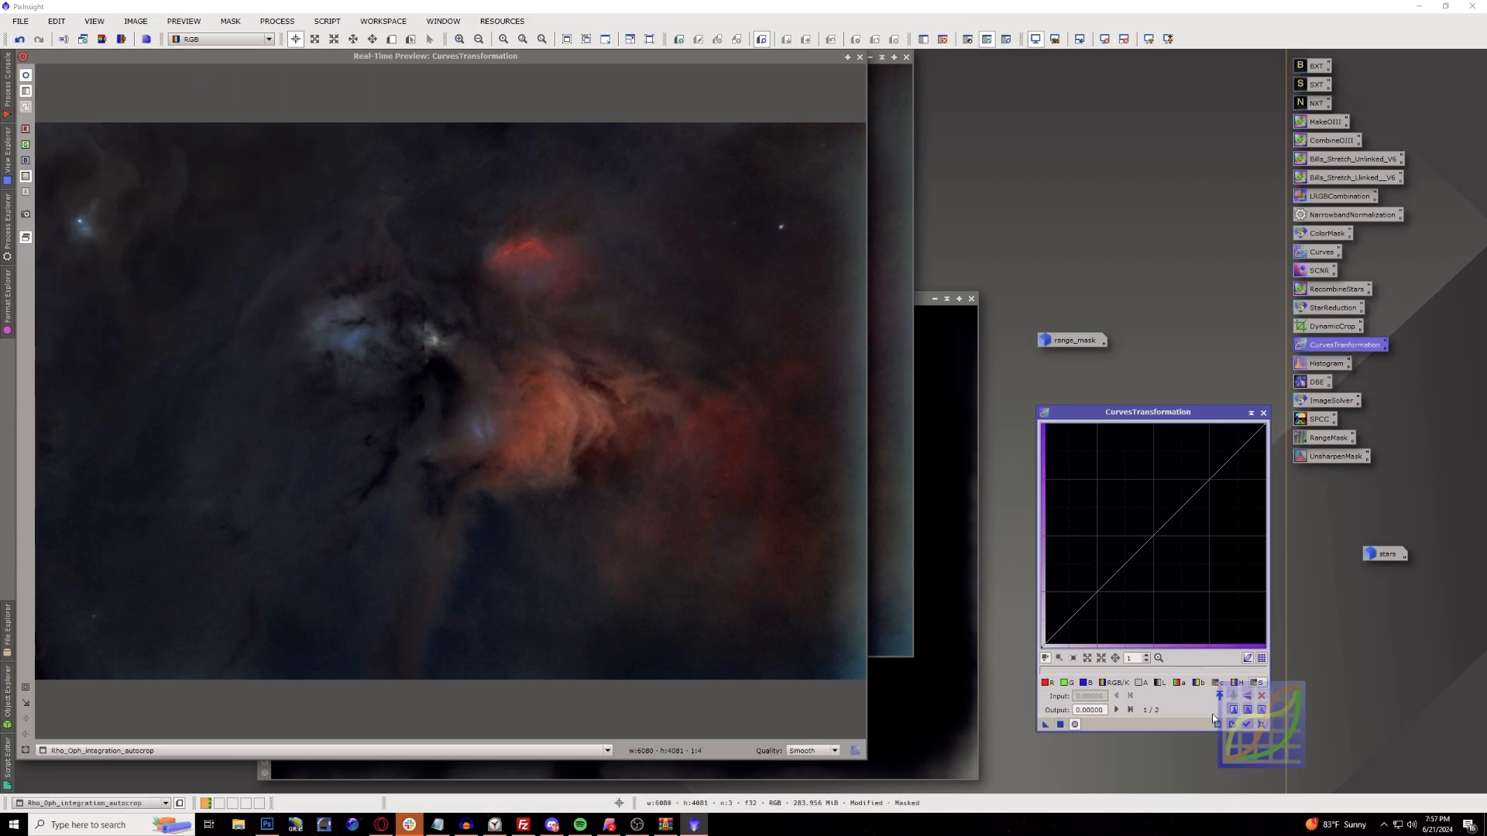
Lift the blue and green curve midtones slightly, raise saturation to 0.587 at input 0.403, and apply the curves before resetting them.
{"action": "left_click", "coordinate": [1085, 682]}
{"action": "mouse_move", "coordinate": [1159, 533]}
{"action": "left_mouse_down"}
{"action": "mouse_move", "coordinate": [1141, 528]}
{"action": "mouse_move", "coordinate": [1170, 550]}
{"action": "mouse_move", "coordinate": [1145, 527]}
{"action": "left_mouse_up"}
{"action": "left_click", "coordinate": [1065, 683]}
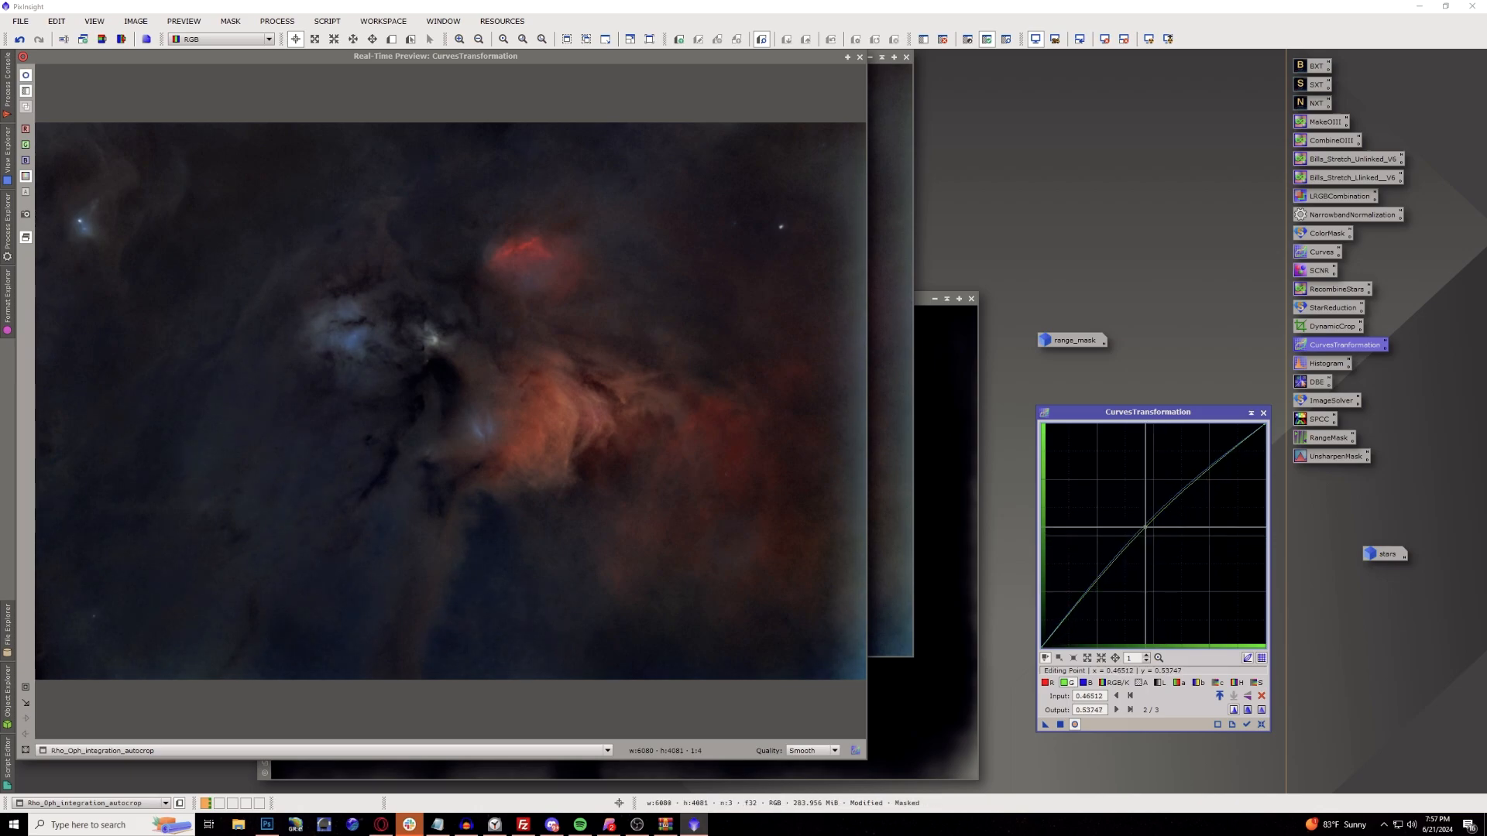
{"action": "left_click", "coordinate": [1252, 682]}
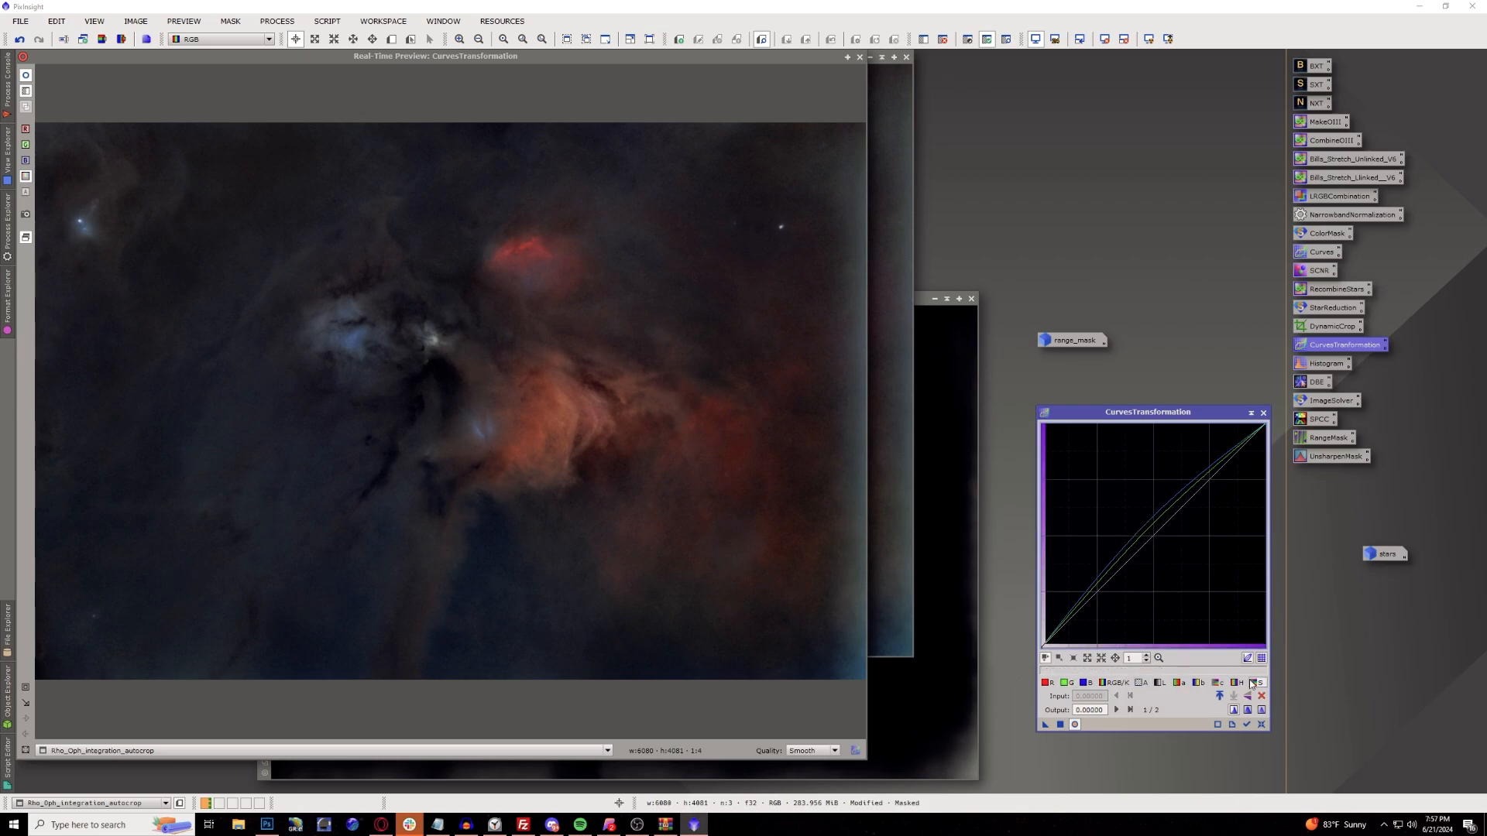
{"action": "left_click_drag", "start_coordinate": [1137, 543], "coordinate": [1131, 517]}
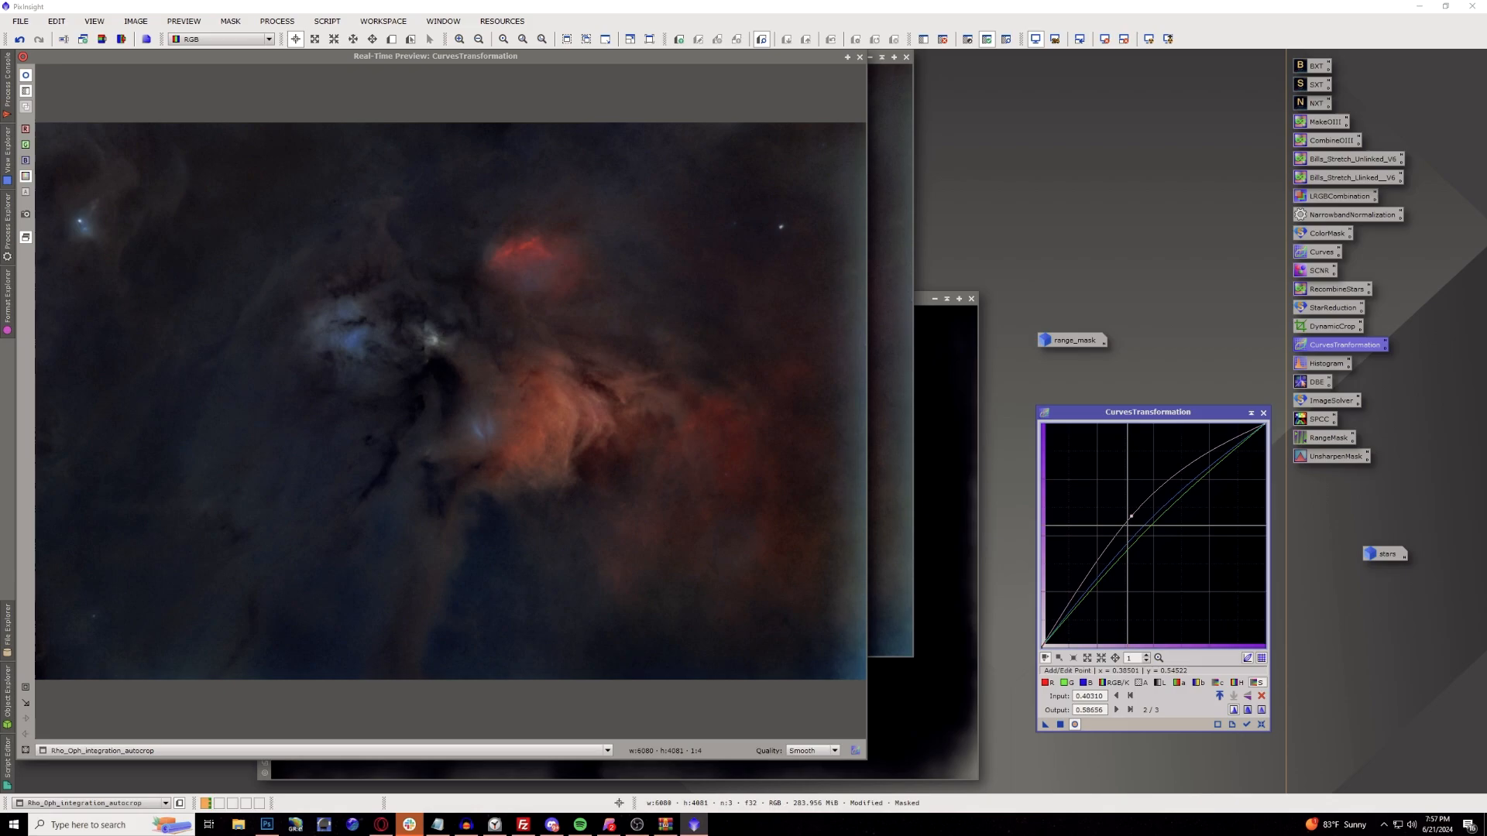
{"action": "left_click", "coordinate": [1060, 724]}
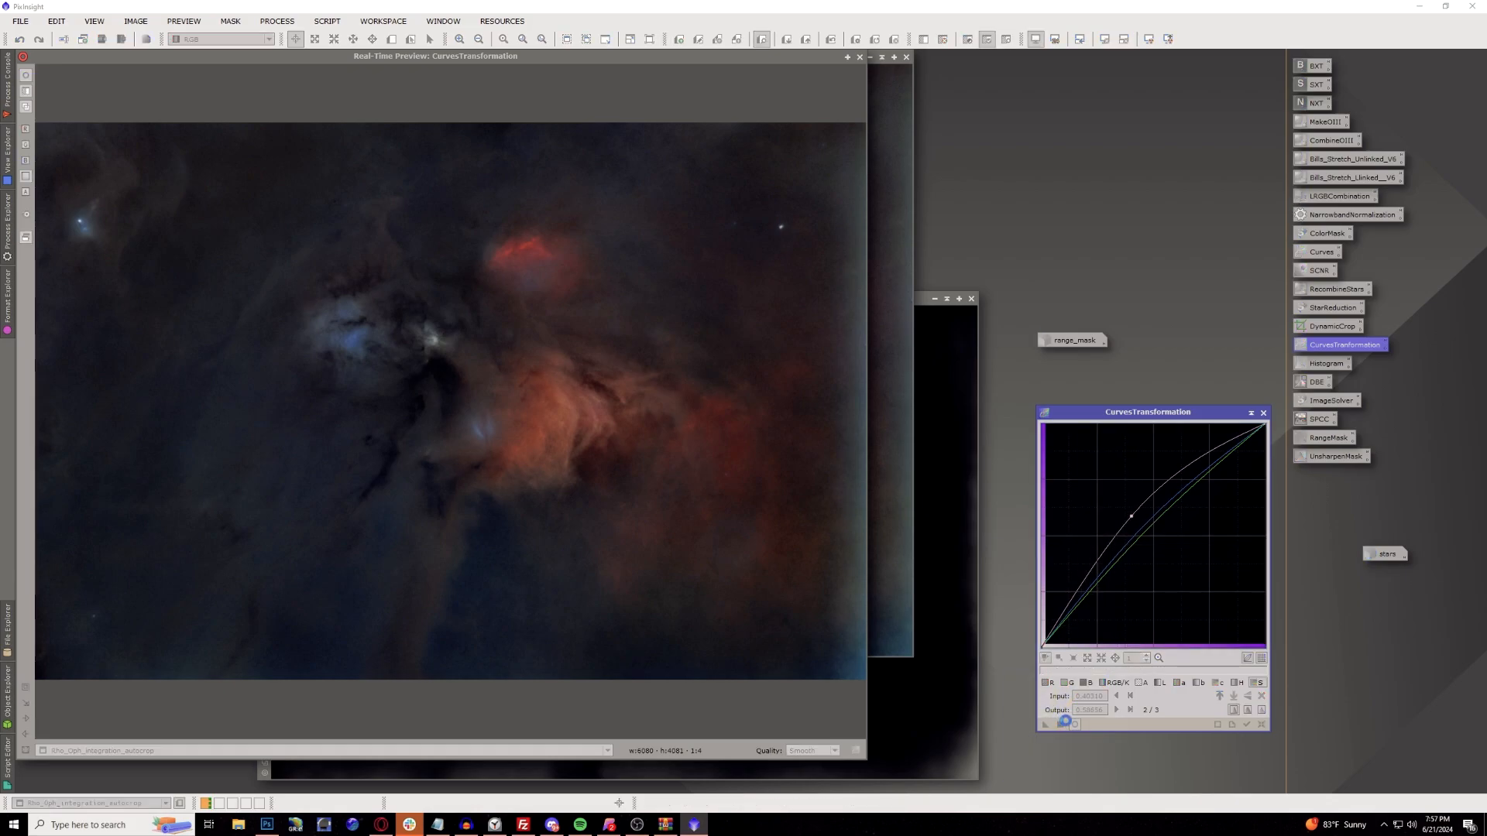
{"action": "left_click", "coordinate": [1262, 724]}
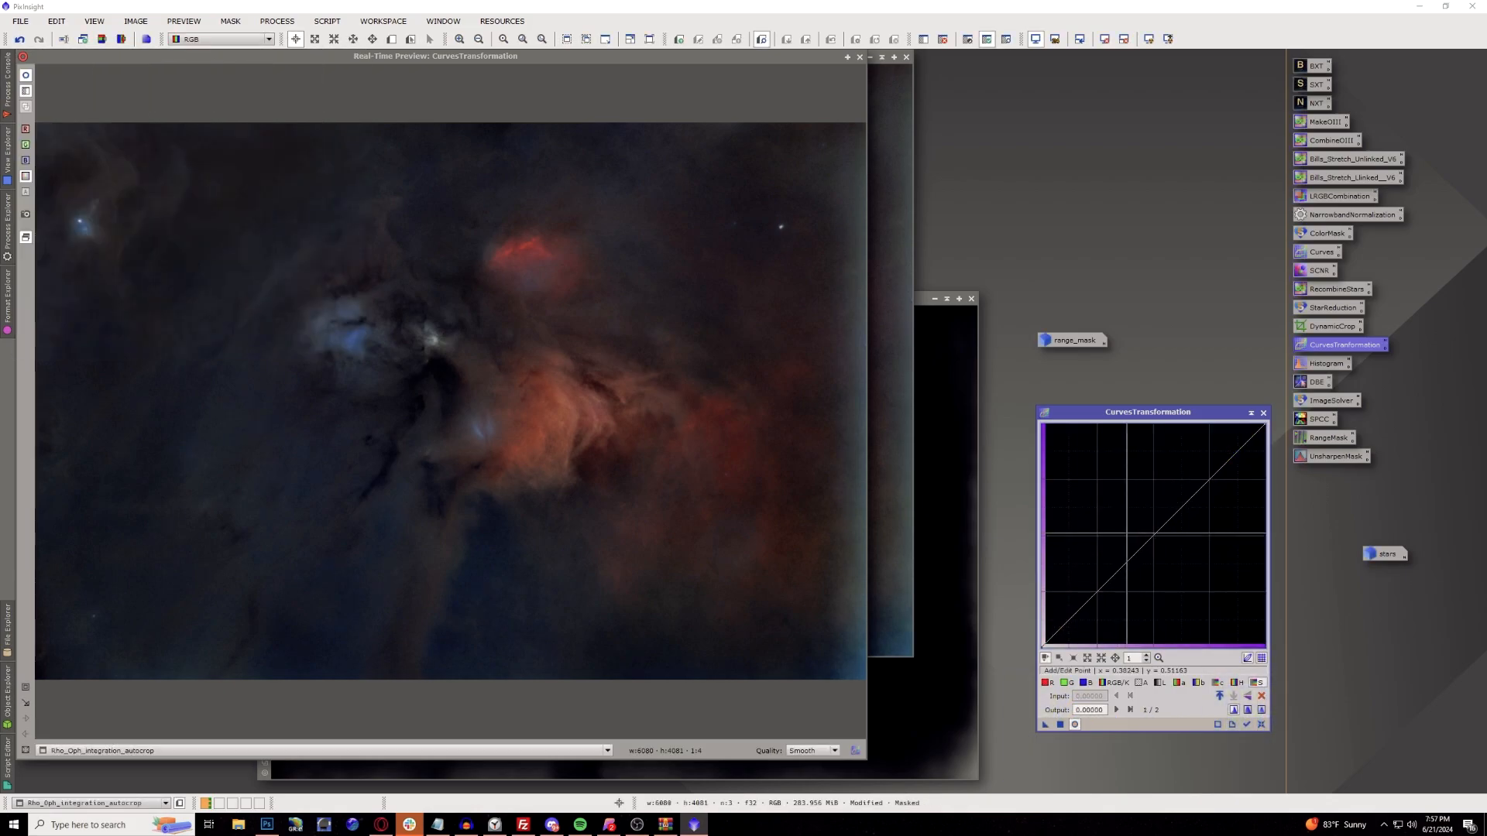
Apply another saturation boost to the masked blues with a point near input 0.37, output 0.57, and close CurvesTransformation and its preview.
{"action": "left_click_drag", "start_coordinate": [1145, 536], "coordinate": [1124, 519]}
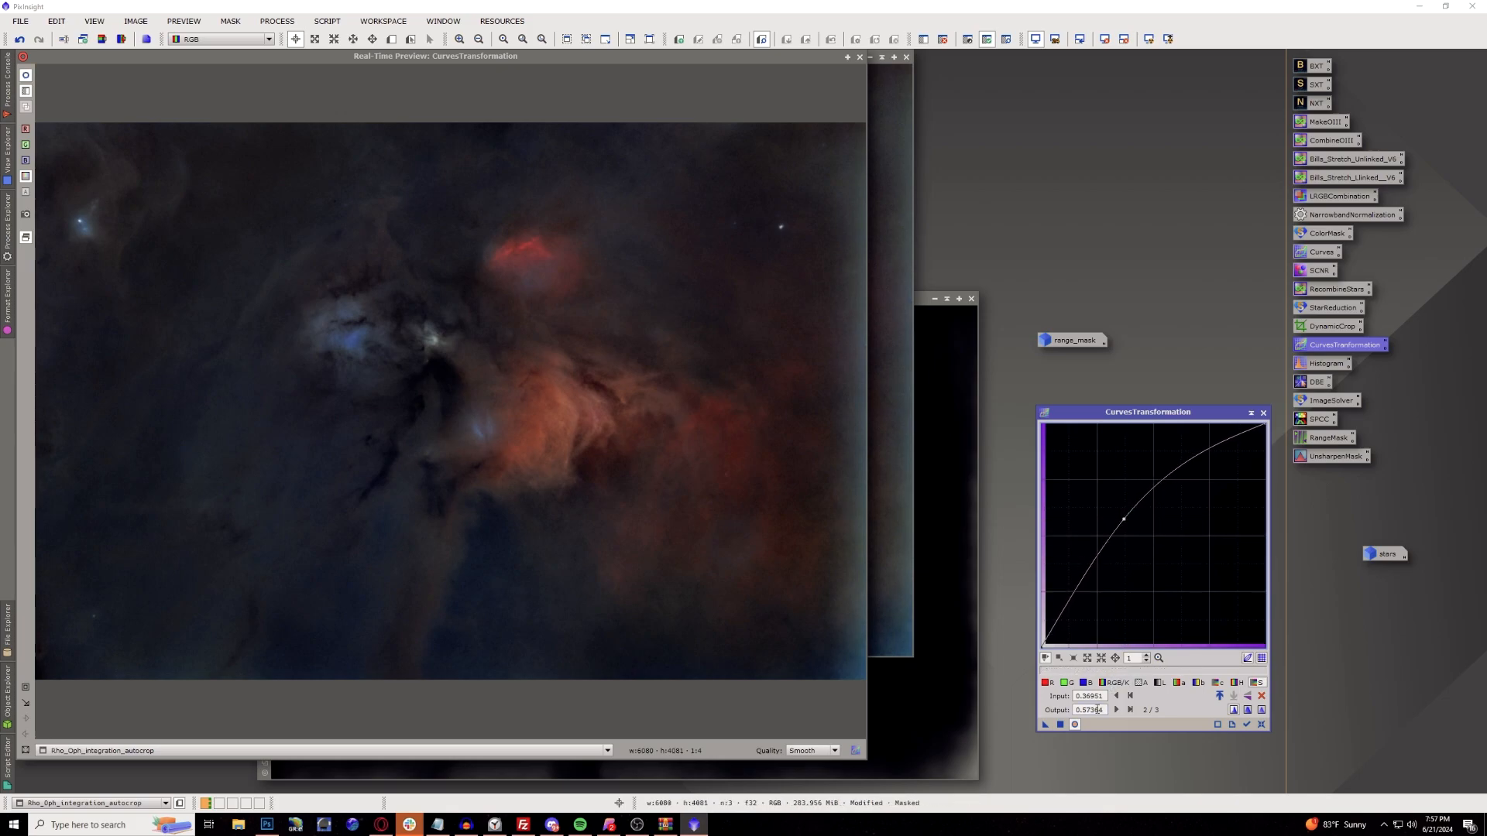
{"action": "left_click", "coordinate": [1060, 725]}
{"action": "left_click", "coordinate": [1260, 726]}
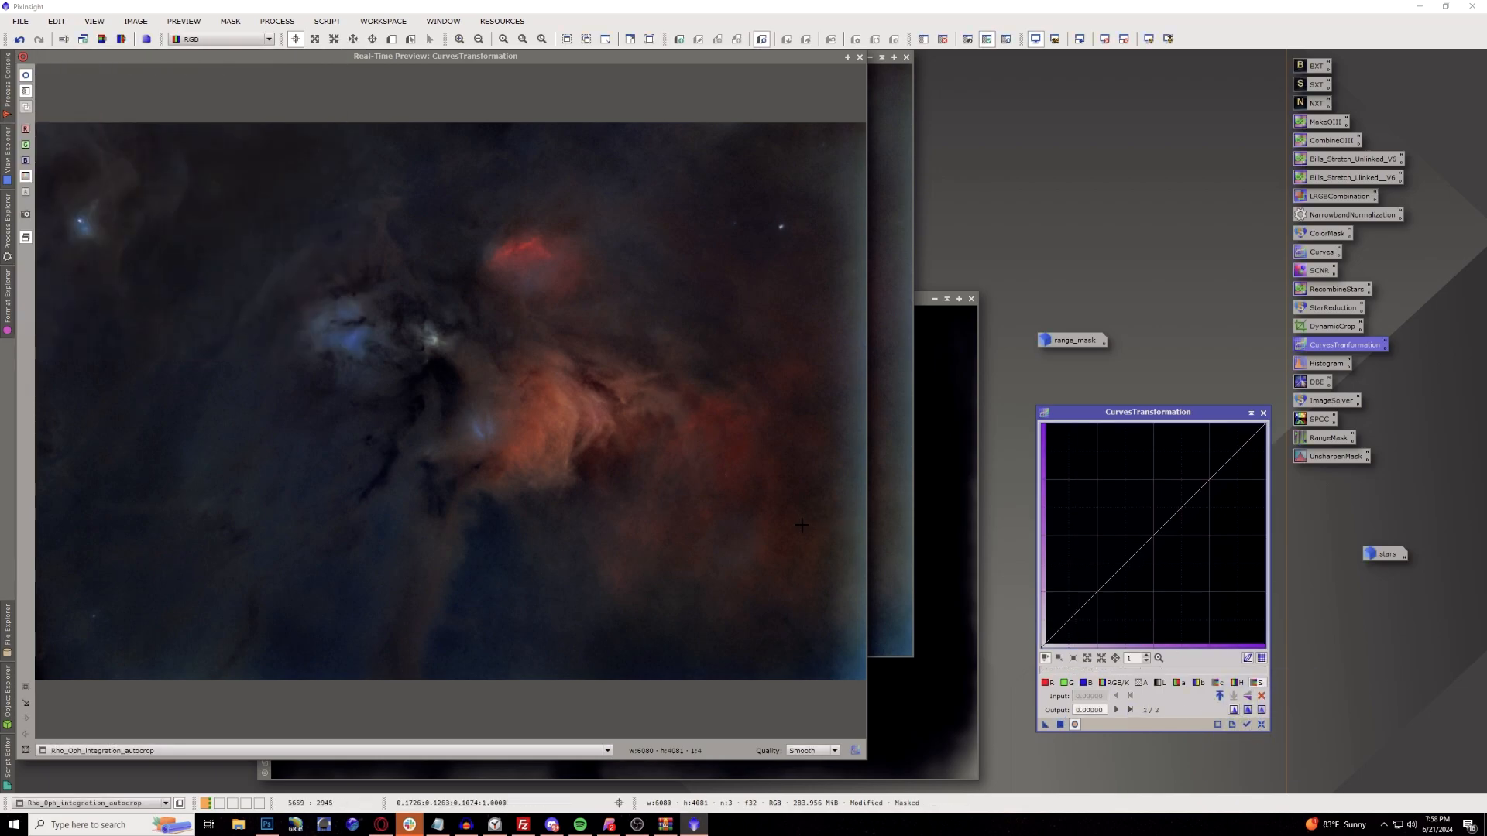
{"action": "left_click", "coordinate": [1263, 414]}
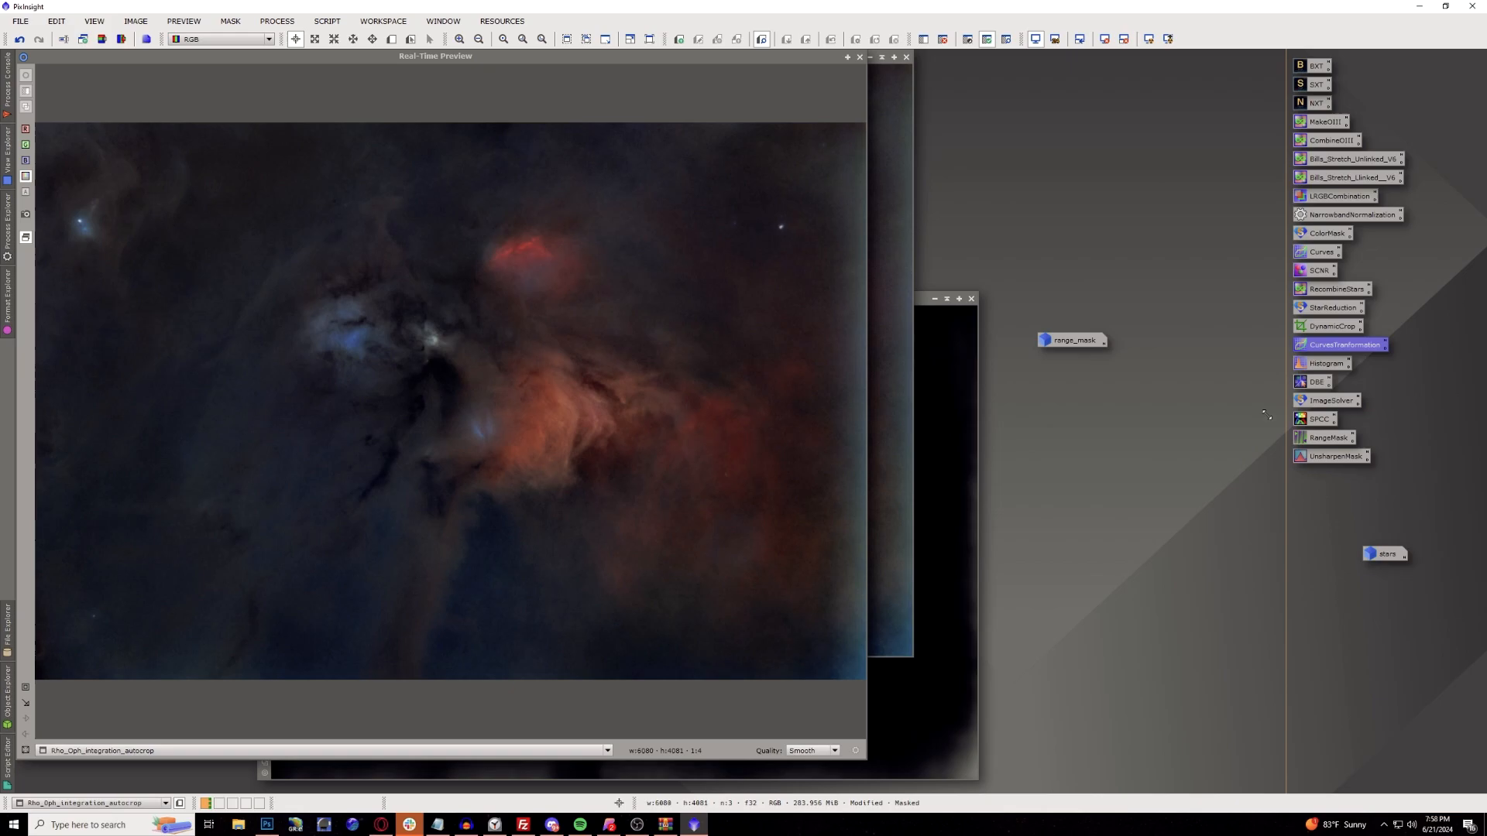
{"action": "left_click", "coordinate": [859, 57]}
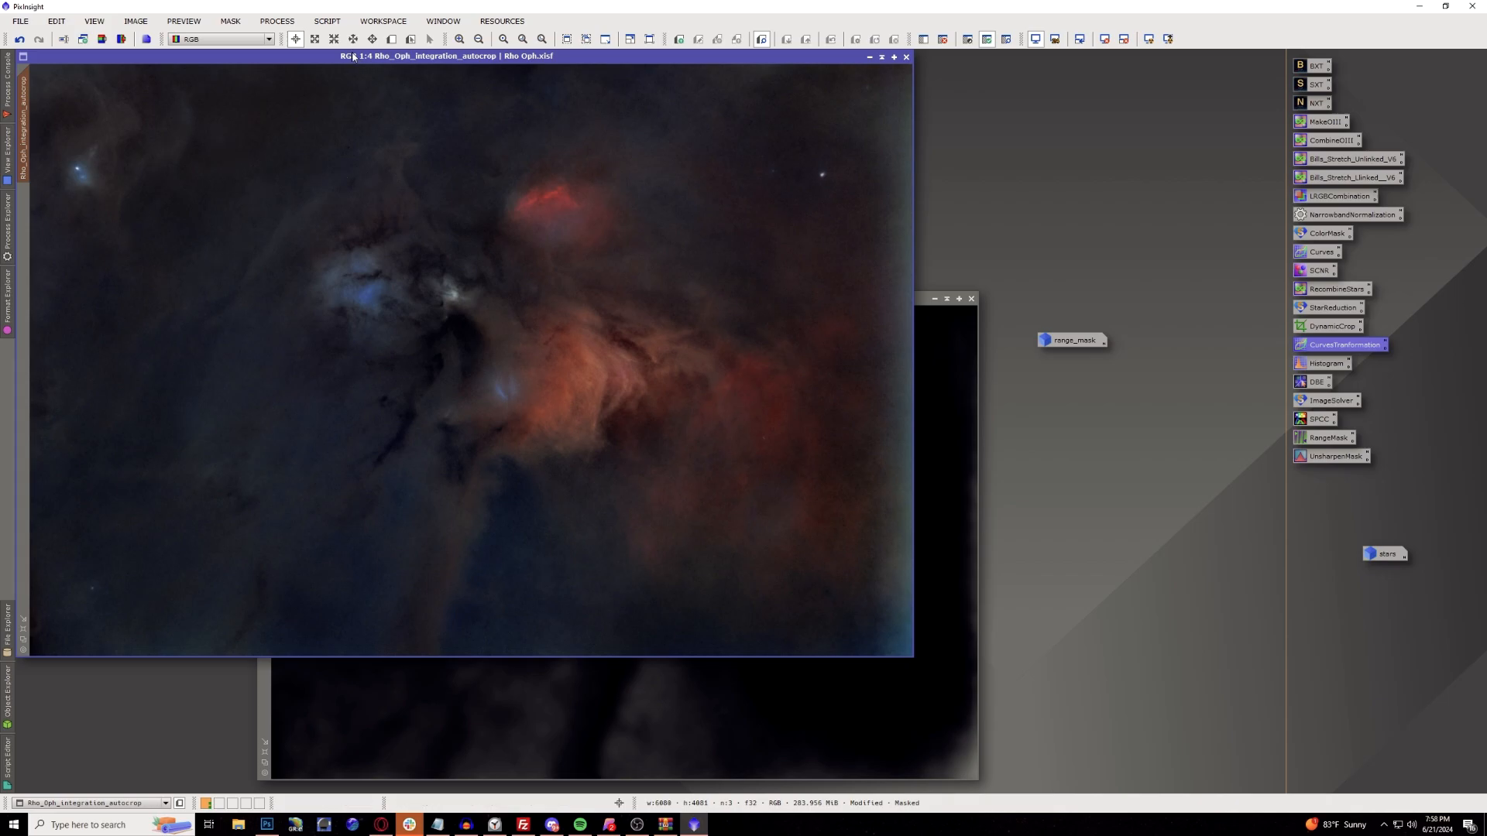
Check the blue mask's overlay on the starless image, hide it again, and close the mask image despite its active reference.
{"action": "left_click", "coordinate": [1003, 40]}
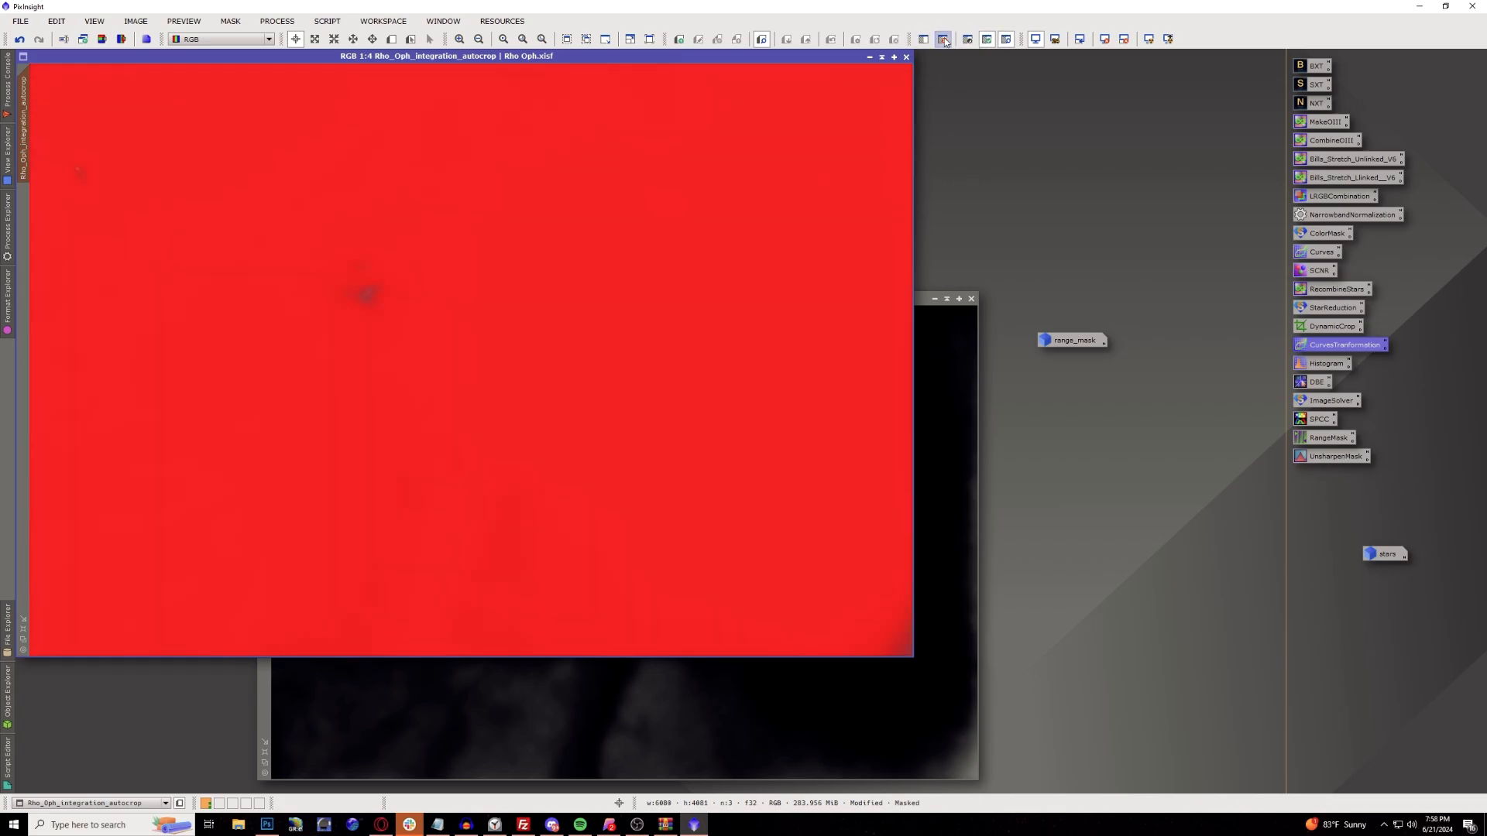
{"action": "left_click", "coordinate": [1007, 39]}
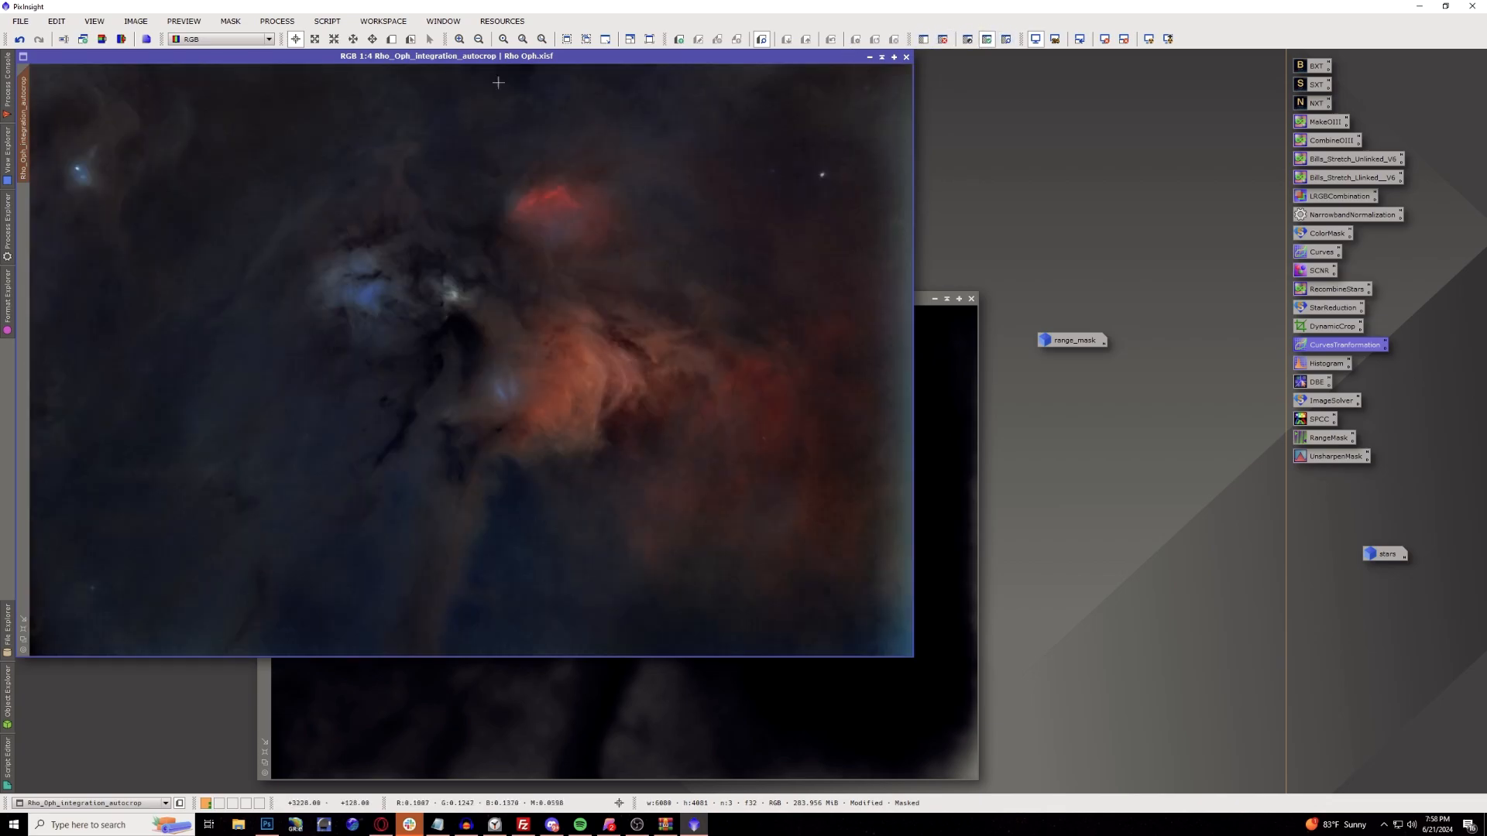
{"action": "left_click", "coordinate": [941, 360]}
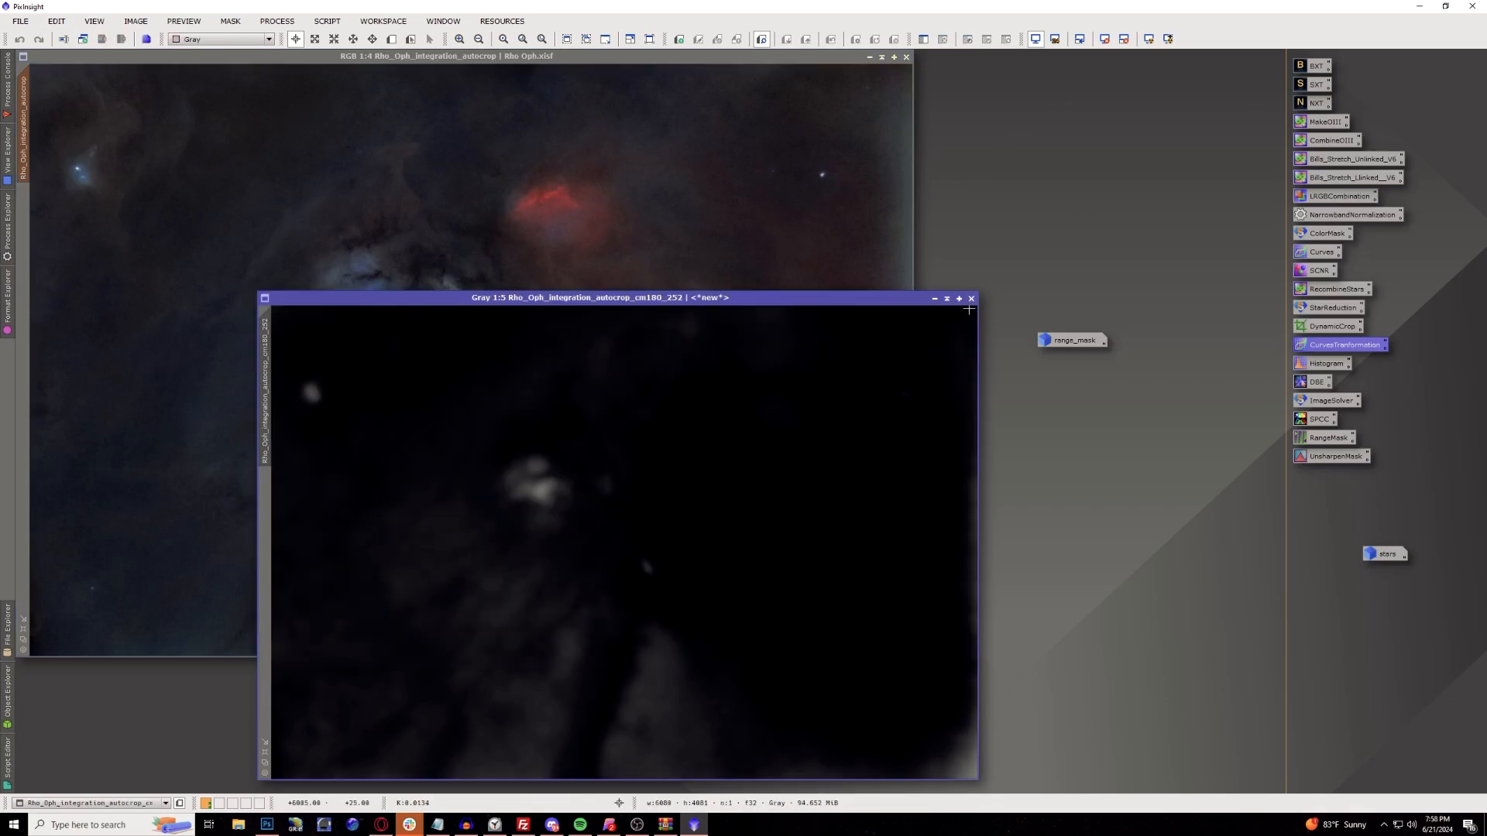
{"action": "left_click", "coordinate": [971, 299]}
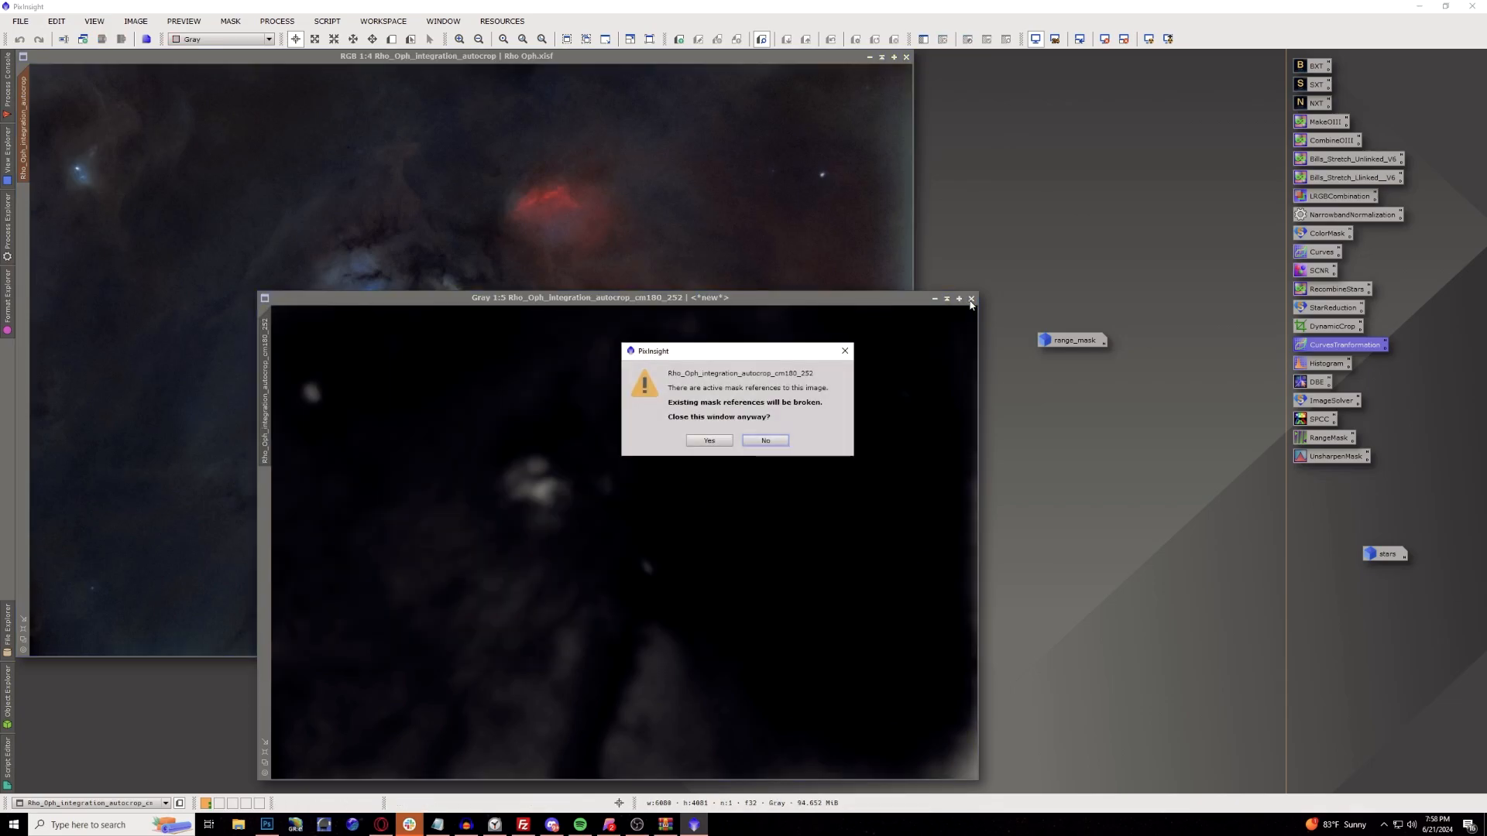
{"action": "left_click", "coordinate": [707, 442]}
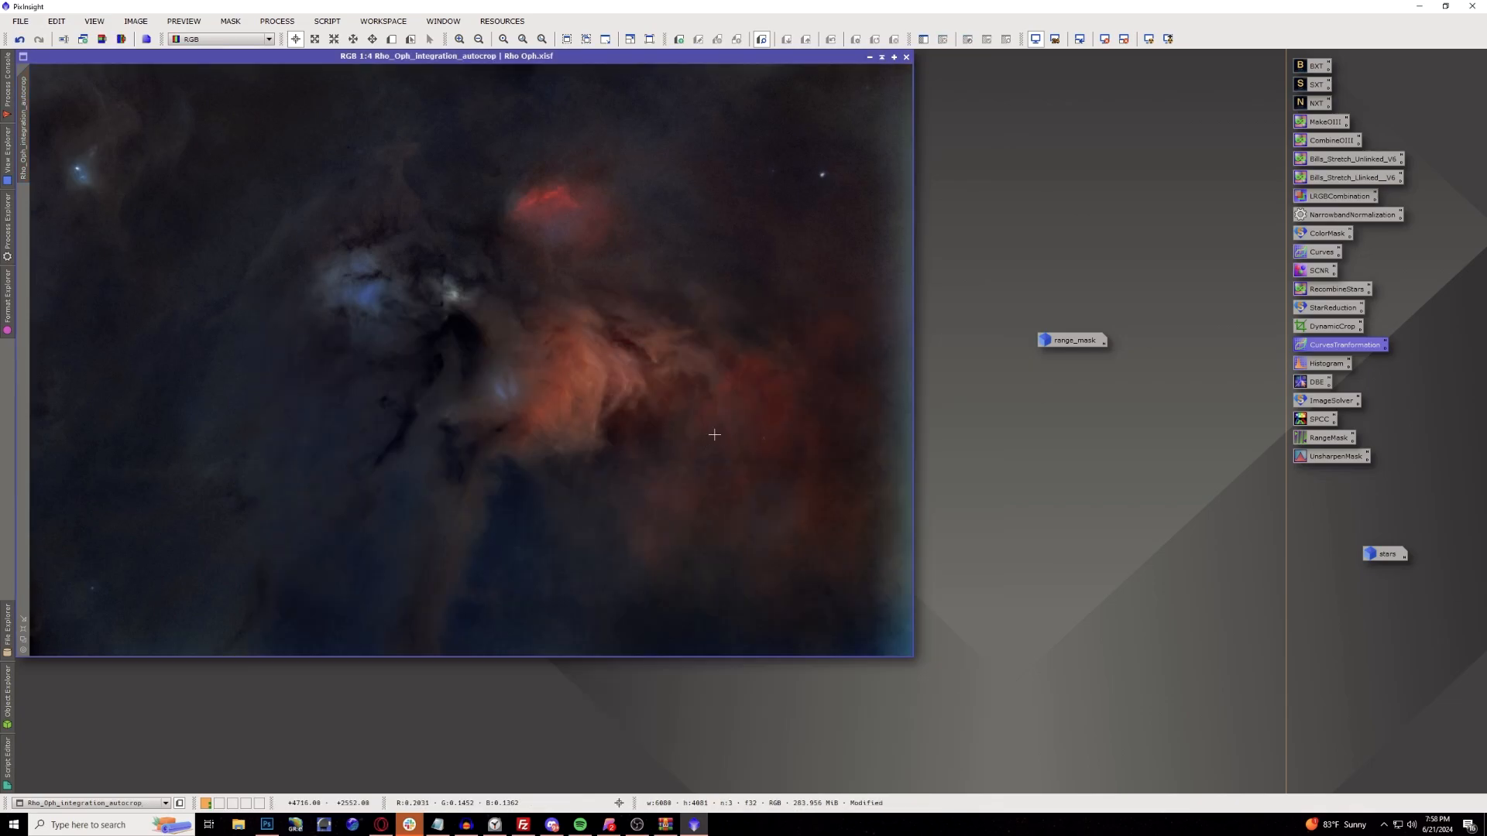
Sharpen the starless image with the AdvSharpening script, keeping its preset layer bias values.
{"action": "left_click", "coordinate": [338, 23]}
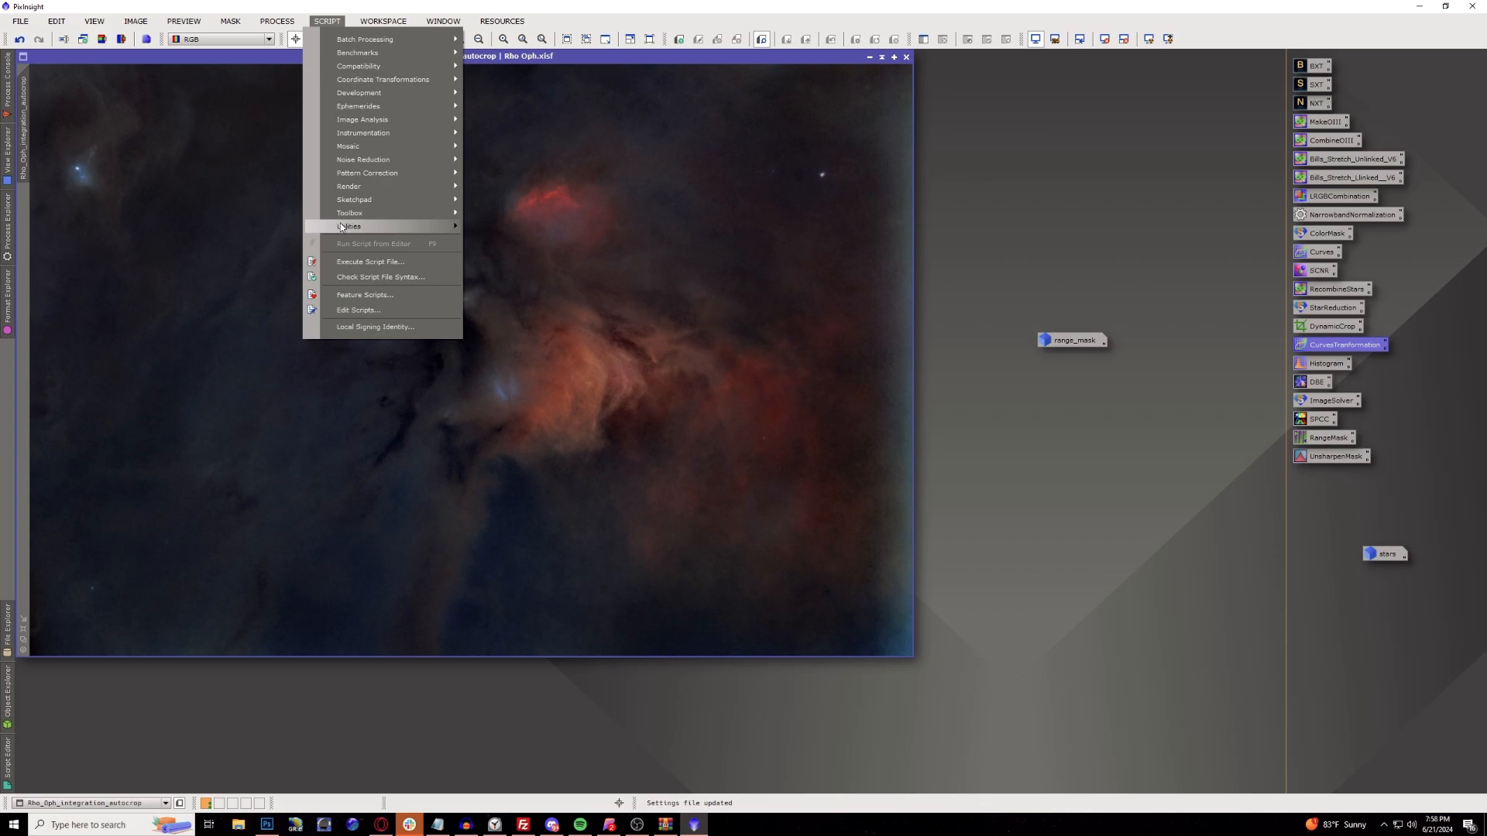
{"action": "mouse_move", "coordinate": [341, 226]}
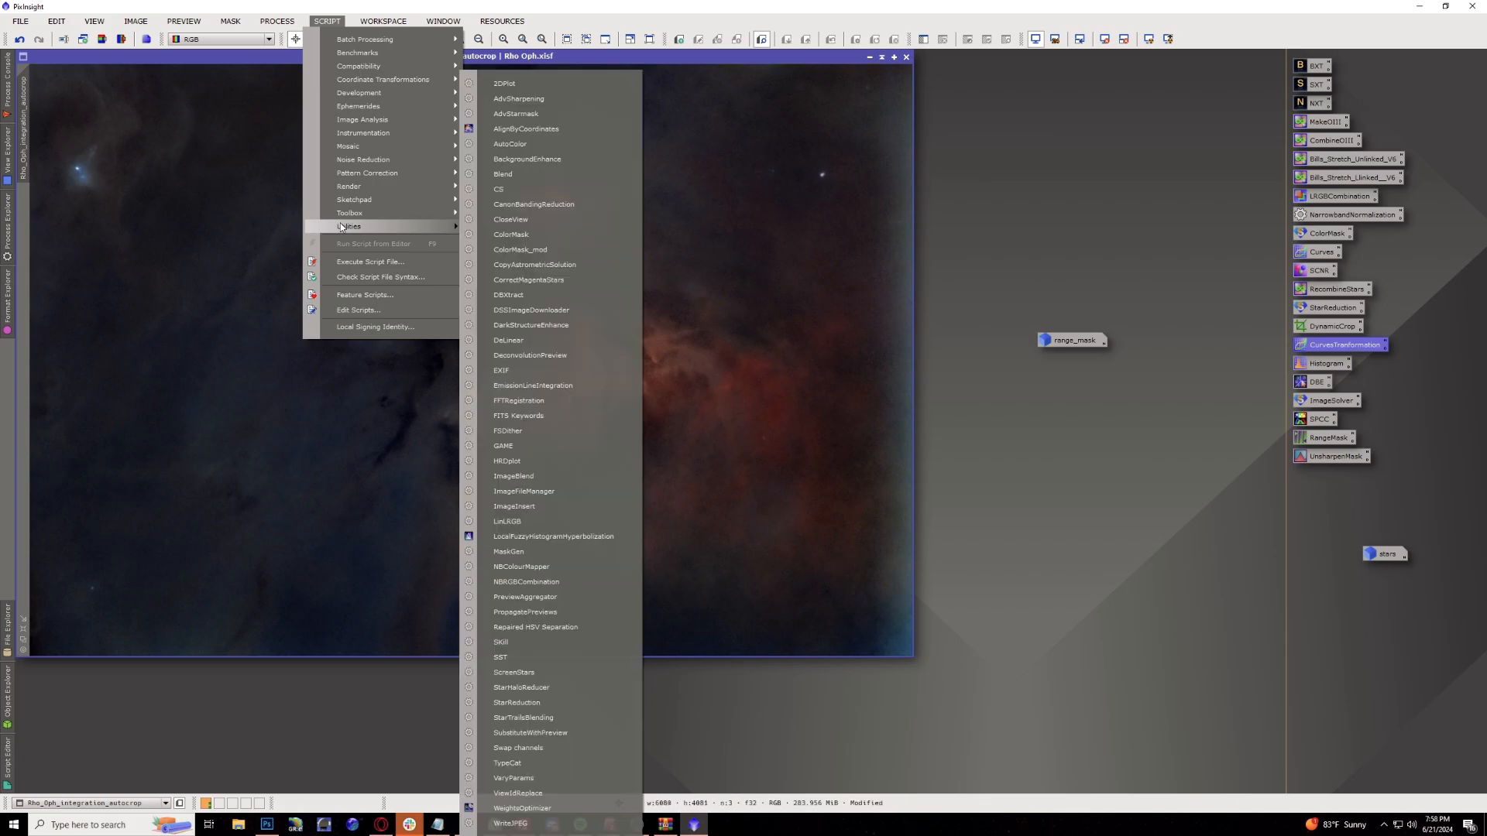
{"action": "left_click", "coordinate": [523, 99]}
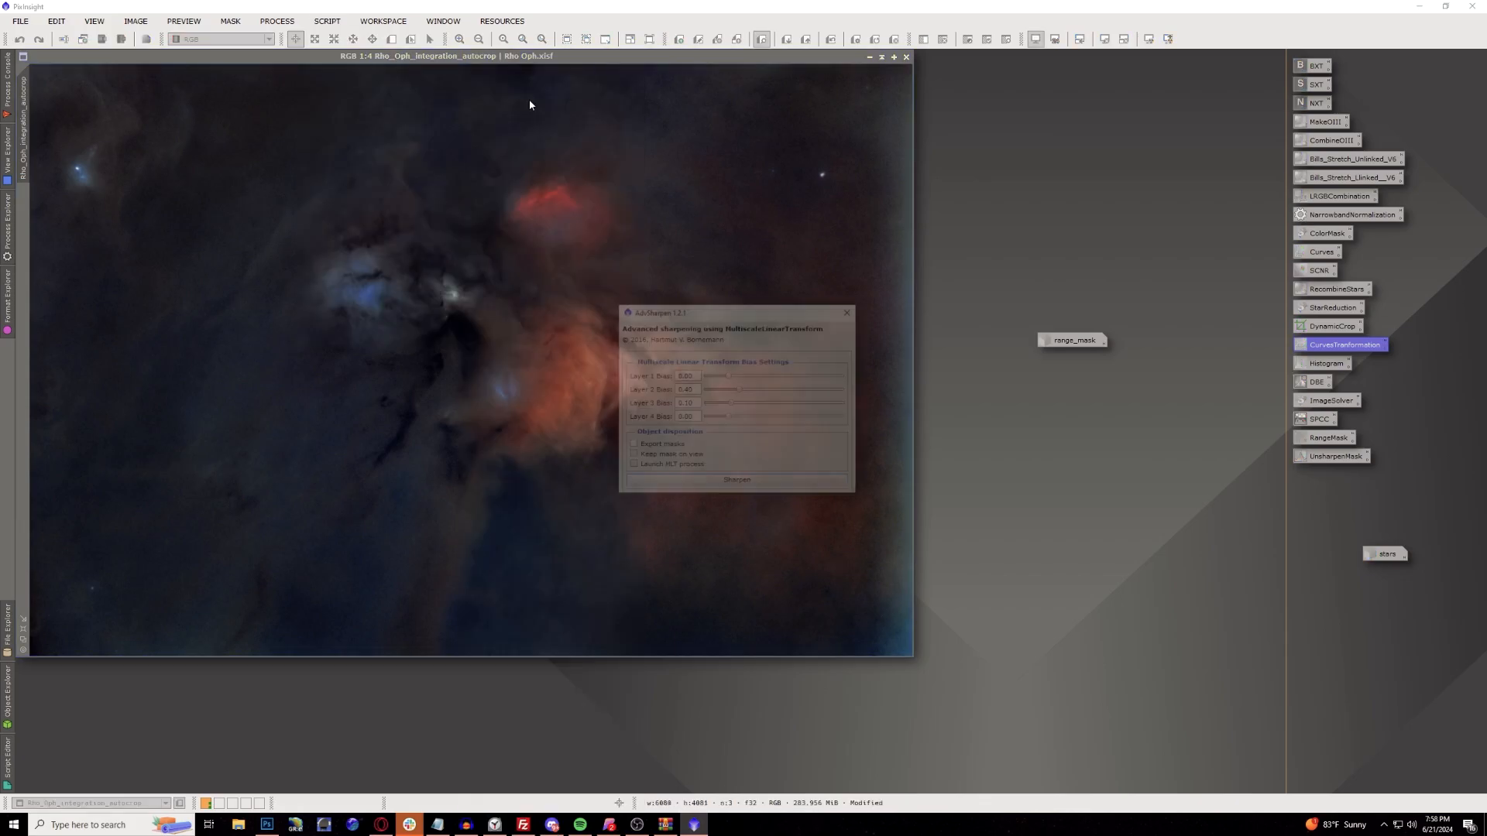
{"action": "left_click", "coordinate": [779, 486]}
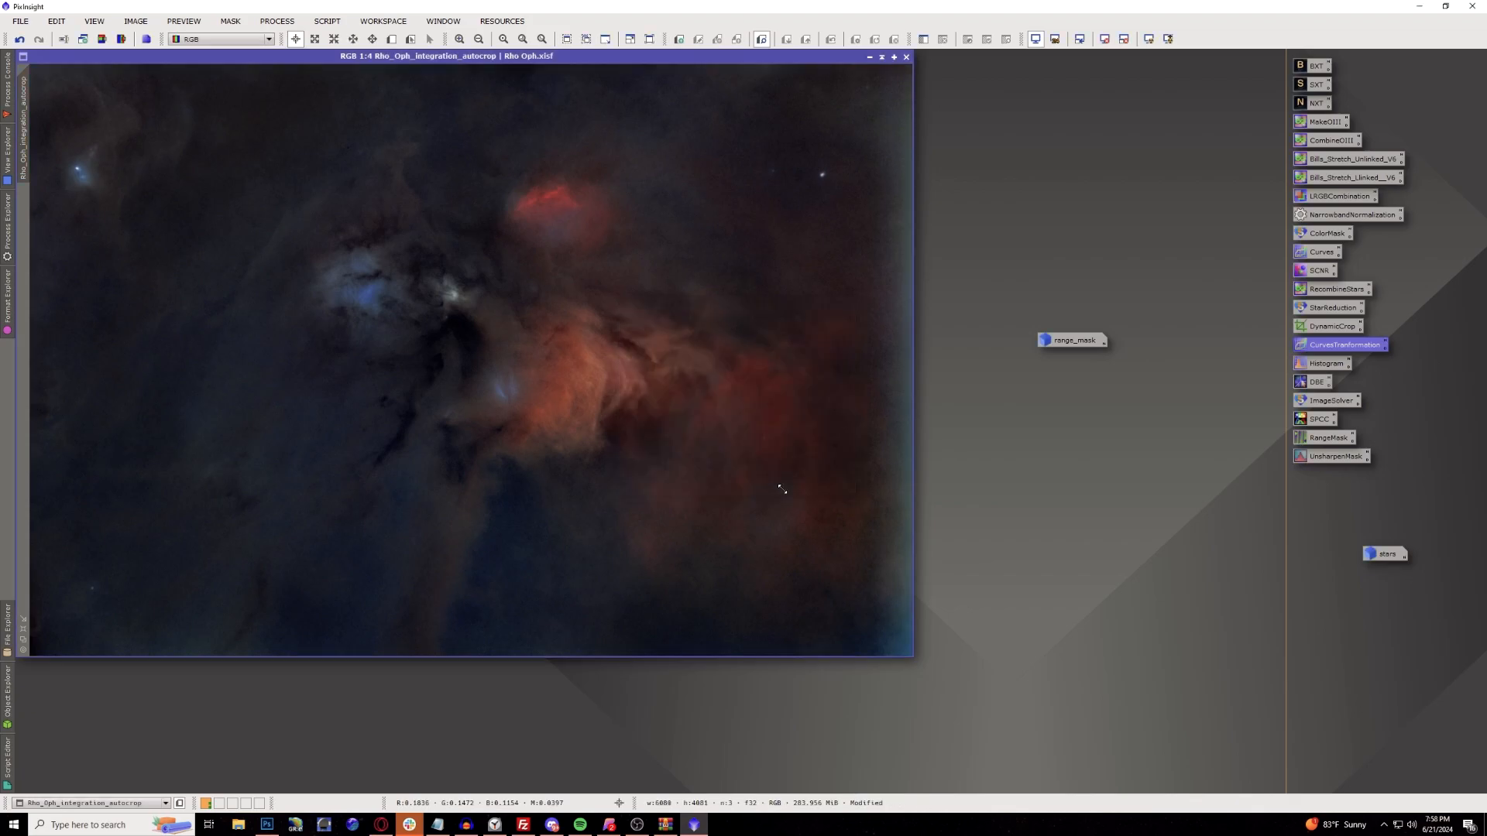
{"action": "scroll", "coordinate": [722, 504], "scroll_direction": "up", "scroll_amount": 1}
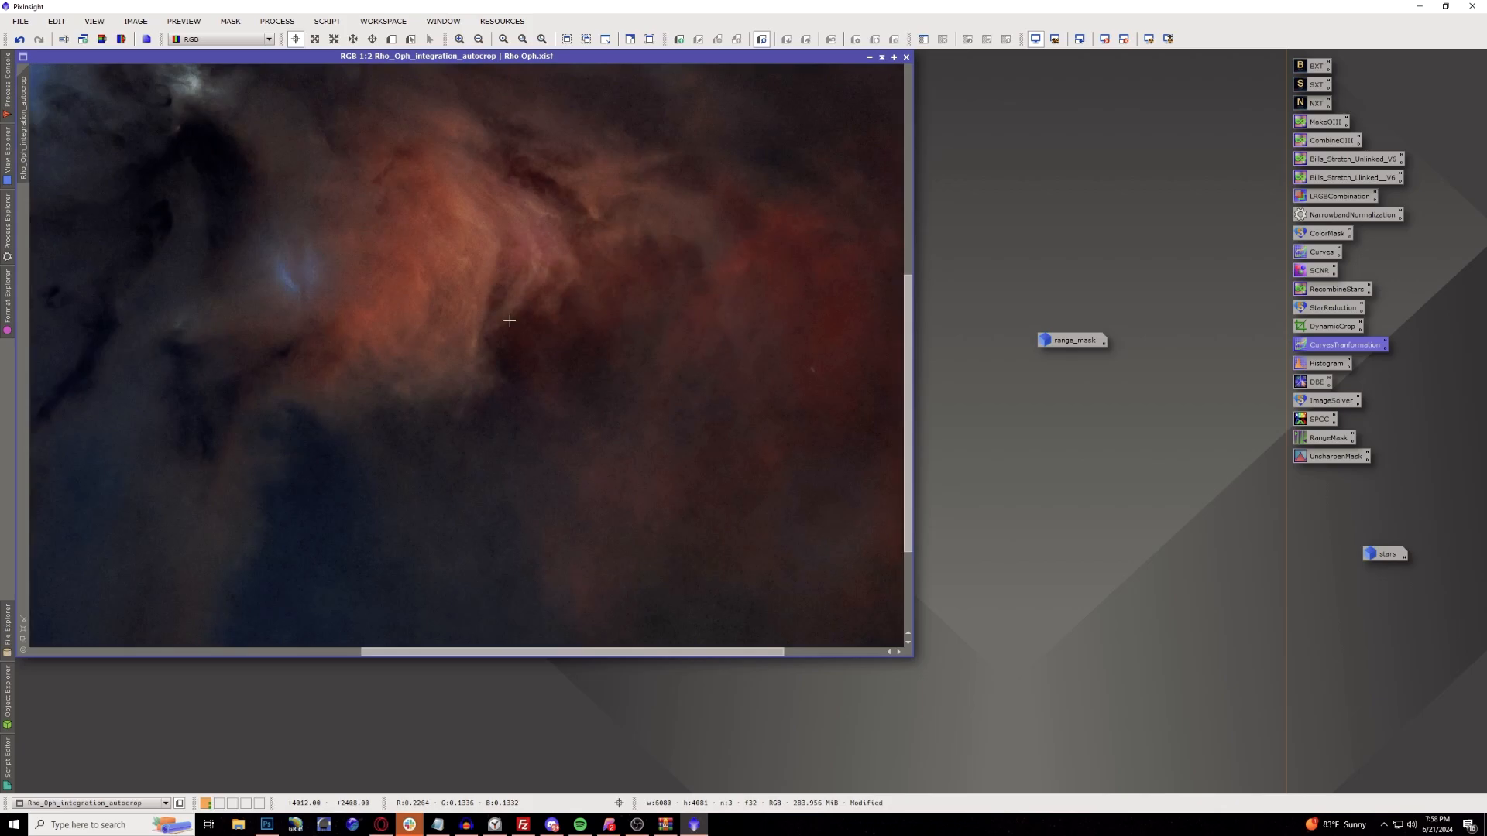
Examine the sharpened starless image up close around the red nebula, the dark lanes and the blue reflection areas.
{"action": "left_click_drag", "start_coordinate": [909, 379], "coordinate": [911, 275]}
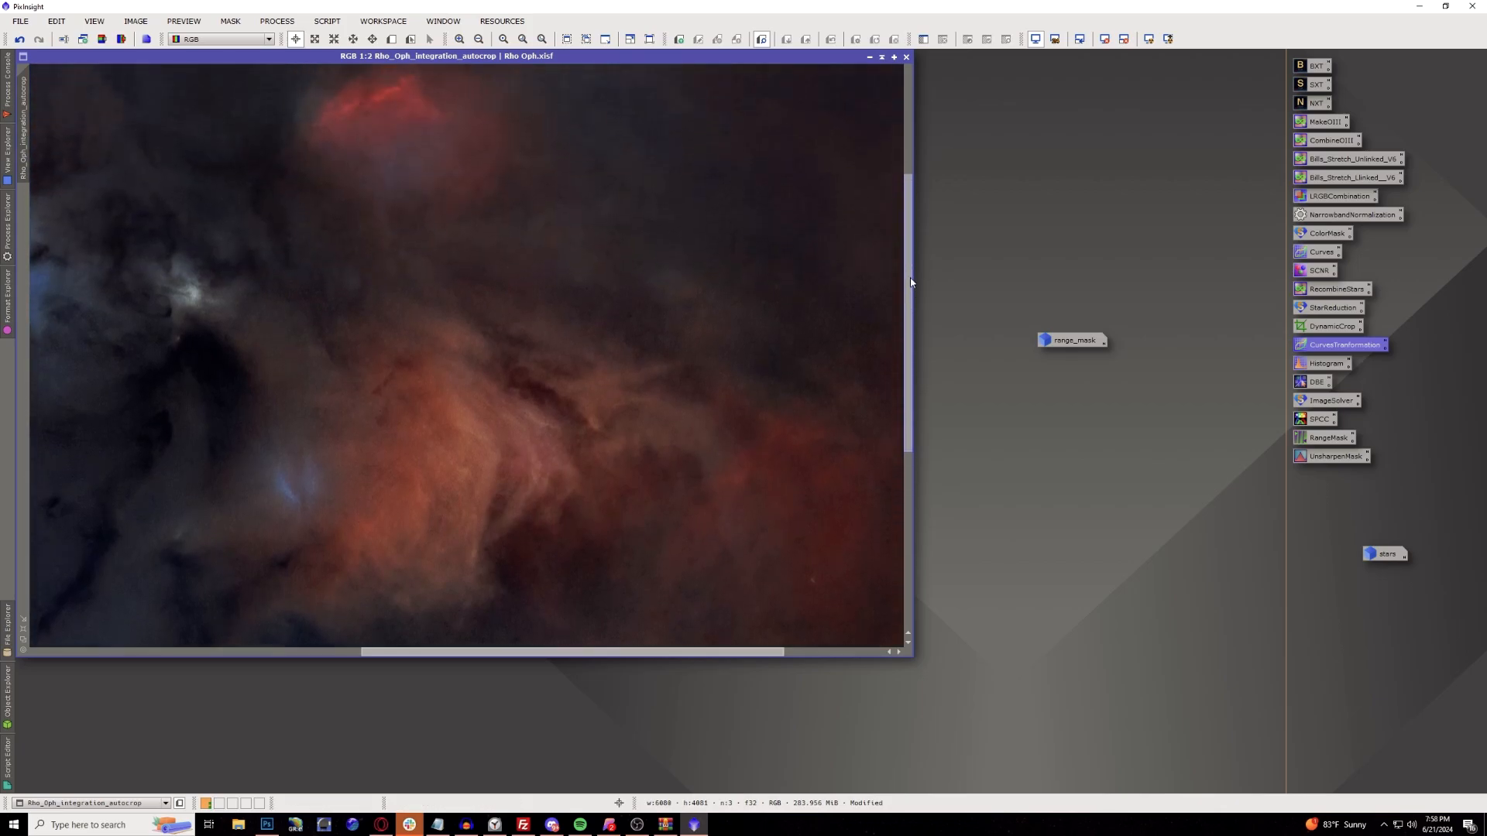
{"action": "left_click_drag", "start_coordinate": [584, 653], "coordinate": [363, 649]}
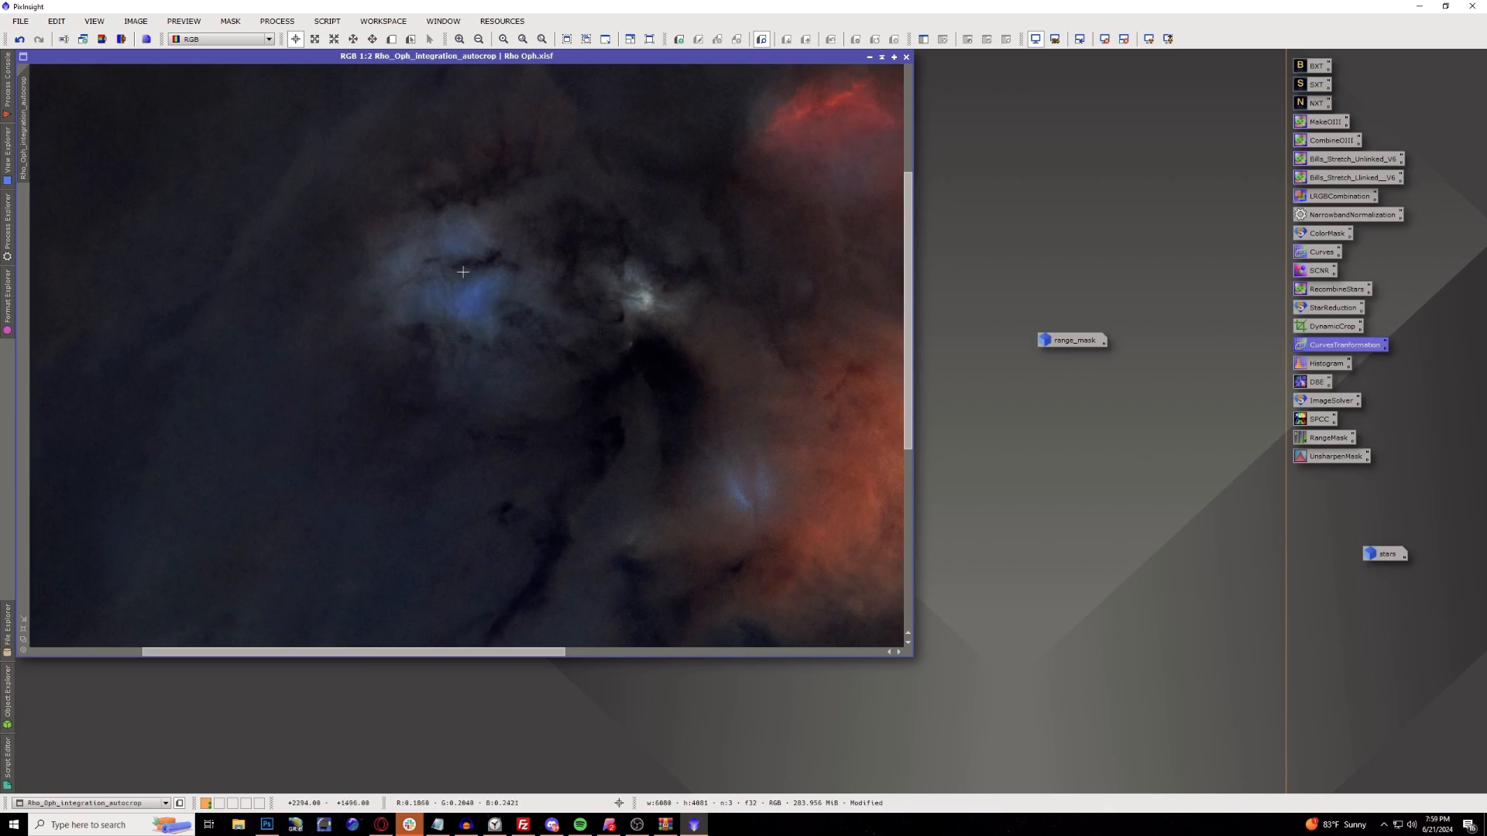
{"action": "left_click_drag", "start_coordinate": [540, 653], "coordinate": [672, 653]}
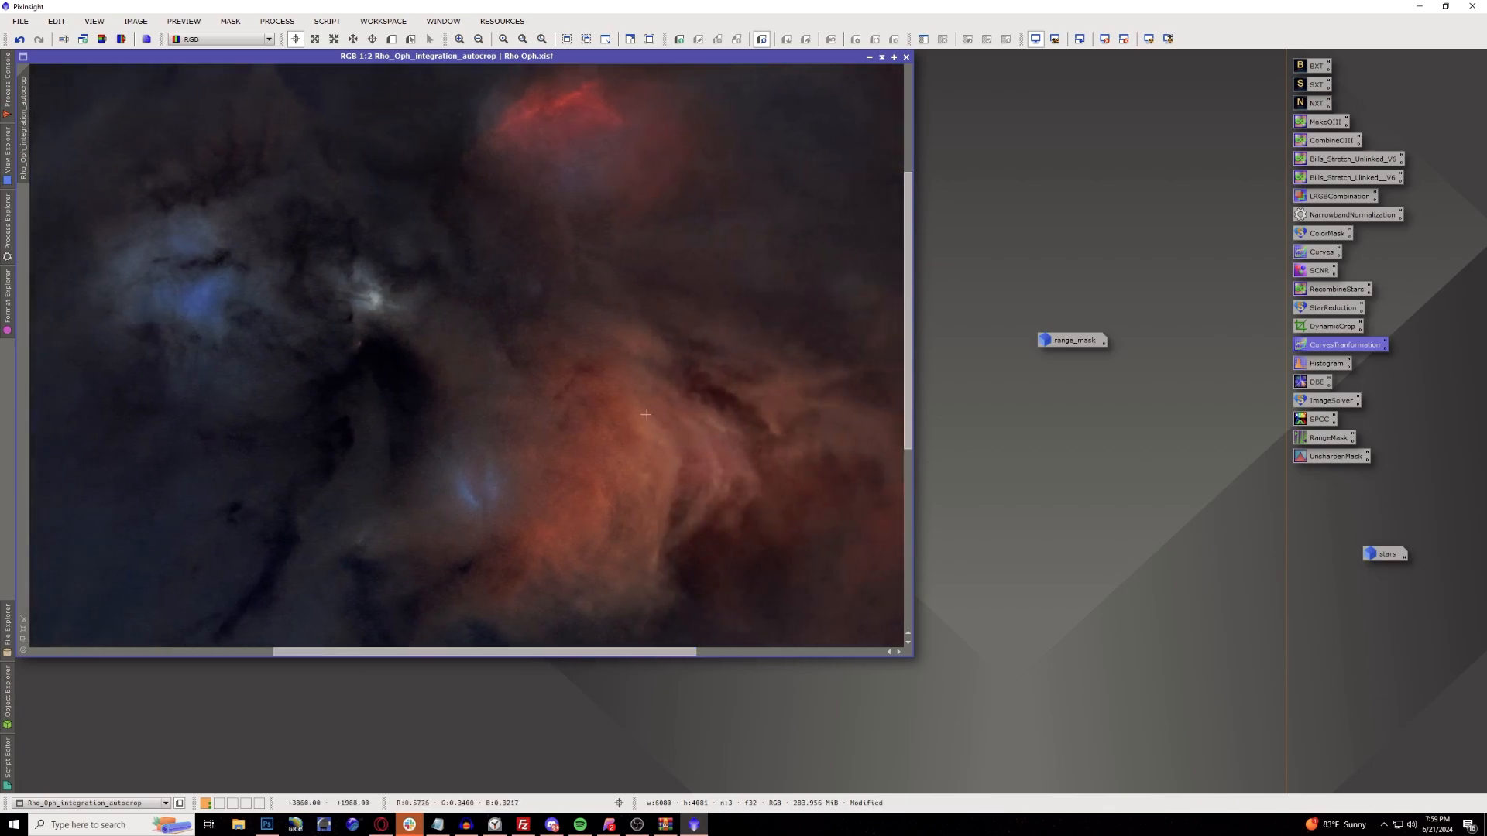
{"action": "left_click_drag", "start_coordinate": [906, 412], "coordinate": [906, 335]}
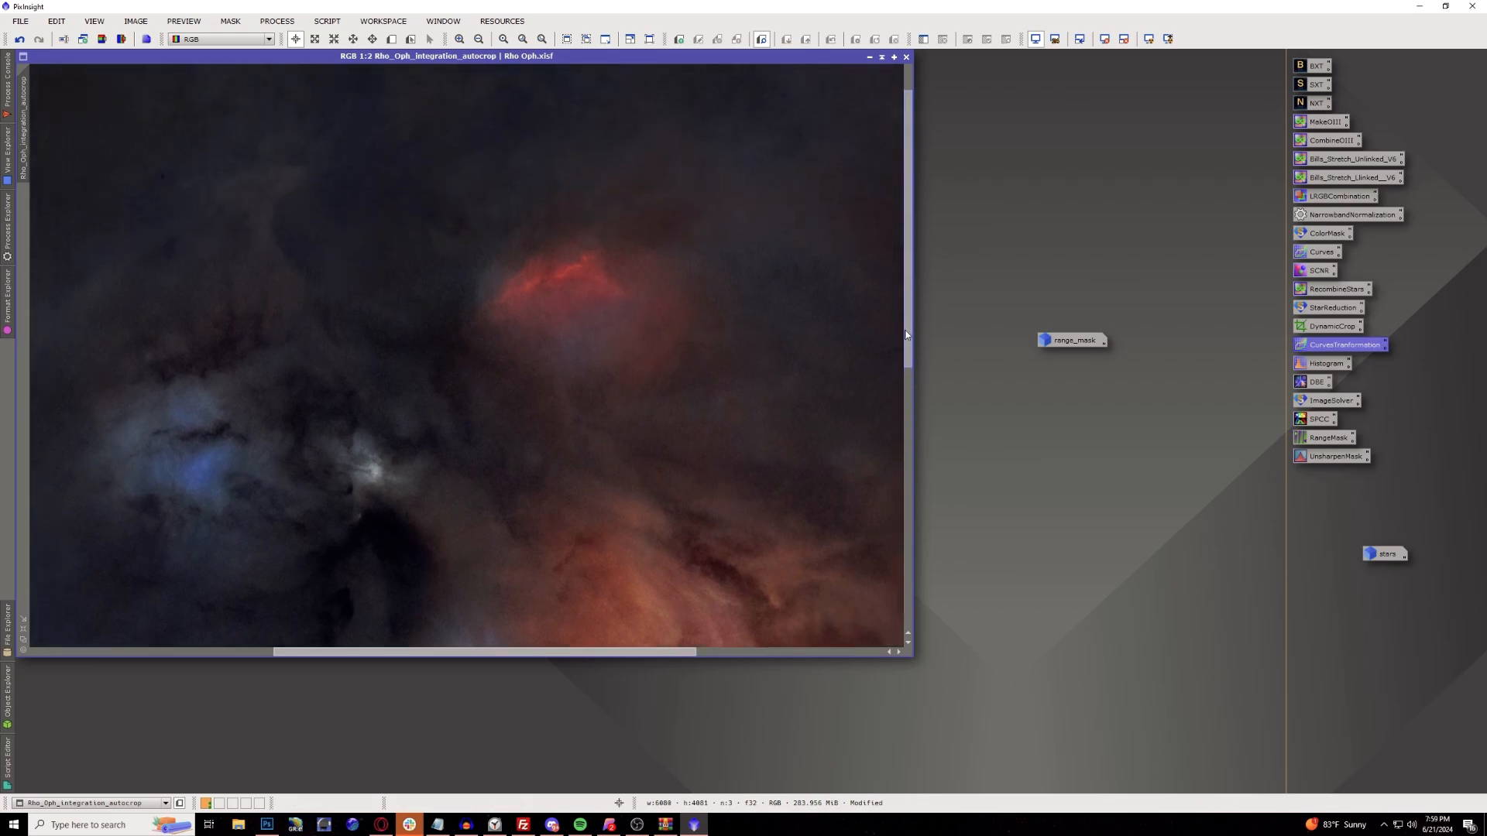
{"action": "scroll", "coordinate": [585, 371], "scroll_direction": "down", "scroll_amount": 2}
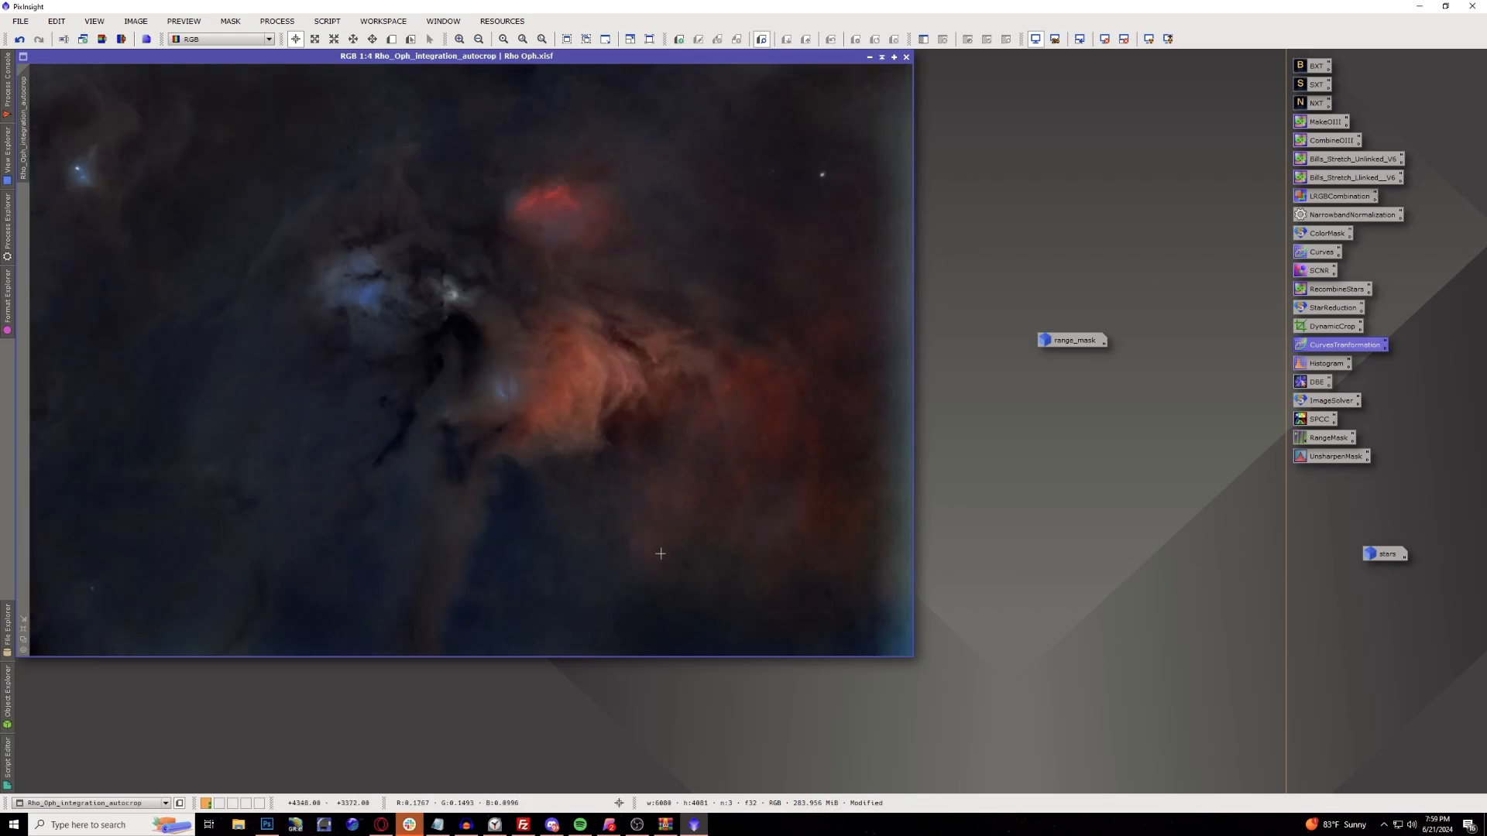
{"action": "scroll", "coordinate": [74, 173], "scroll_direction": "up", "scroll_amount": 2}
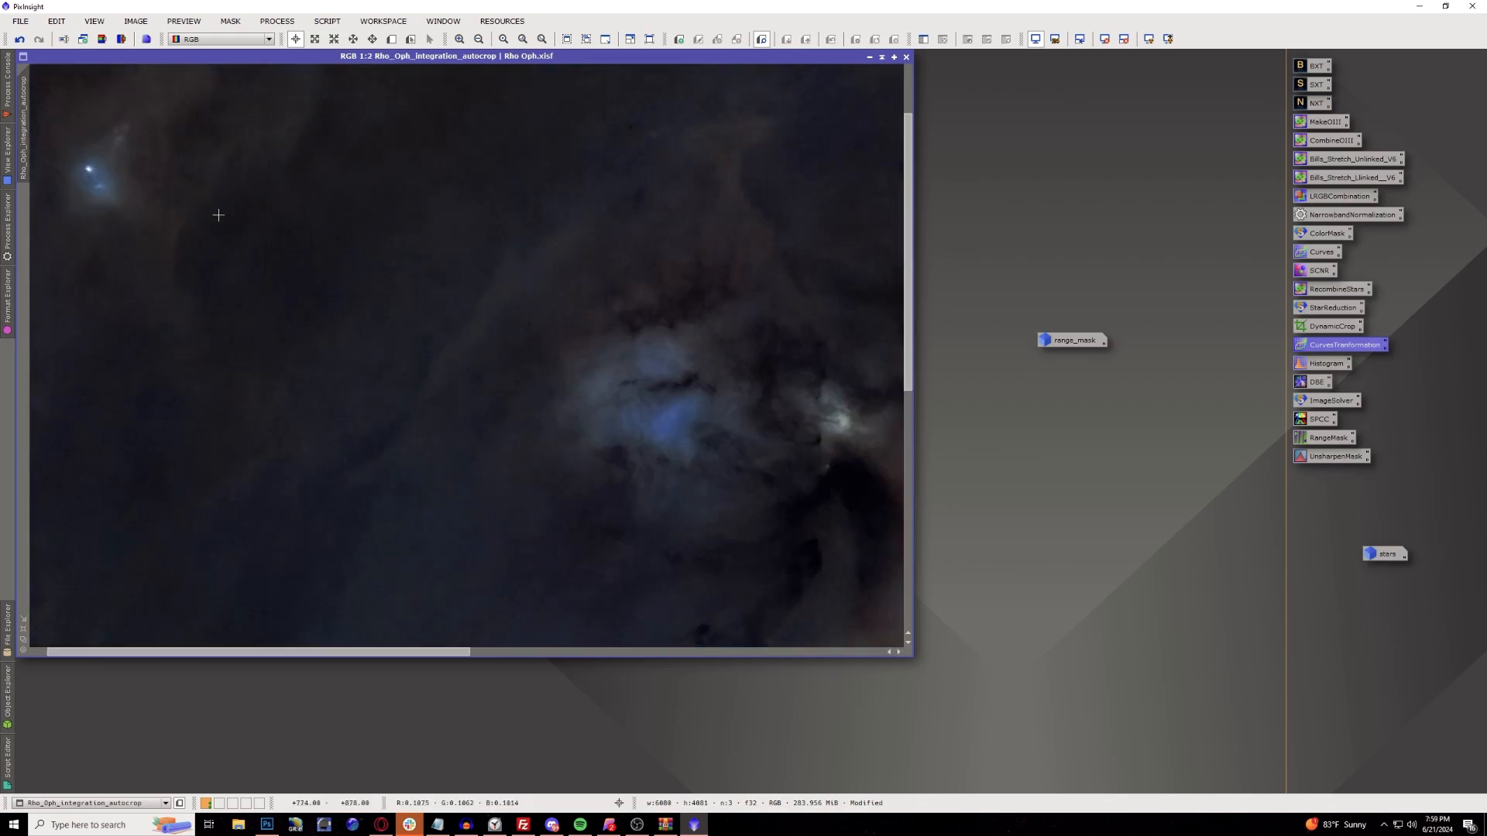
{"action": "left_click_drag", "start_coordinate": [435, 654], "coordinate": [358, 653]}
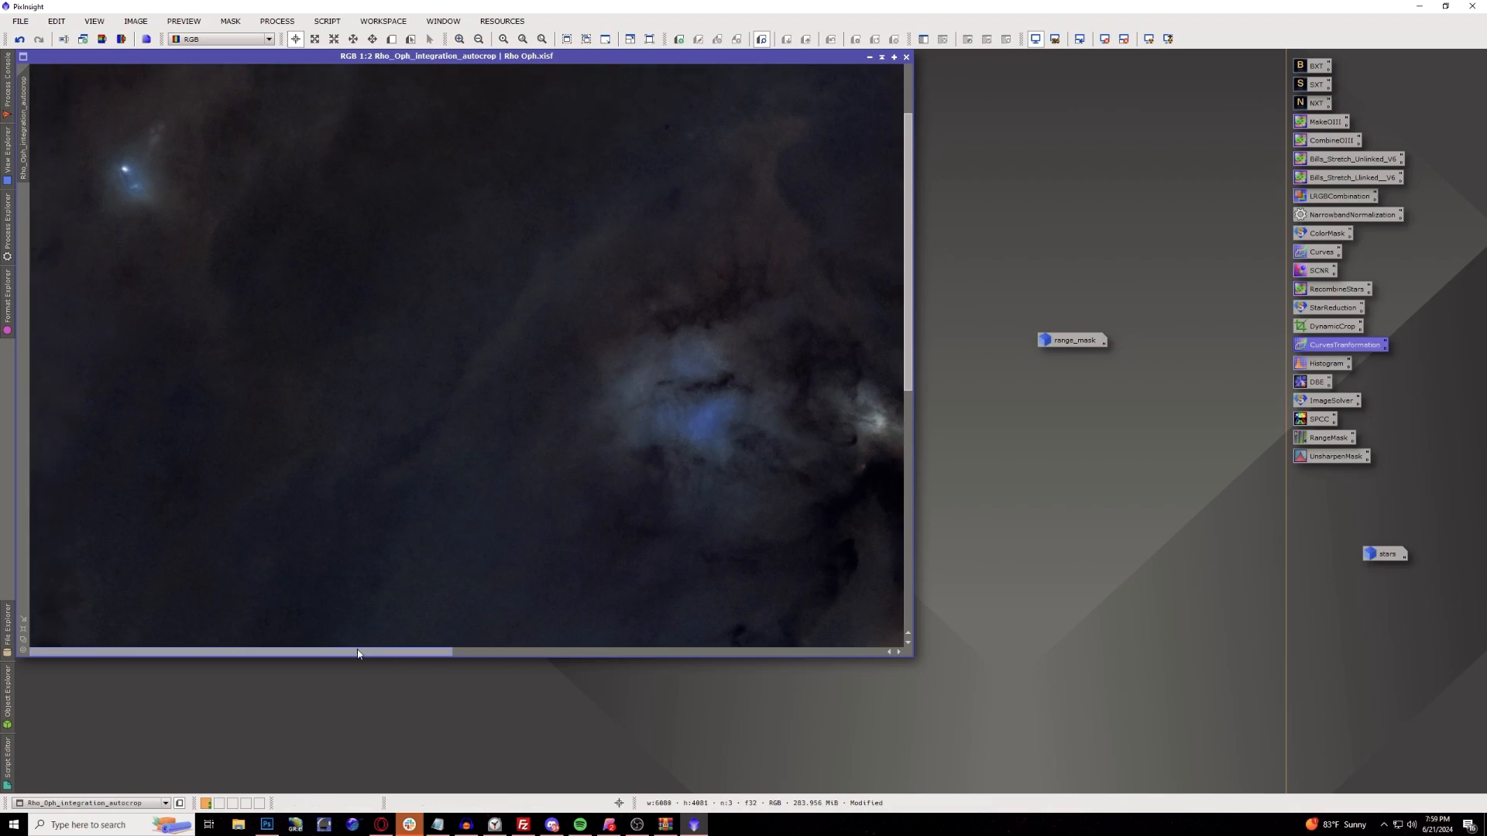
{"action": "left_click_drag", "start_coordinate": [907, 315], "coordinate": [898, 266]}
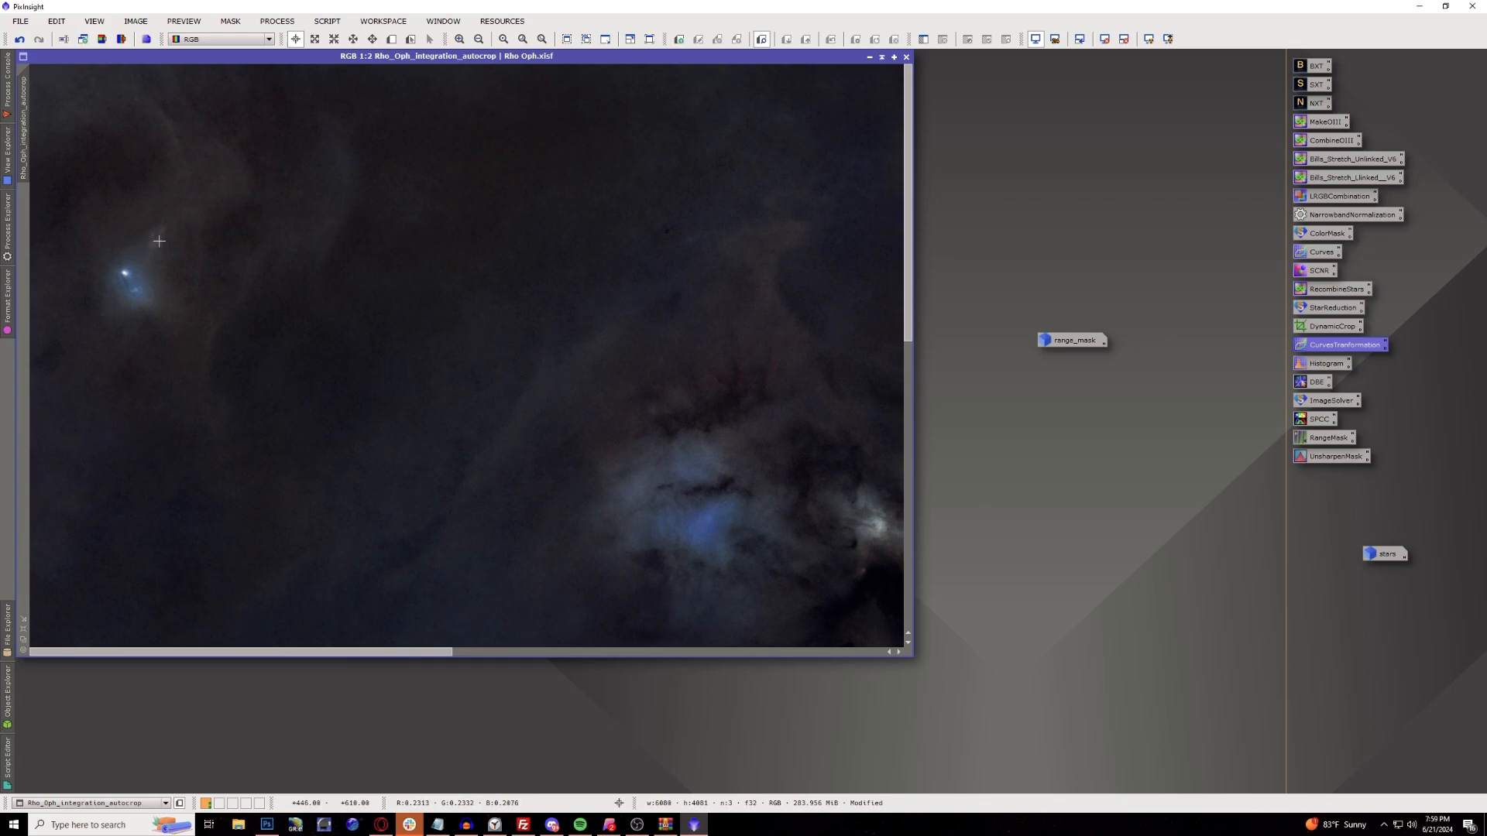
{"action": "scroll", "coordinate": [491, 376], "scroll_direction": "up", "scroll_amount": 2}
{"action": "scroll", "coordinate": [492, 376], "scroll_direction": "down", "scroll_amount": 5}
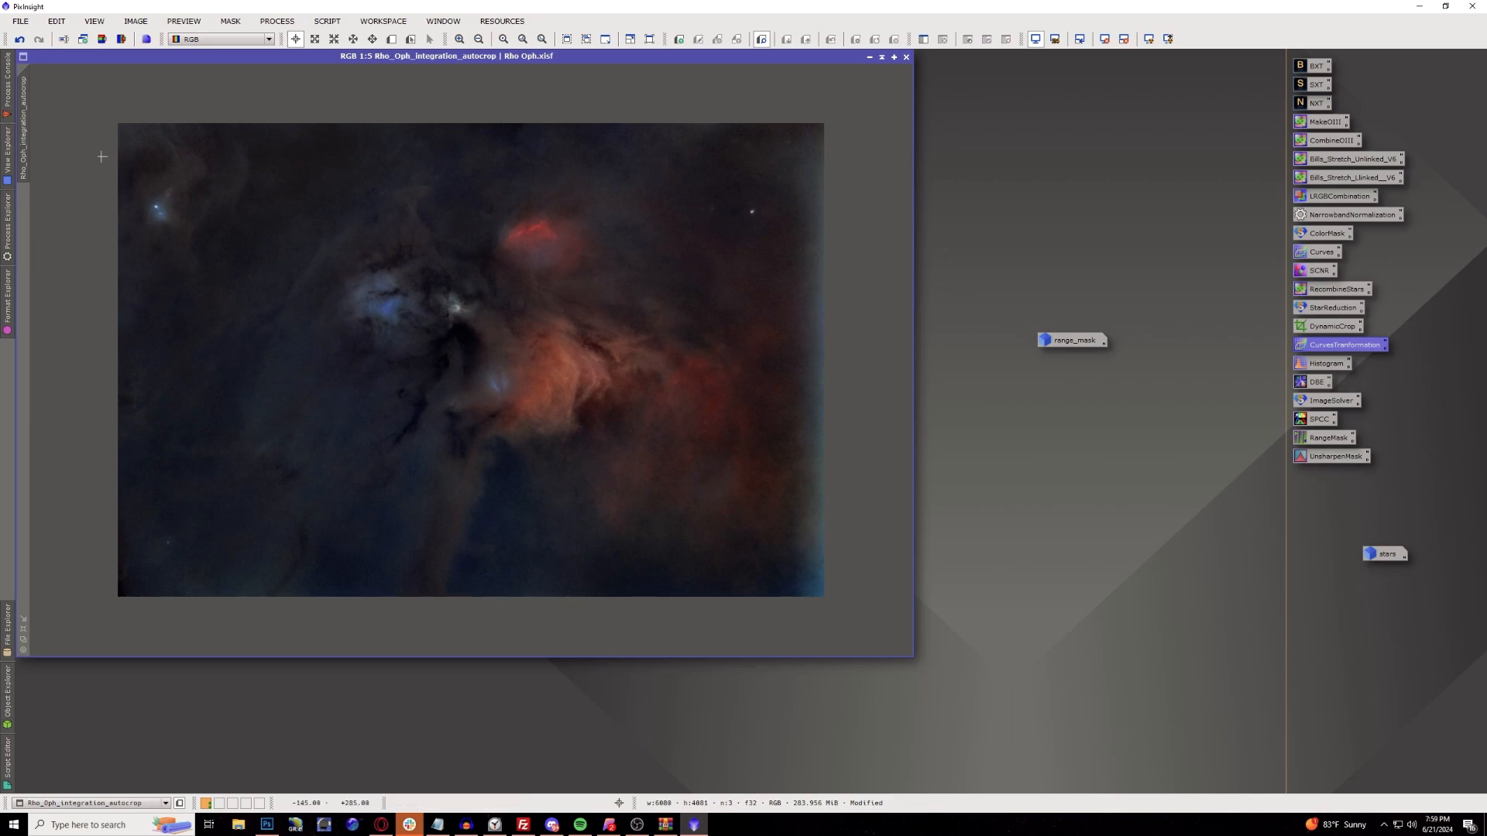
Rename the sharpened nebula image's identifier to starless.
{"action": "left_click", "coordinate": [9, 108]}
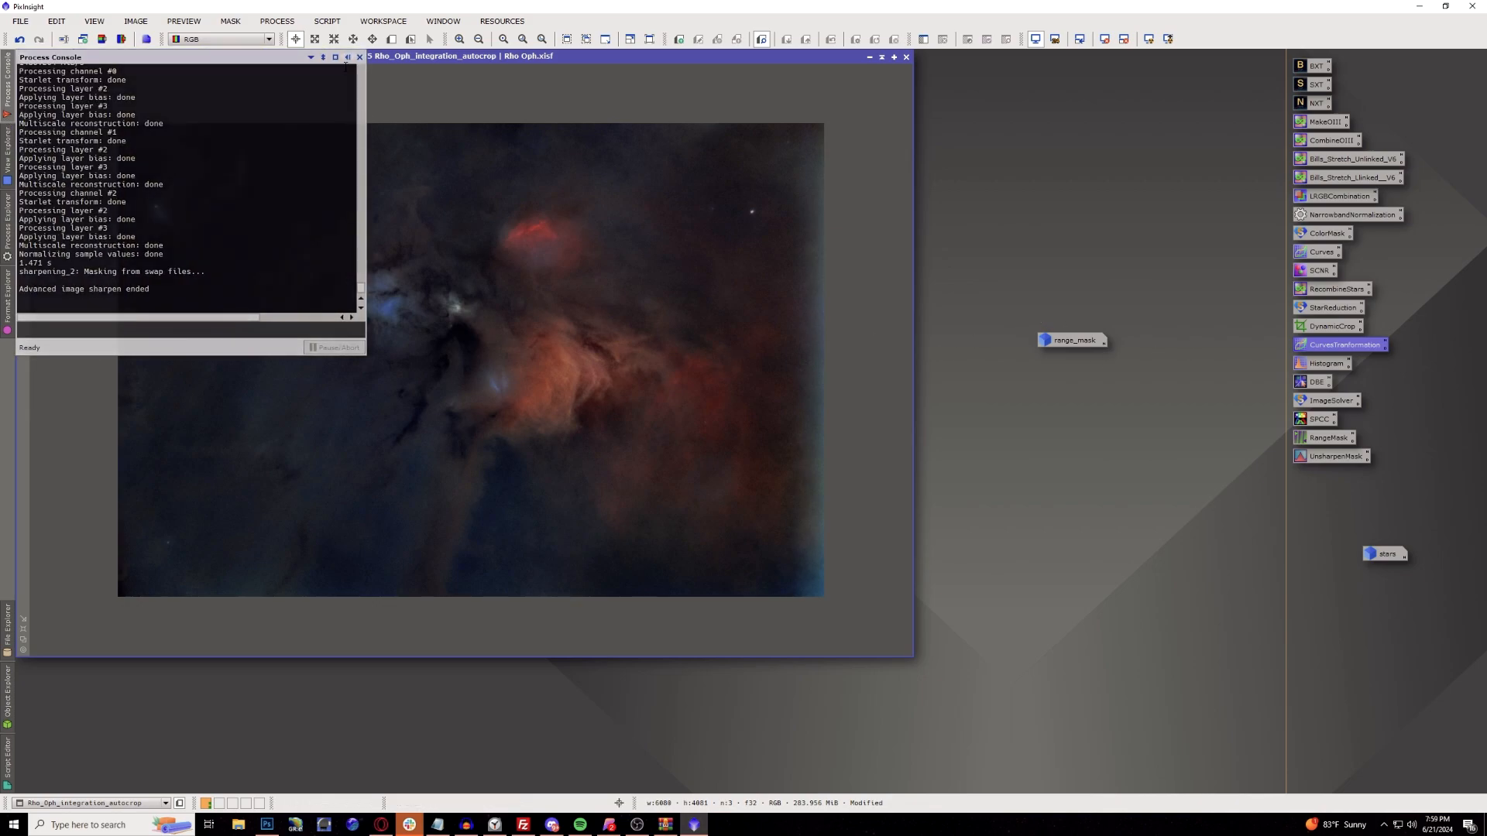
{"action": "double_click", "coordinate": [28, 98]}
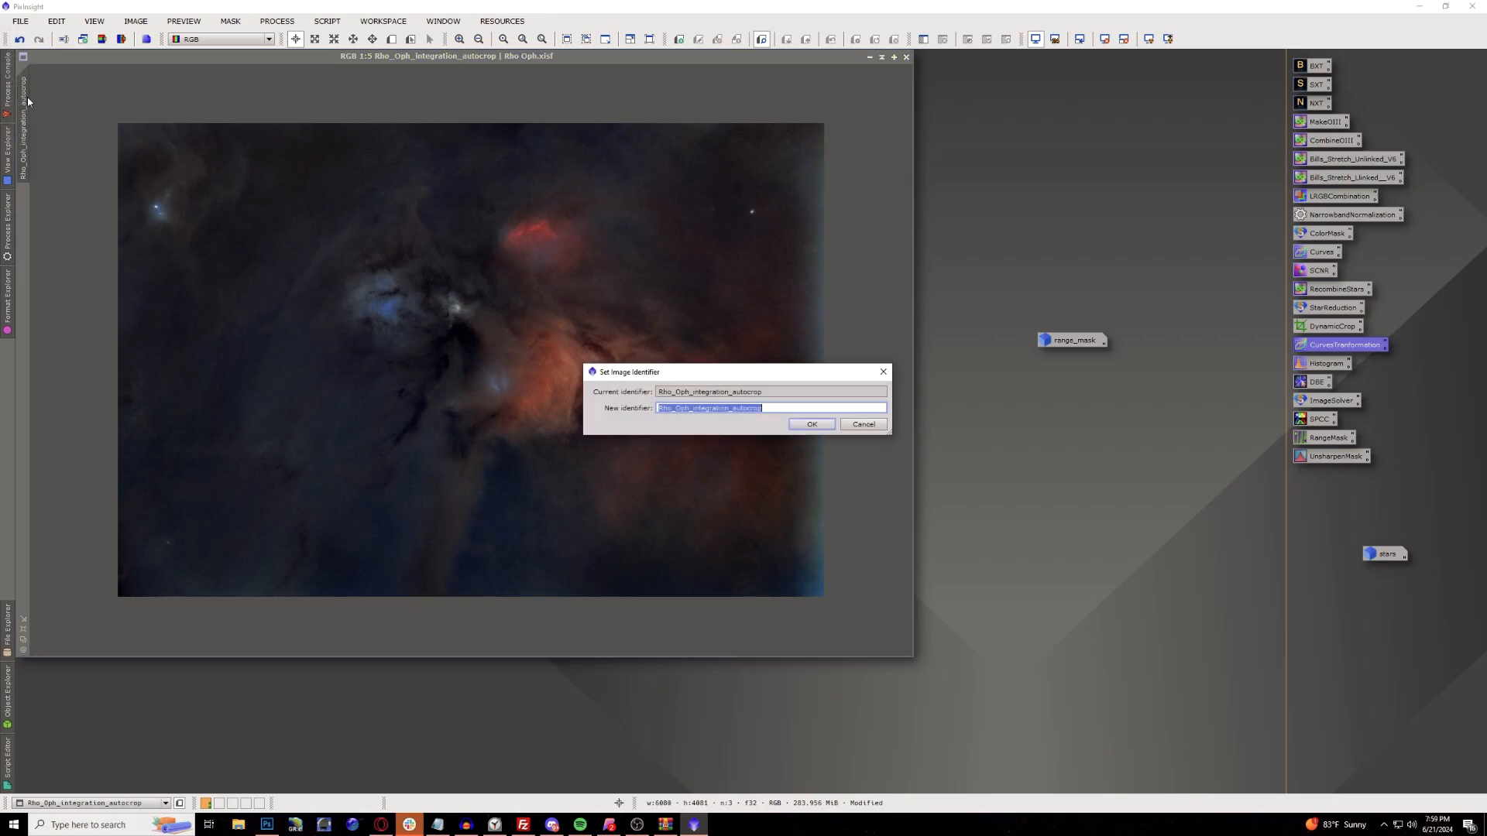
{"action": "type", "text": "starless"}
{"action": "key", "text": "Return"}
Restore the stars image and run the CorrectMagentaStars script on it with amount 0.80 and lightness preserved.
{"action": "double_click", "coordinate": [1371, 556]}
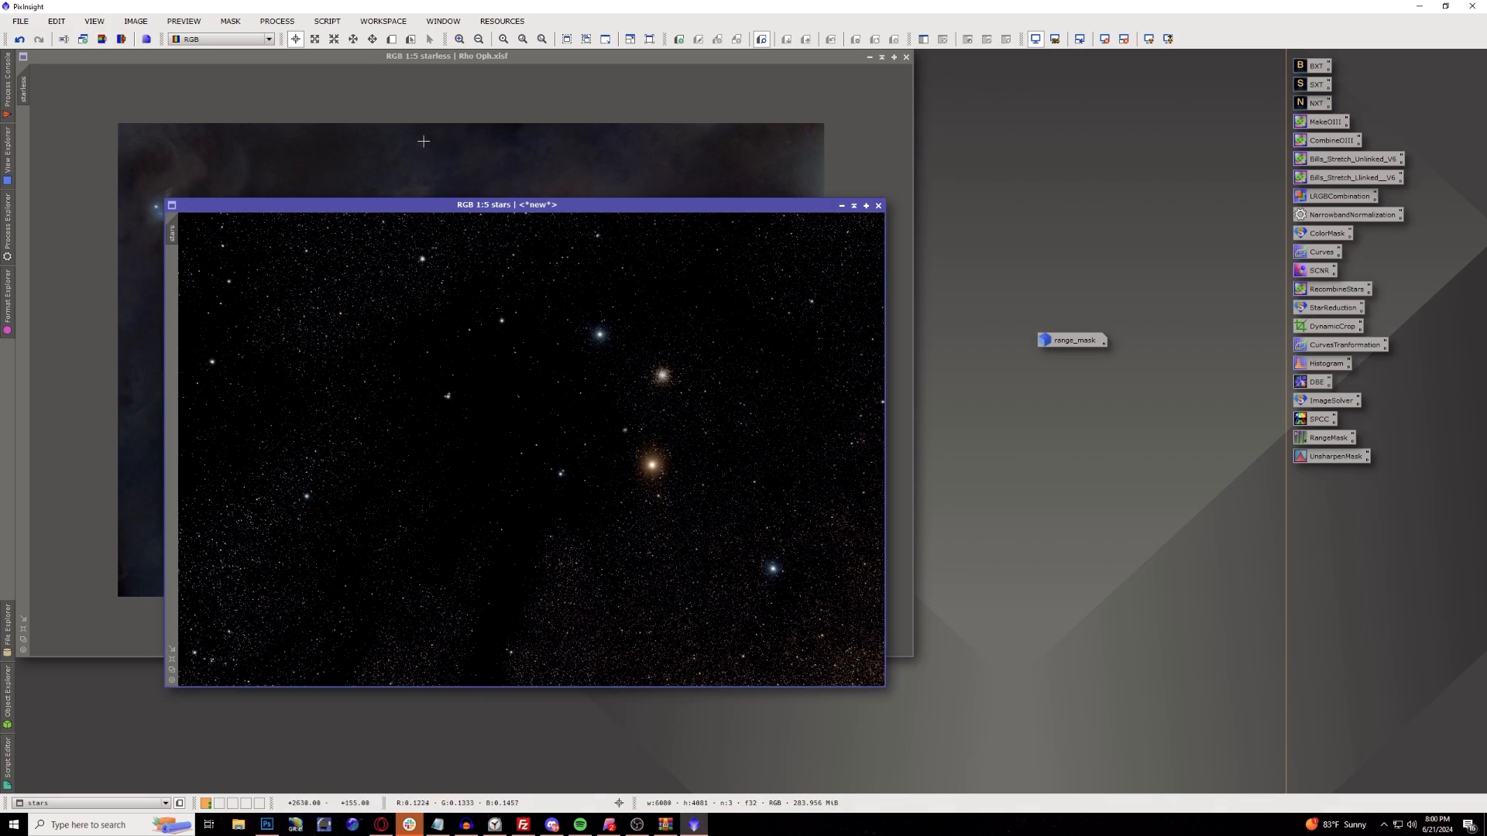
{"action": "left_click", "coordinate": [325, 22]}
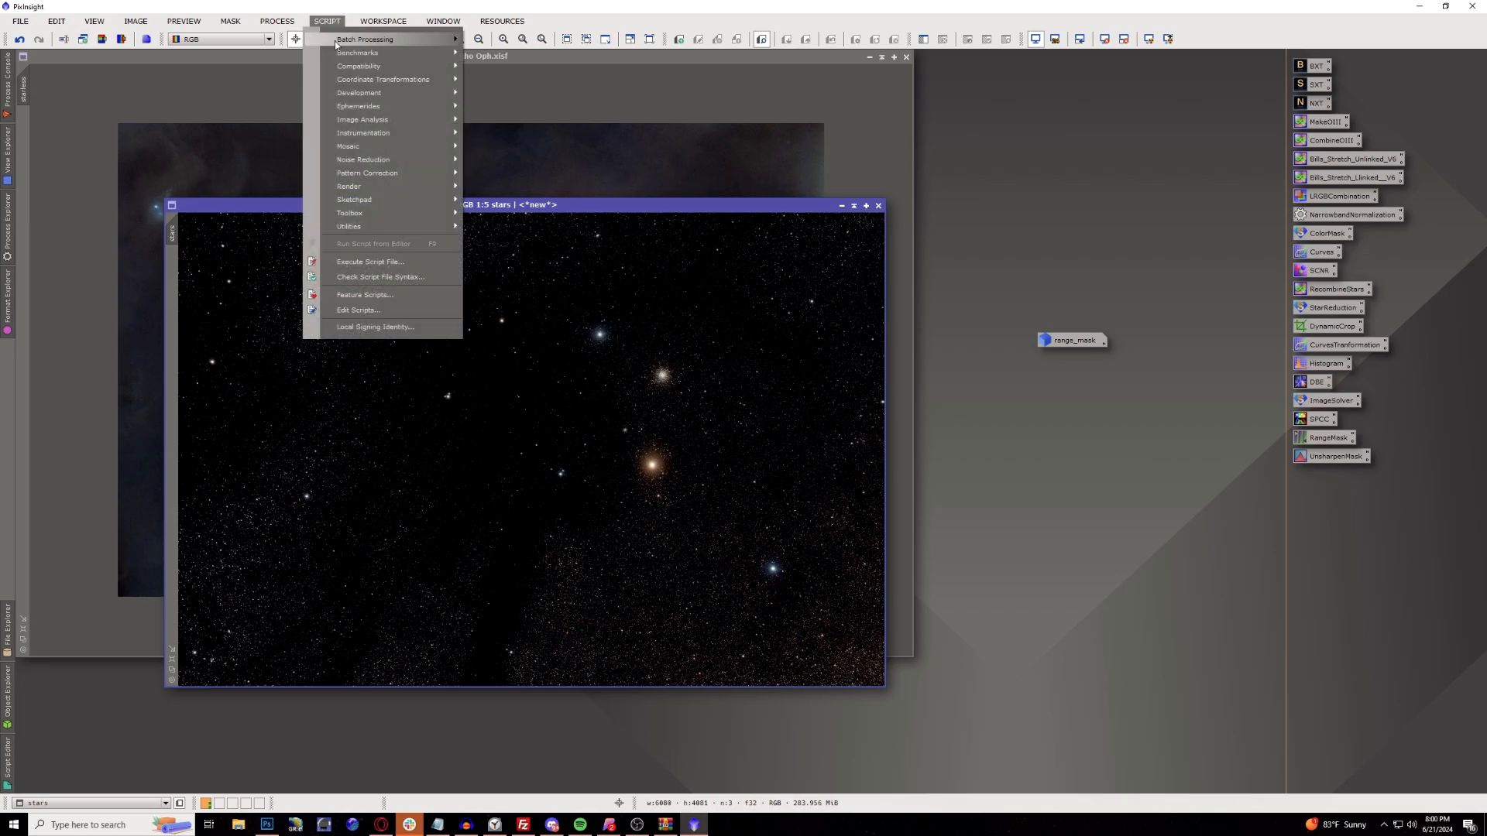
{"action": "mouse_move", "coordinate": [409, 225]}
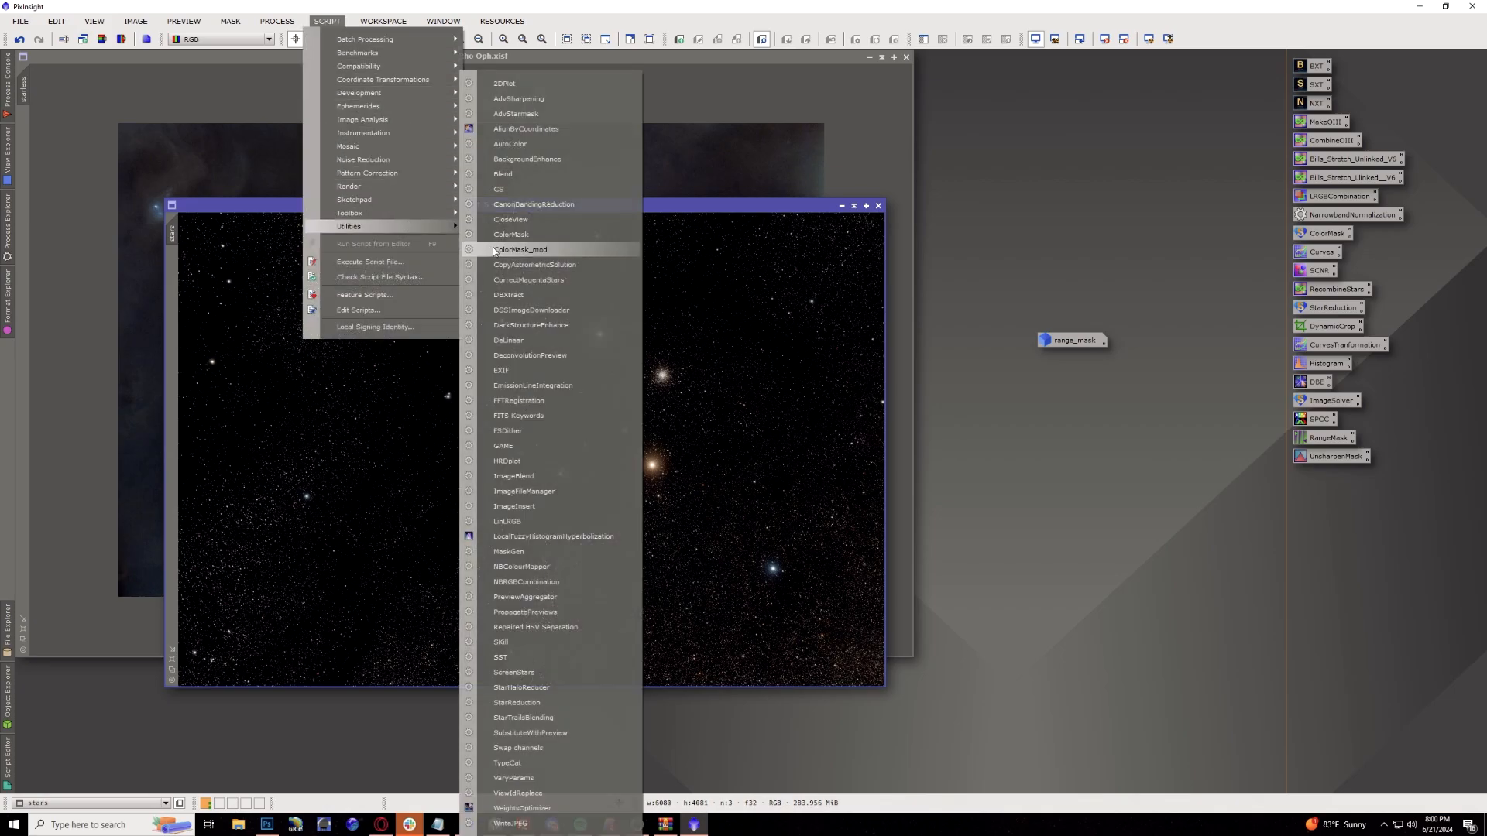
{"action": "left_click", "coordinate": [532, 281]}
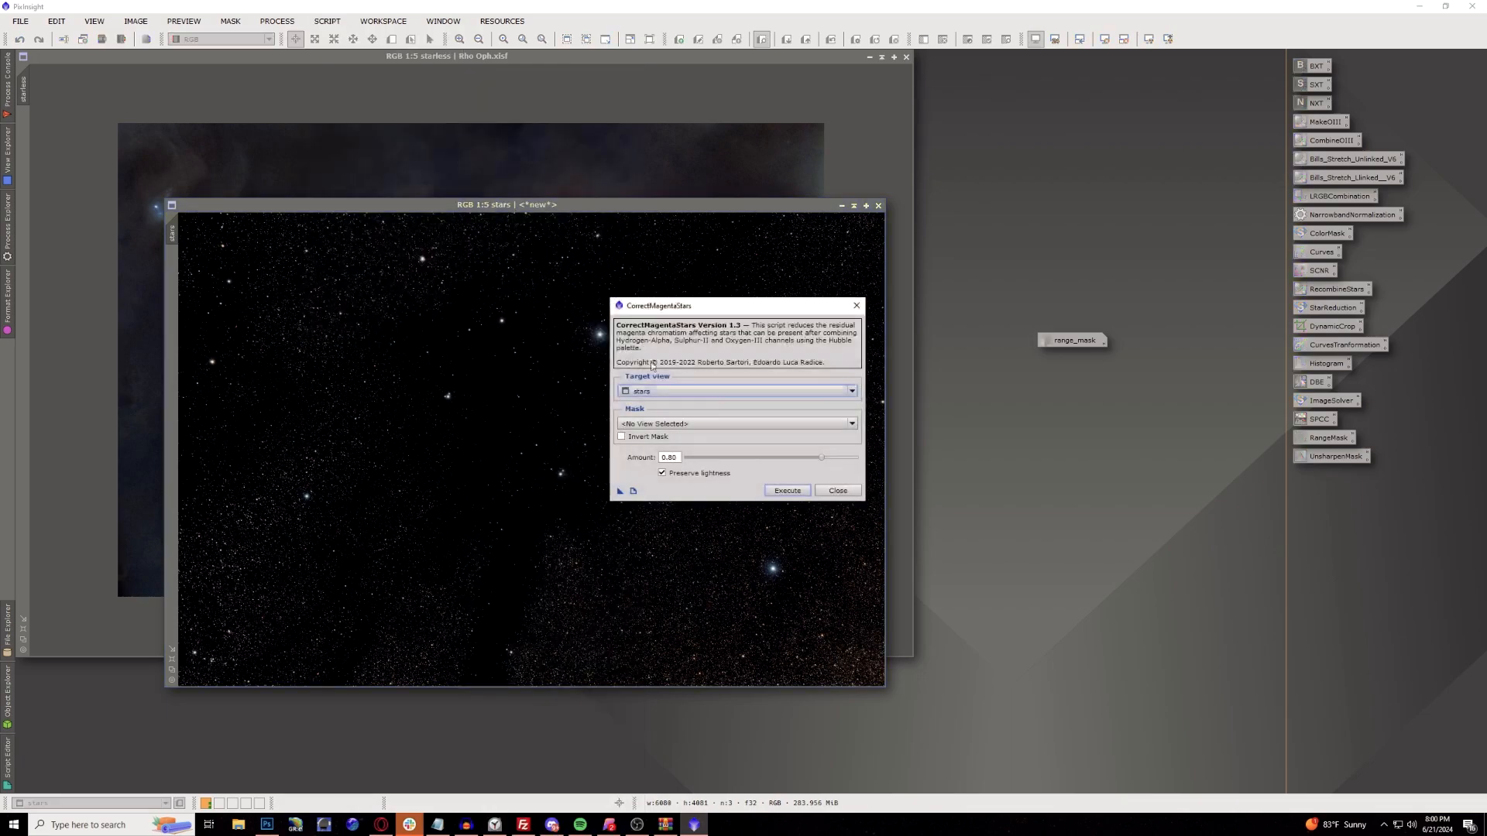
{"action": "left_click", "coordinate": [778, 491]}
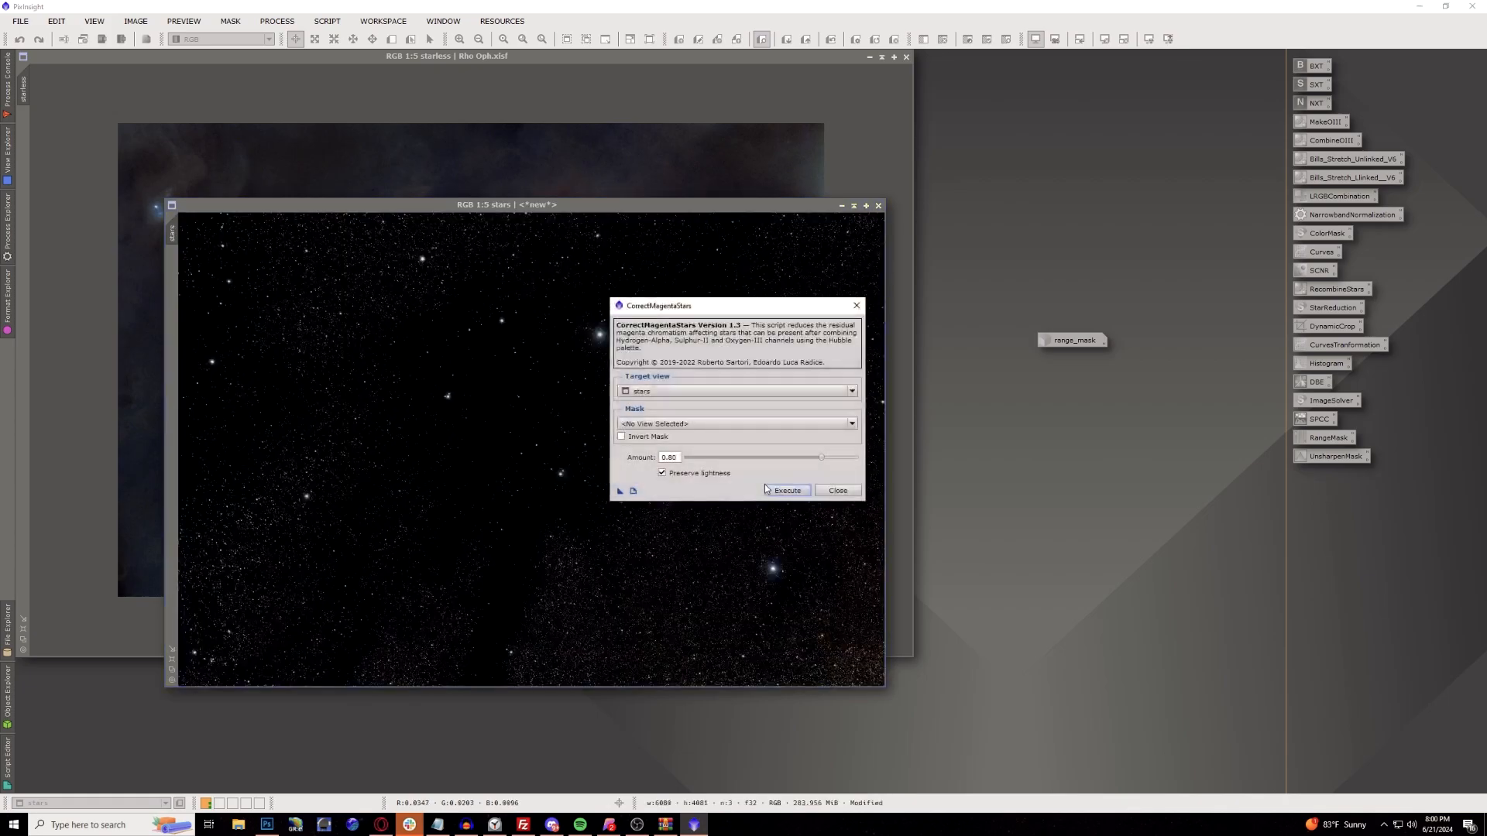
{"action": "left_click", "coordinate": [838, 490]}
Move the stars image aside, restore the range_mask image and close it without saving.
{"action": "left_click_drag", "start_coordinate": [693, 204], "coordinate": [855, 119]}
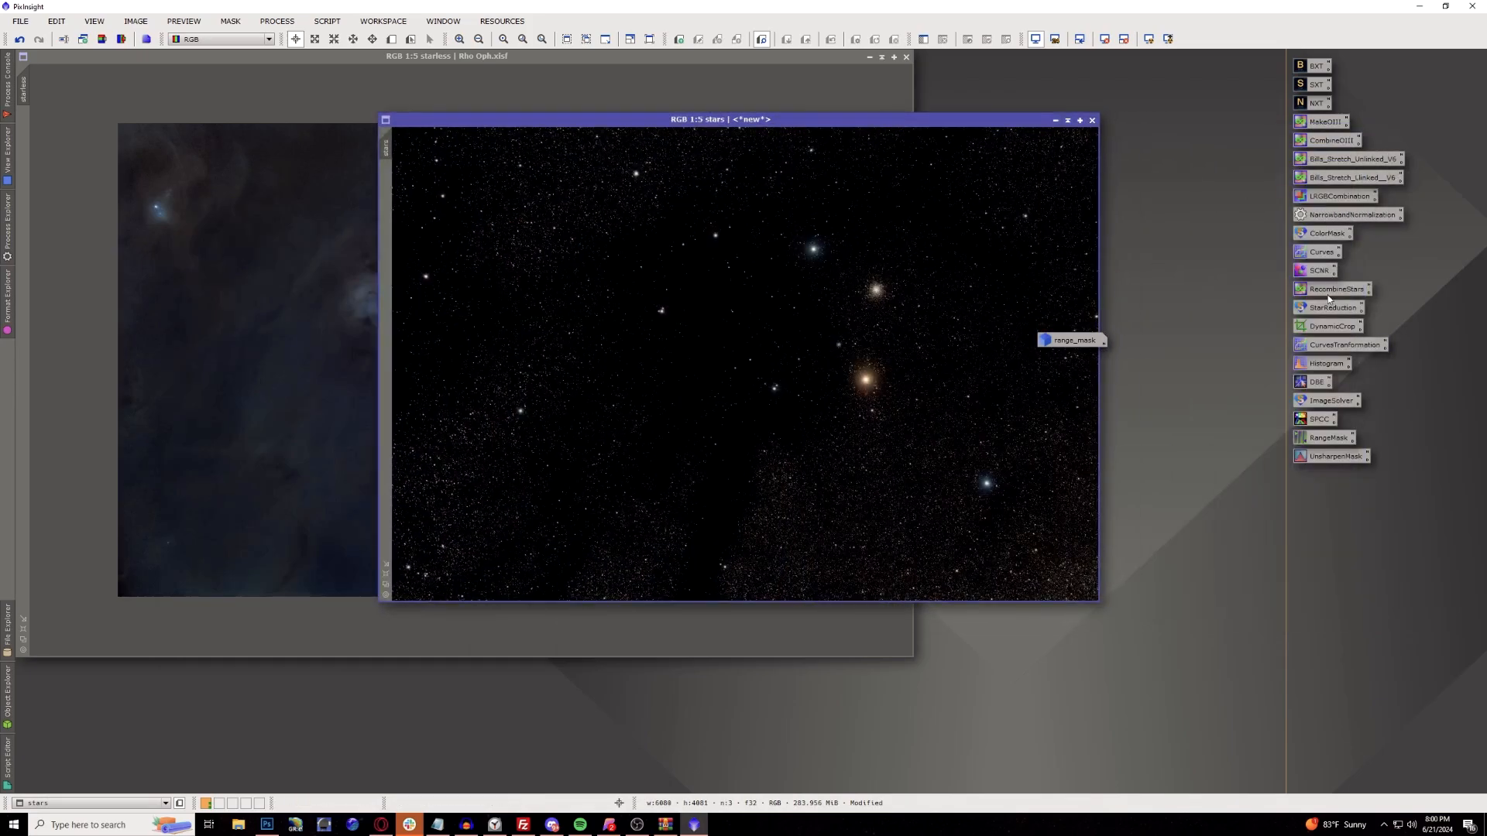
{"action": "double_click", "coordinate": [1084, 343]}
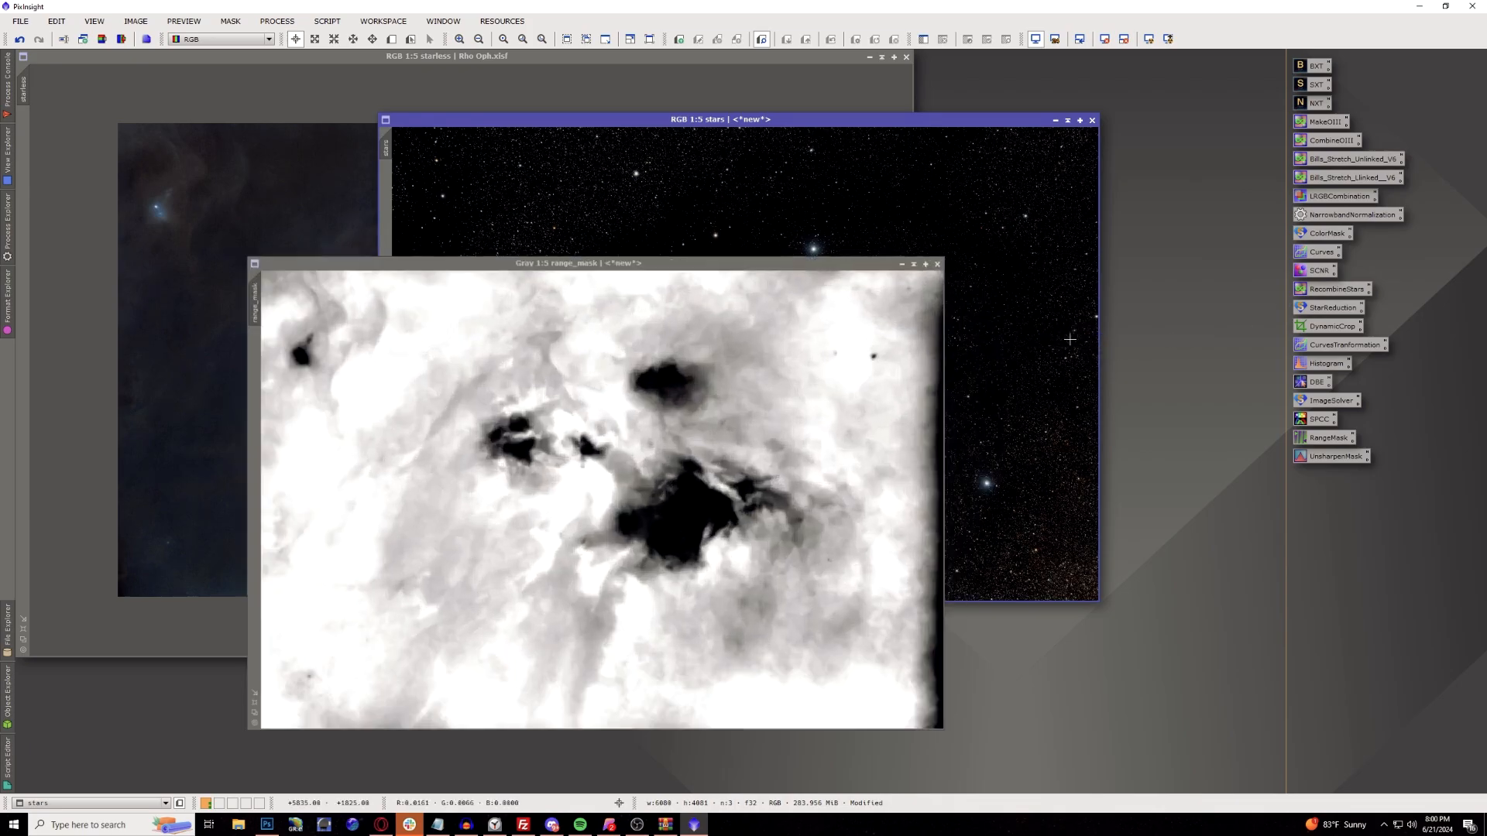
{"action": "left_click", "coordinate": [934, 261]}
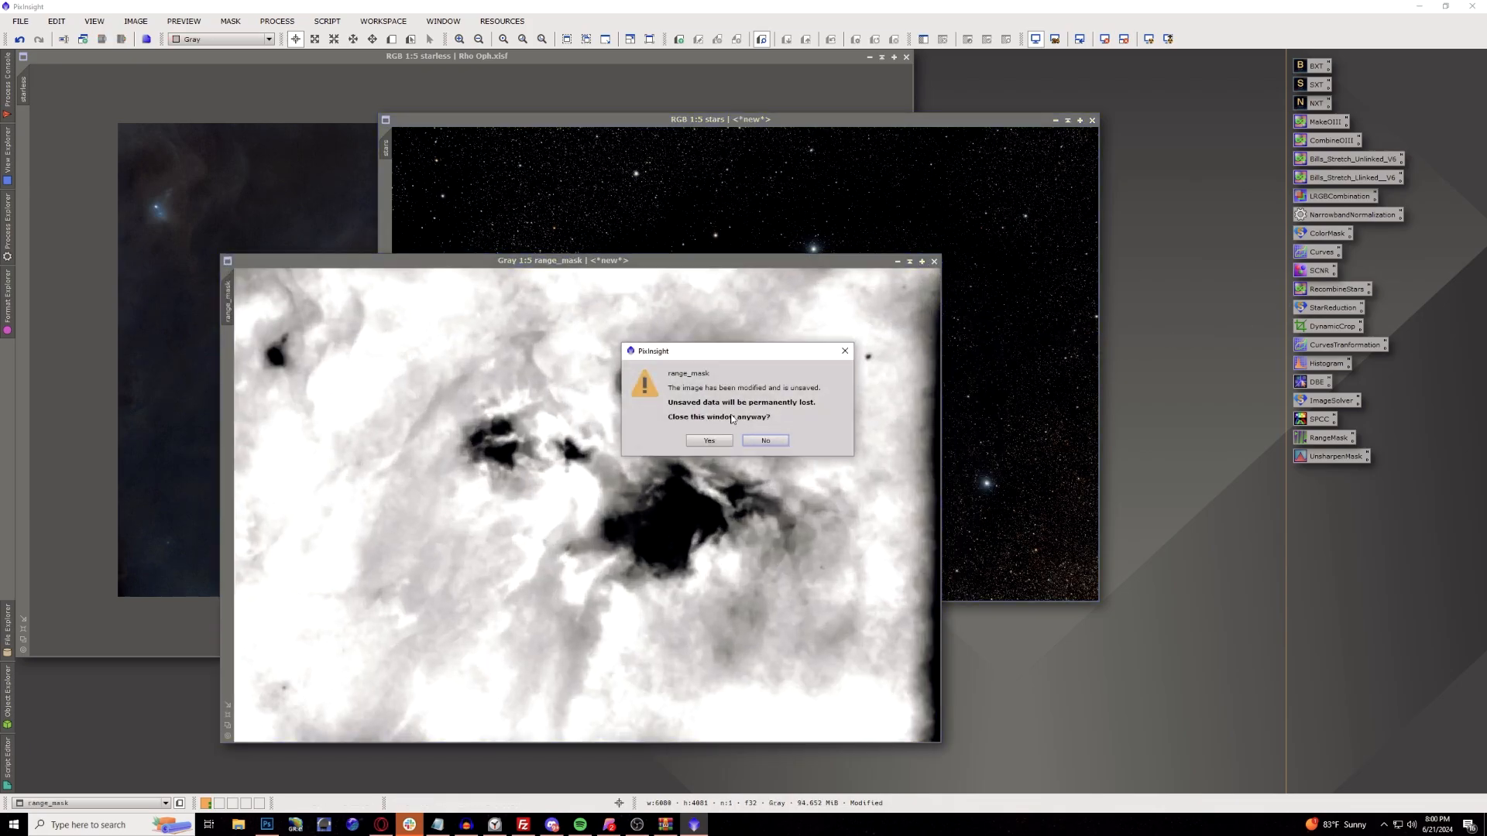
{"action": "left_click", "coordinate": [709, 441]}
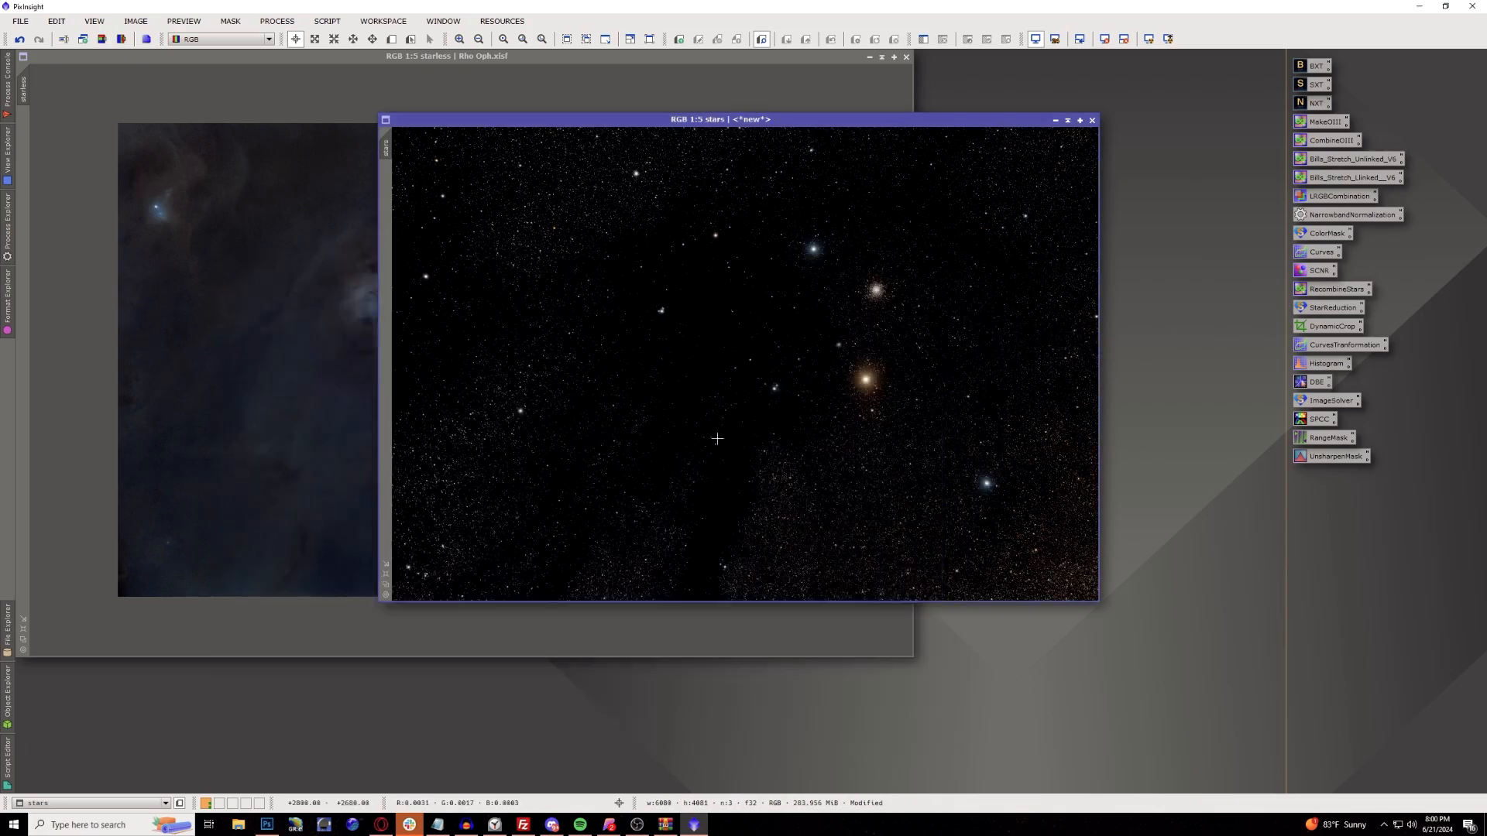
Recombine the stars and starless images into a new image using the PixelMath expression ~((~stars)*(~starless)).
{"action": "double_click", "coordinate": [1334, 289]}
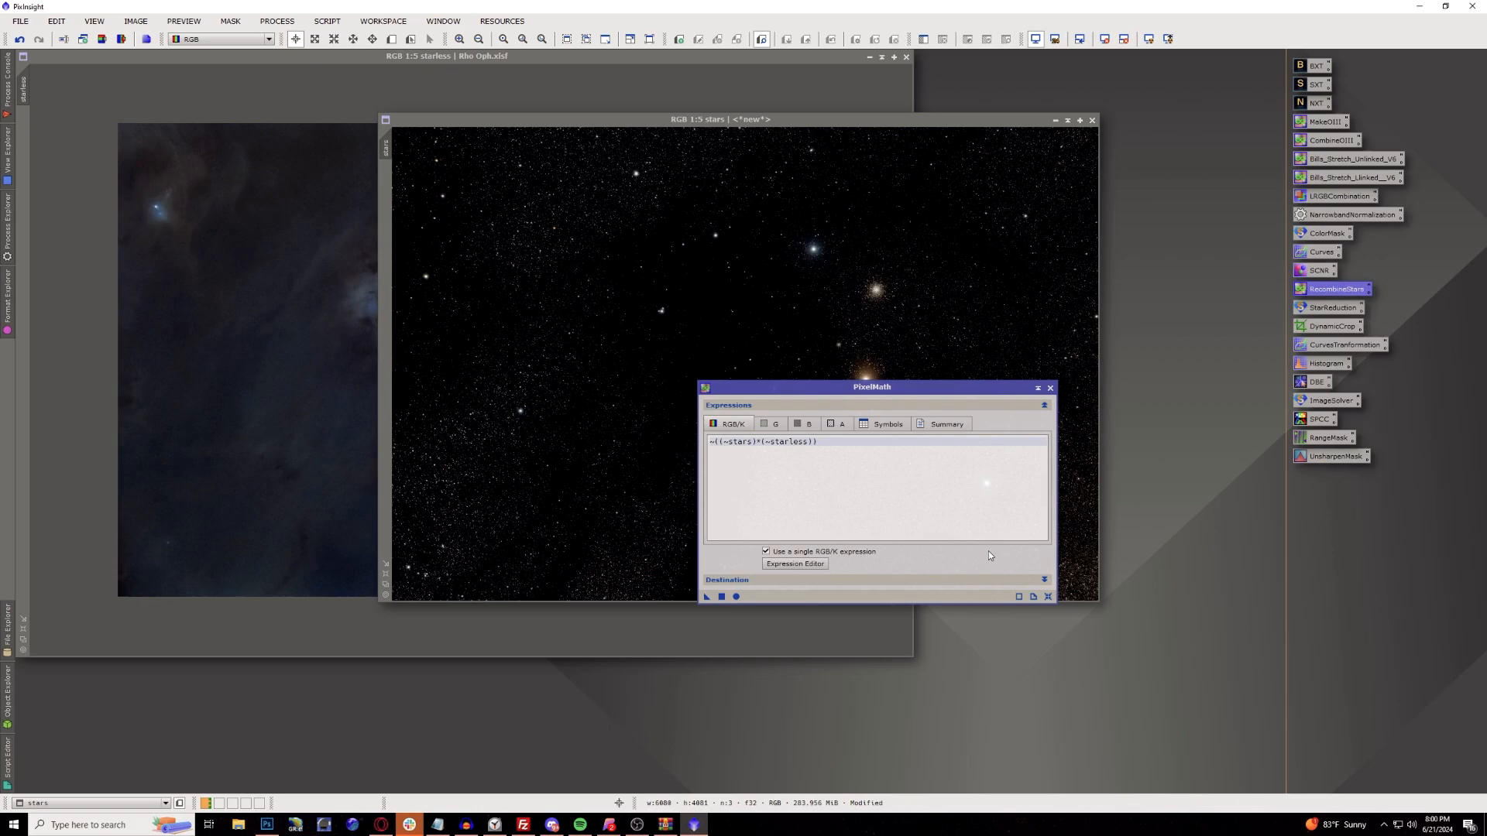
{"action": "left_click", "coordinate": [1044, 580]}
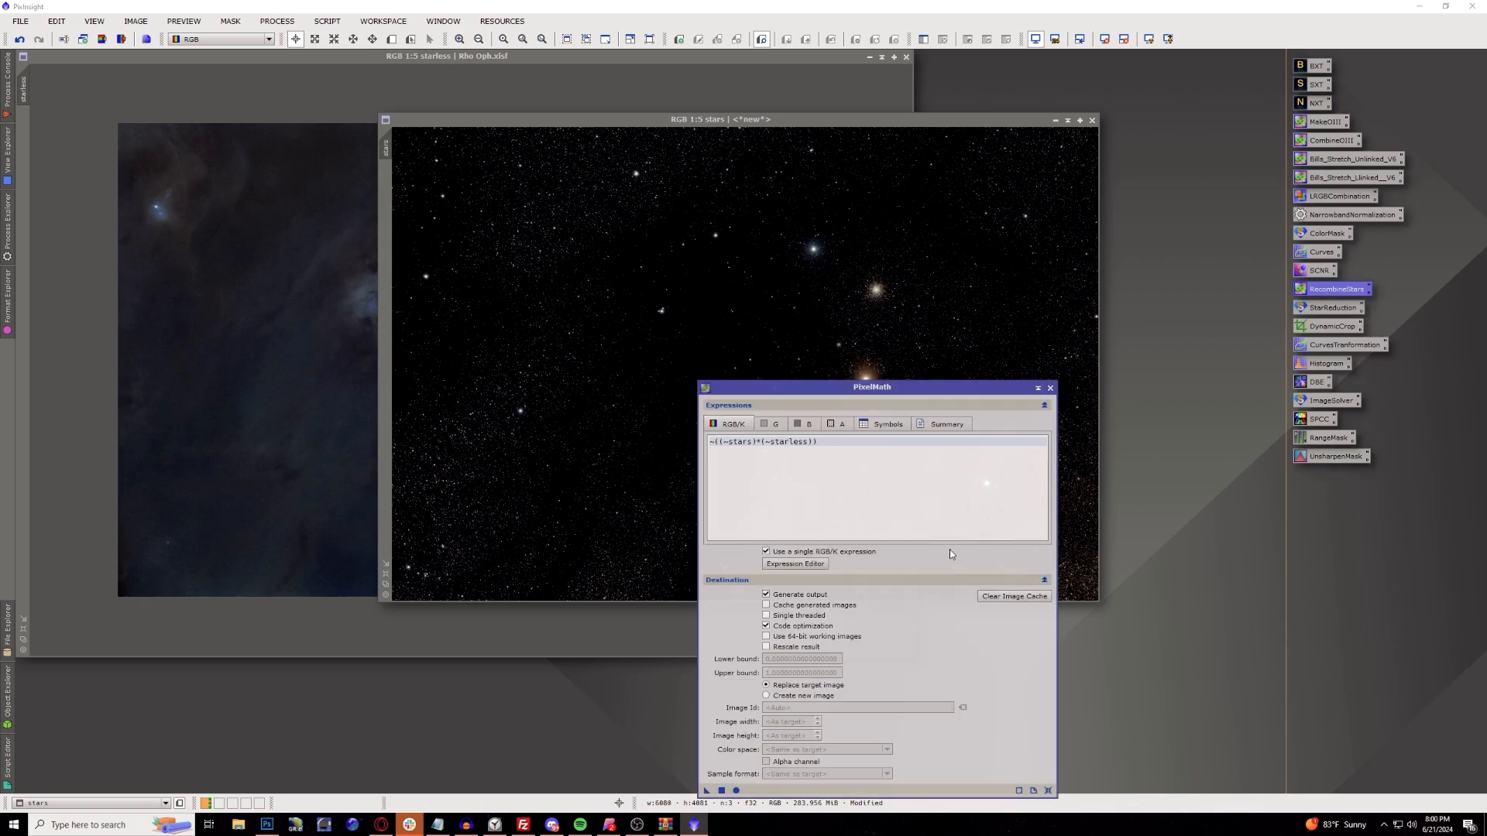
{"action": "left_click", "coordinate": [794, 696]}
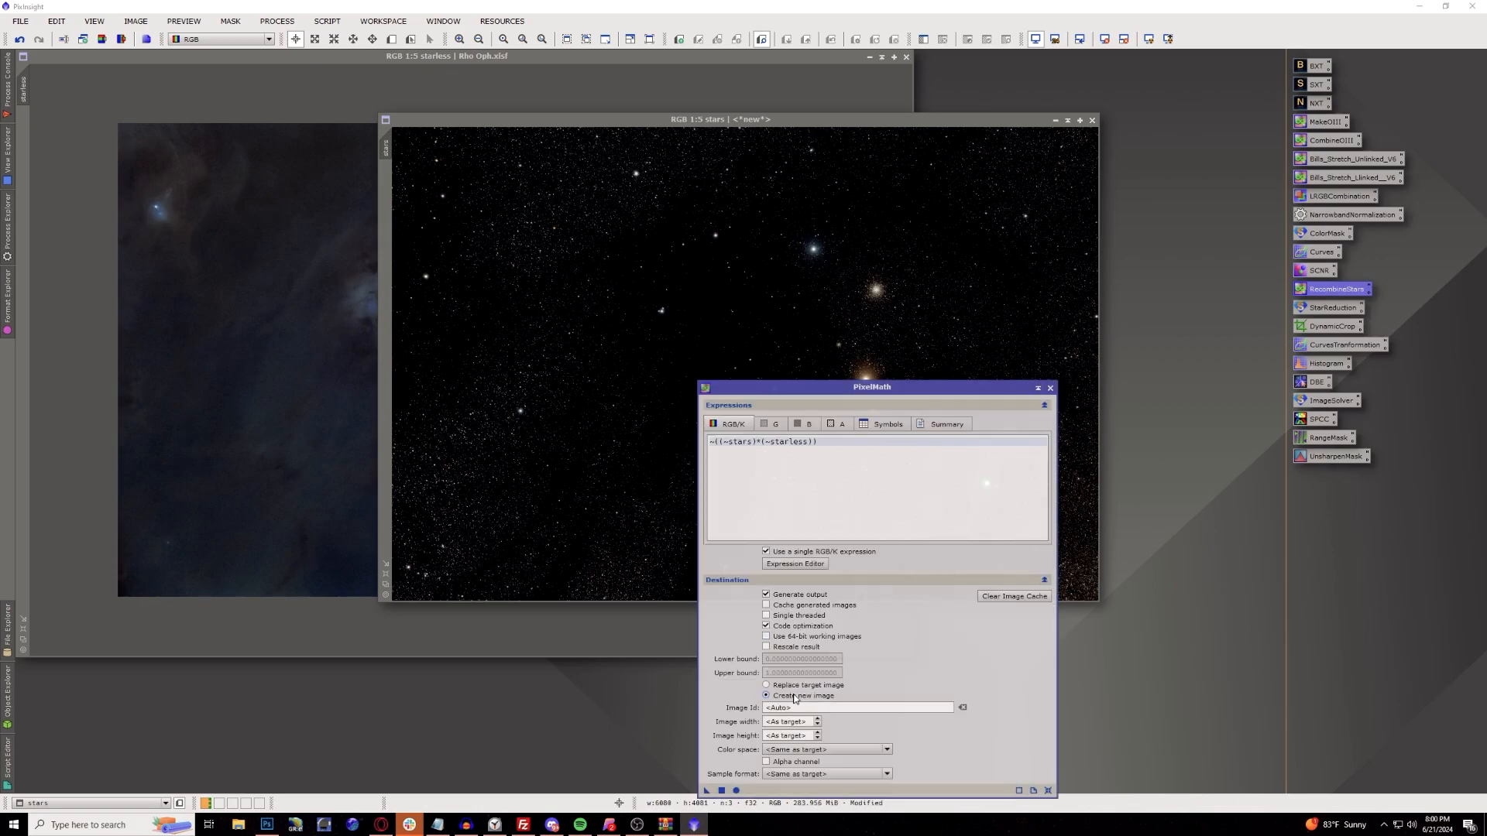
{"action": "left_click", "coordinate": [722, 791]}
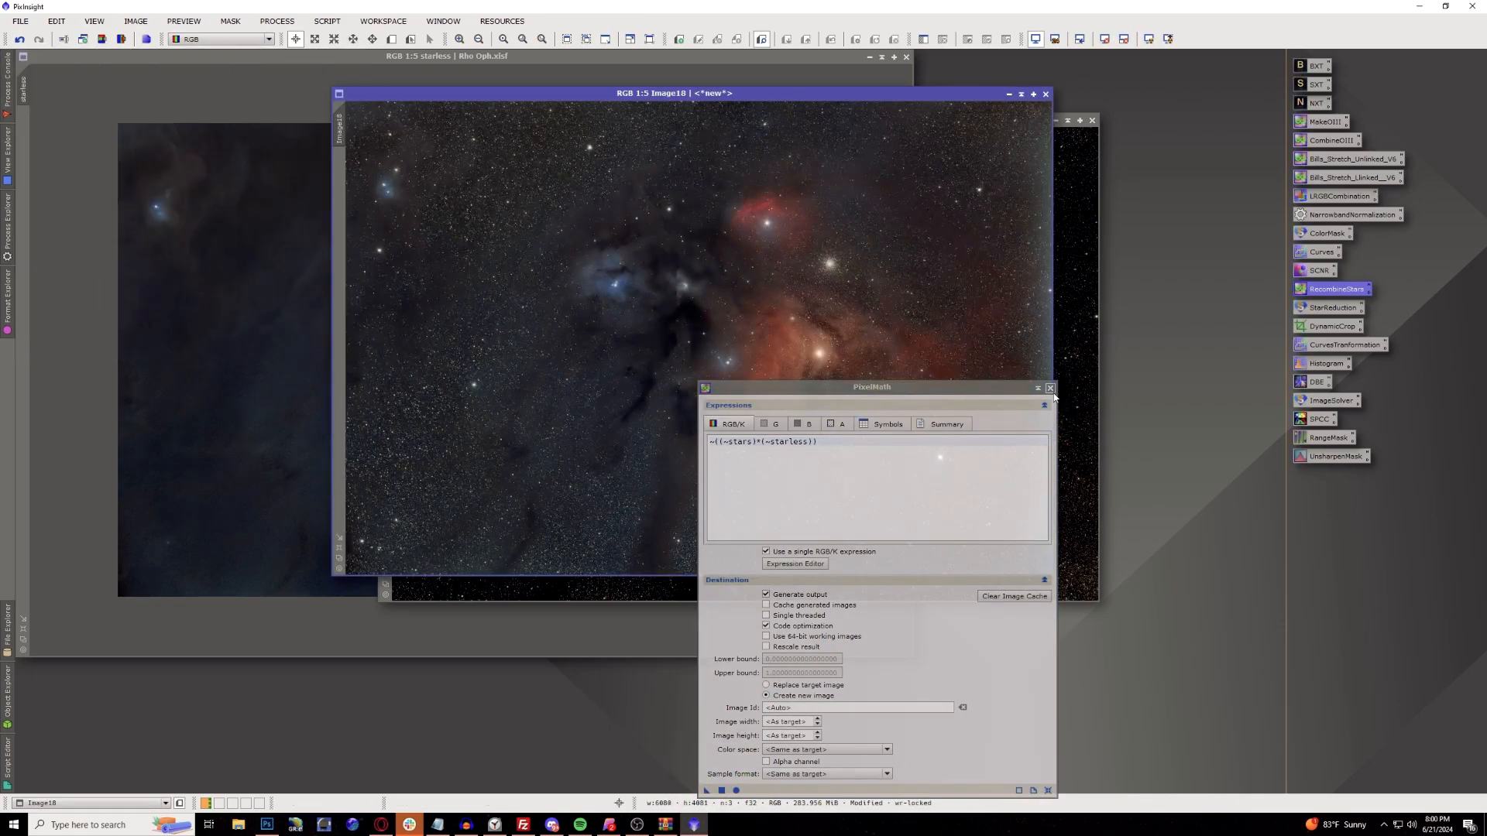
{"action": "left_click", "coordinate": [1050, 389]}
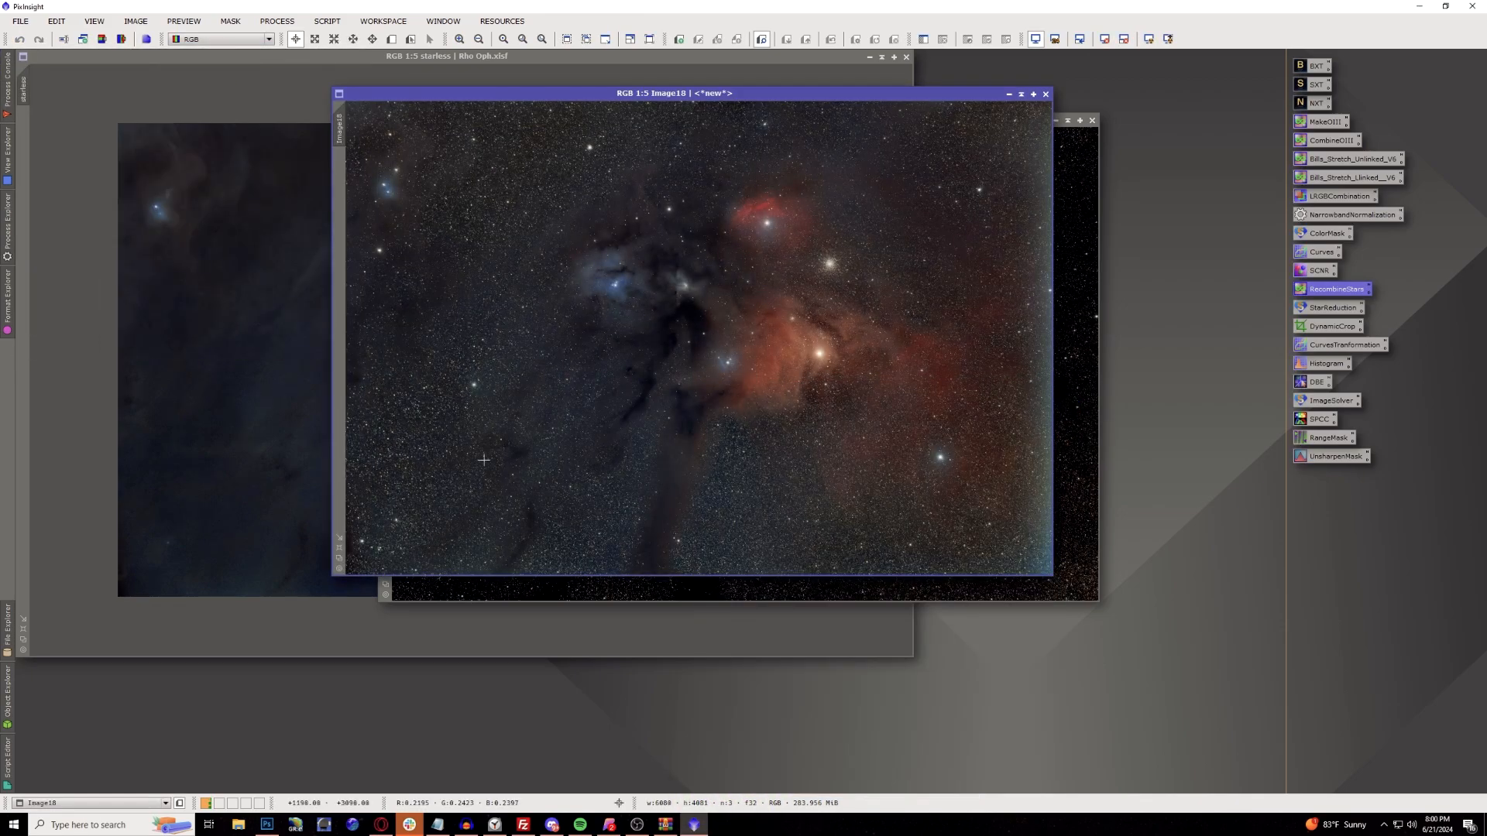
Crop the edges off the recombined image with DynamicCrop to about 5676 × 3813 pixels and end the crop session.
{"action": "left_click", "coordinate": [339, 547]}
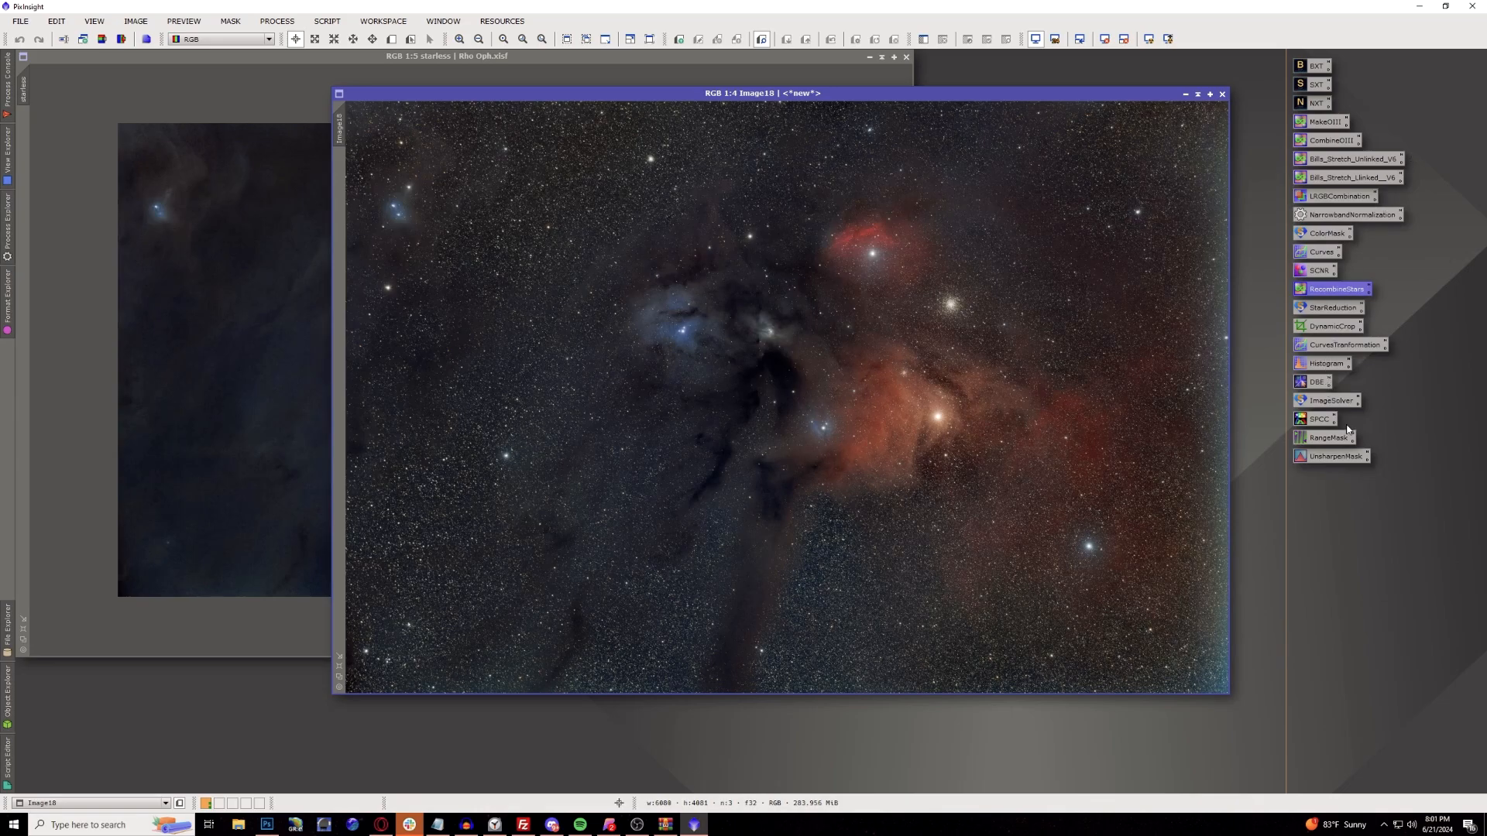
{"action": "left_click", "coordinate": [1327, 327]}
{"action": "double_click", "coordinate": [1326, 326]}
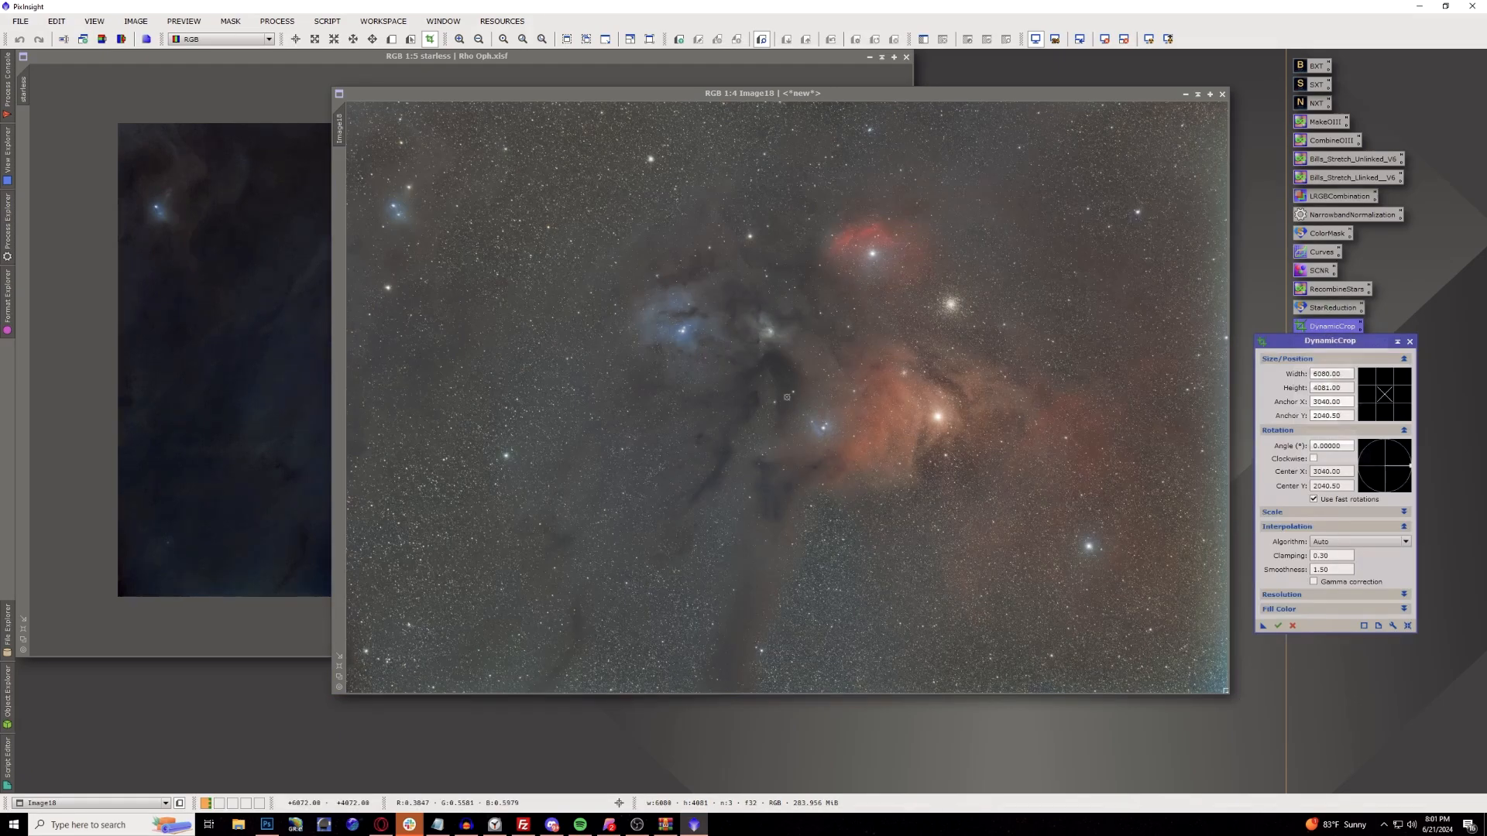
{"action": "left_click", "coordinate": [1232, 697]}
{"action": "mouse_move", "coordinate": [1231, 696]}
{"action": "left_mouse_down"}
{"action": "mouse_move", "coordinate": [1259, 706]}
{"action": "mouse_move", "coordinate": [1214, 681]}
{"action": "left_mouse_up"}
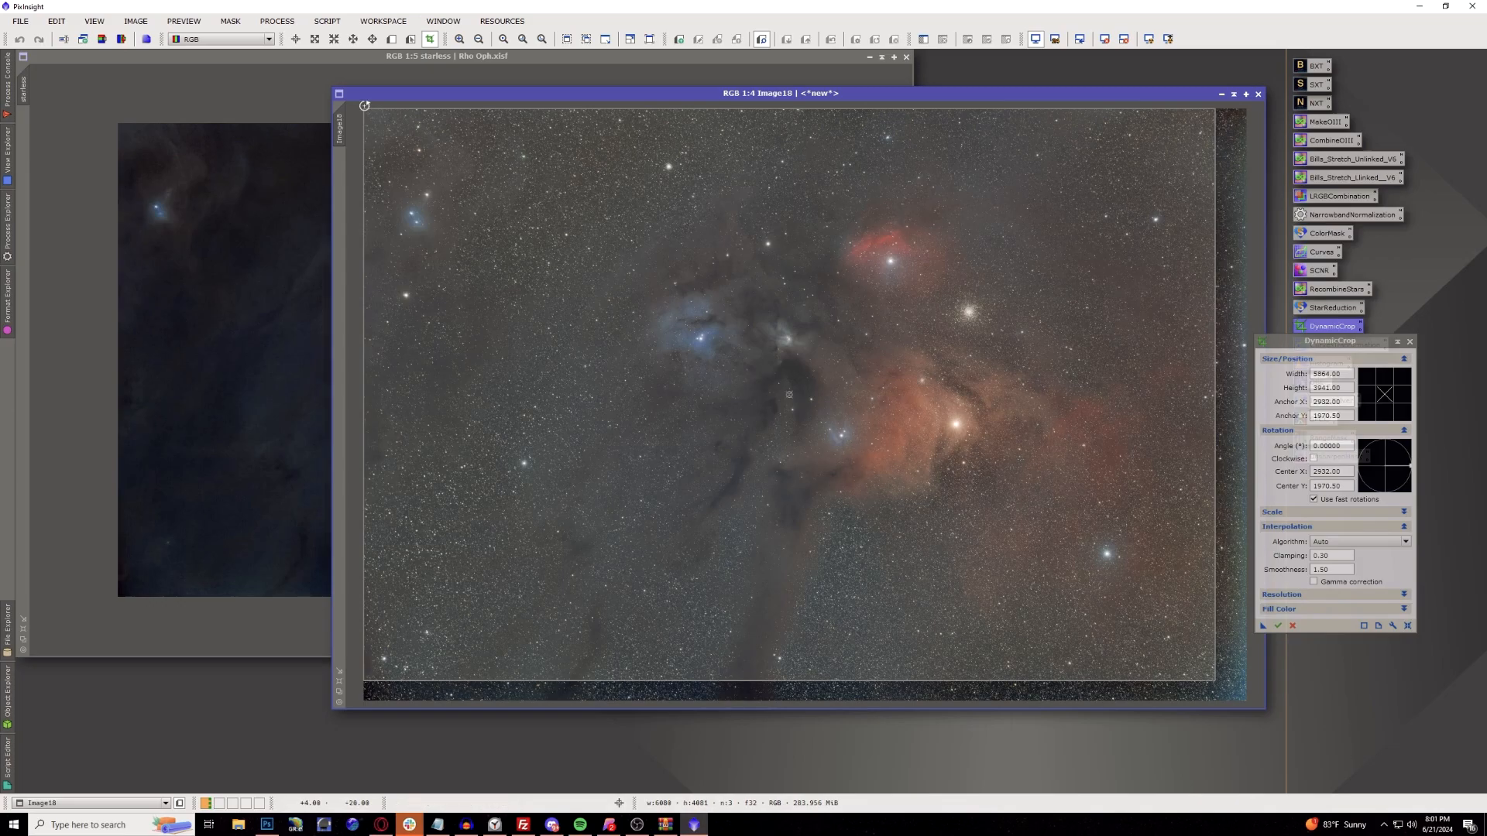
{"action": "left_click_drag", "start_coordinate": [364, 107], "coordinate": [392, 128]}
{"action": "left_click_drag", "start_coordinate": [759, 288], "coordinate": [746, 287]}
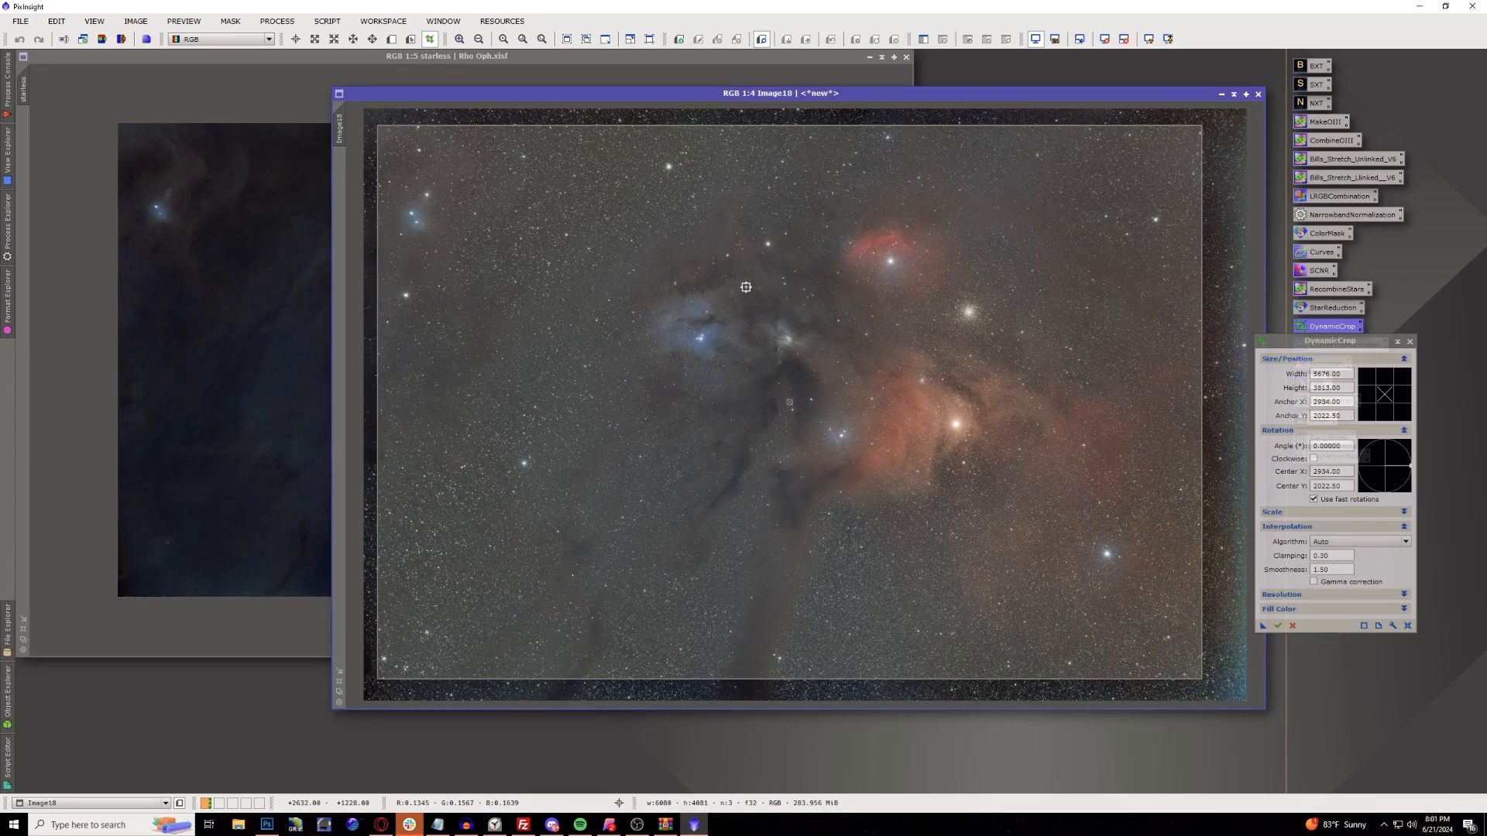
{"action": "left_click", "coordinate": [1279, 626]}
{"action": "left_click", "coordinate": [1408, 626]}
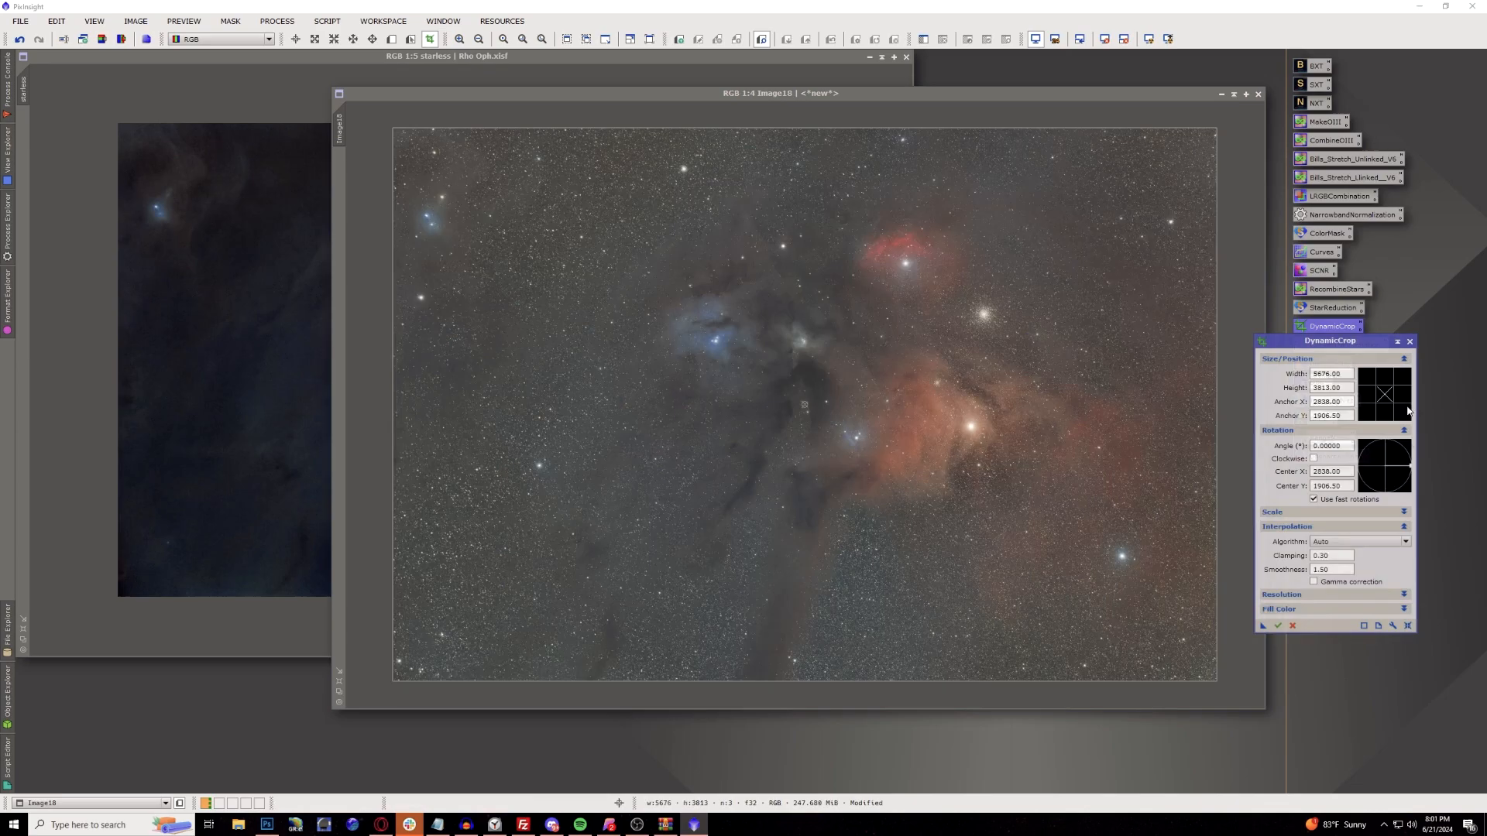
{"action": "left_click", "coordinate": [1409, 339]}
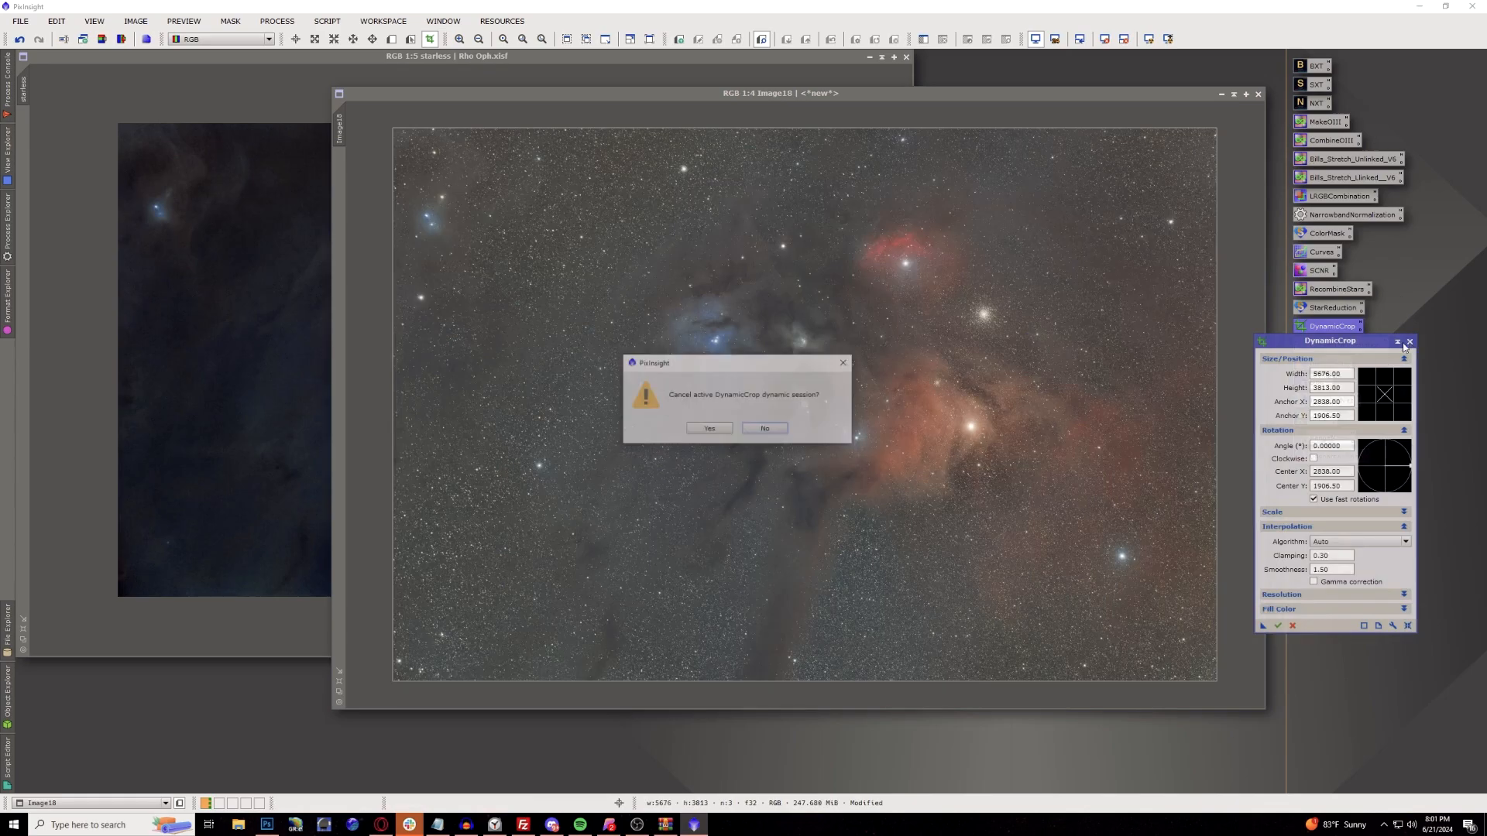
{"action": "left_click", "coordinate": [711, 426]}
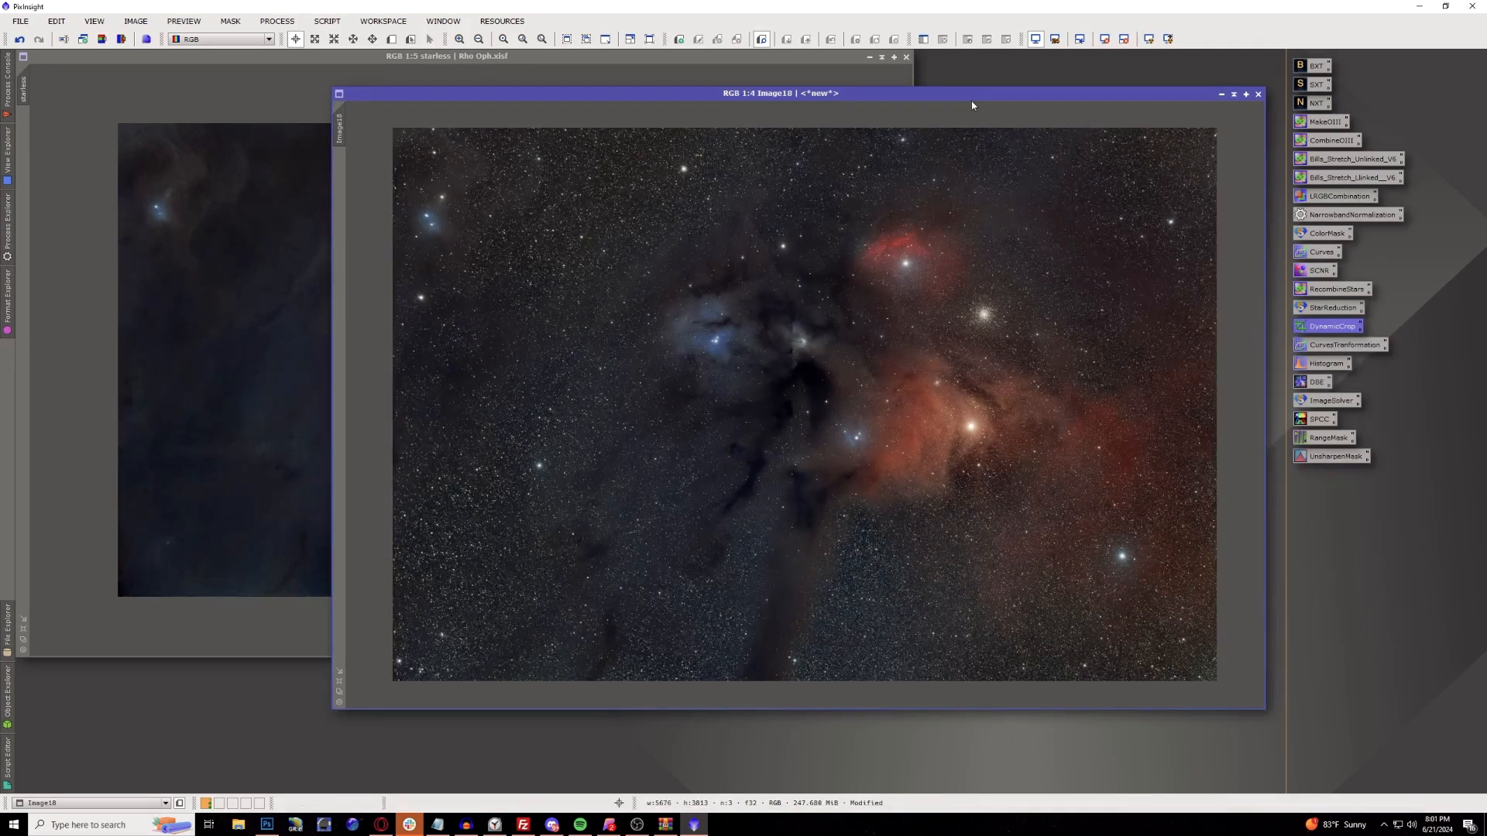
Open HistogramTransformation with a real-time preview of the cropped recombined image and set its midtones to about 0.4025.
{"action": "left_click_drag", "start_coordinate": [971, 96], "coordinate": [875, 93]}
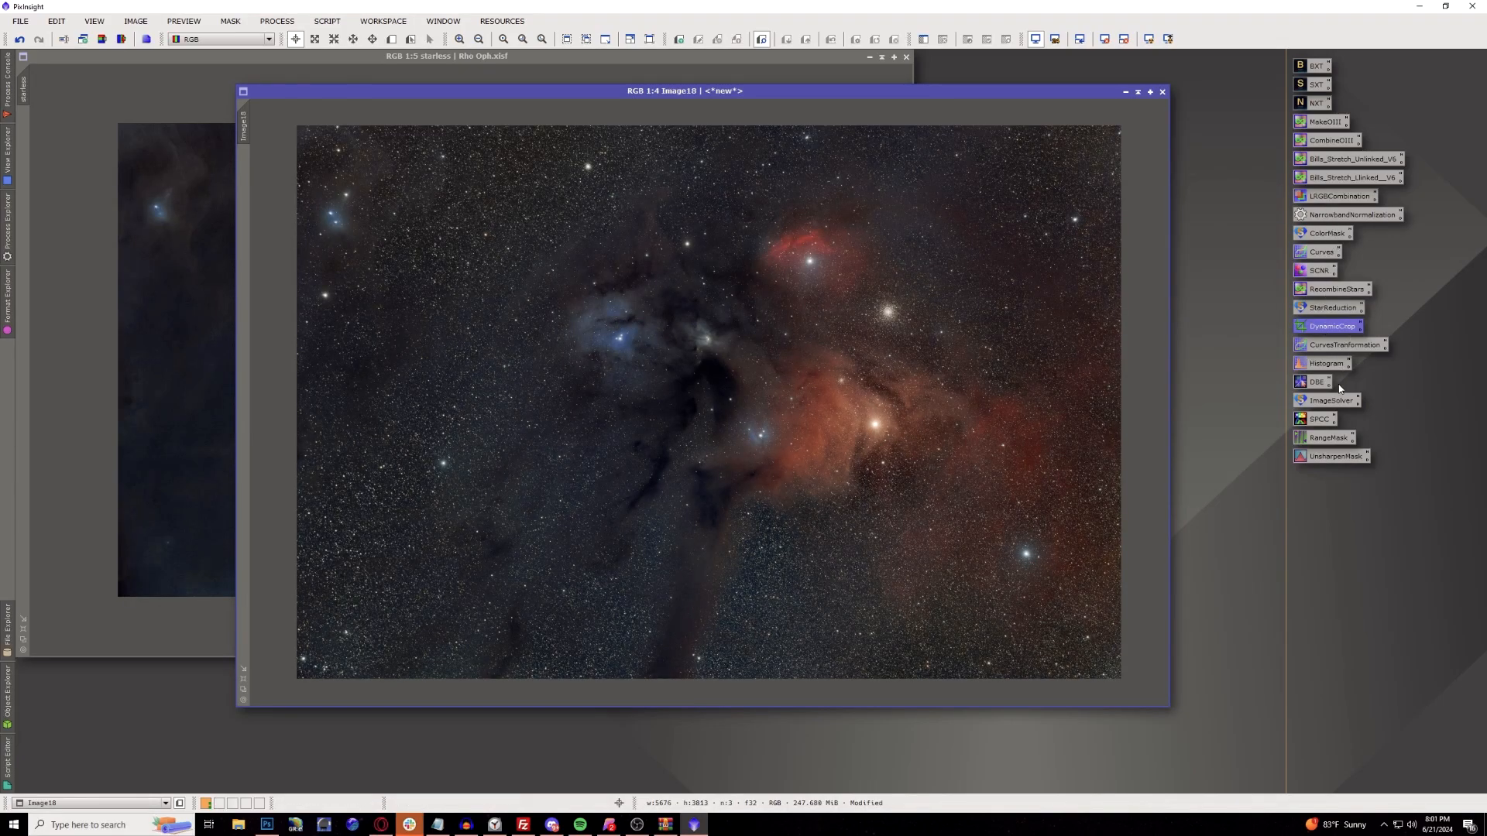
{"action": "double_click", "coordinate": [1336, 364]}
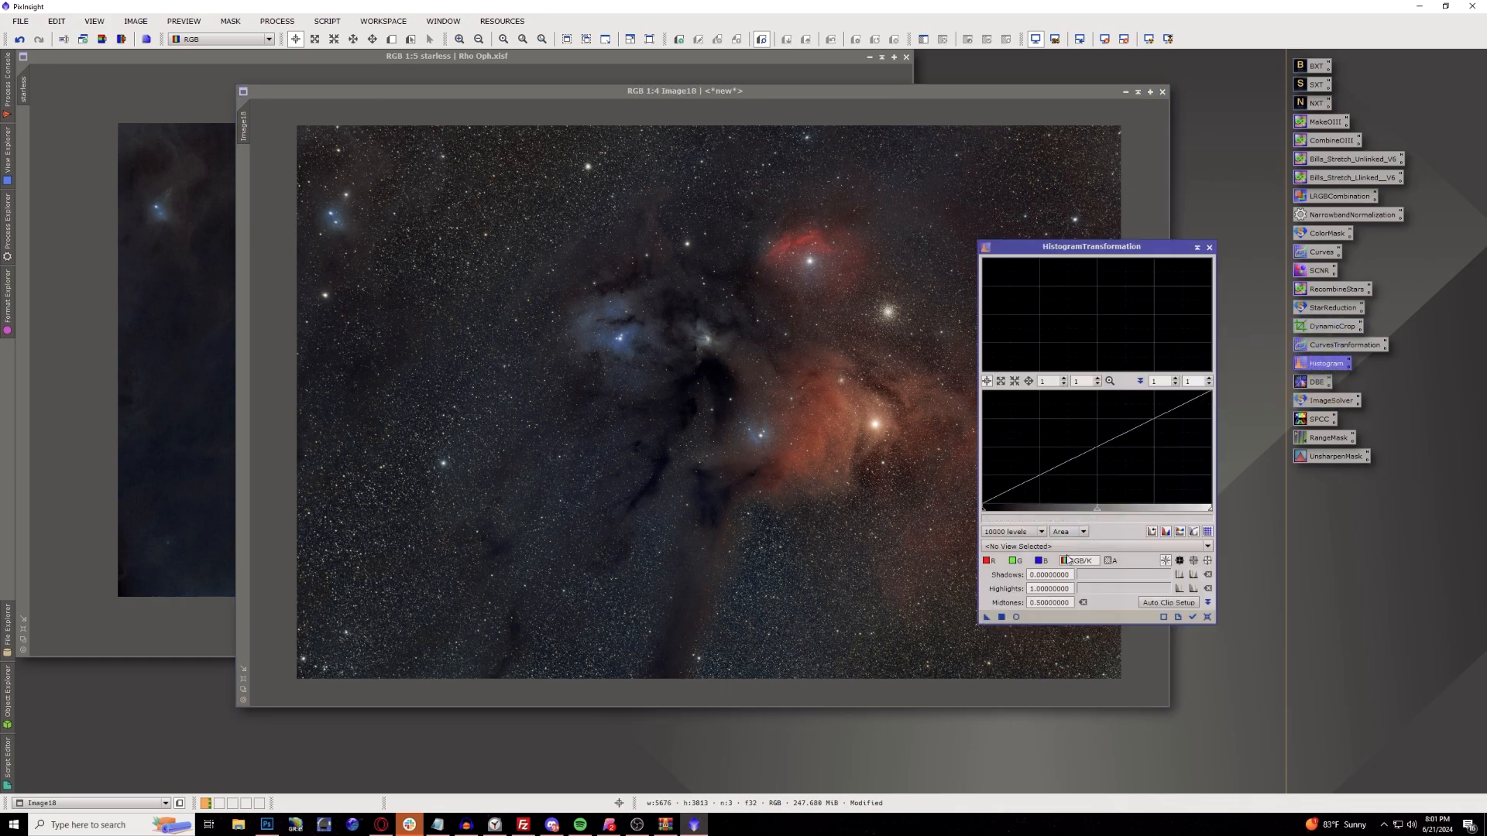
{"action": "left_click", "coordinate": [1016, 617]}
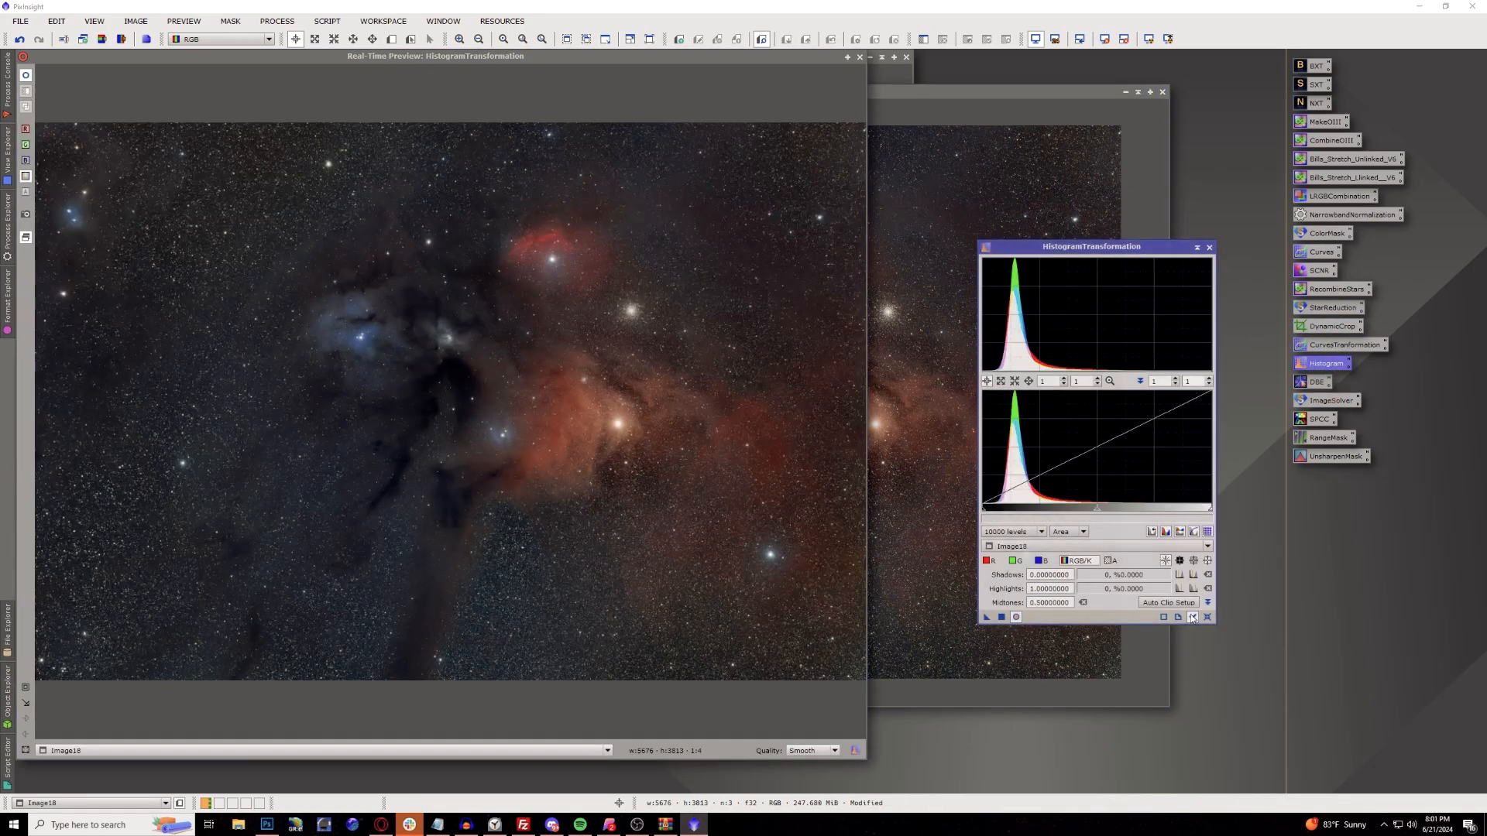
{"action": "left_click", "coordinate": [1096, 510]}
{"action": "left_click_drag", "start_coordinate": [1096, 514], "coordinate": [1075, 520]}
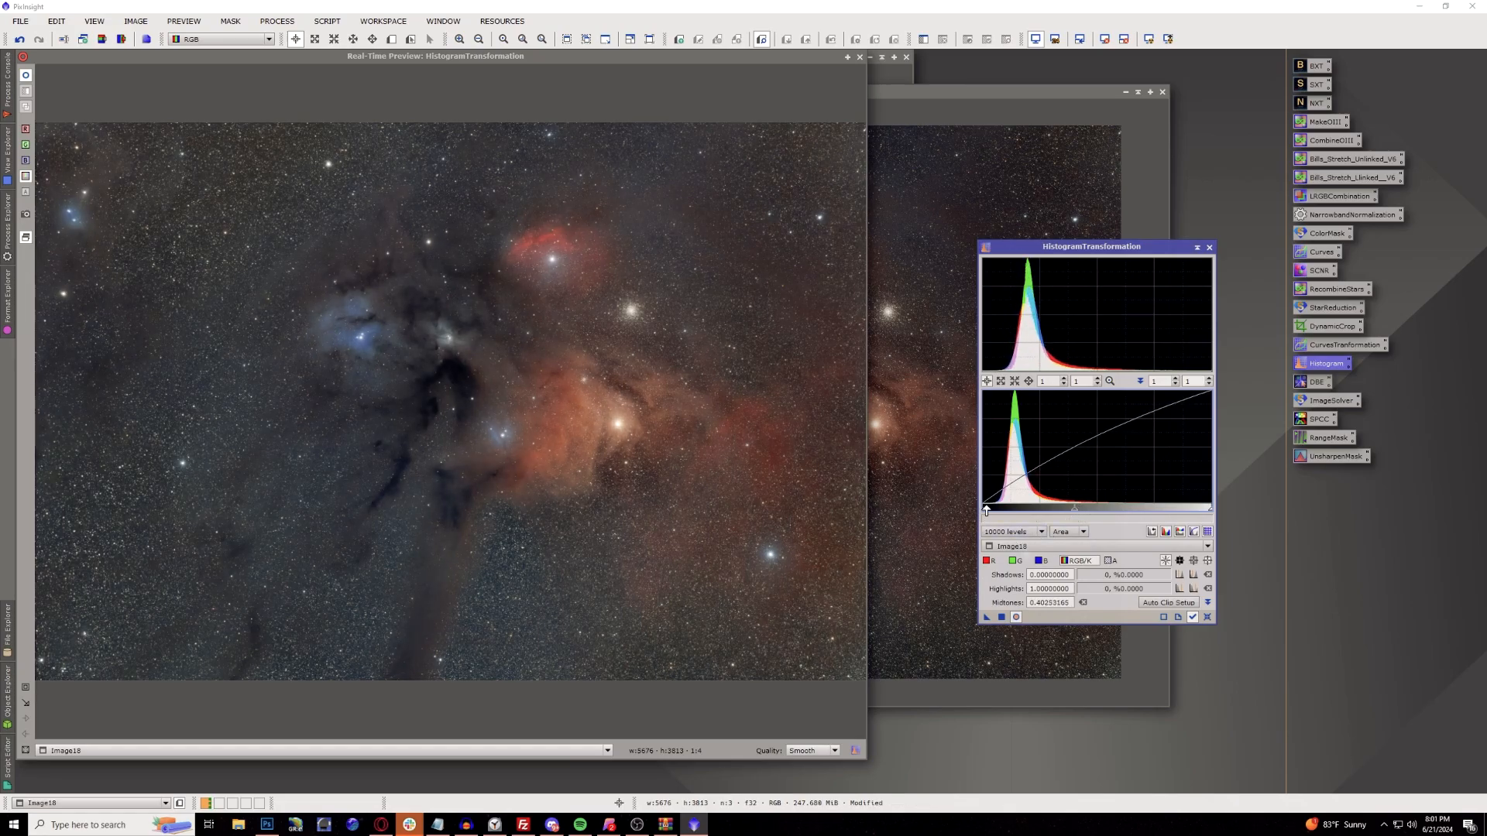
Set the shadows to about 0.0278, apply the histogram transformation to the recombined image, and close the process and its preview.
{"action": "left_click_drag", "start_coordinate": [986, 511], "coordinate": [988, 511]}
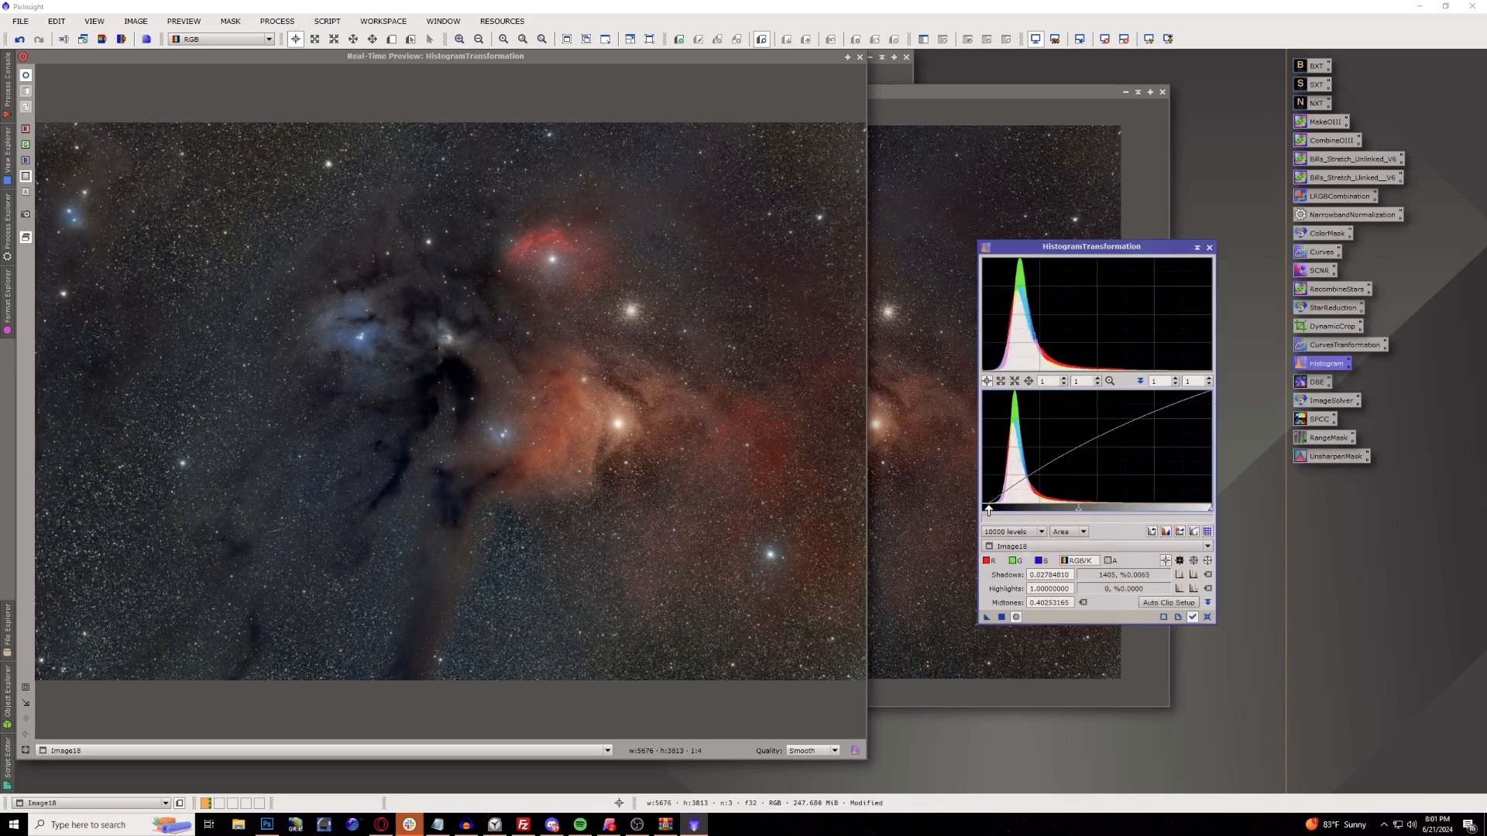
{"action": "left_click", "coordinate": [1001, 616]}
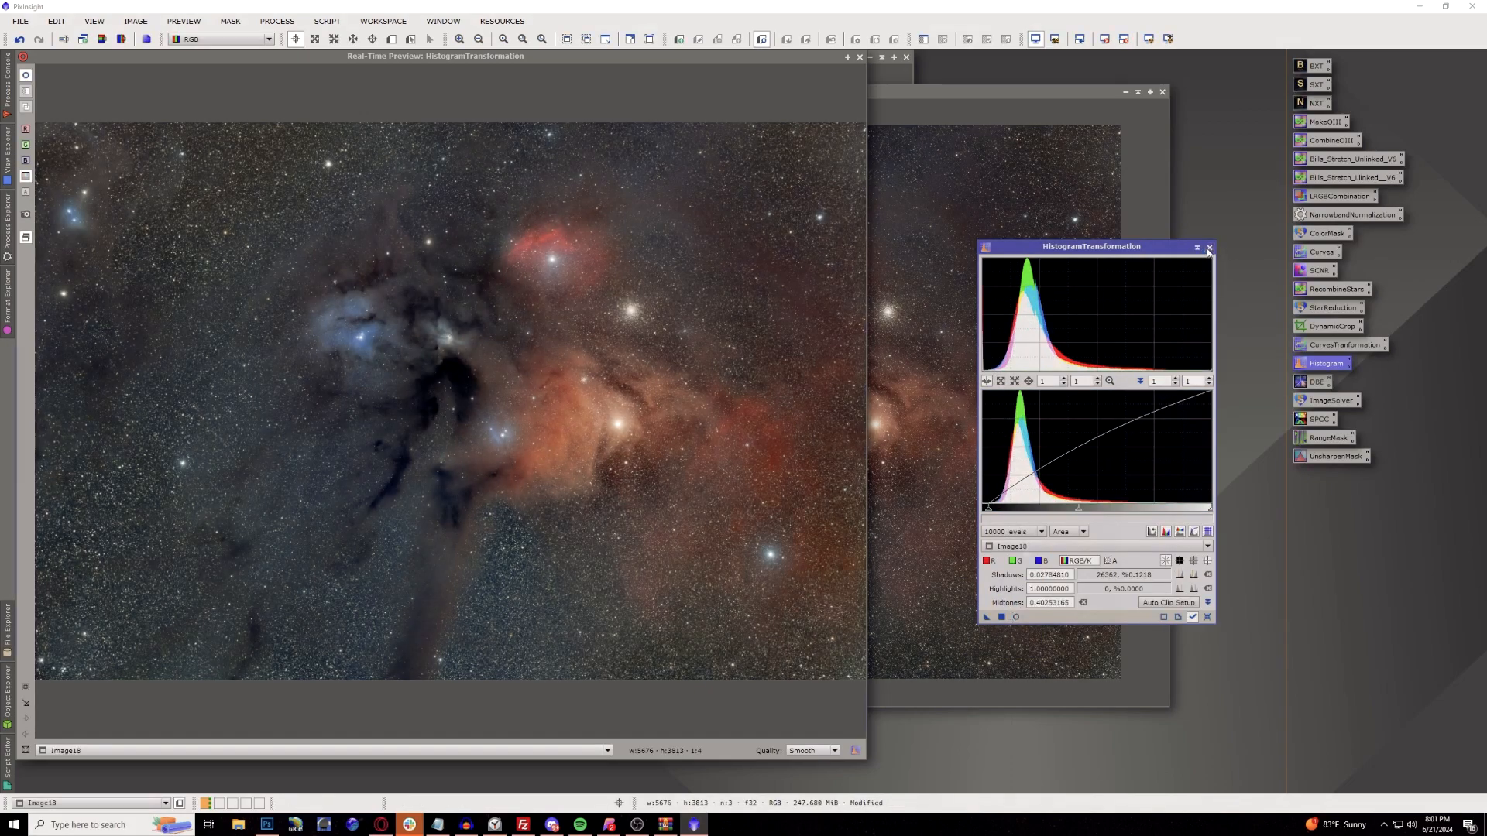
{"action": "left_click", "coordinate": [1209, 247]}
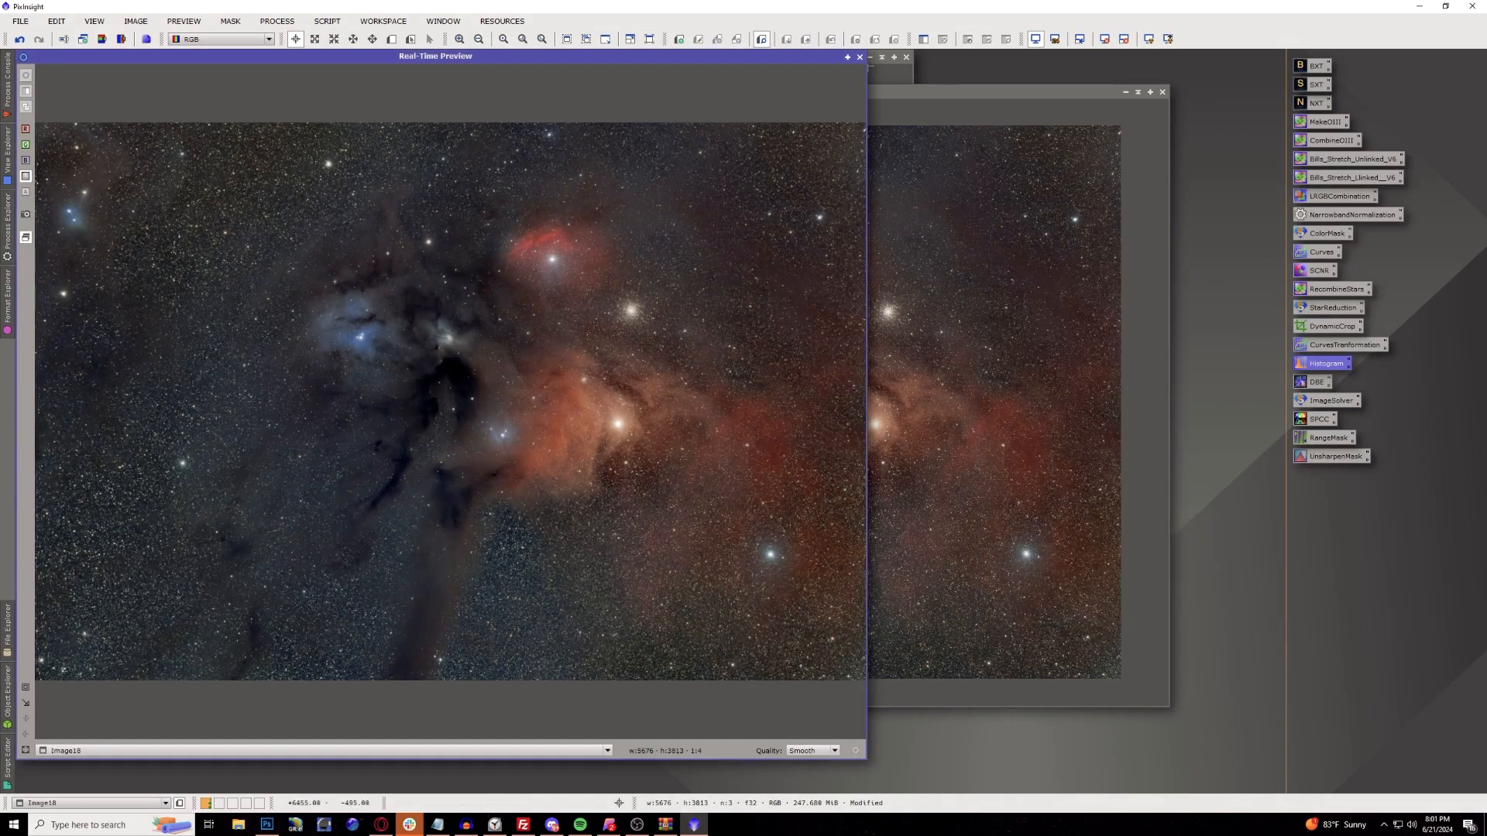
{"action": "left_click", "coordinate": [860, 57]}
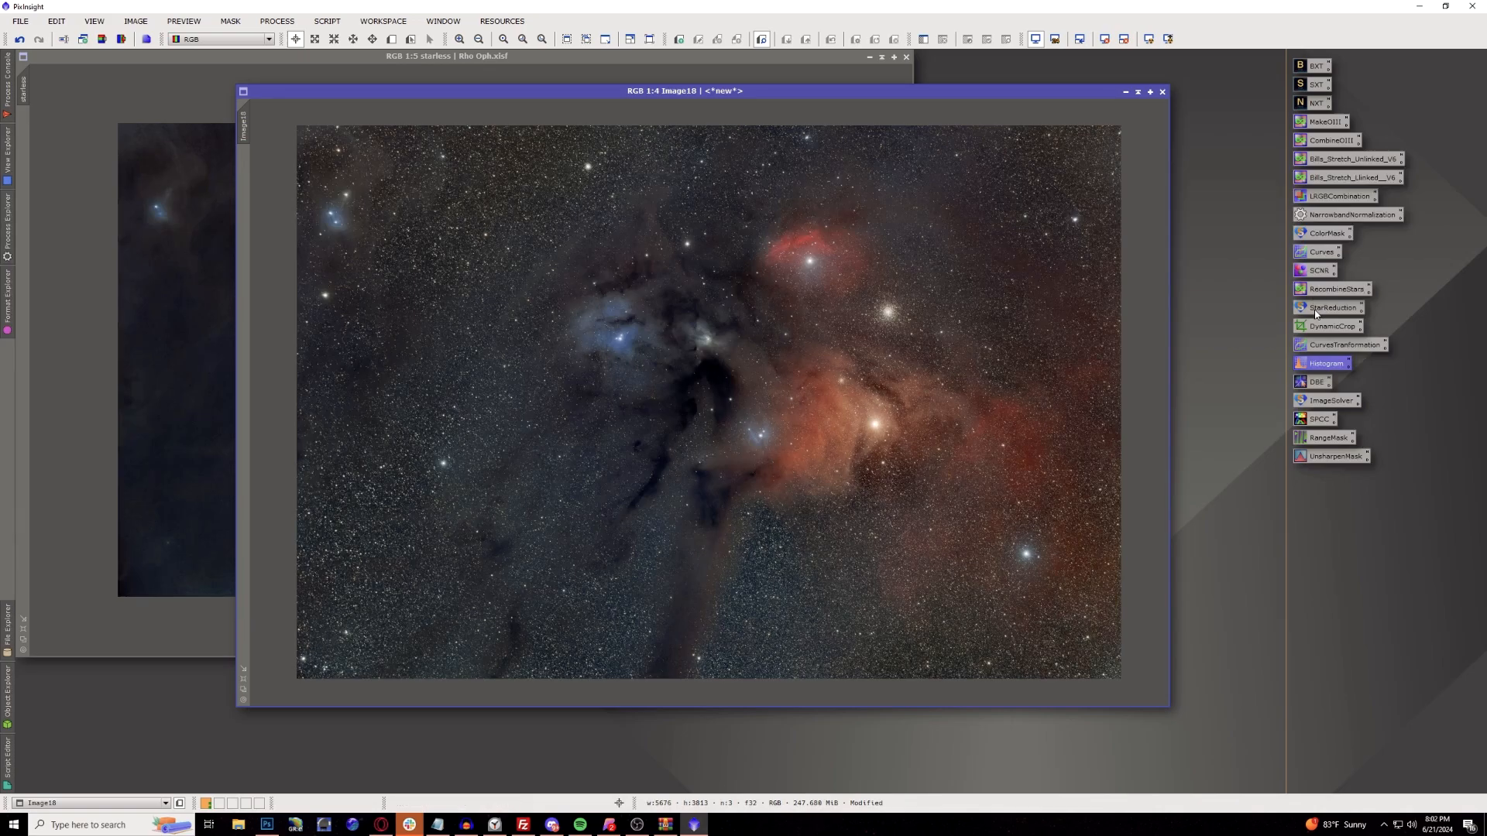
Start the StarReduction script on the recombined image and generate its starless view using StarXTerminator with large overlap.
{"action": "left_click_drag", "start_coordinate": [1316, 314], "coordinate": [923, 324]}
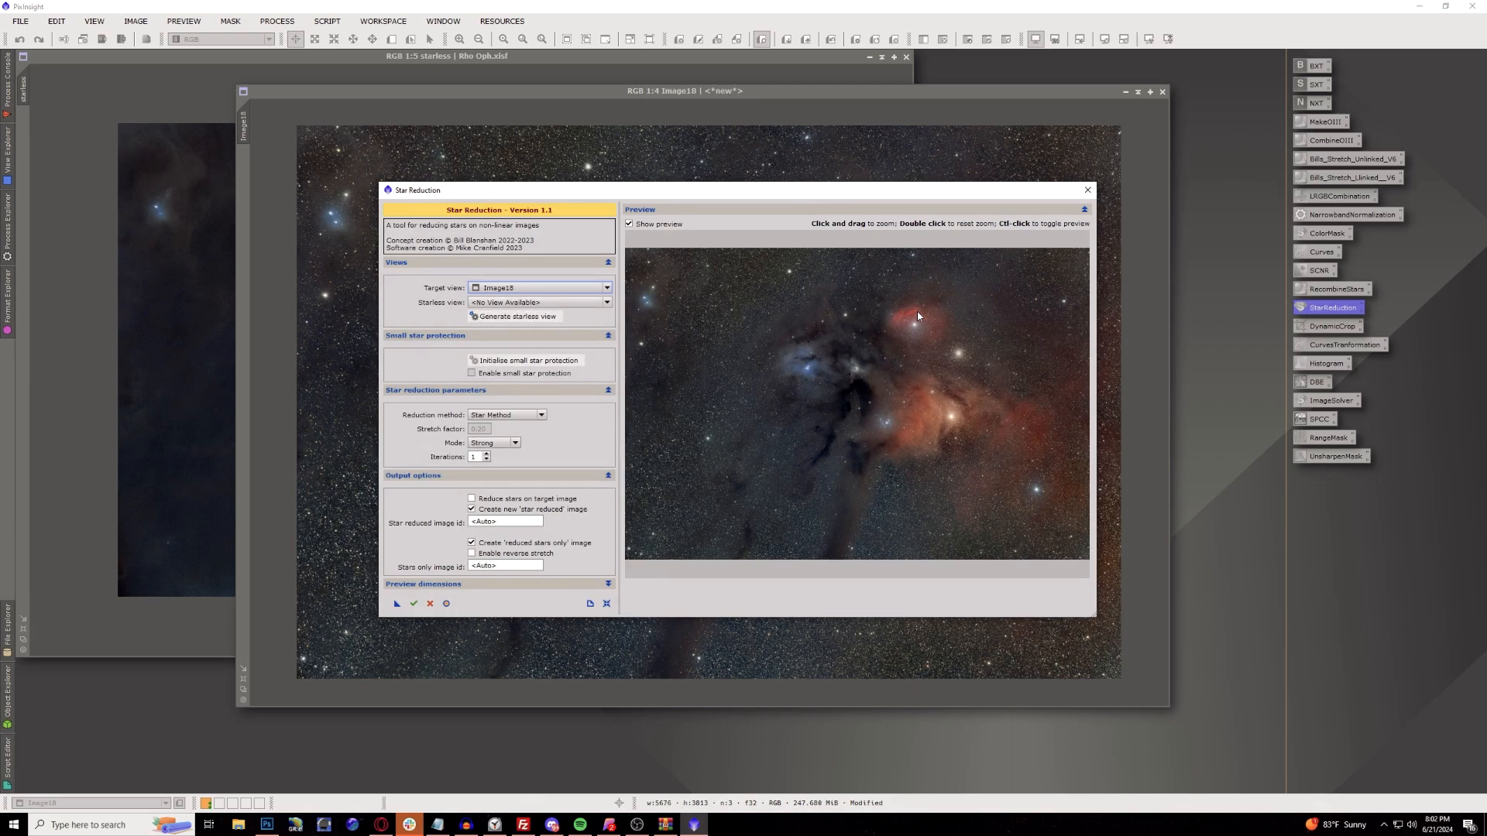
{"action": "left_click", "coordinate": [577, 303]}
{"action": "left_click", "coordinate": [440, 304]}
{"action": "left_click", "coordinate": [490, 318]}
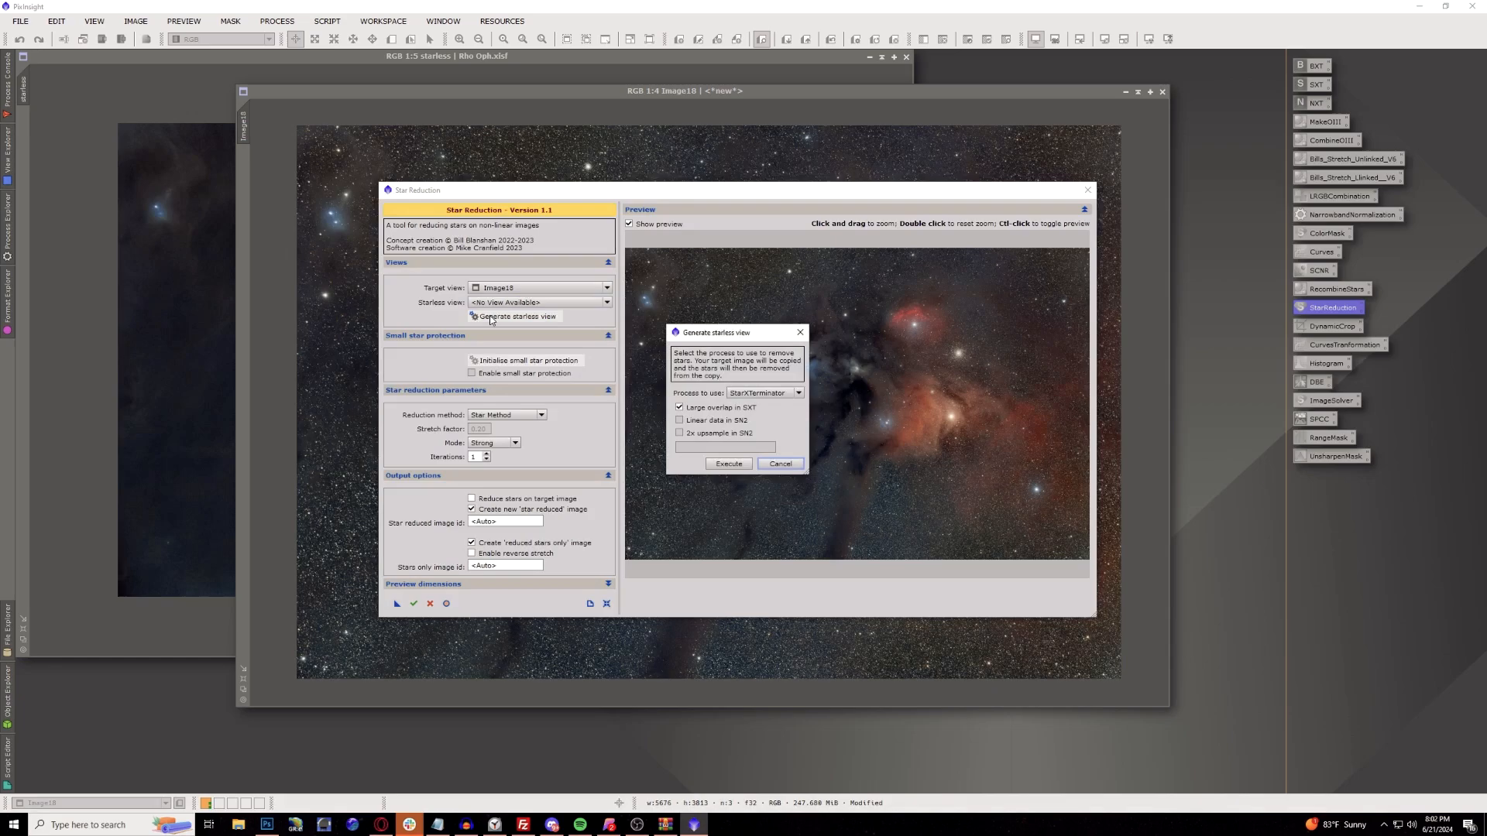
{"action": "left_click", "coordinate": [728, 464]}
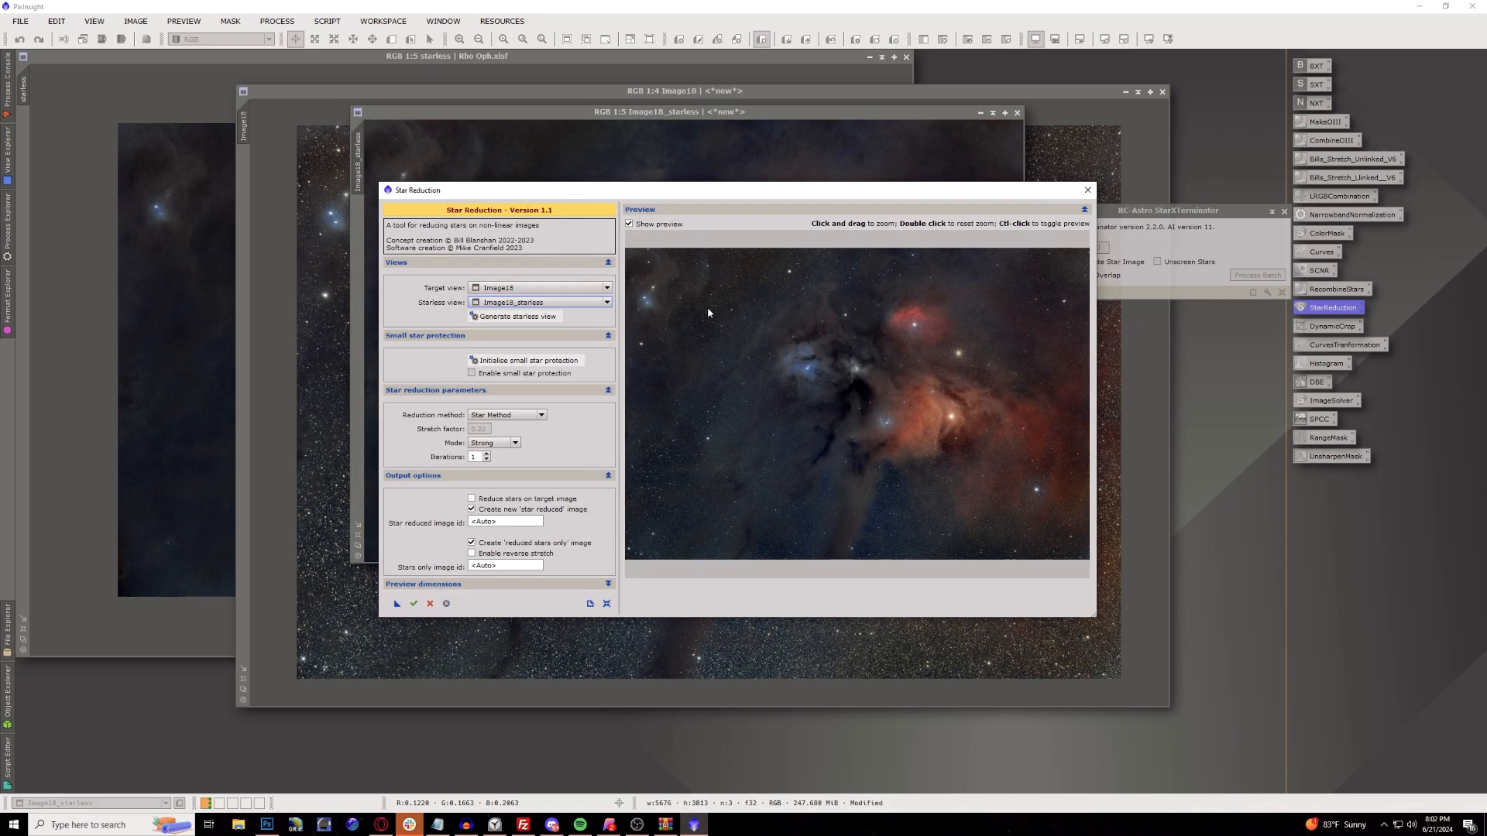
Check the stars around the blue nebula in the preview and initialise small star protection.
{"action": "left_click_drag", "start_coordinate": [708, 307], "coordinate": [879, 448]}
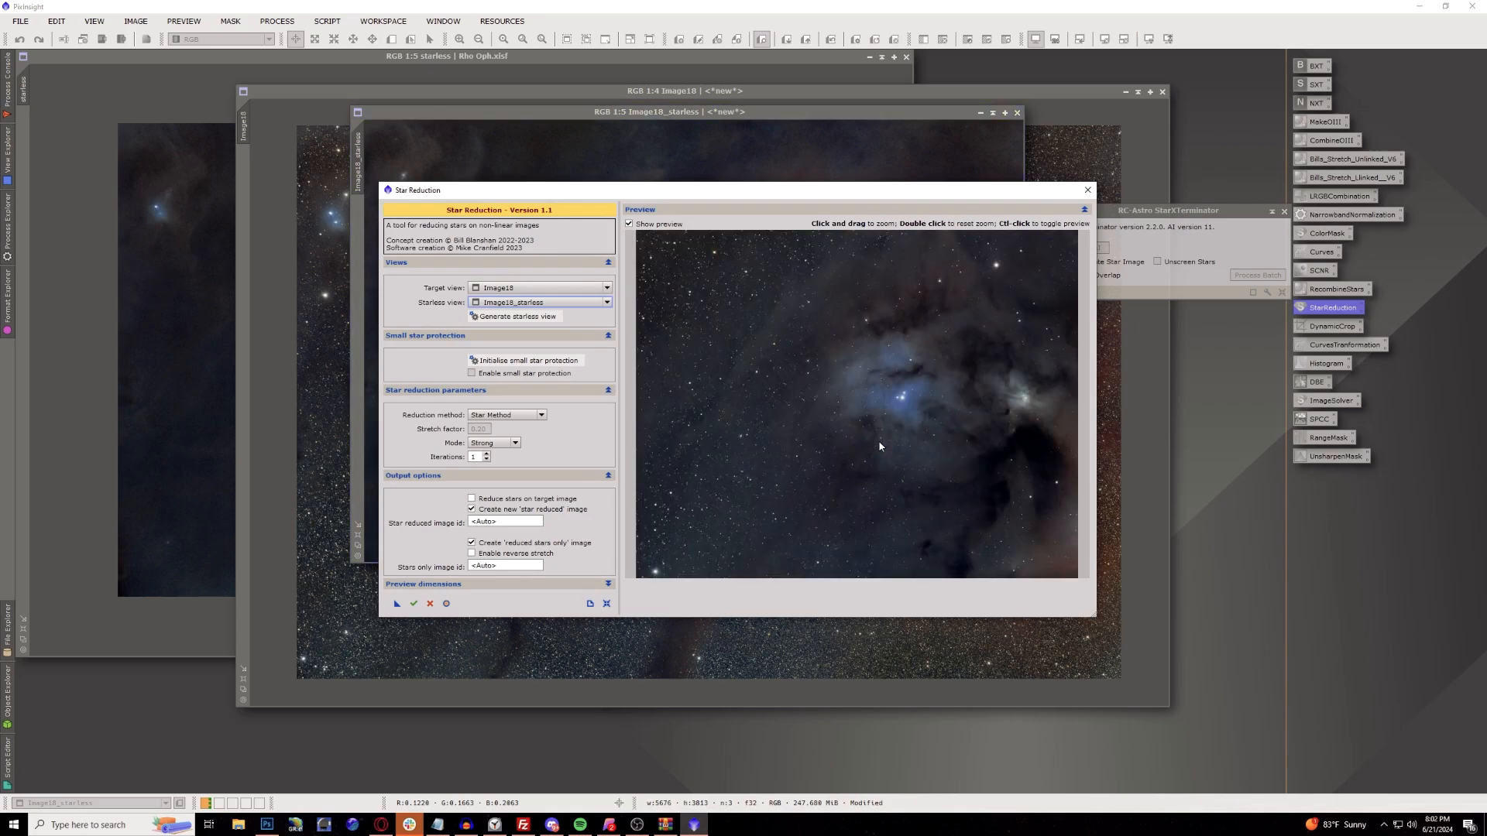
{"action": "double_click", "coordinate": [915, 344]}
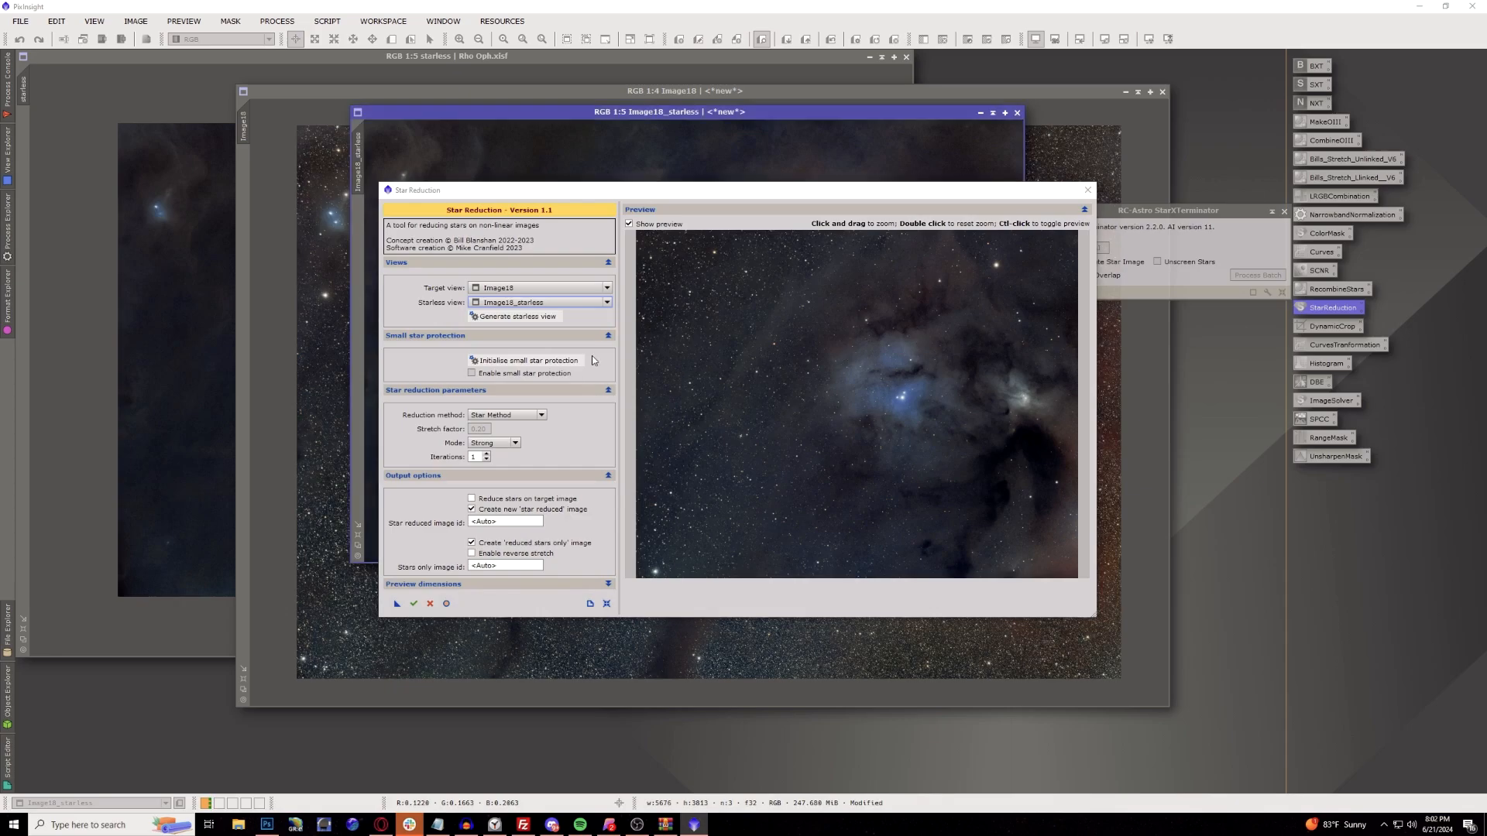
{"action": "left_click", "coordinate": [531, 363]}
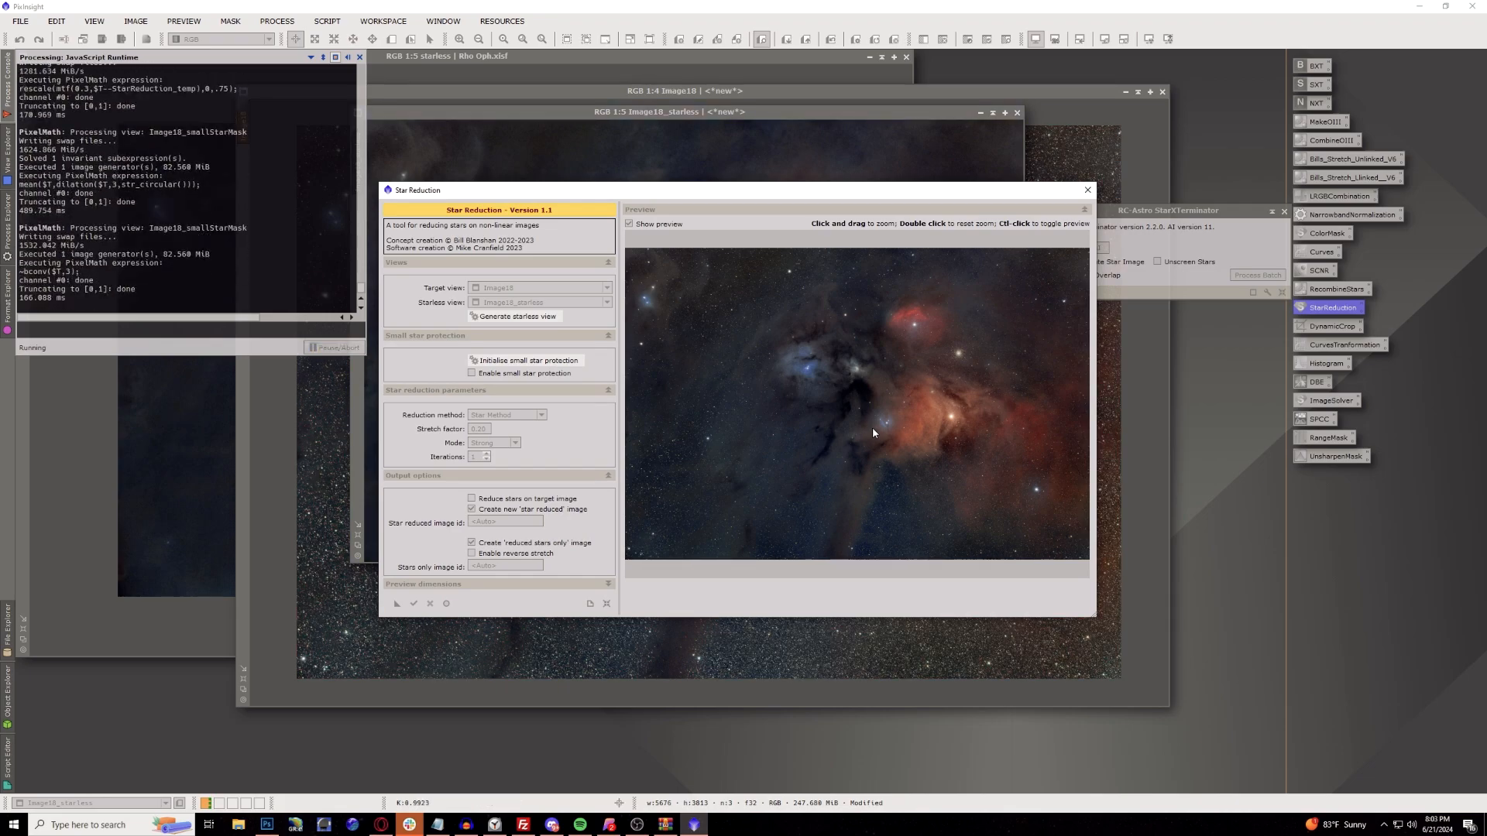
Set the star reduction to 2 iterations with the Star Method in Strong mode, run it to new images and close the script.
{"action": "left_click_drag", "start_coordinate": [704, 304], "coordinate": [964, 474]}
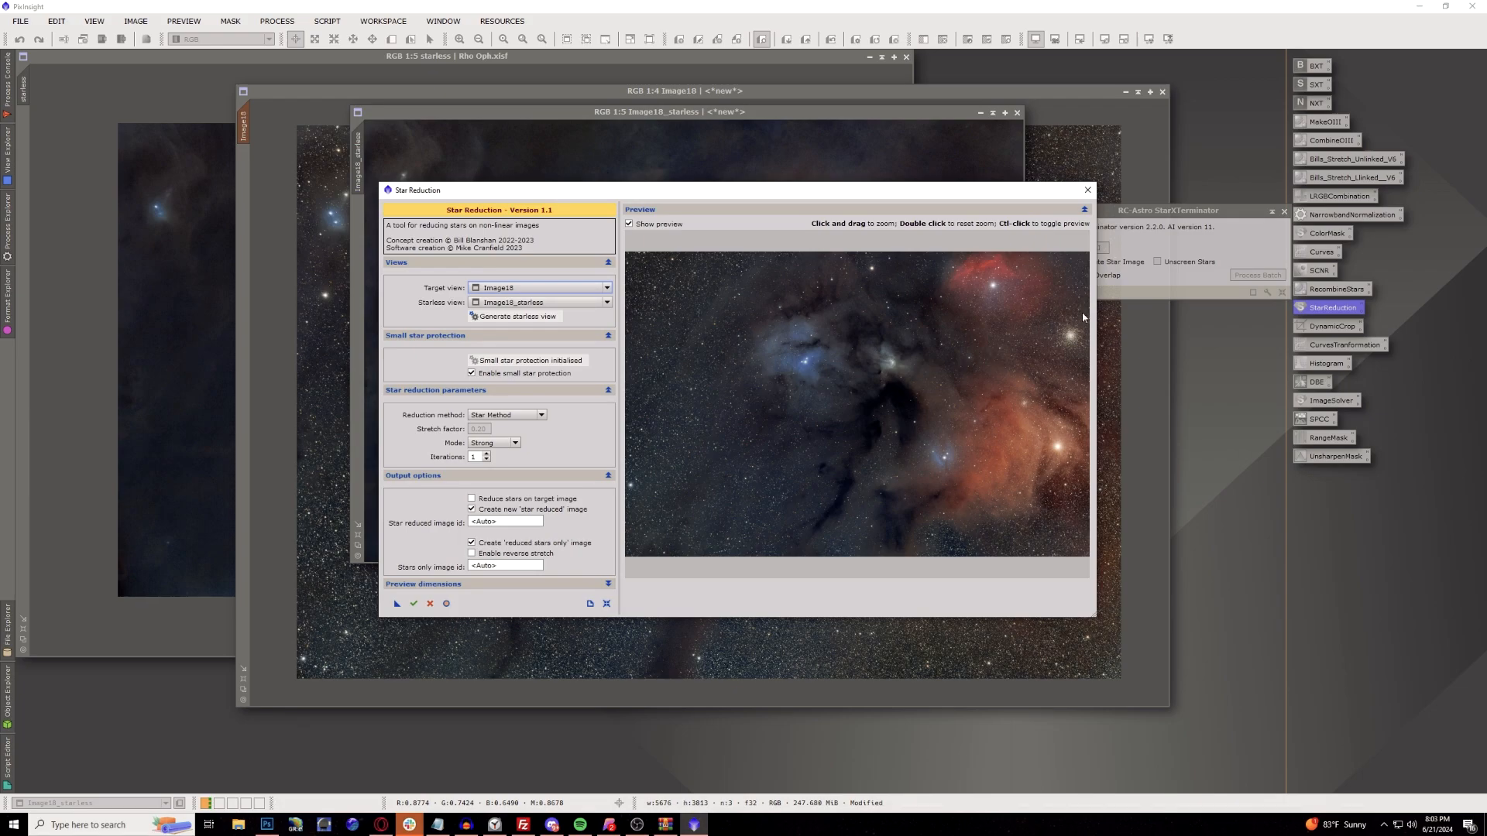
{"action": "left_click", "coordinate": [487, 455]}
{"action": "double_click", "coordinate": [977, 365]}
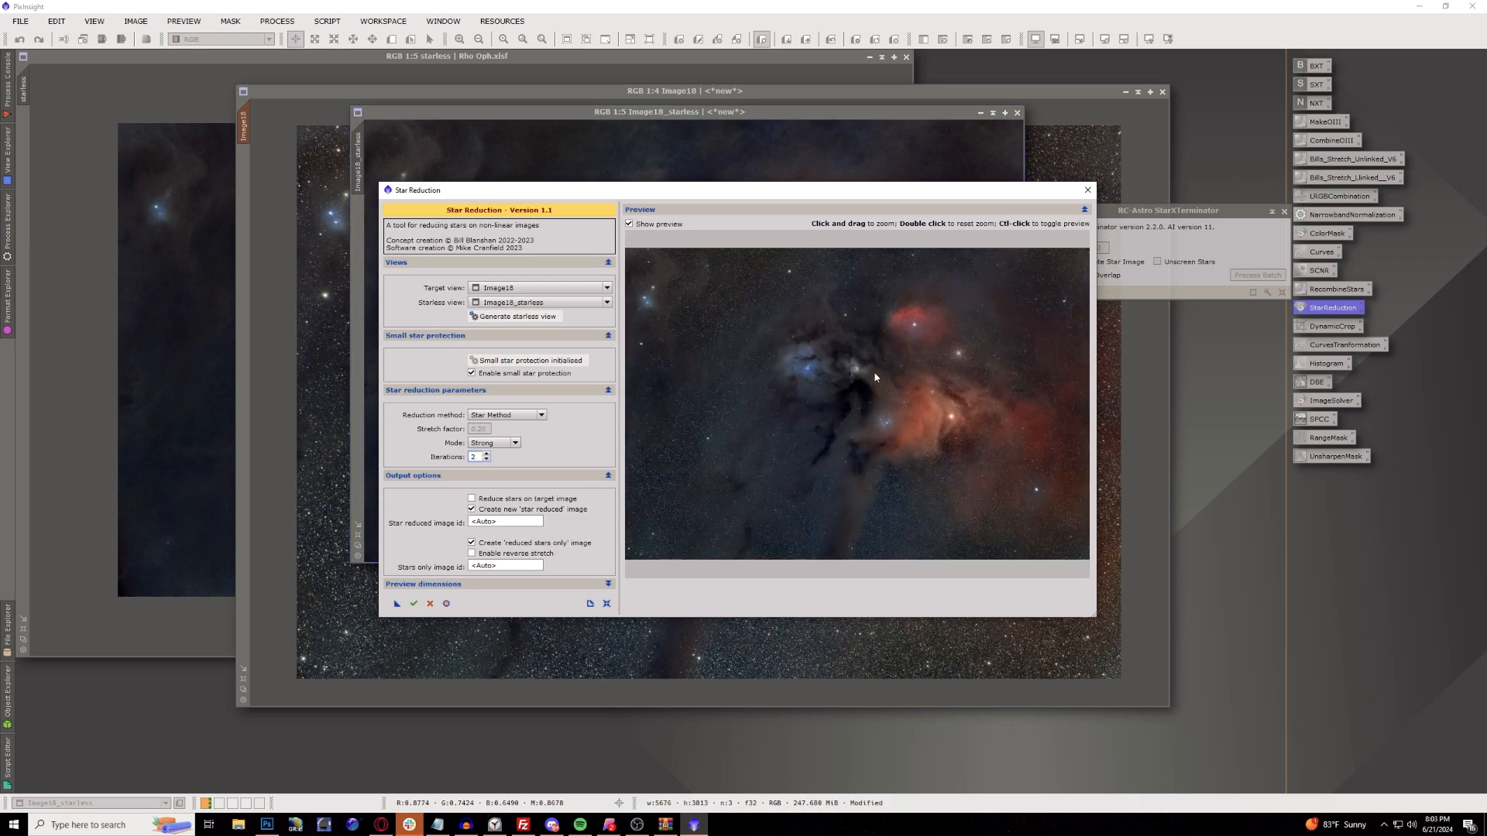
{"action": "left_click_drag", "start_coordinate": [875, 372], "coordinate": [1010, 463]}
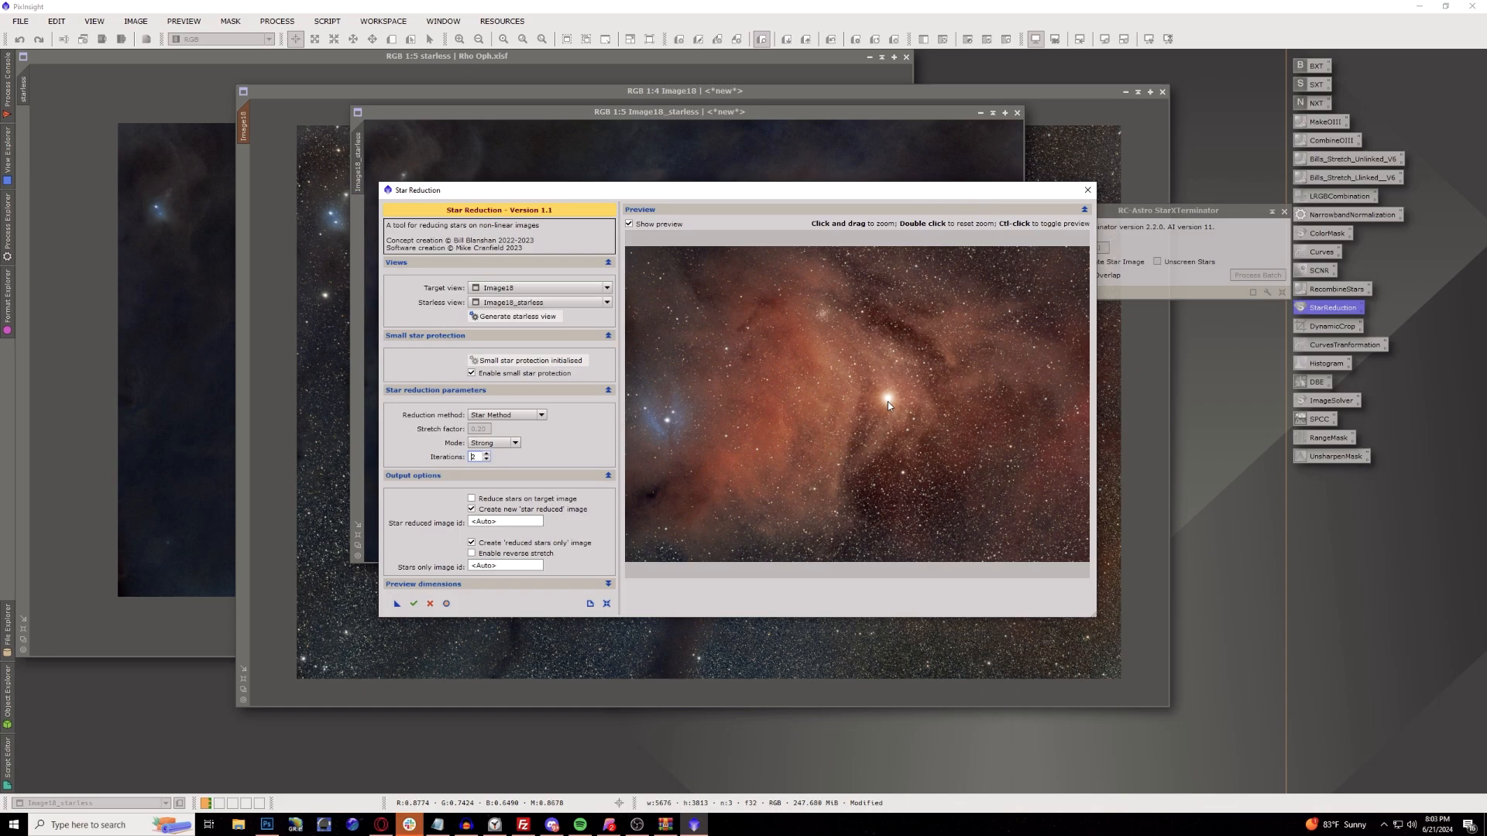
{"action": "left_click", "coordinate": [413, 605]}
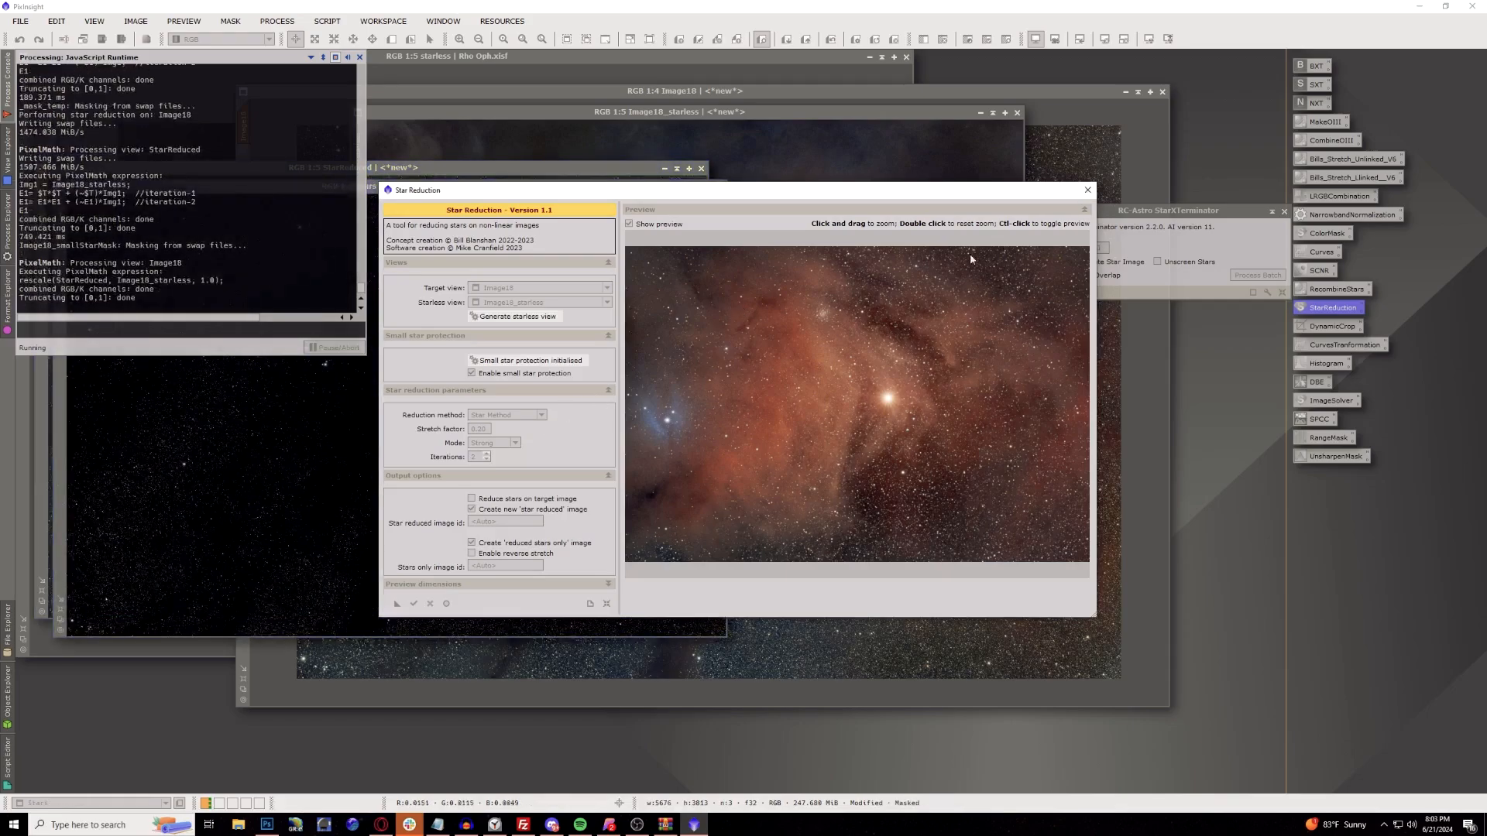
{"action": "left_click", "coordinate": [1087, 191]}
Close the StarXTerminator process and view the StarReduced image maximized at 1:3 zoom.
{"action": "left_click", "coordinate": [608, 169]}
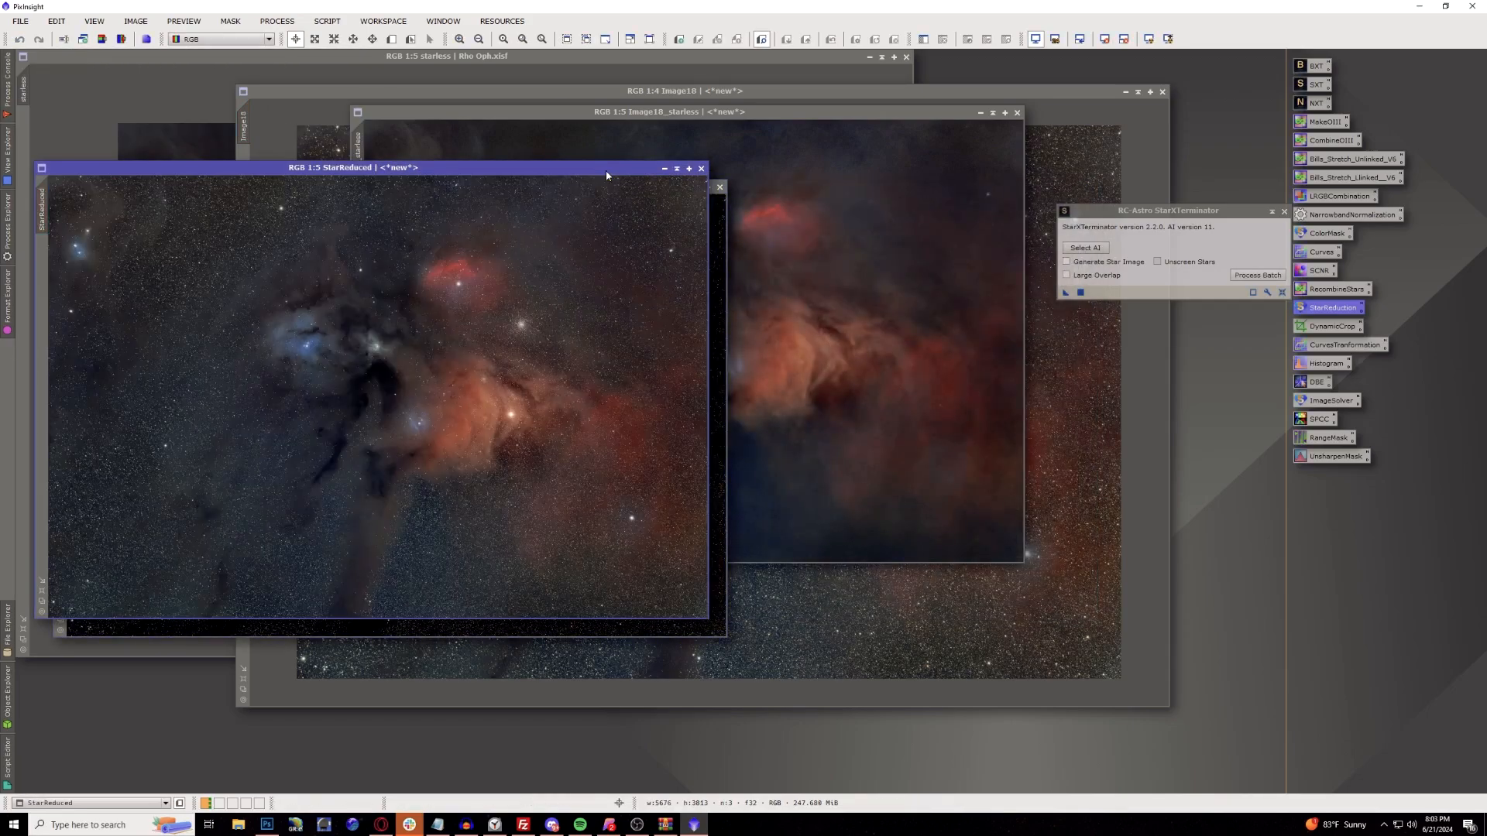
{"action": "double_click", "coordinate": [498, 171]}
{"action": "left_click", "coordinate": [1284, 212]}
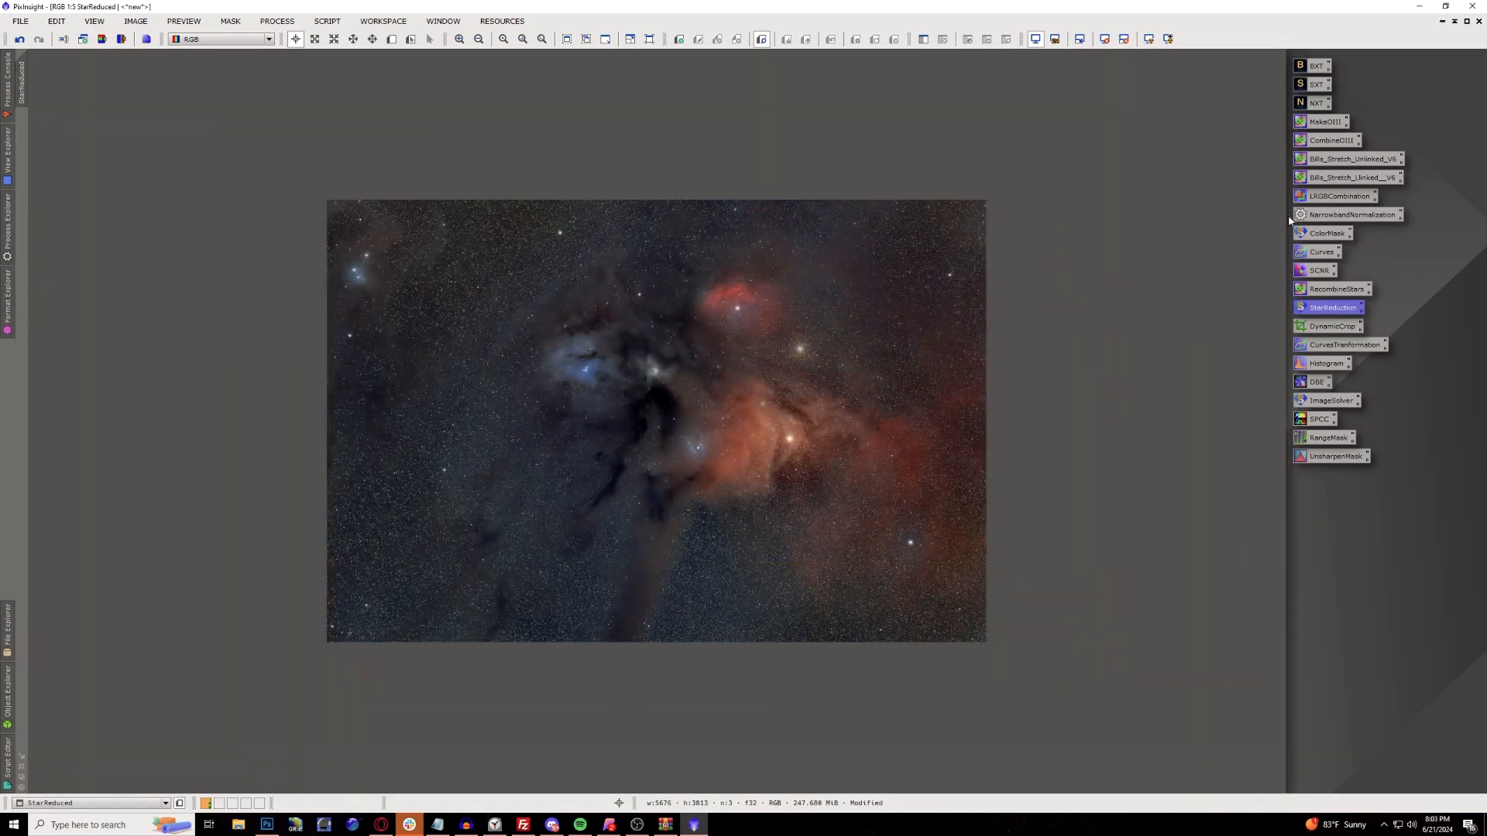
{"action": "scroll", "coordinate": [753, 421], "scroll_direction": "up", "scroll_amount": 2}
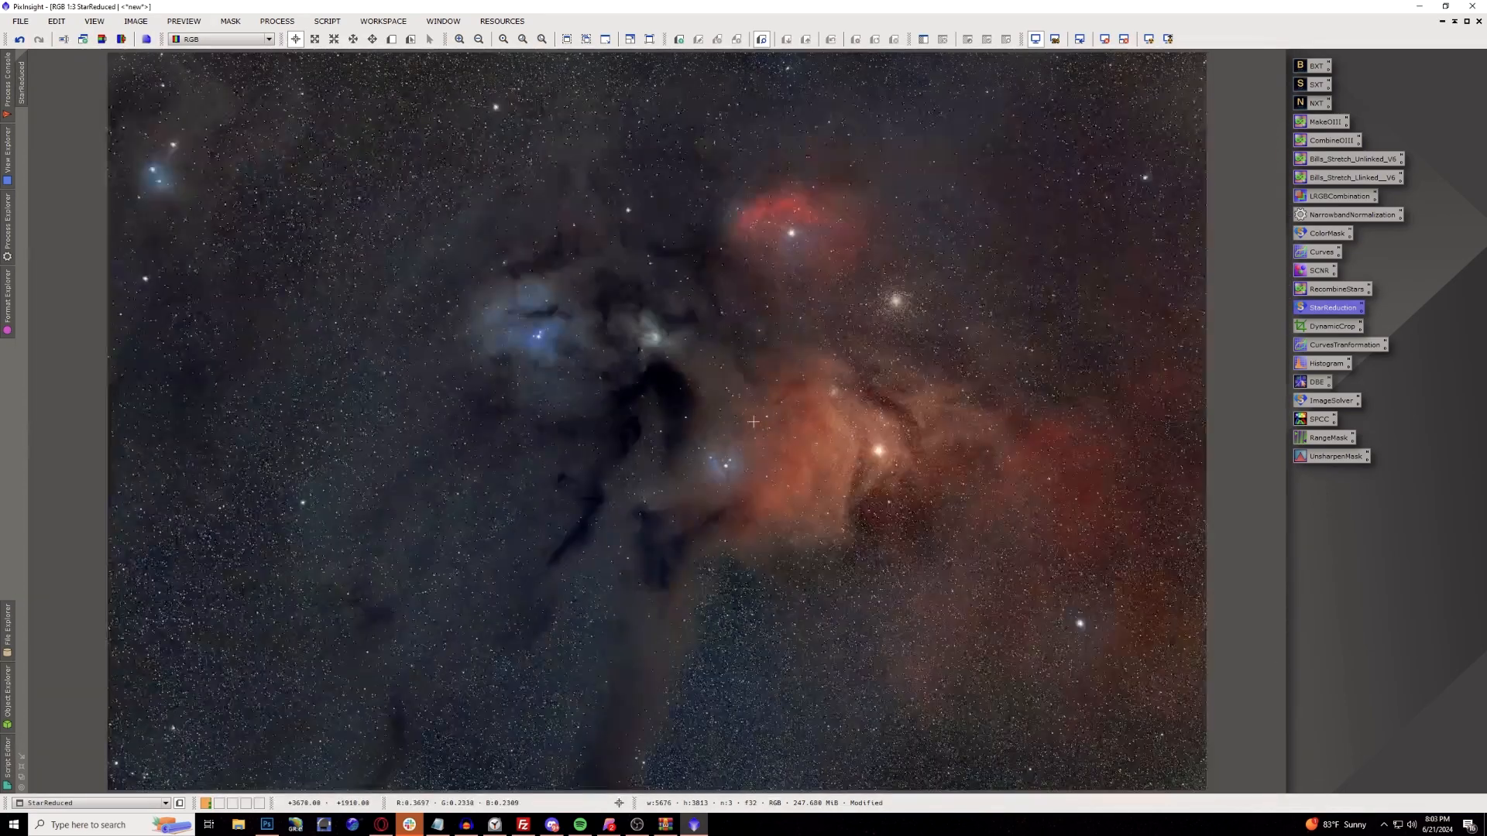